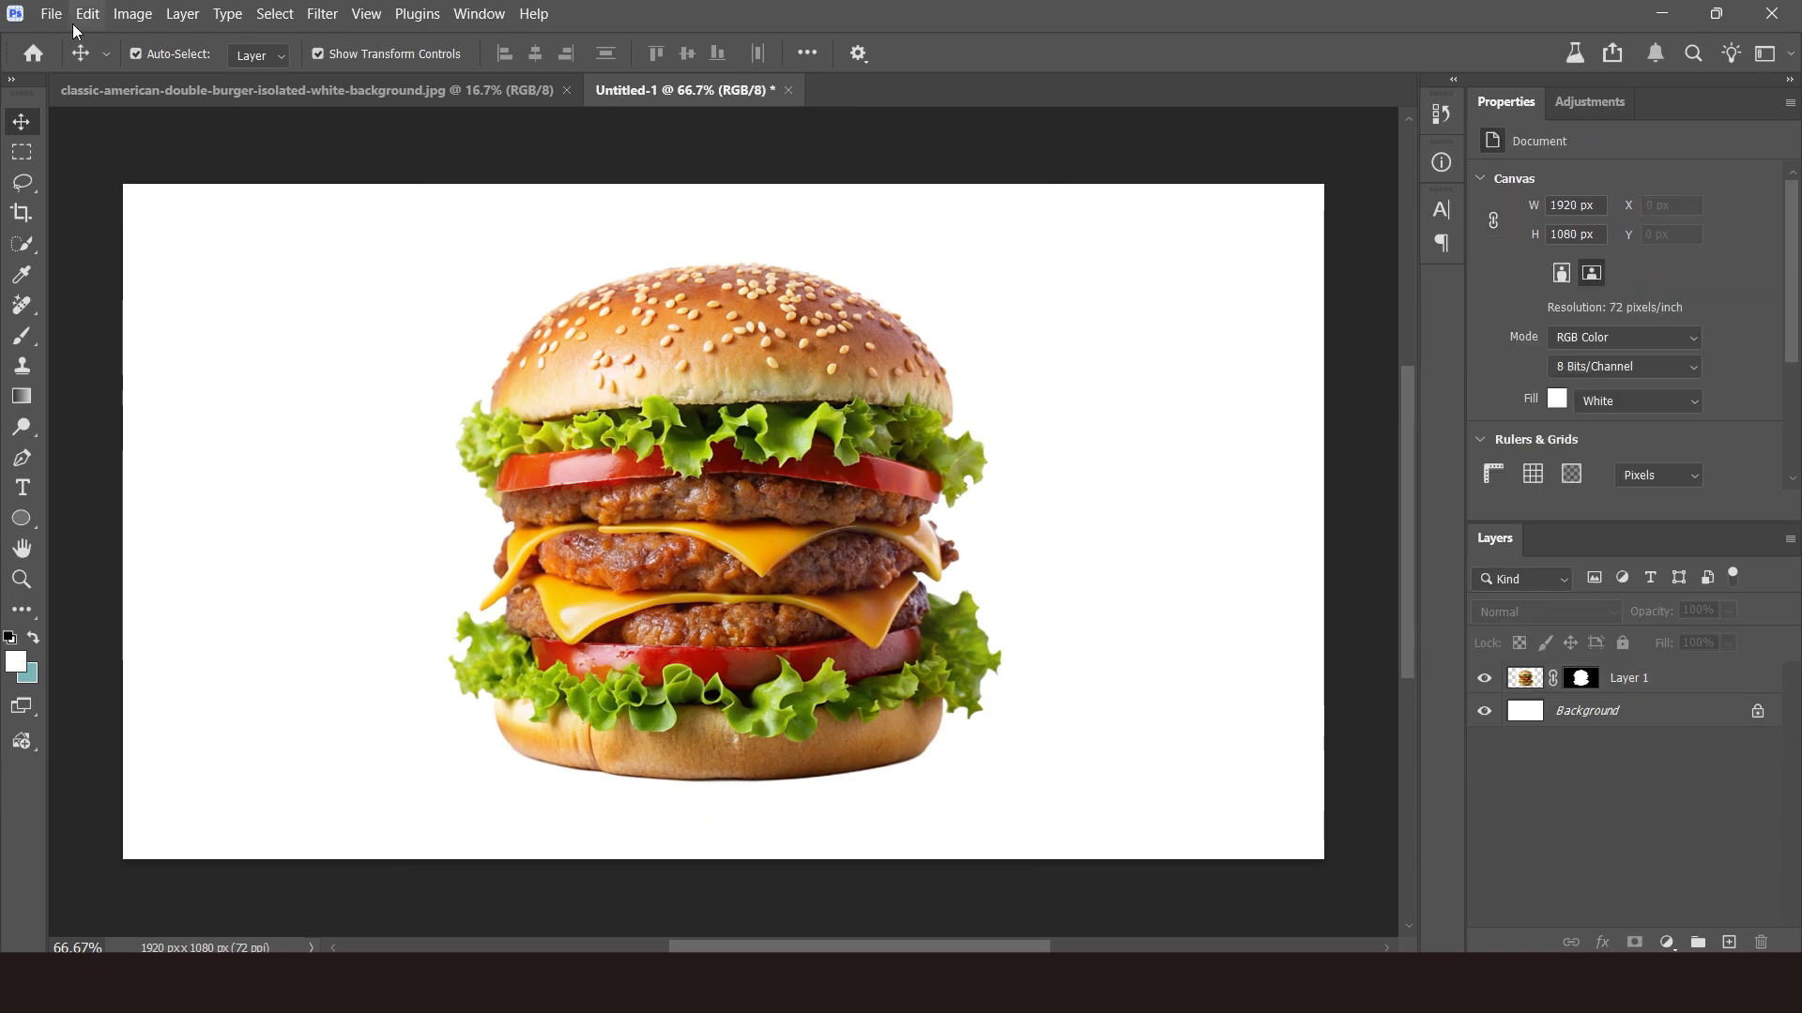
Save a copy of the burger image as a JPEG named Burger in the Mc Logo folder.
{"action": "left_click", "coordinate": [52, 13]}
{"action": "left_click", "coordinate": [94, 312]}
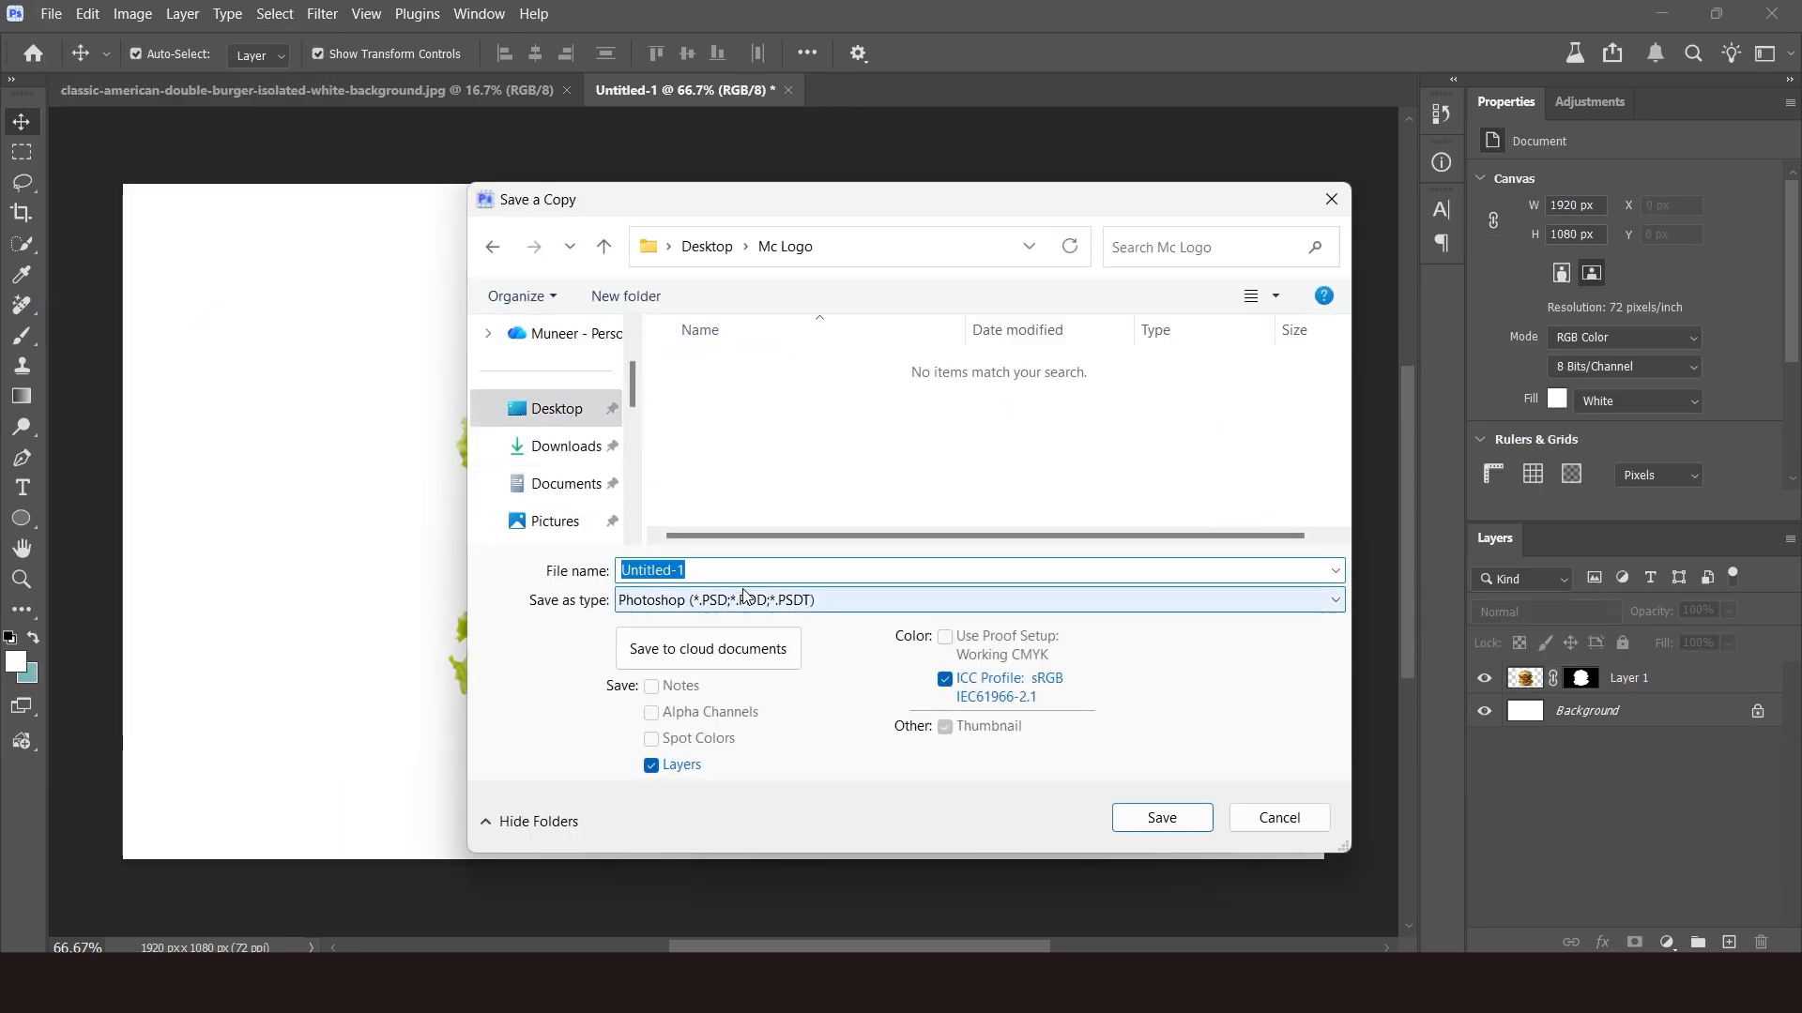
{"action": "left_click", "coordinate": [885, 600]}
{"action": "left_click", "coordinate": [703, 290]}
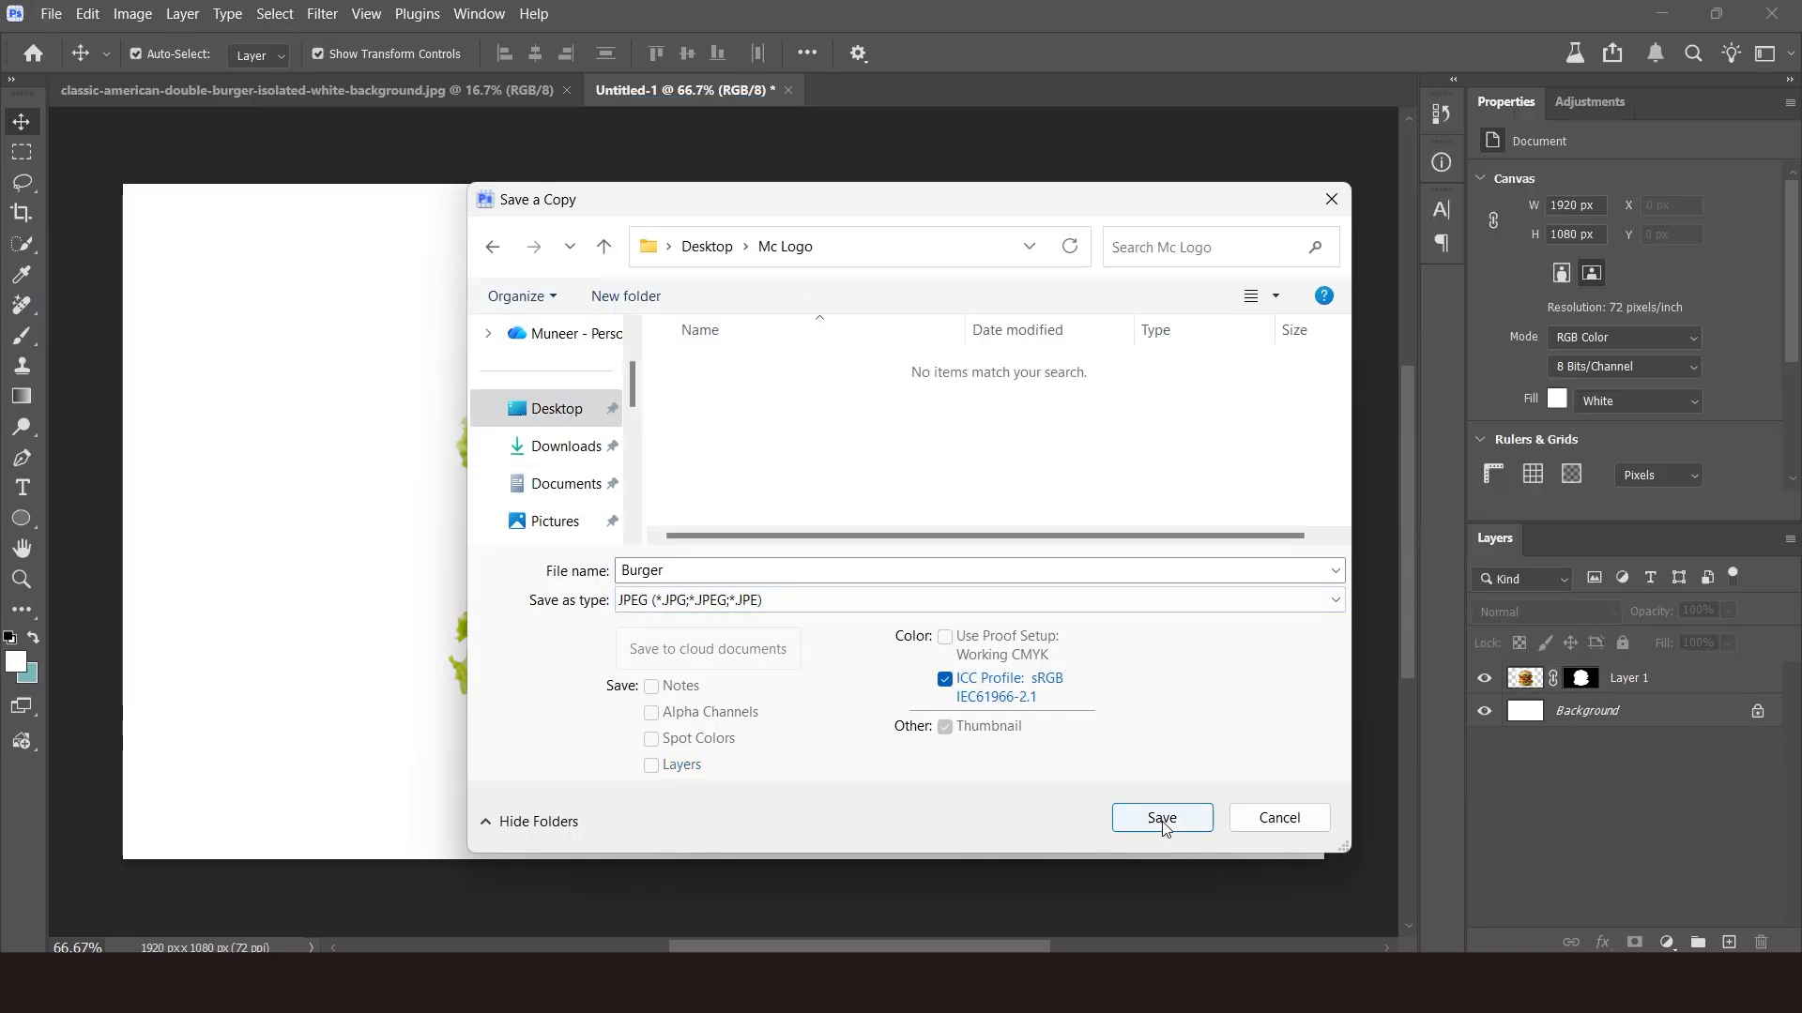
{"action": "left_click", "coordinate": [1162, 817]}
{"action": "left_click", "coordinate": [1032, 221]}
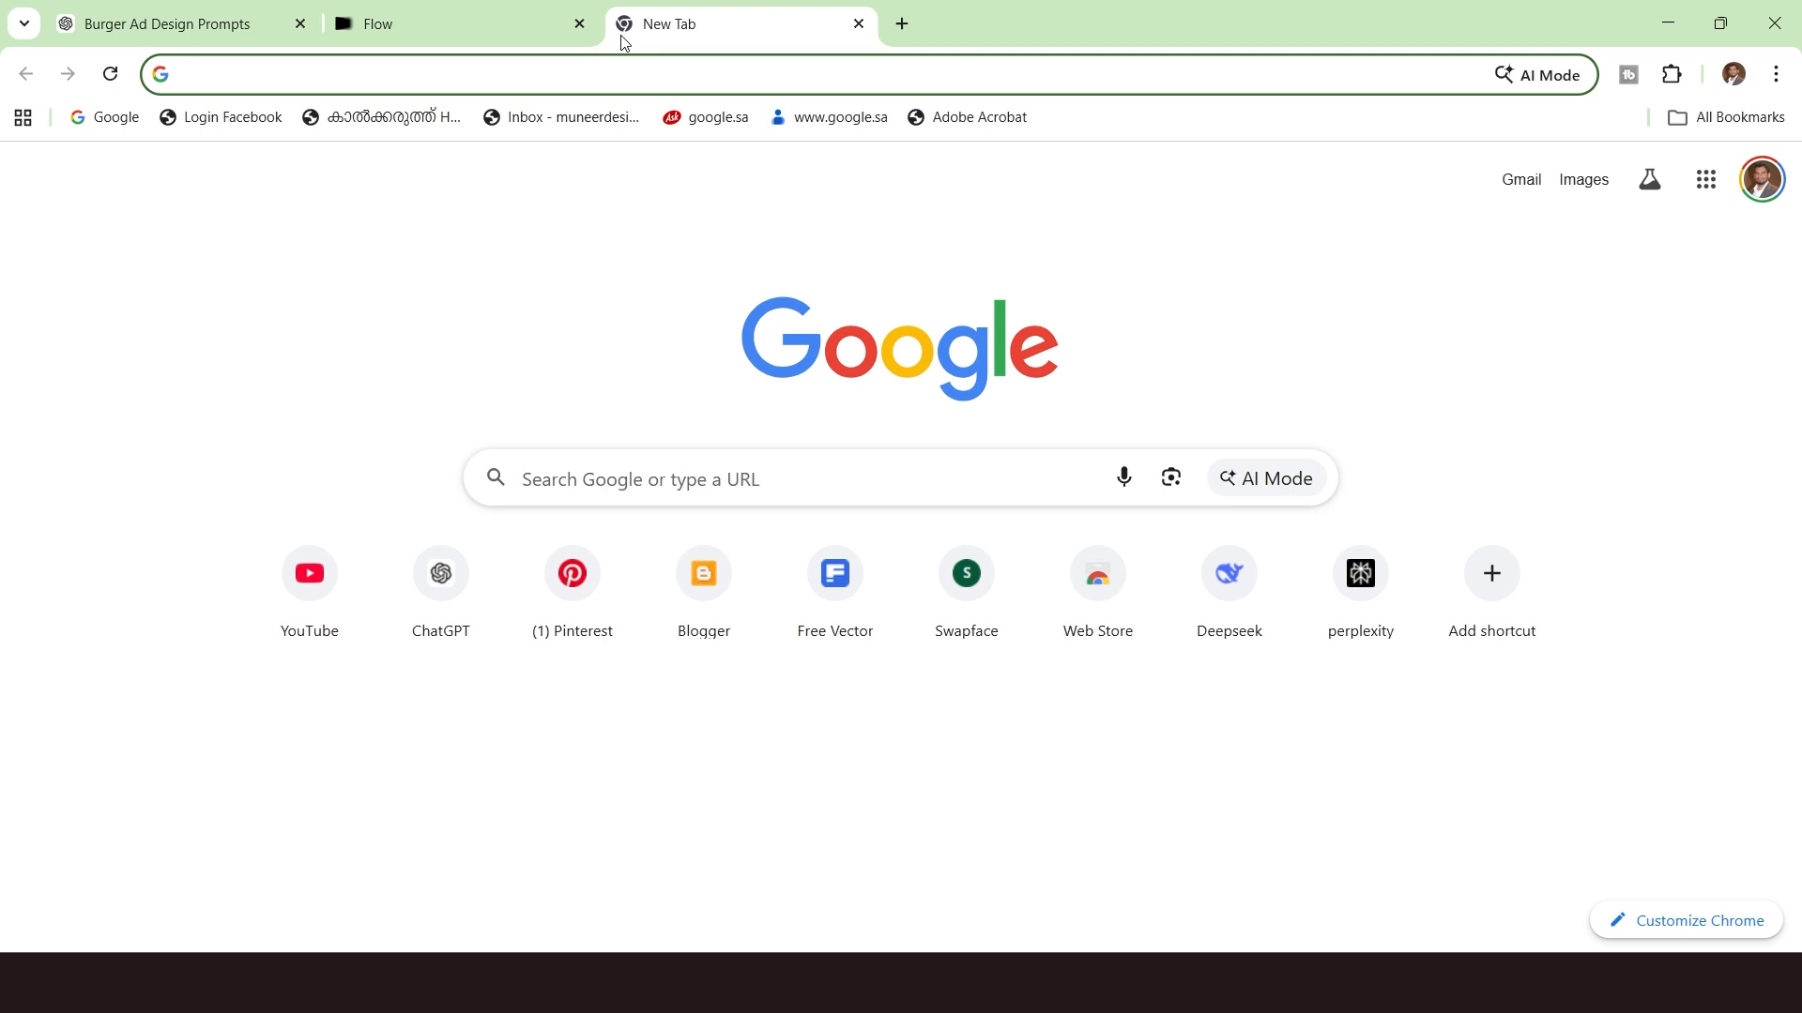
Open chatgpt.com in the browser and attach the Burger JPEG from the Mc Logo folder to a new chat.
{"action": "type", "text": "chatgpt.com"}
{"action": "key", "text": "Return"}
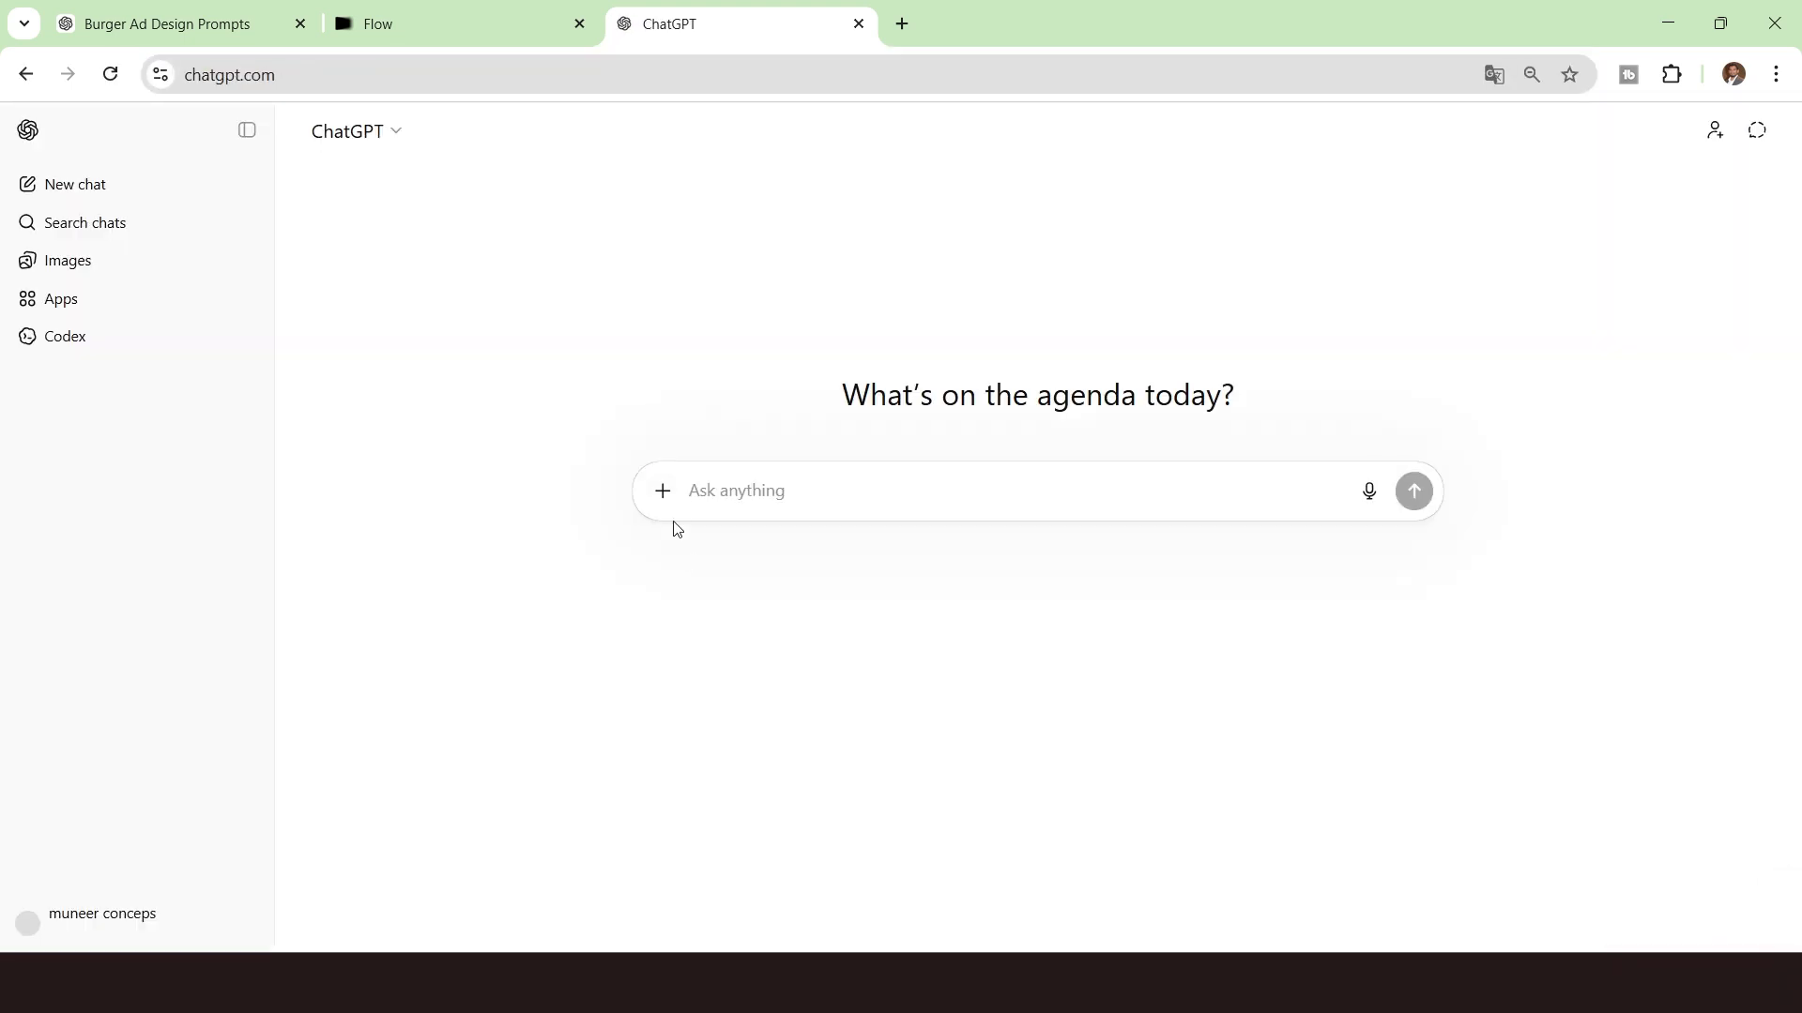
{"action": "left_click", "coordinate": [662, 490]}
{"action": "left_click", "coordinate": [699, 542]}
{"action": "left_click", "coordinate": [621, 334]}
{"action": "double_click", "coordinate": [793, 347]}
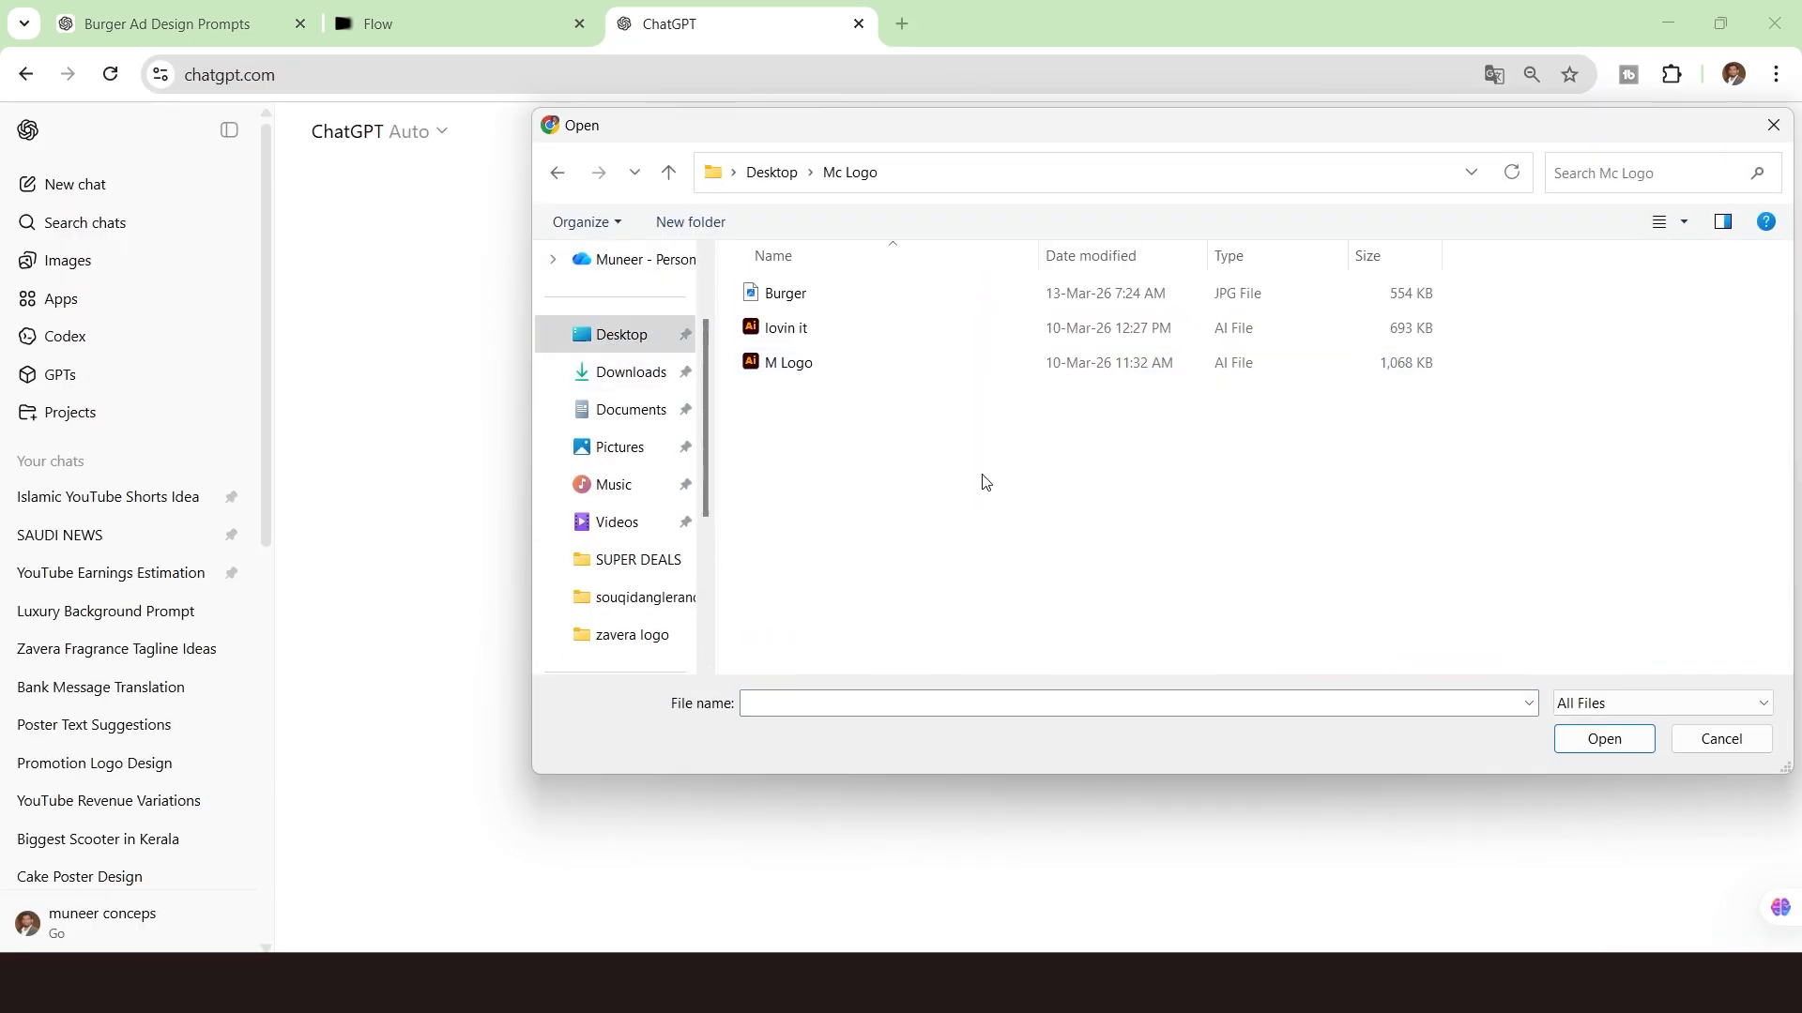
{"action": "left_click", "coordinate": [814, 293]}
{"action": "double_click", "coordinate": [815, 293]}
Send the request "i need prompt for this to generate video. burger is rotating 360 Digree.".
{"action": "type", "text": "i"}
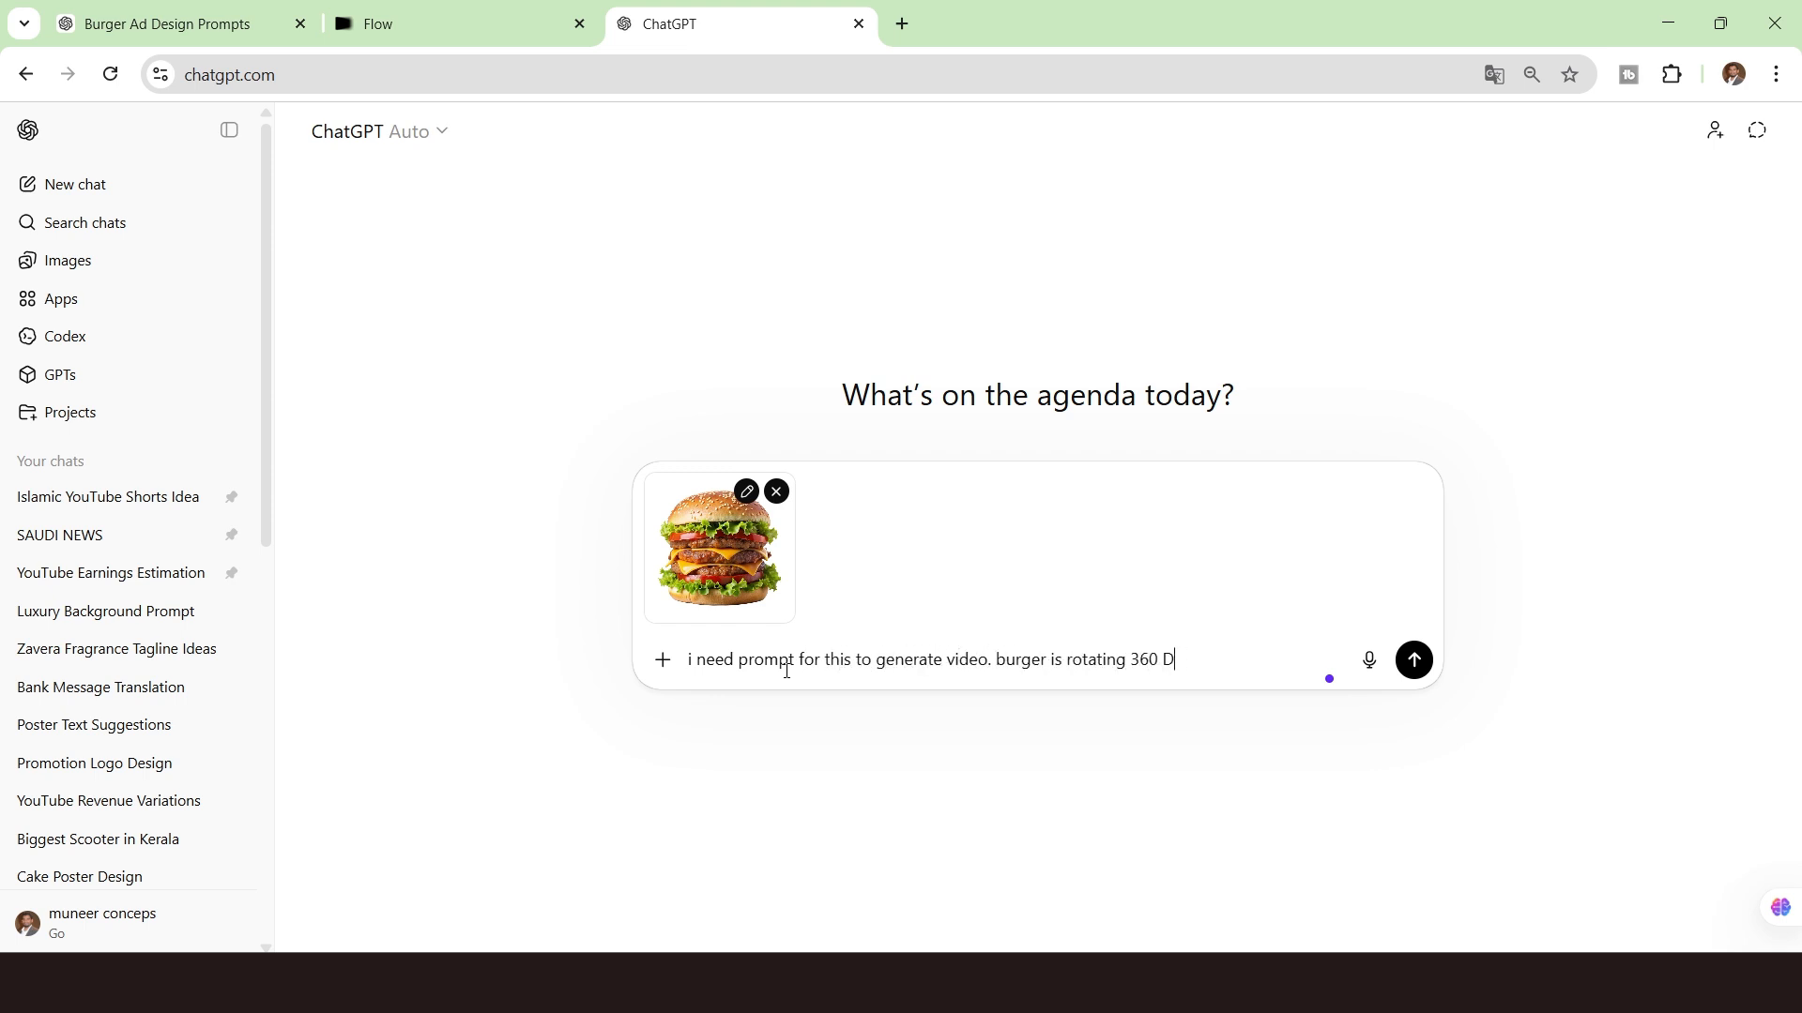
{"action": "key", "text": "Return"}
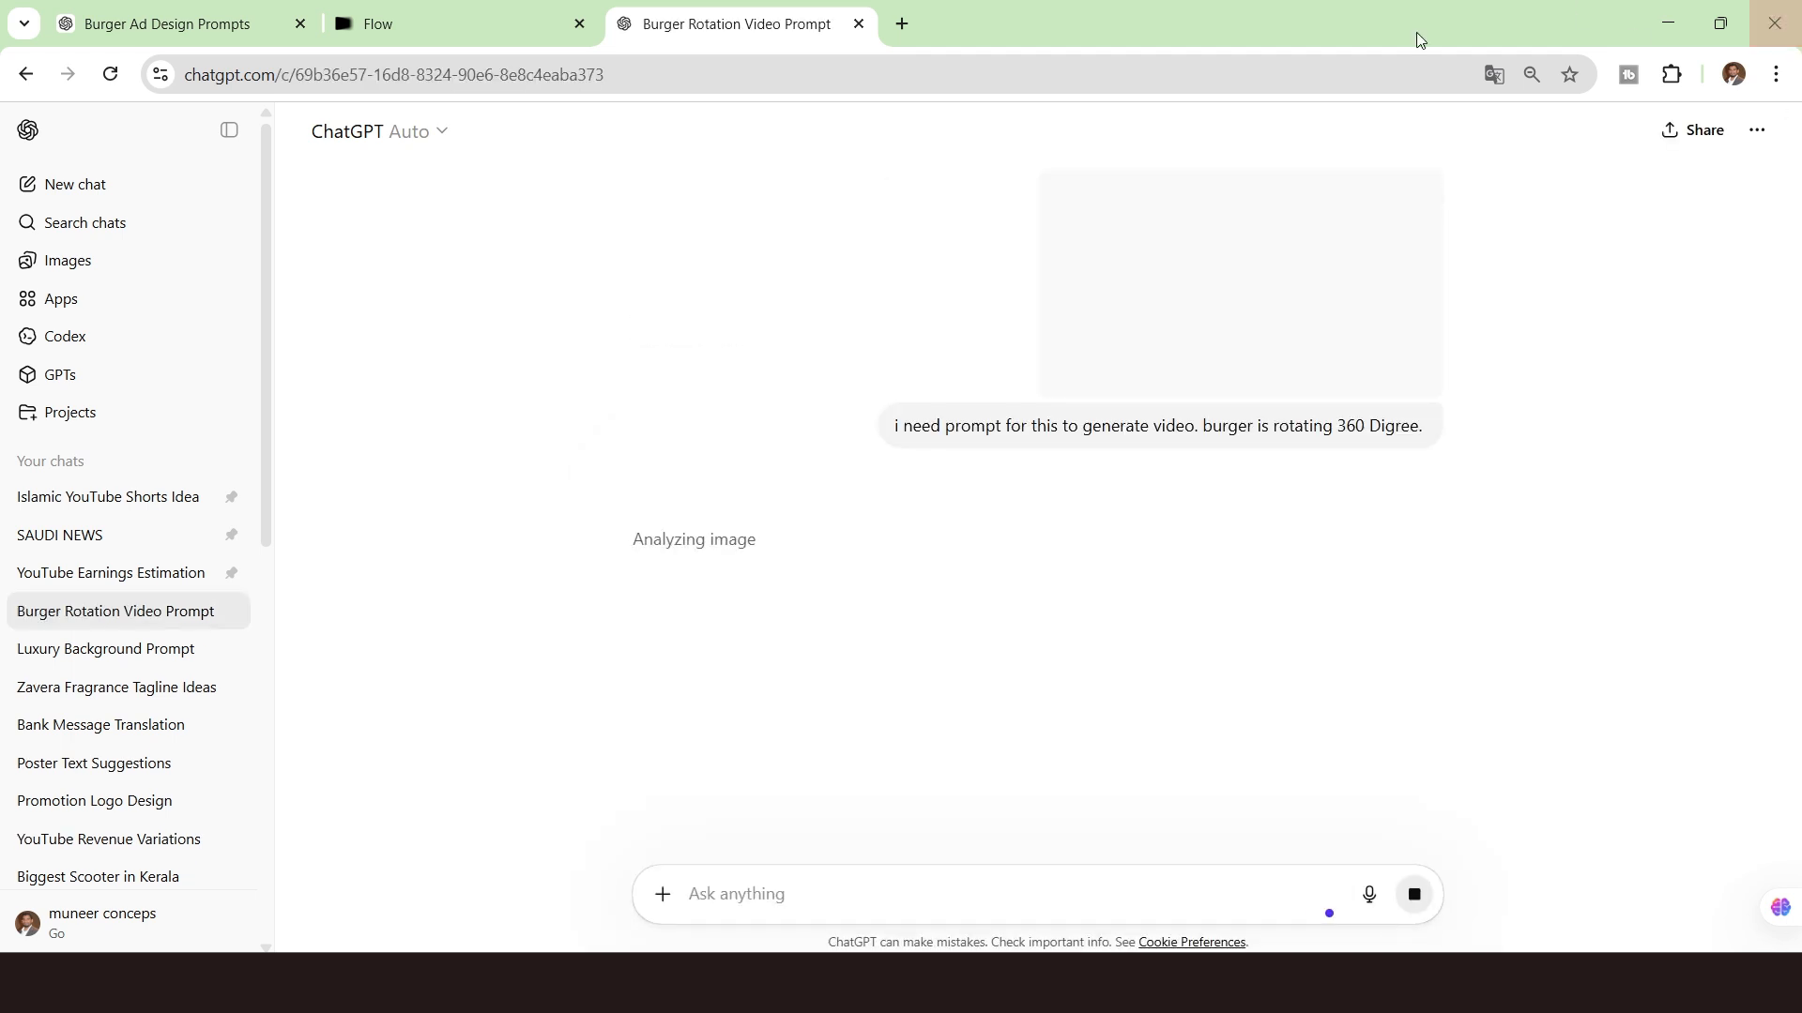
Copy the short-version prompt and the negative prompt from the reply.
{"action": "scroll", "coordinate": [1145, 488], "scroll_direction": "down", "scroll_amount": 3}
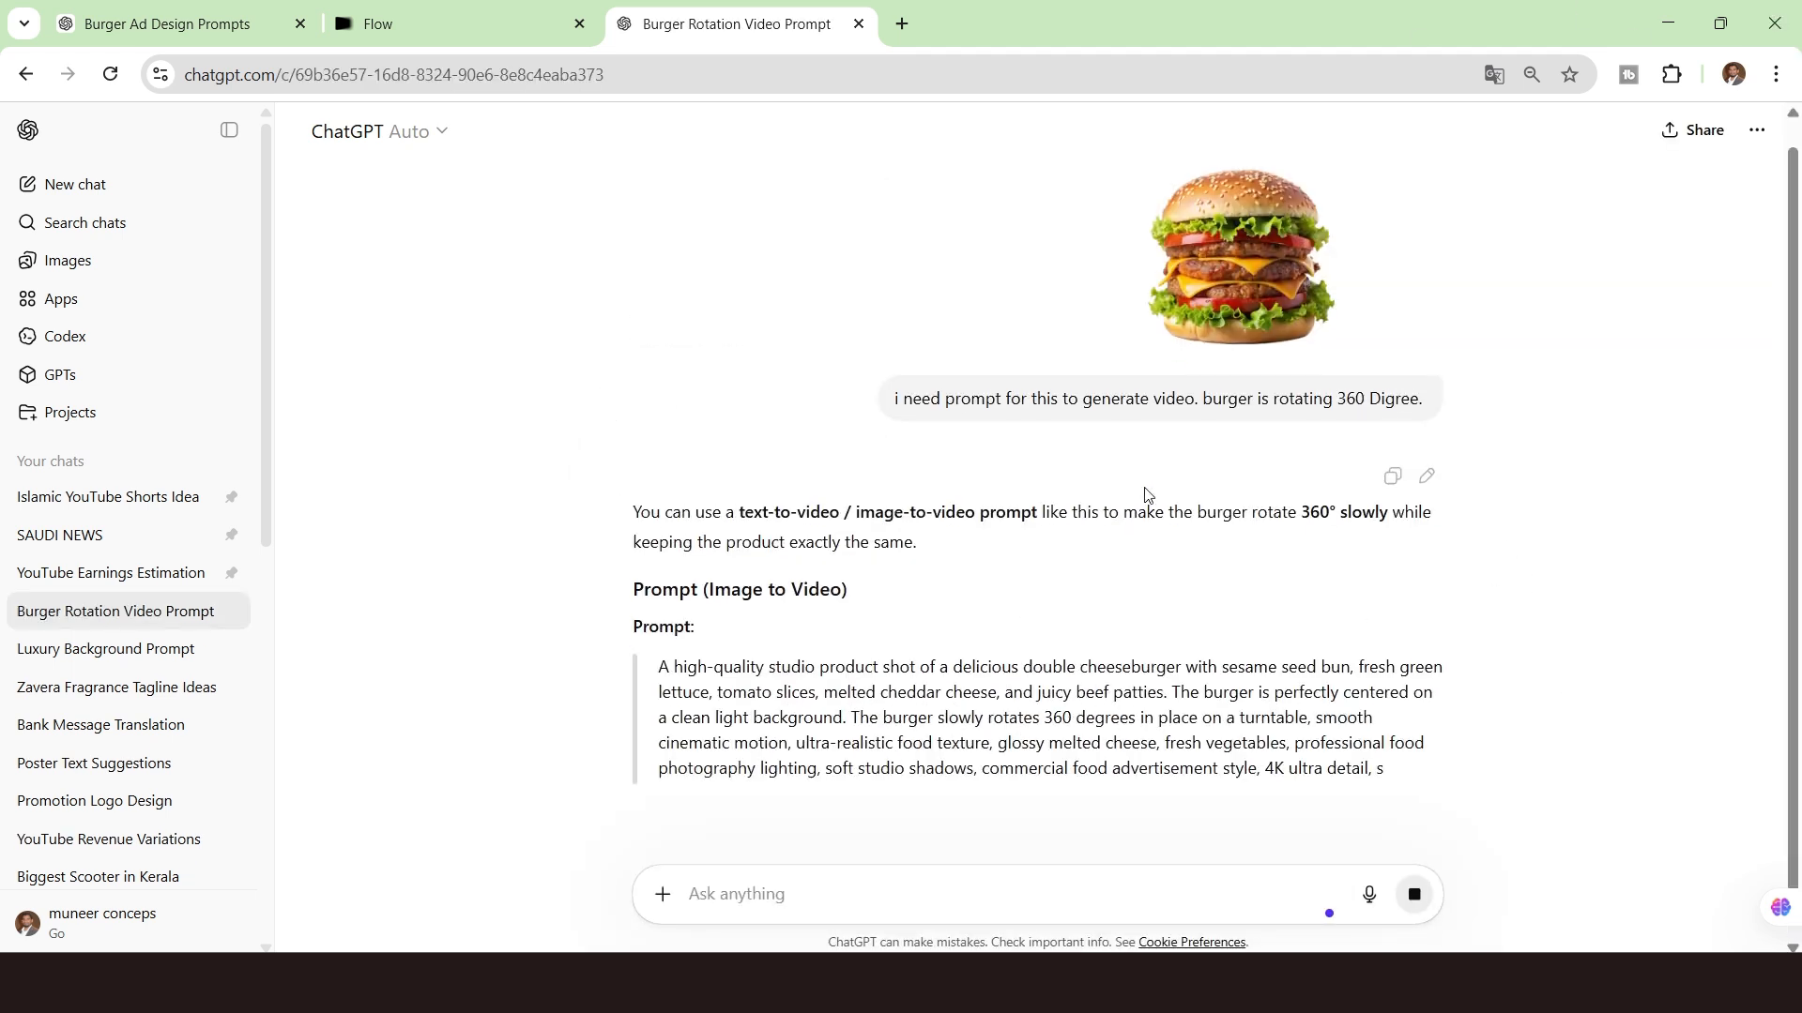
{"action": "scroll", "coordinate": [555, 567], "scroll_direction": "down", "scroll_amount": 5}
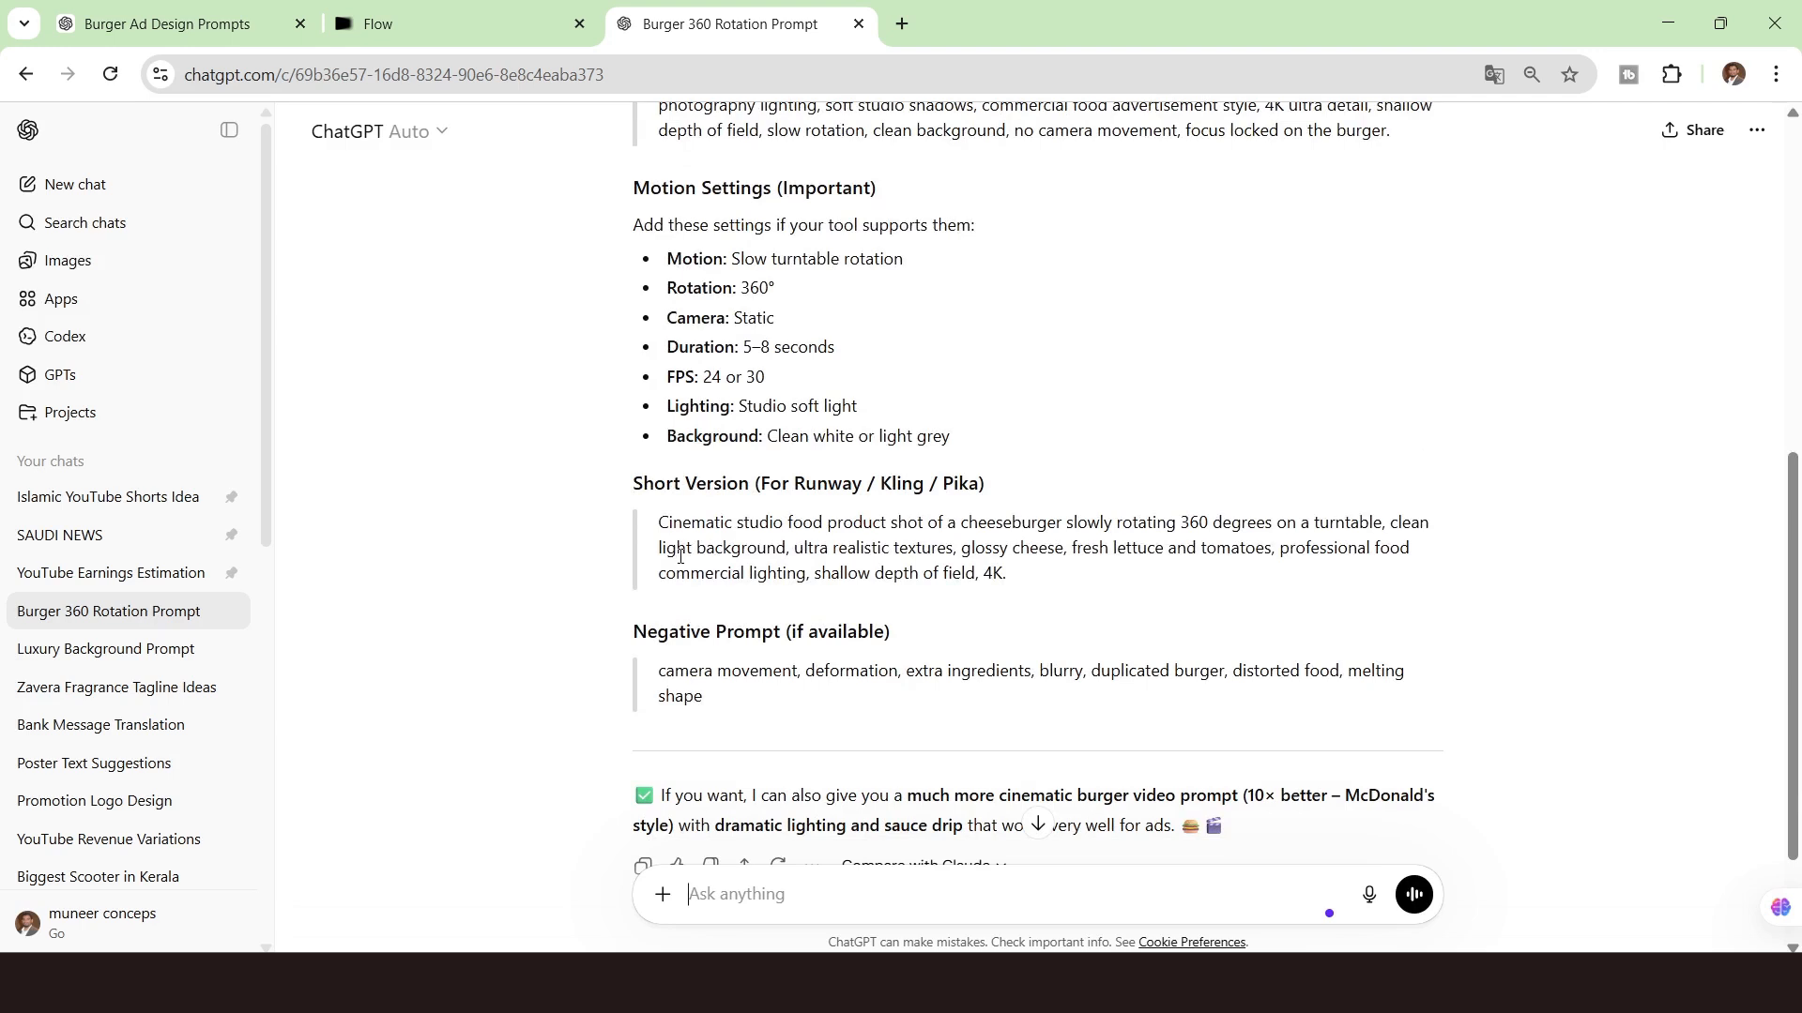
{"action": "left_click_drag", "start_coordinate": [659, 524], "coordinate": [1066, 723]}
{"action": "key", "text": "ctrl+c"}
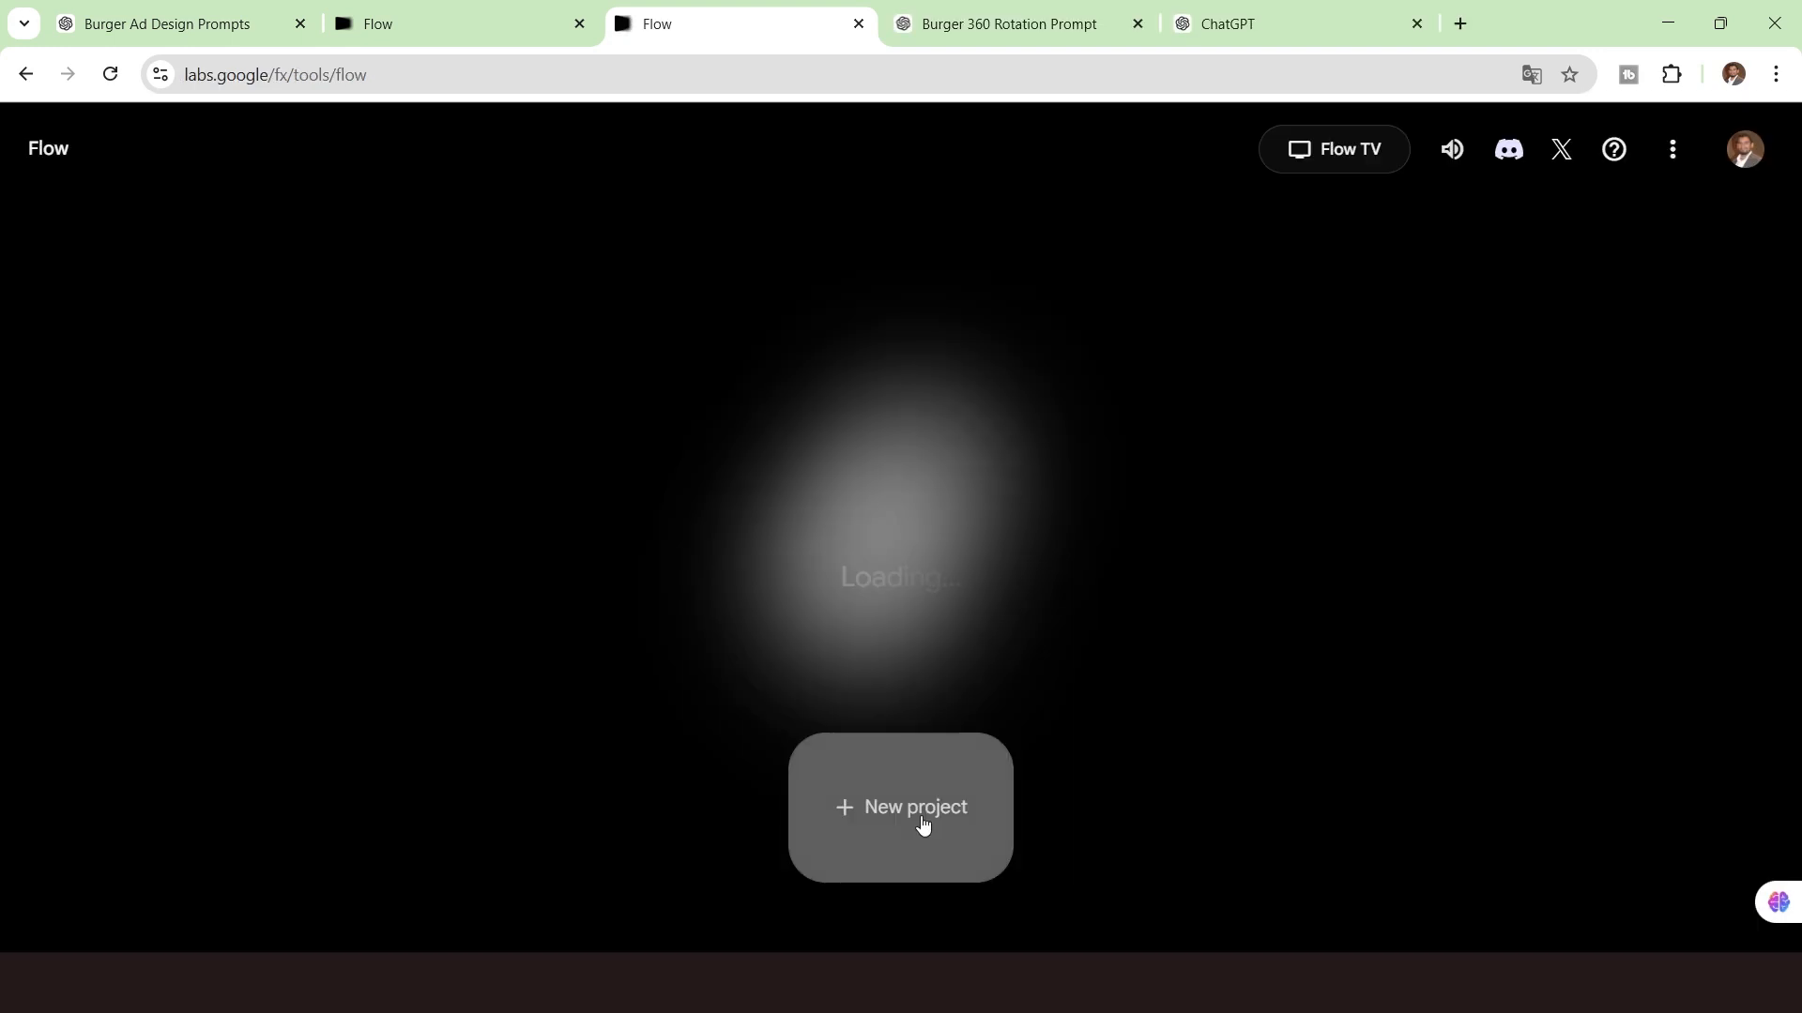
{"action": "left_click", "coordinate": [921, 813]}
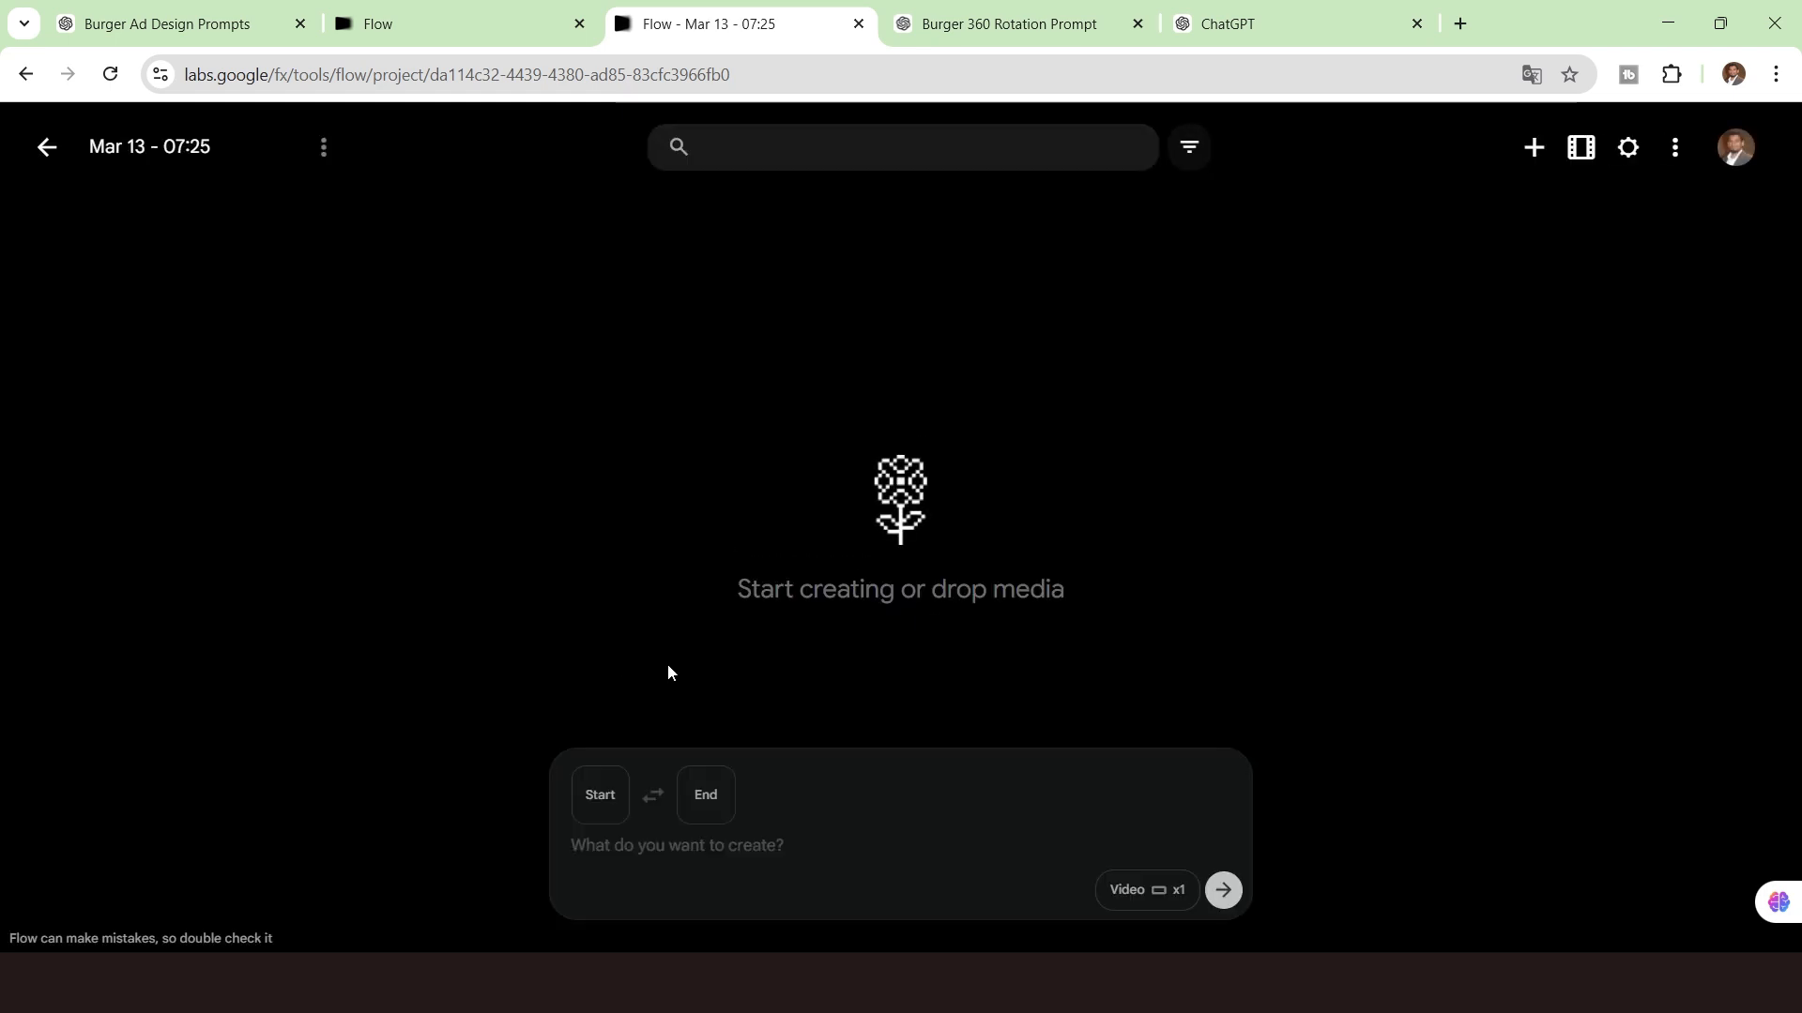
In Flow, upload the burger image as the start frame, paste the copied prompt and generate a landscape video.
{"action": "left_click", "coordinate": [604, 821]}
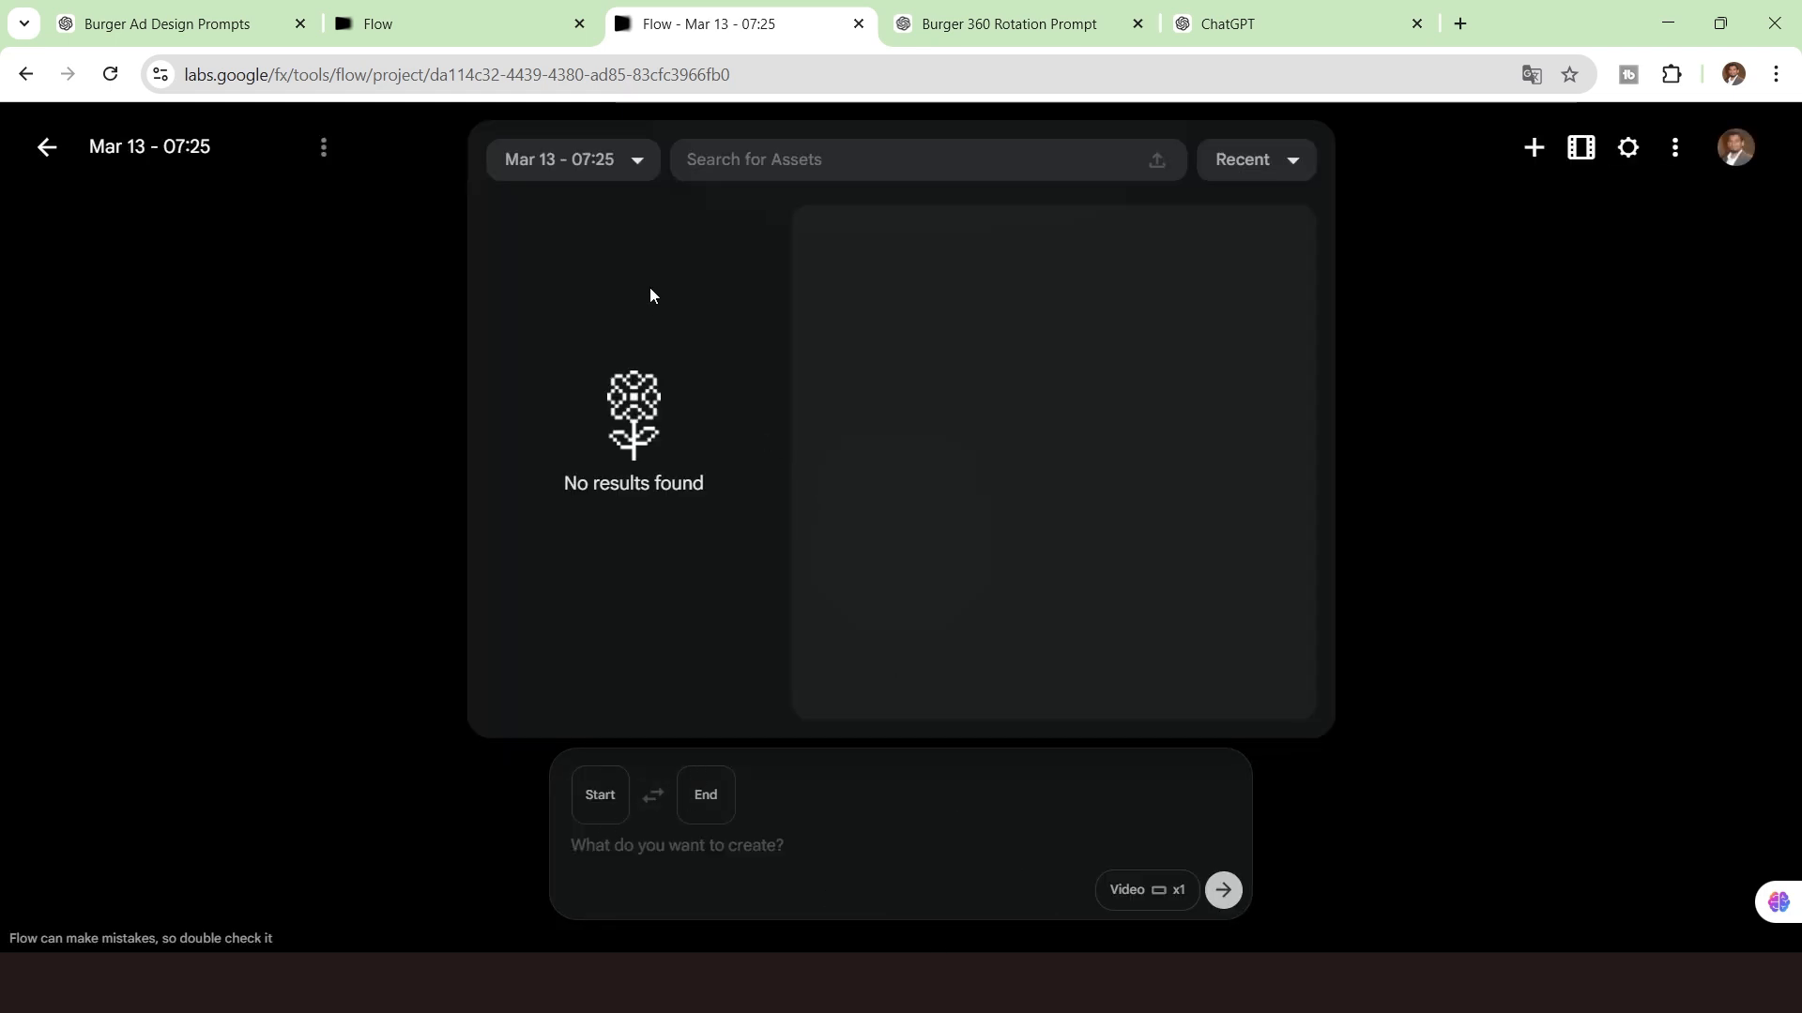
{"action": "left_click_drag", "start_coordinate": [253, 204], "coordinate": [648, 376]}
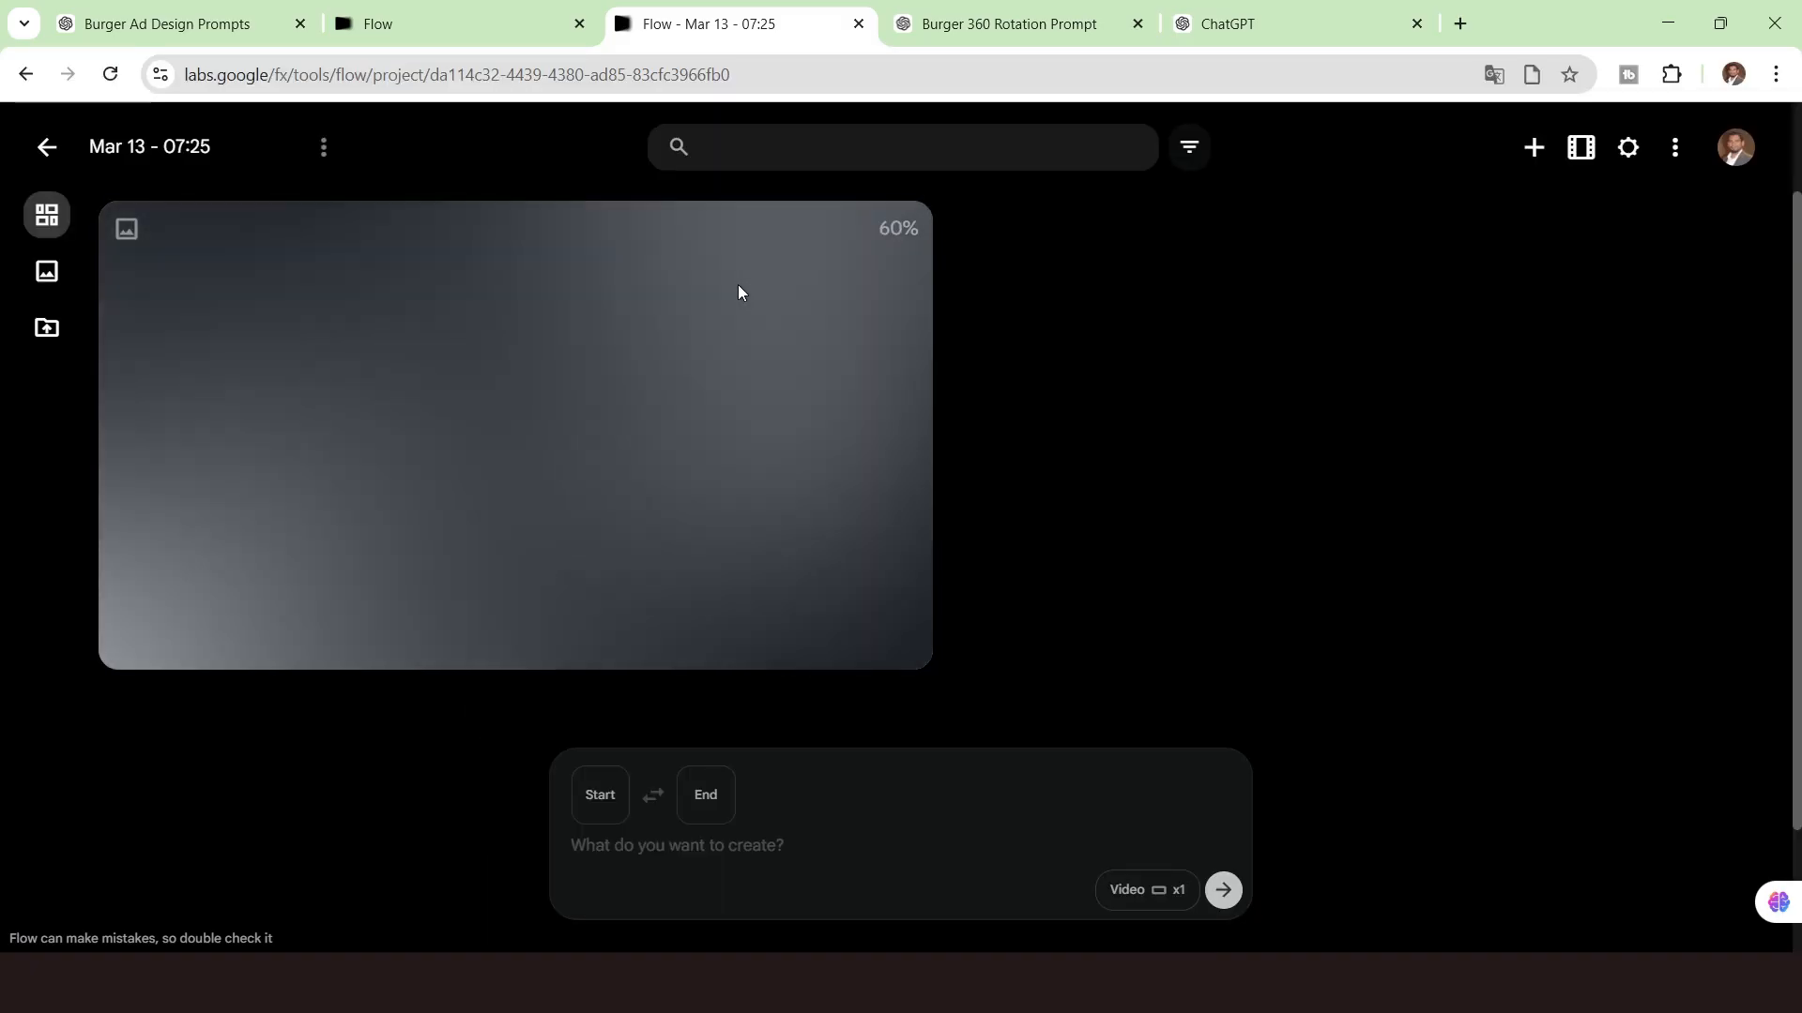
{"action": "left_click", "coordinate": [1141, 901]}
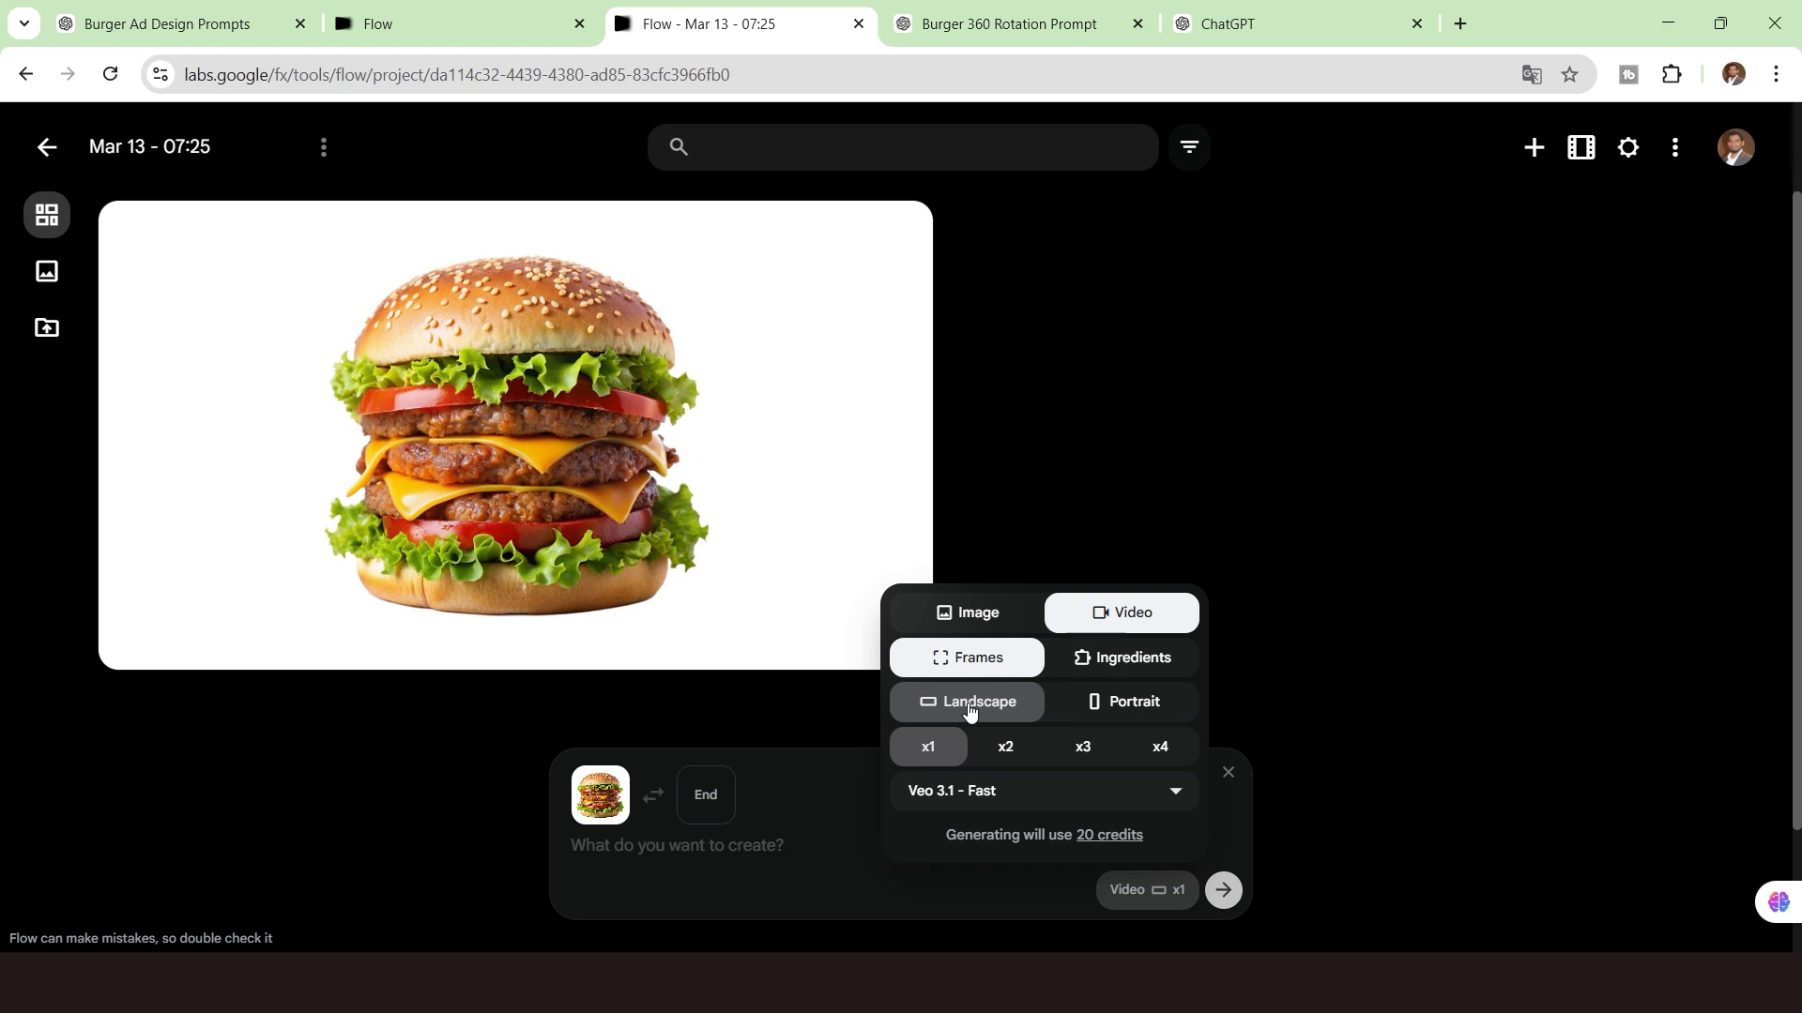
{"action": "left_click", "coordinate": [667, 864]}
{"action": "key", "text": "ctrl+v"}
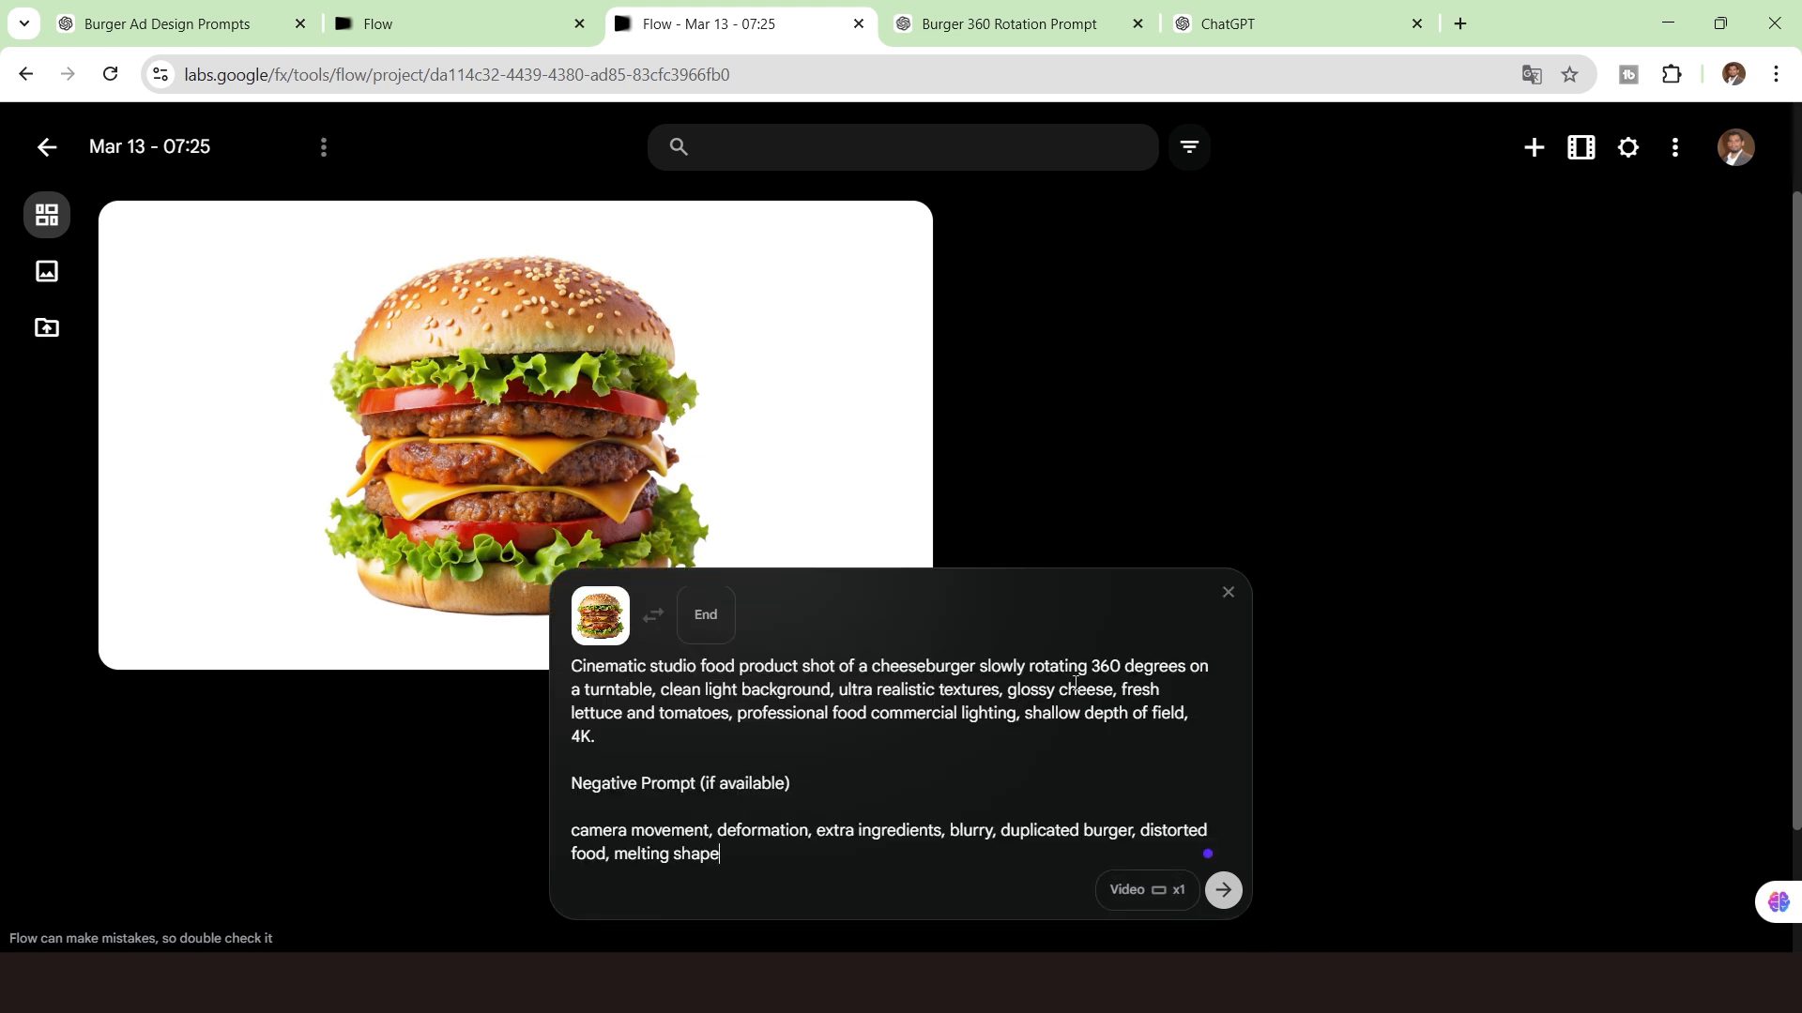
{"action": "key", "text": "Return"}
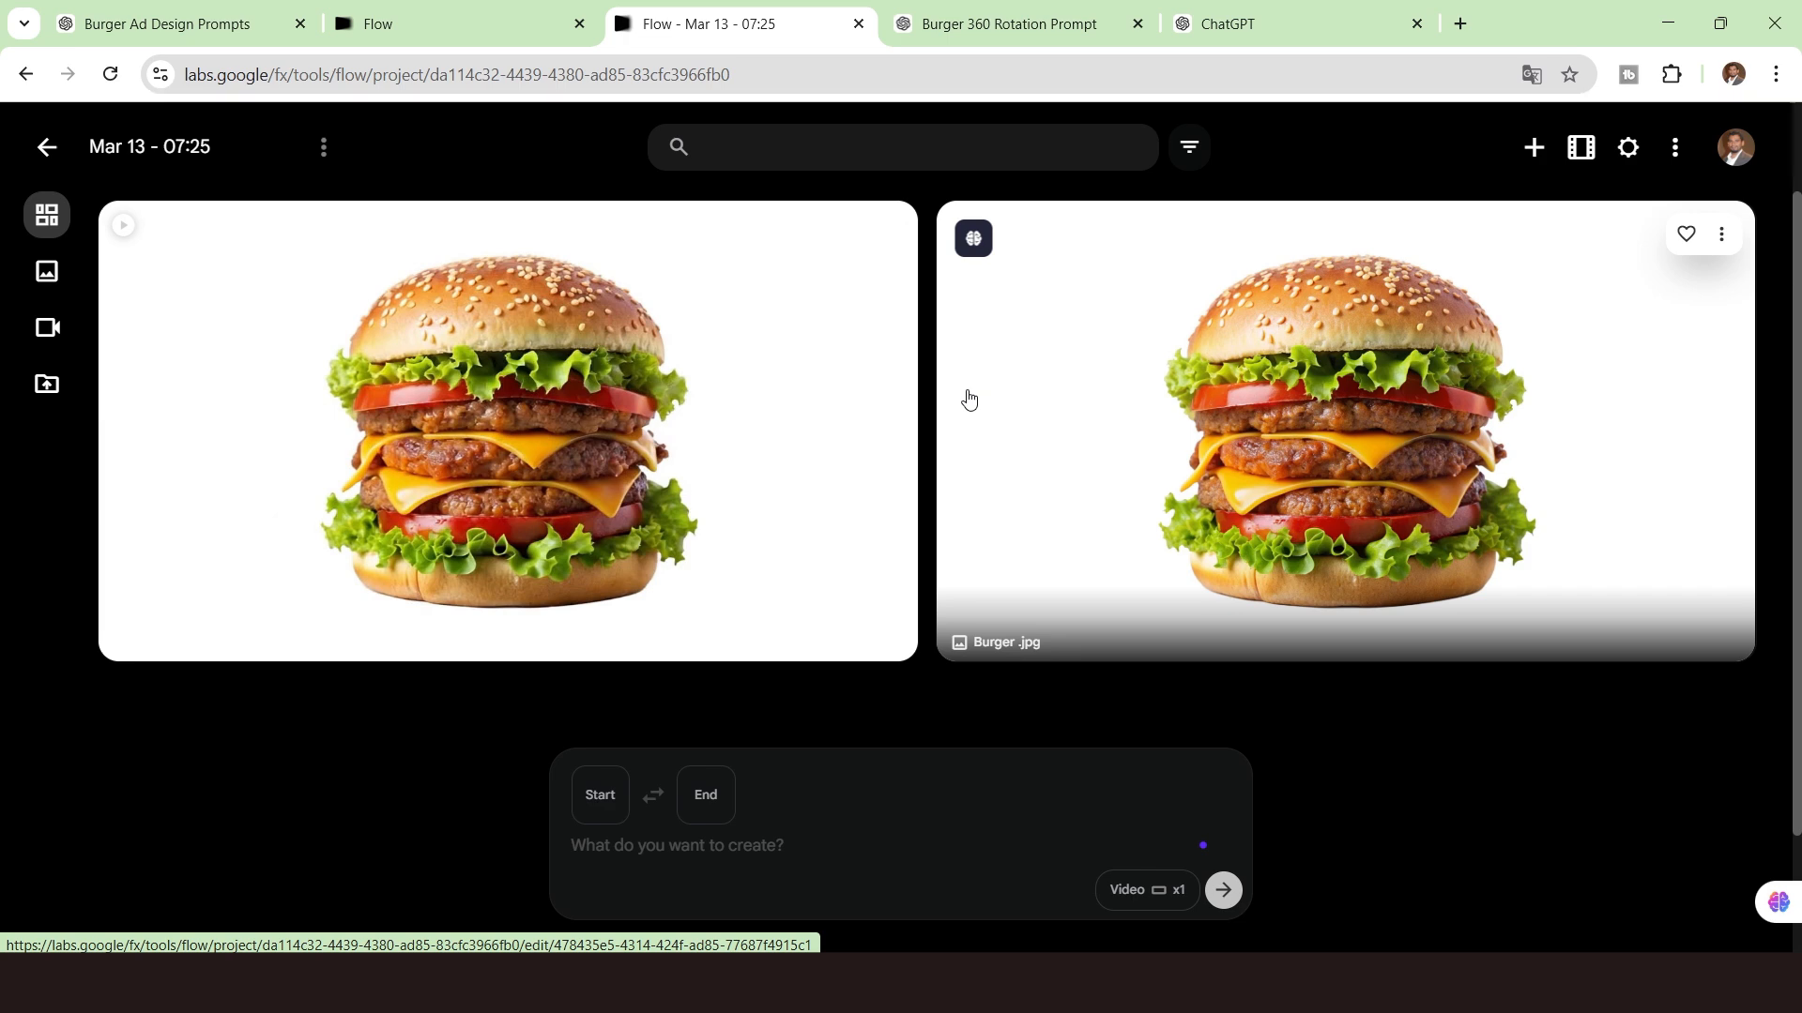
Open the generated cheeseburger video and download it.
{"action": "left_click", "coordinate": [358, 405]}
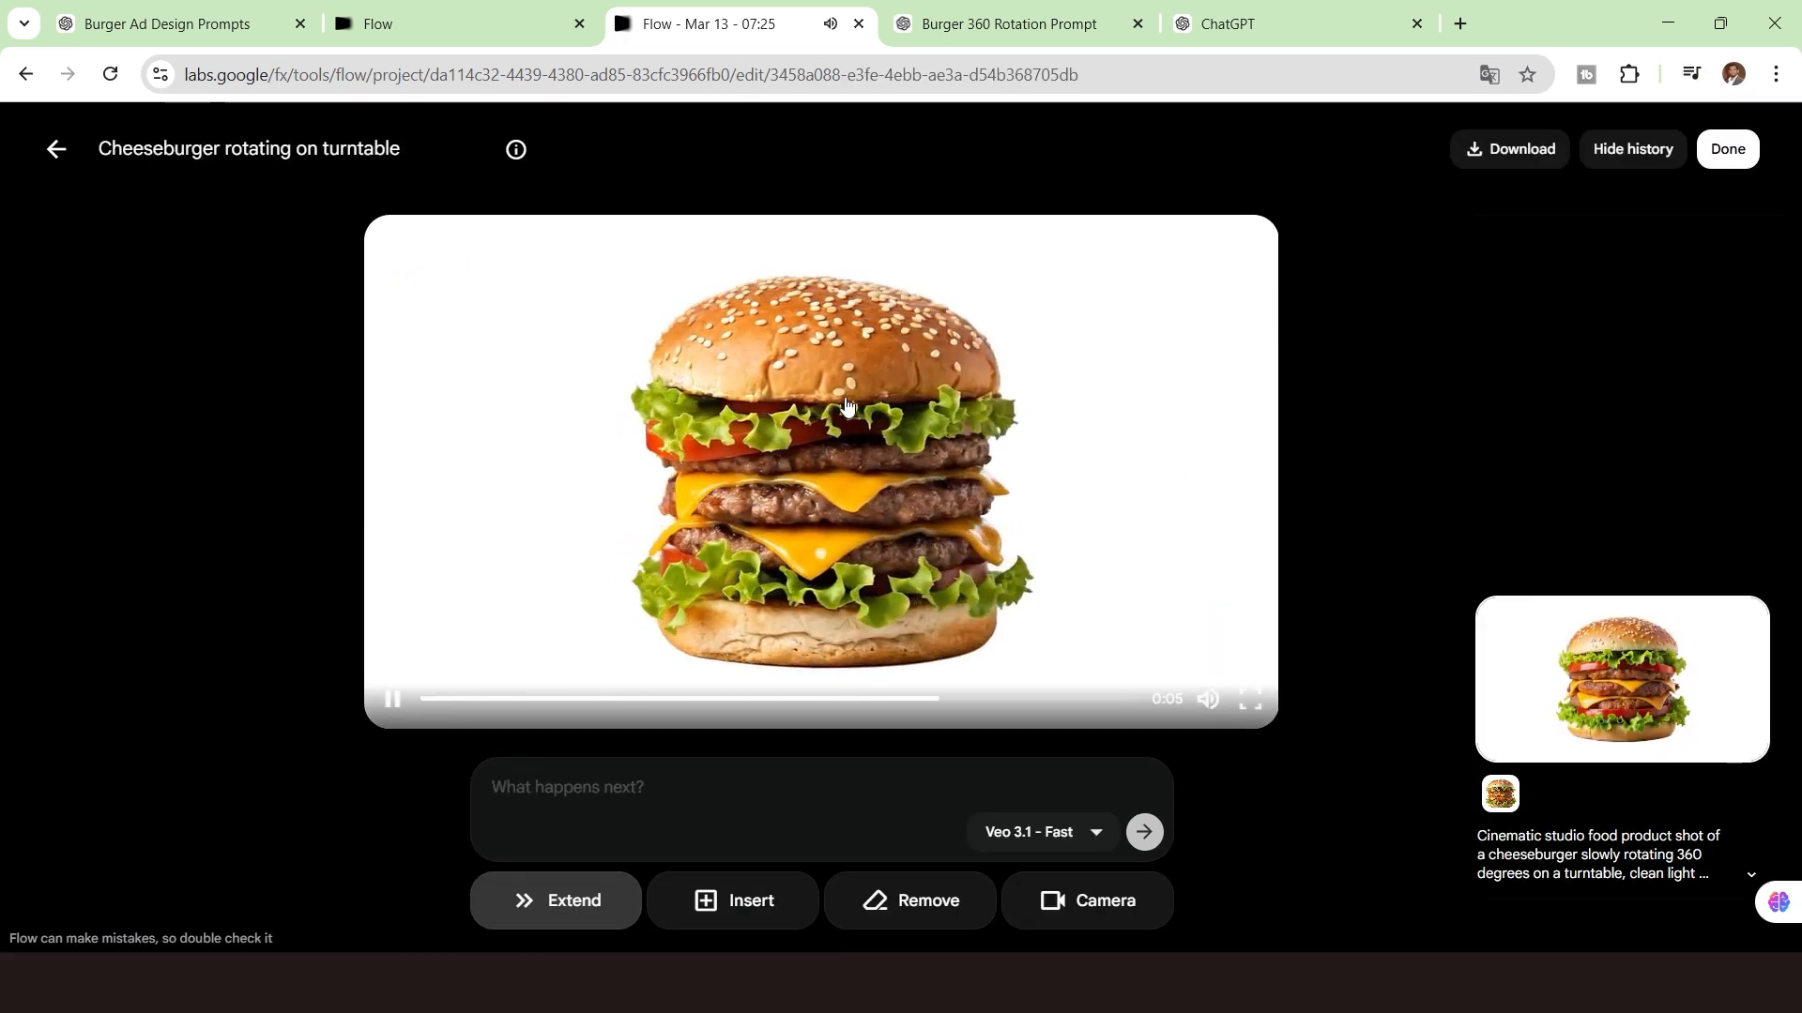
{"action": "left_click", "coordinate": [1509, 149]}
{"action": "left_click", "coordinate": [1451, 272]}
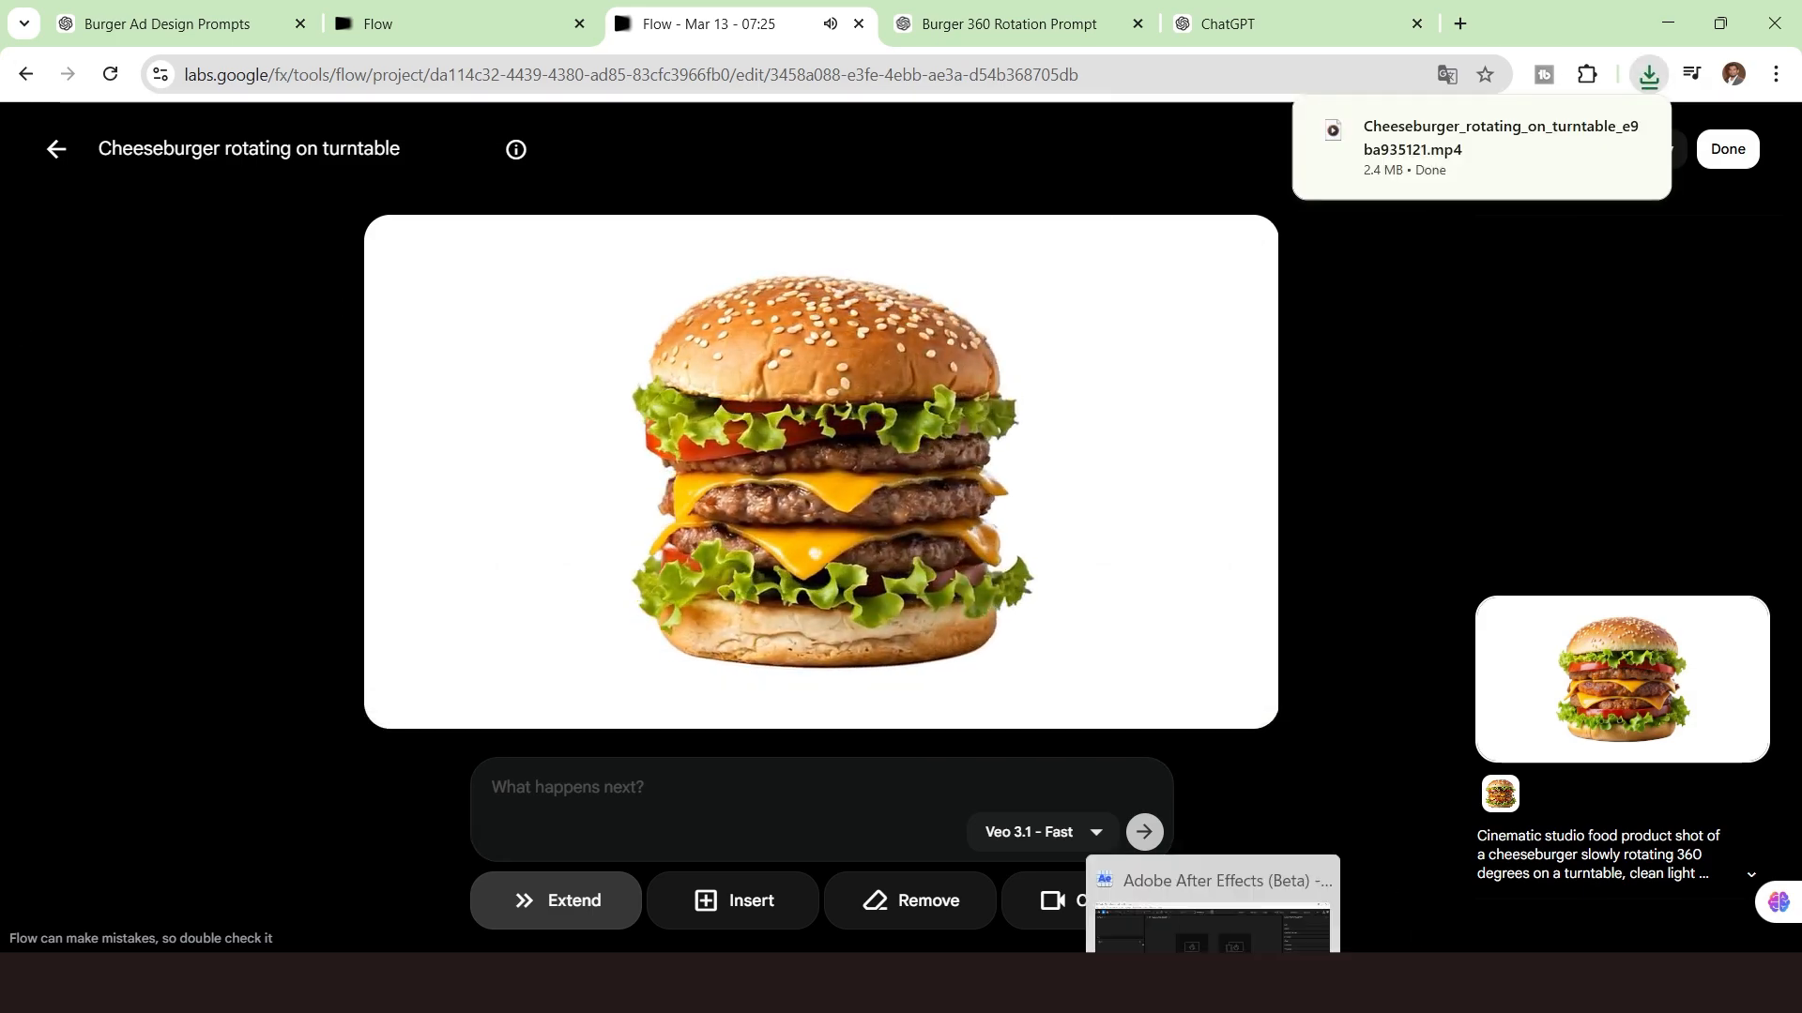
Switch to After Effects and create a new composition using the HD 1920x1080 25 fps preset.
{"action": "left_click", "coordinate": [1212, 984]}
{"action": "left_click", "coordinate": [768, 351]}
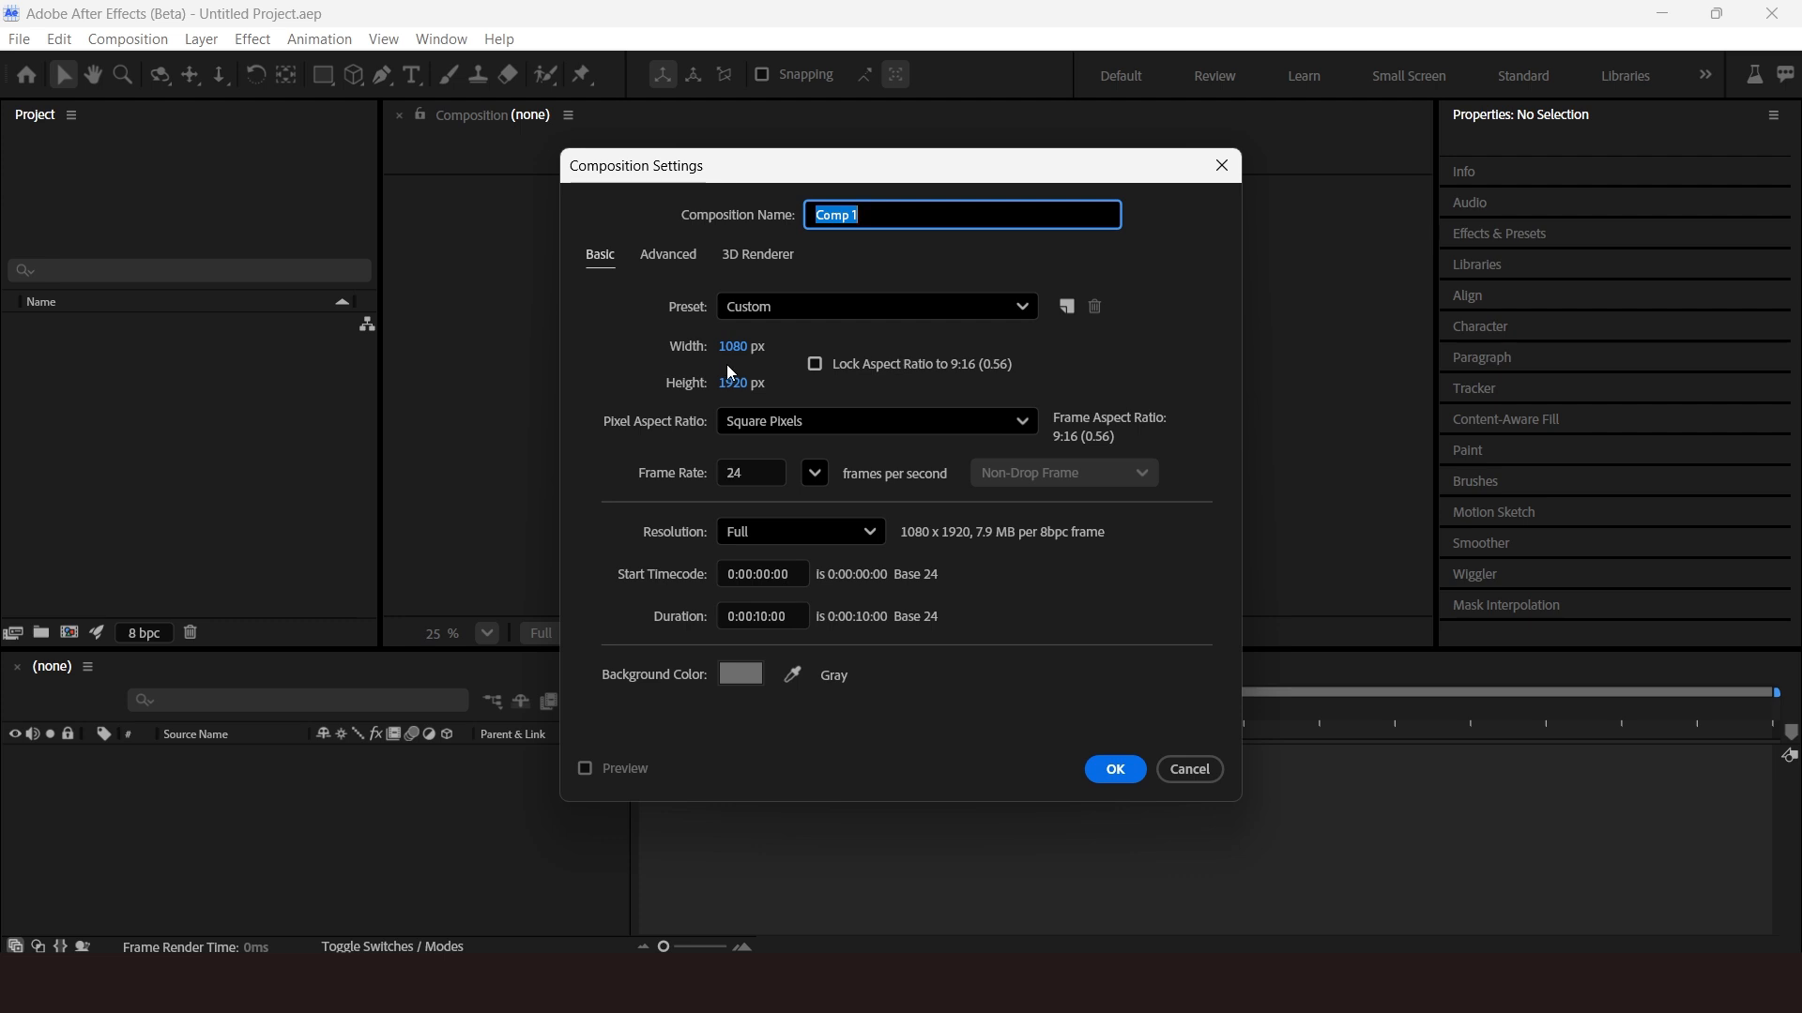
{"action": "left_click", "coordinate": [776, 302]}
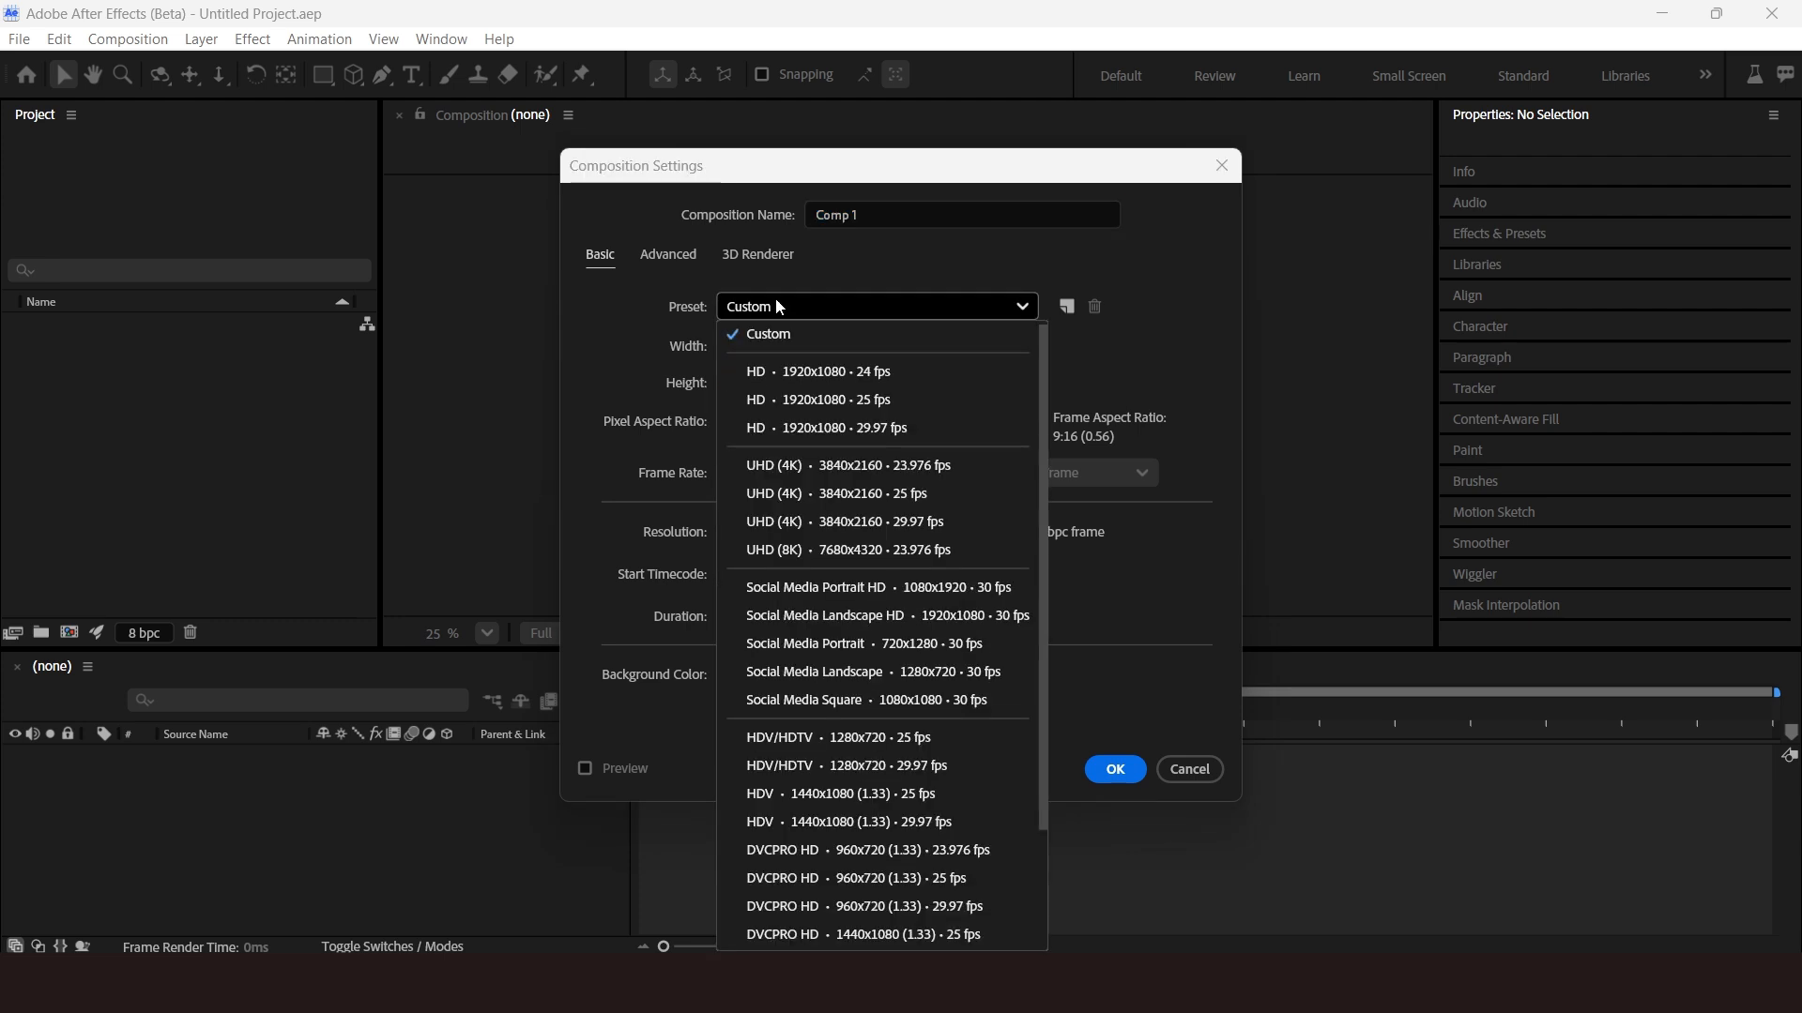
{"action": "left_click", "coordinate": [875, 397]}
{"action": "left_click", "coordinate": [1114, 769]}
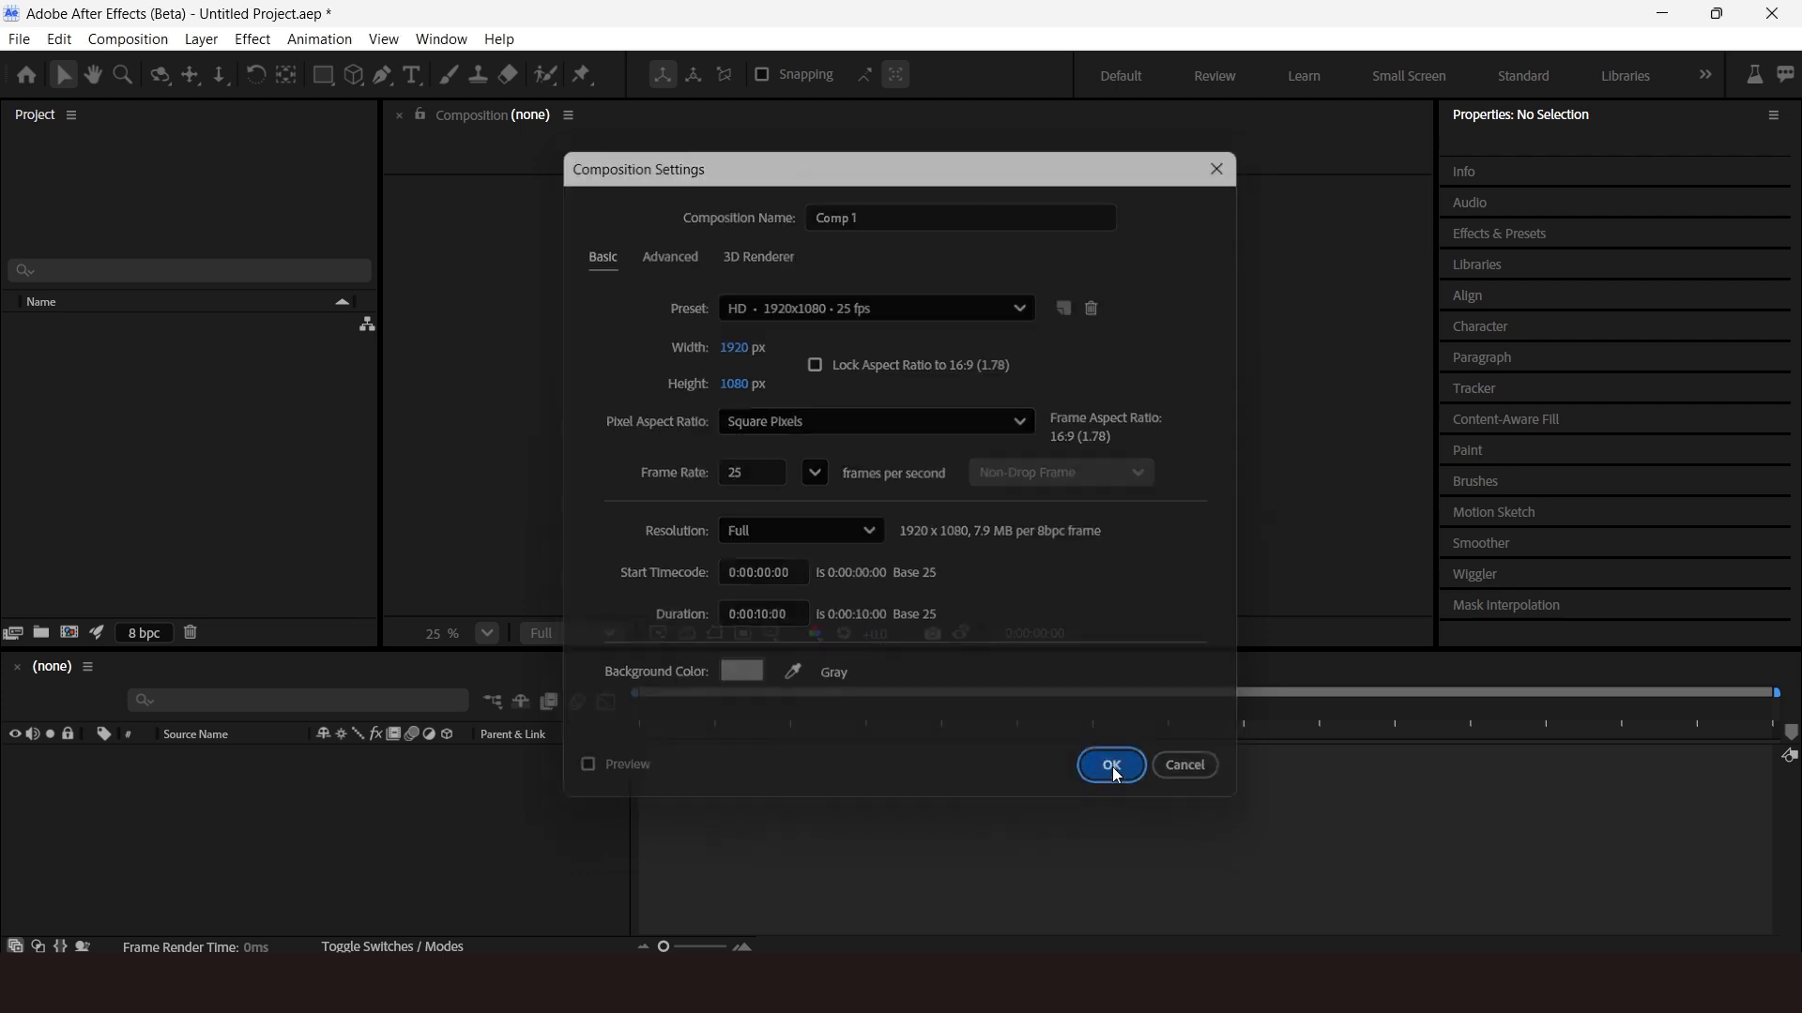
Import the downloaded Cheeseburger_rotating_on_turntable video file from the Downloads folder.
{"action": "left_click", "coordinate": [19, 39]}
{"action": "mouse_move", "coordinate": [212, 334]}
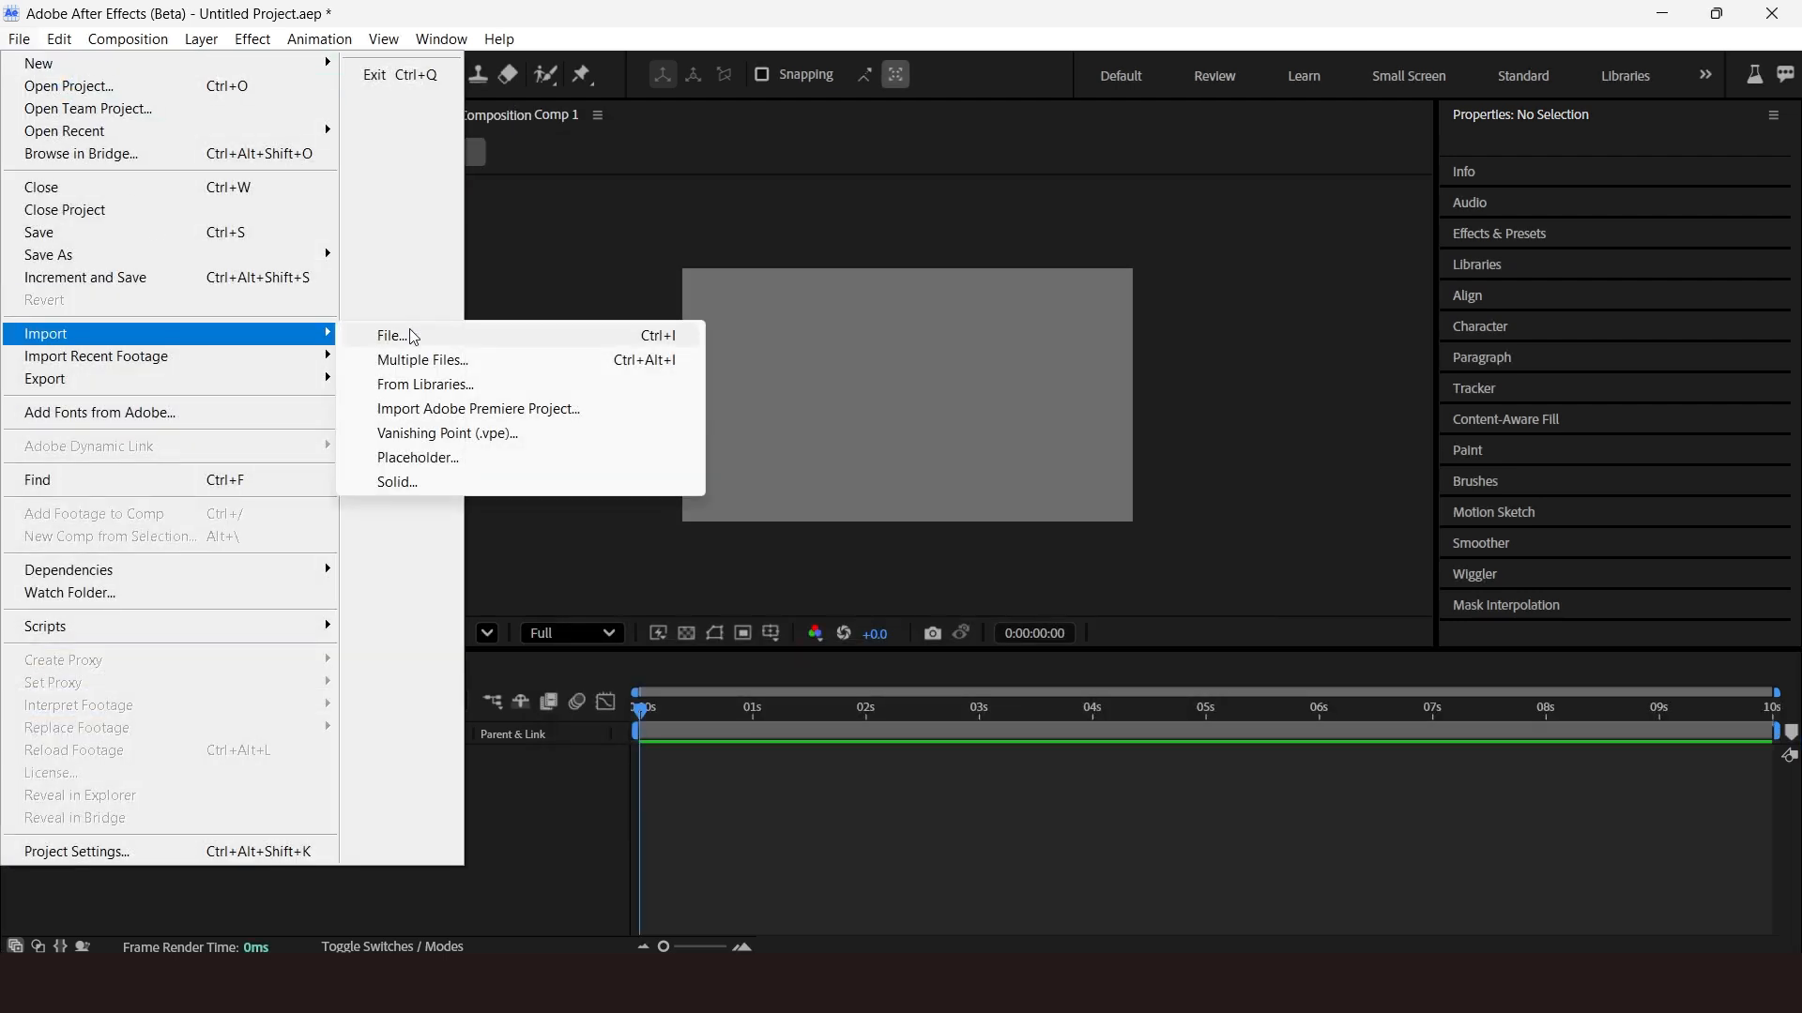
{"action": "left_click", "coordinate": [413, 337]}
{"action": "left_click", "coordinate": [132, 315]}
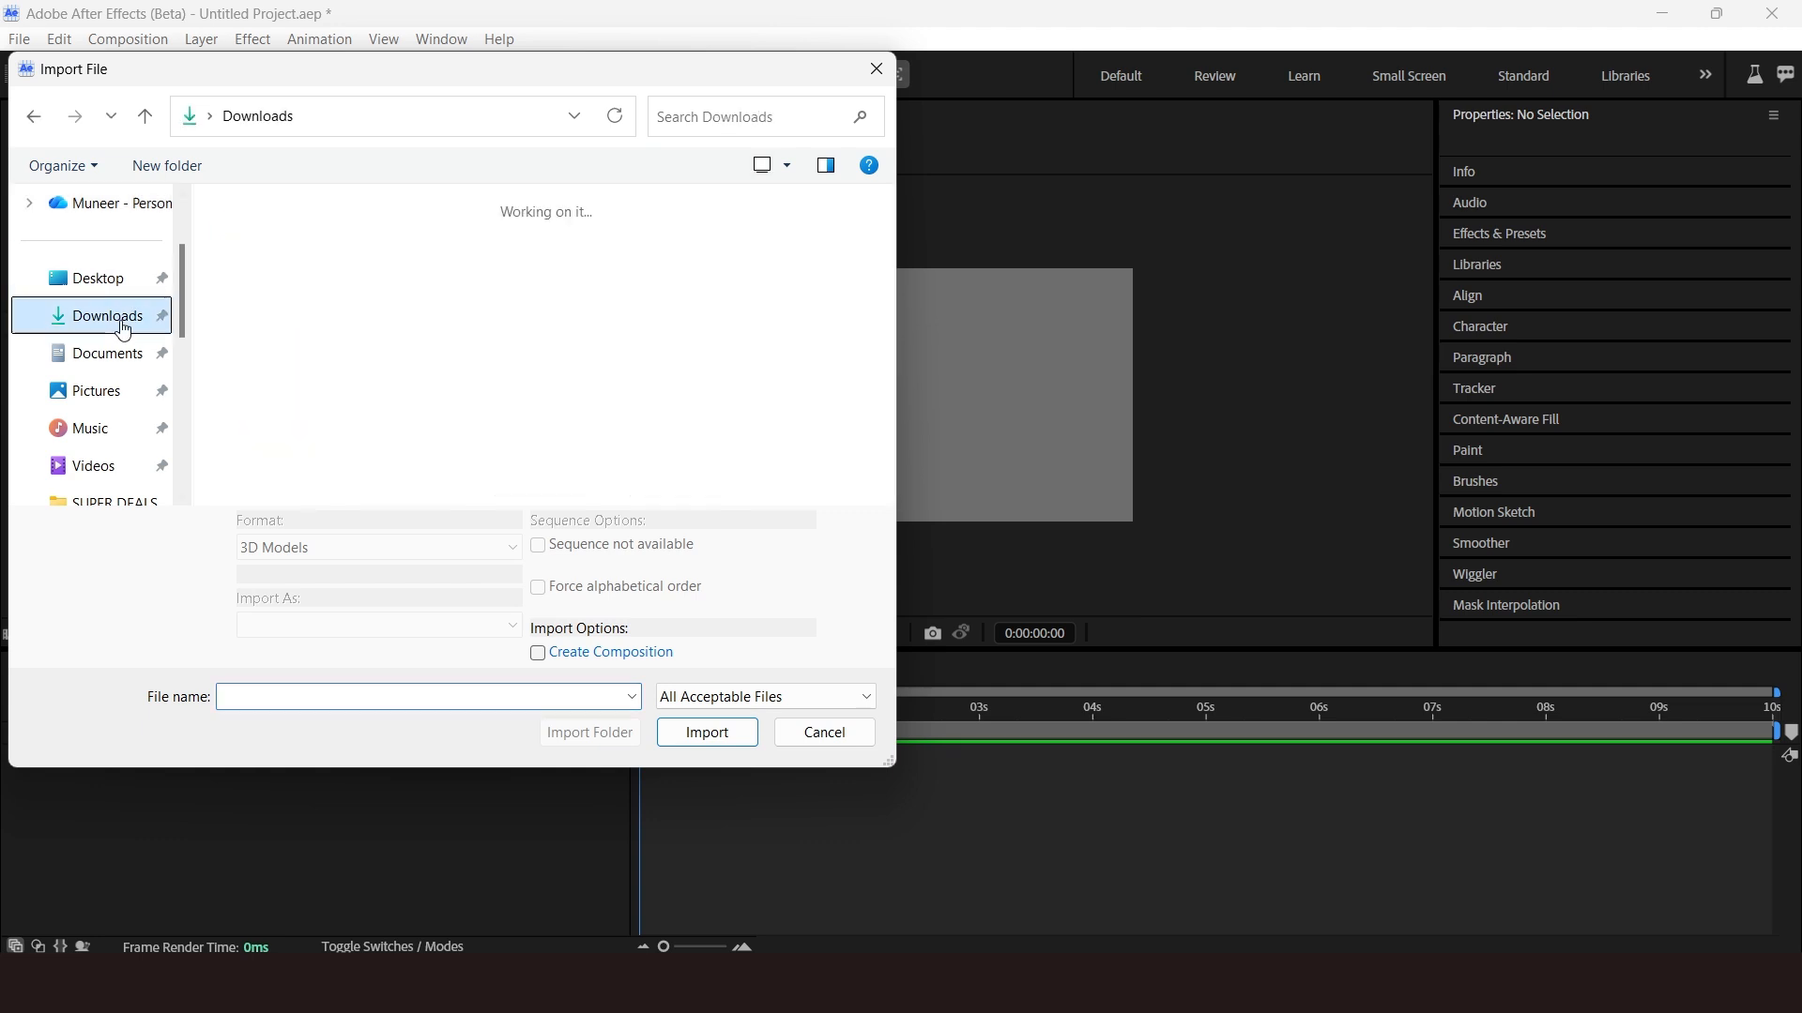
{"action": "left_click", "coordinate": [370, 395]}
{"action": "left_click", "coordinate": [749, 740]}
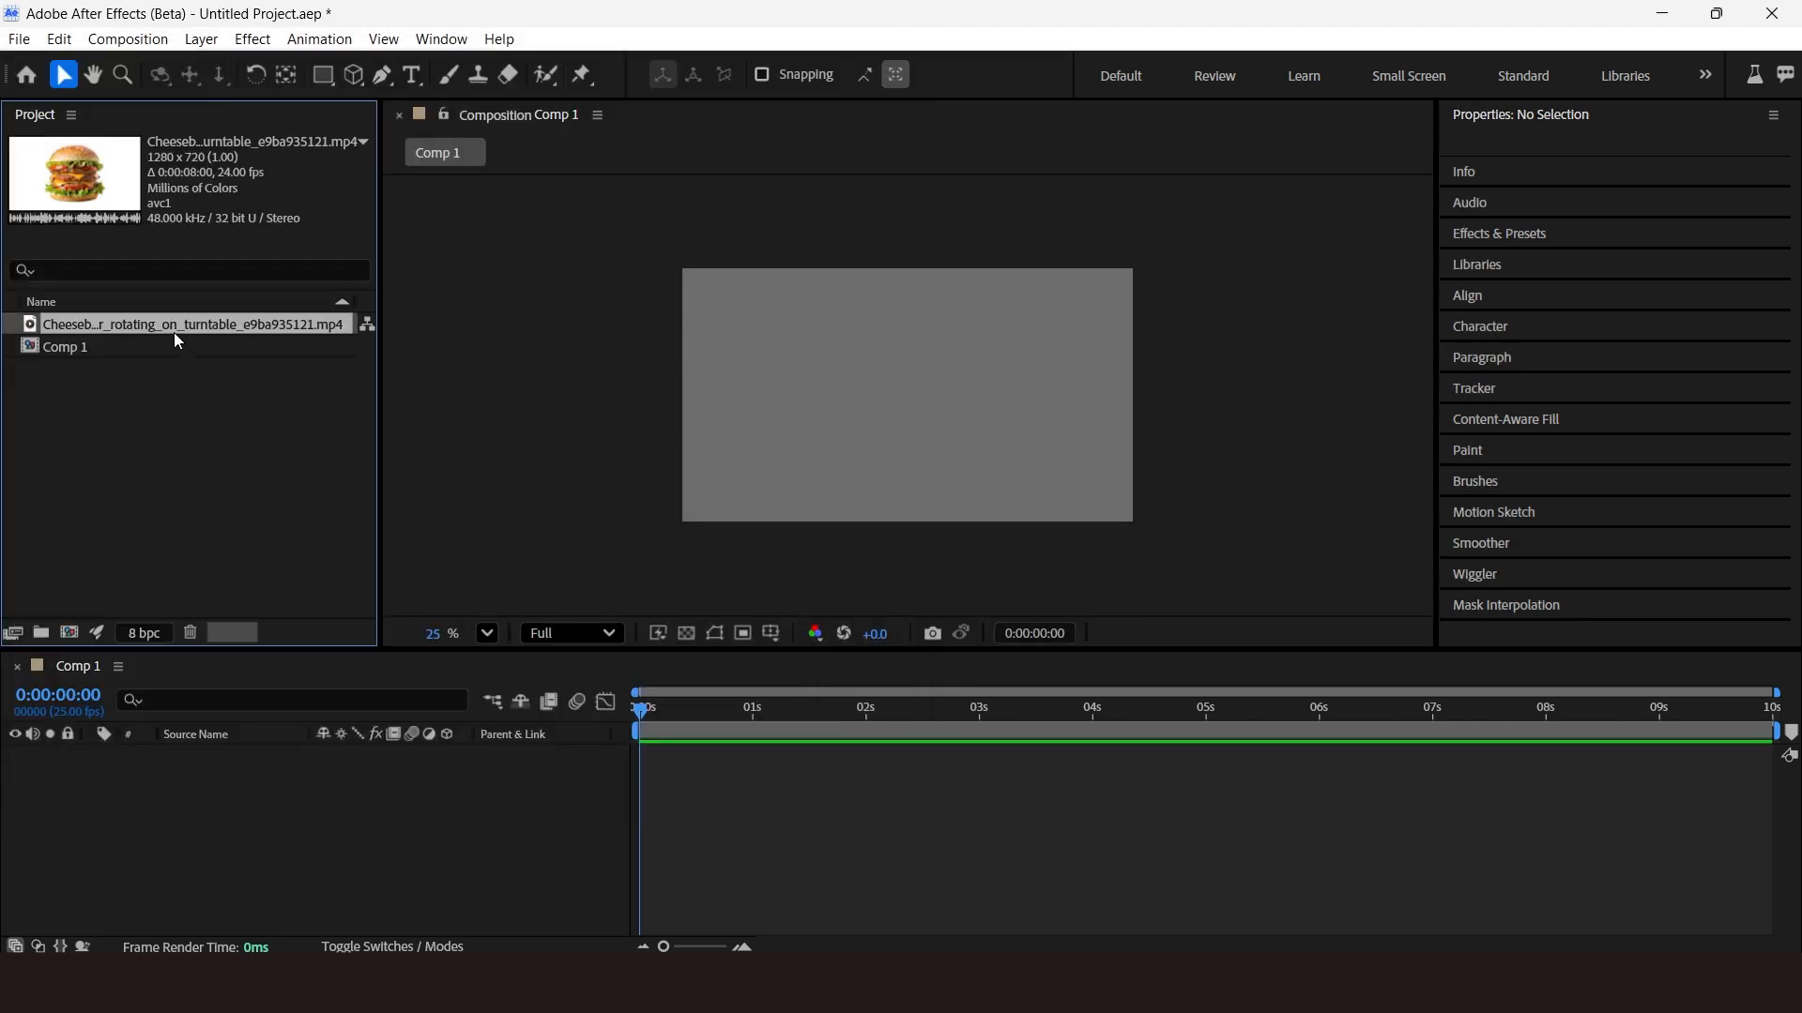
Create a new composition from the imported cheeseburger footage and fit it in the viewer.
{"action": "left_click_drag", "start_coordinate": [165, 324], "coordinate": [70, 634]}
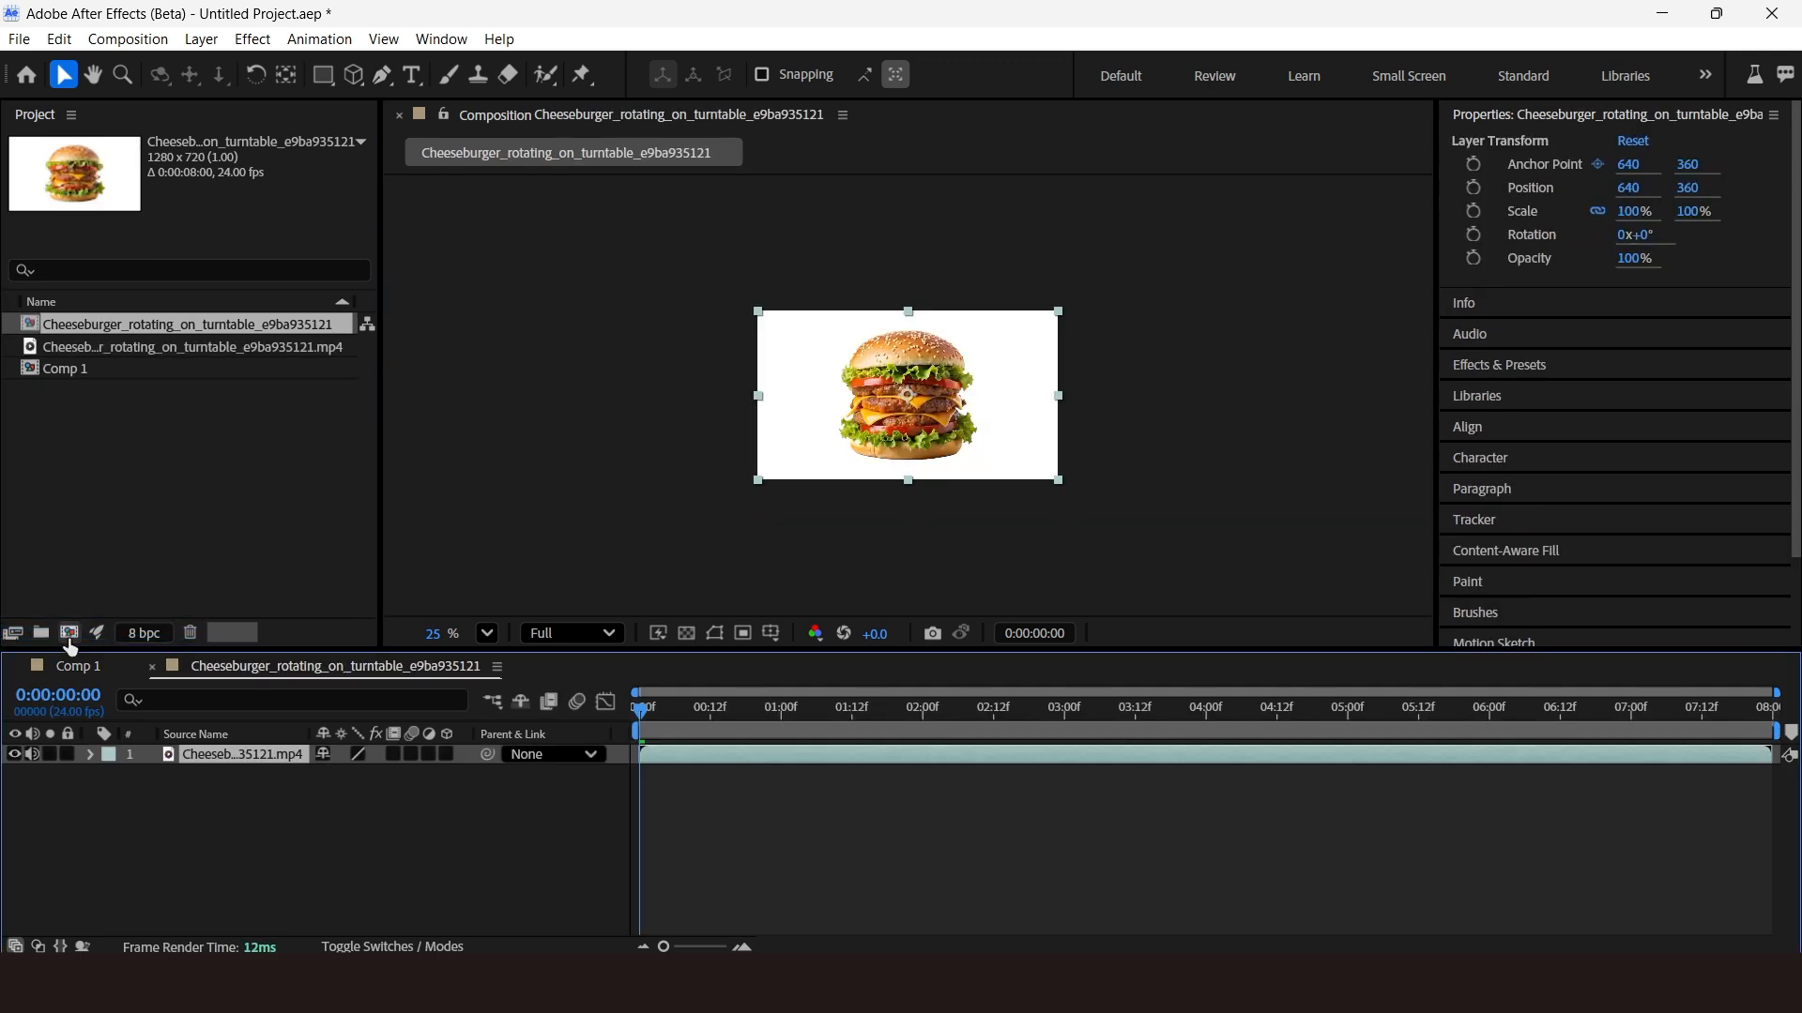
{"action": "left_click", "coordinate": [1105, 404]}
{"action": "key", "text": "shift+slash"}
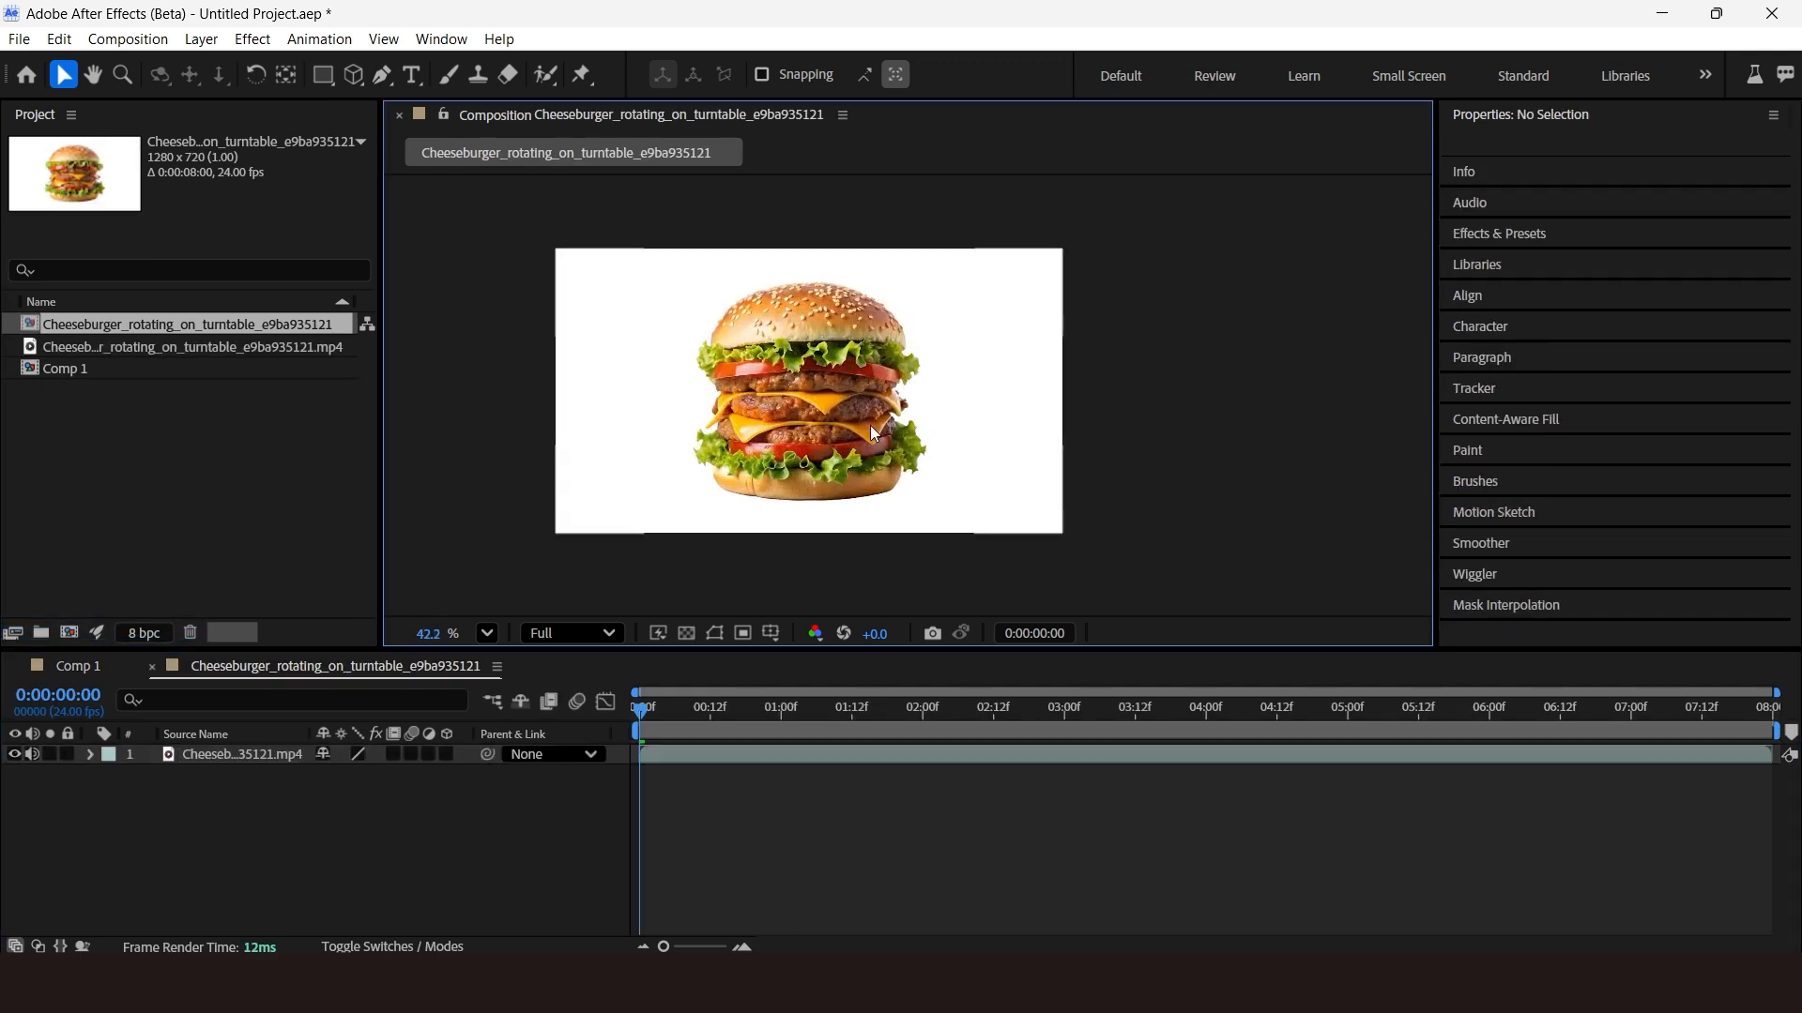
Open the video layer in the Layer panel and paint a first Roto Brush stroke over the burger.
{"action": "left_click", "coordinate": [725, 450]}
{"action": "double_click", "coordinate": [255, 757]}
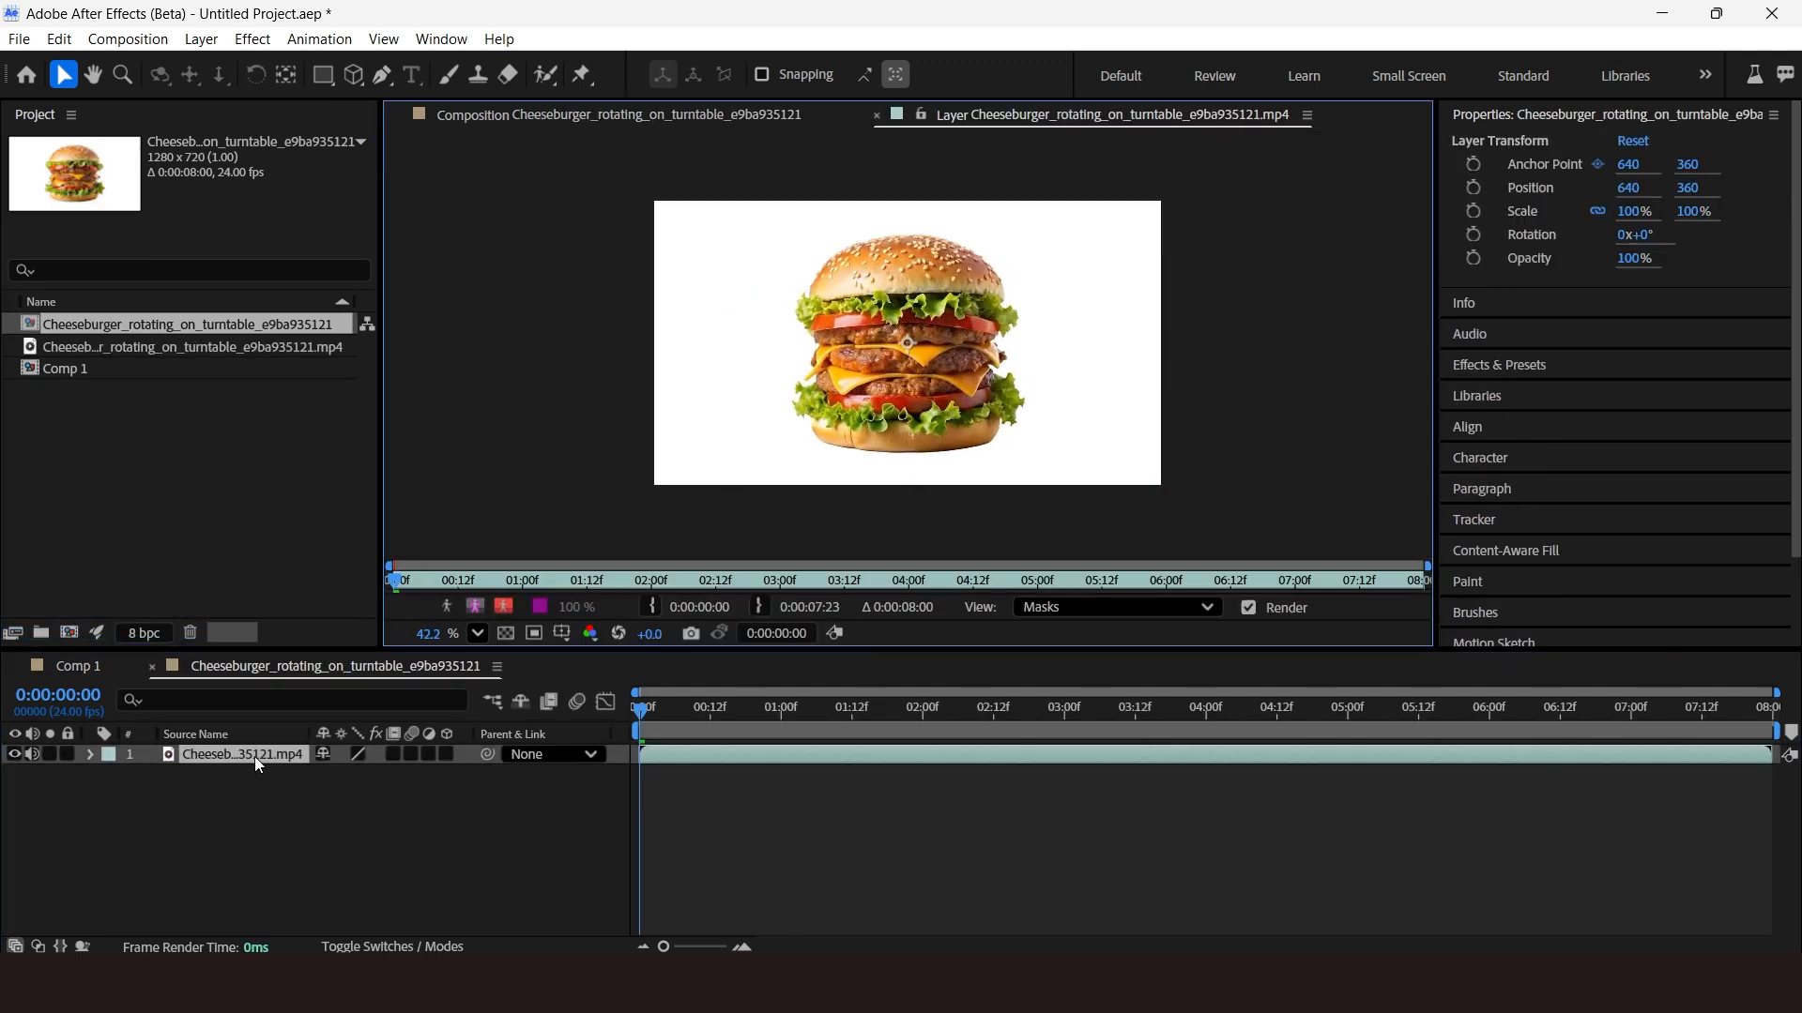
{"action": "scroll", "coordinate": [932, 315], "scroll_direction": "up", "scroll_amount": 1}
{"action": "left_click", "coordinate": [545, 75]}
{"action": "left_click", "coordinate": [655, 79]}
{"action": "left_click_drag", "start_coordinate": [908, 253], "coordinate": [908, 469]}
{"action": "scroll", "coordinate": [903, 246], "scroll_direction": "up", "scroll_amount": 2}
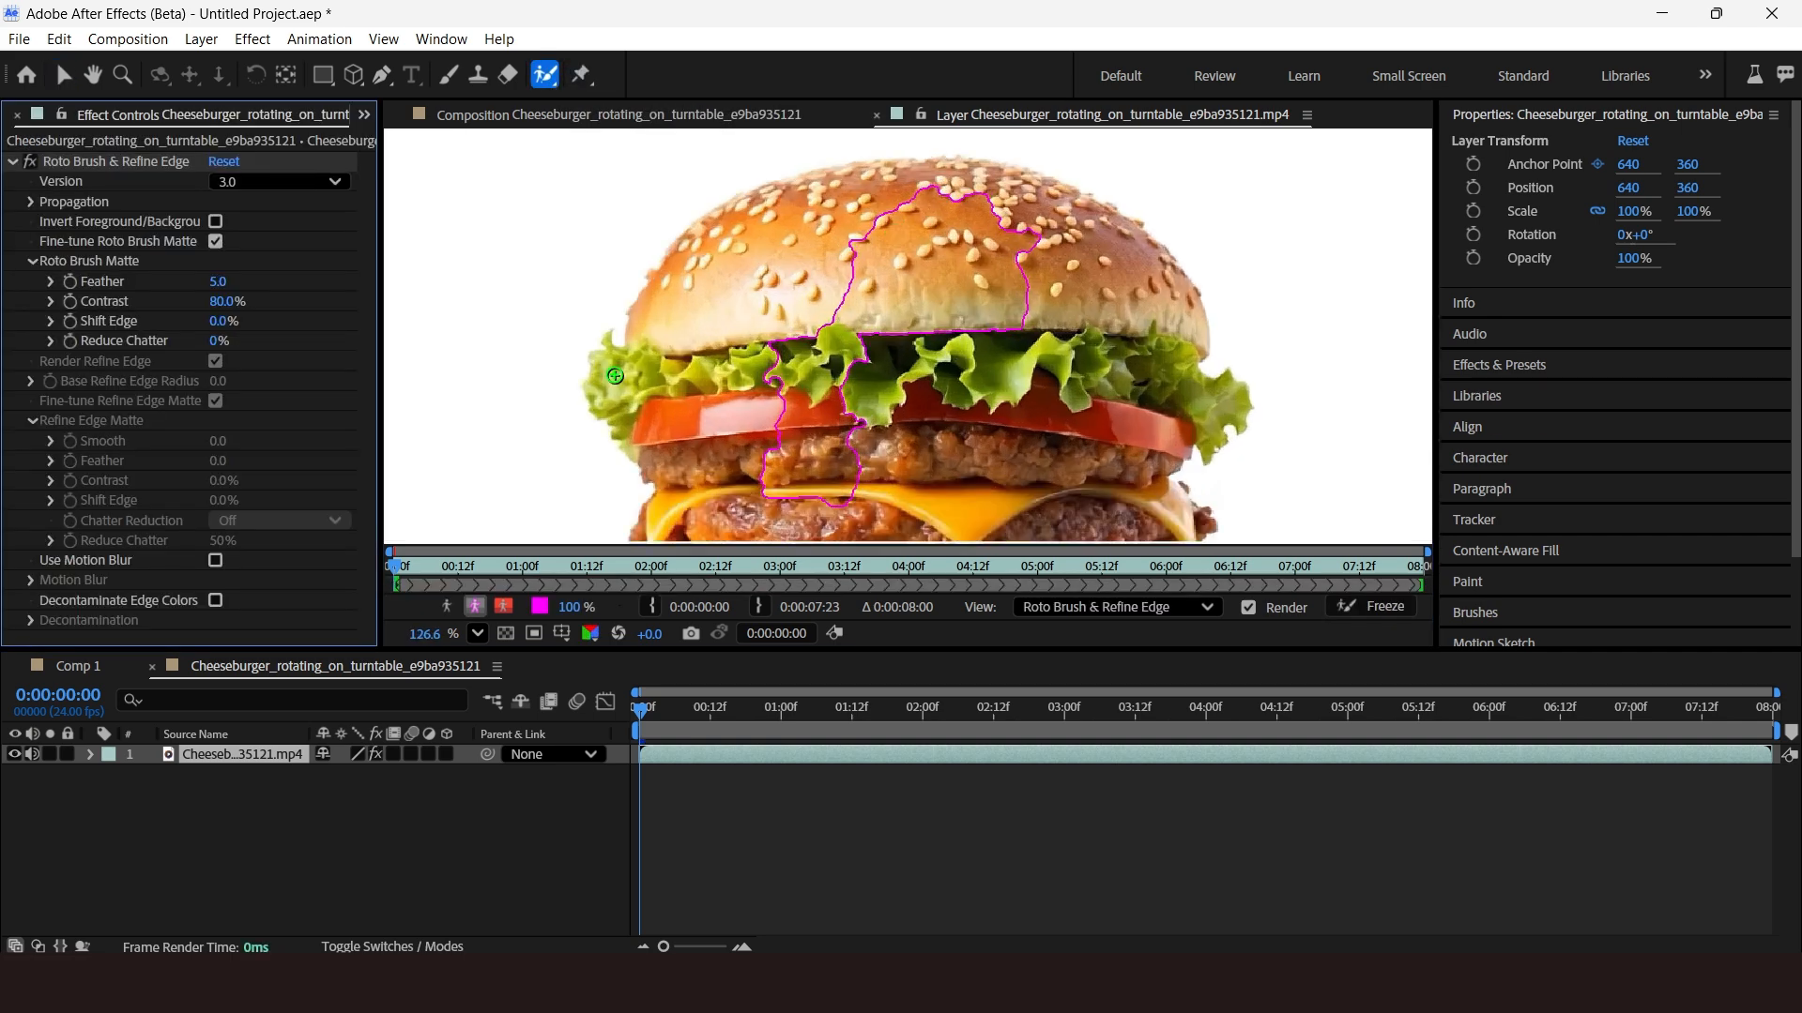
Add more Roto Brush strokes around the burger's bun, lettuce and patties to refine the cutout edges.
{"action": "left_click_drag", "start_coordinate": [750, 272], "coordinate": [1108, 282]}
{"action": "left_click_drag", "start_coordinate": [986, 441], "coordinate": [985, 216]}
{"action": "left_click_drag", "start_coordinate": [732, 375], "coordinate": [873, 427]}
{"action": "left_click_drag", "start_coordinate": [901, 234], "coordinate": [900, 460]}
{"action": "scroll", "coordinate": [826, 235], "scroll_direction": "up", "scroll_amount": 2}
{"action": "left_click_drag", "start_coordinate": [769, 281], "coordinate": [877, 247]}
{"action": "left_click_drag", "start_coordinate": [657, 436], "coordinate": [864, 234]}
{"action": "left_click_drag", "start_coordinate": [779, 507], "coordinate": [779, 169]}
{"action": "left_click_drag", "start_coordinate": [1220, 432], "coordinate": [657, 281]}
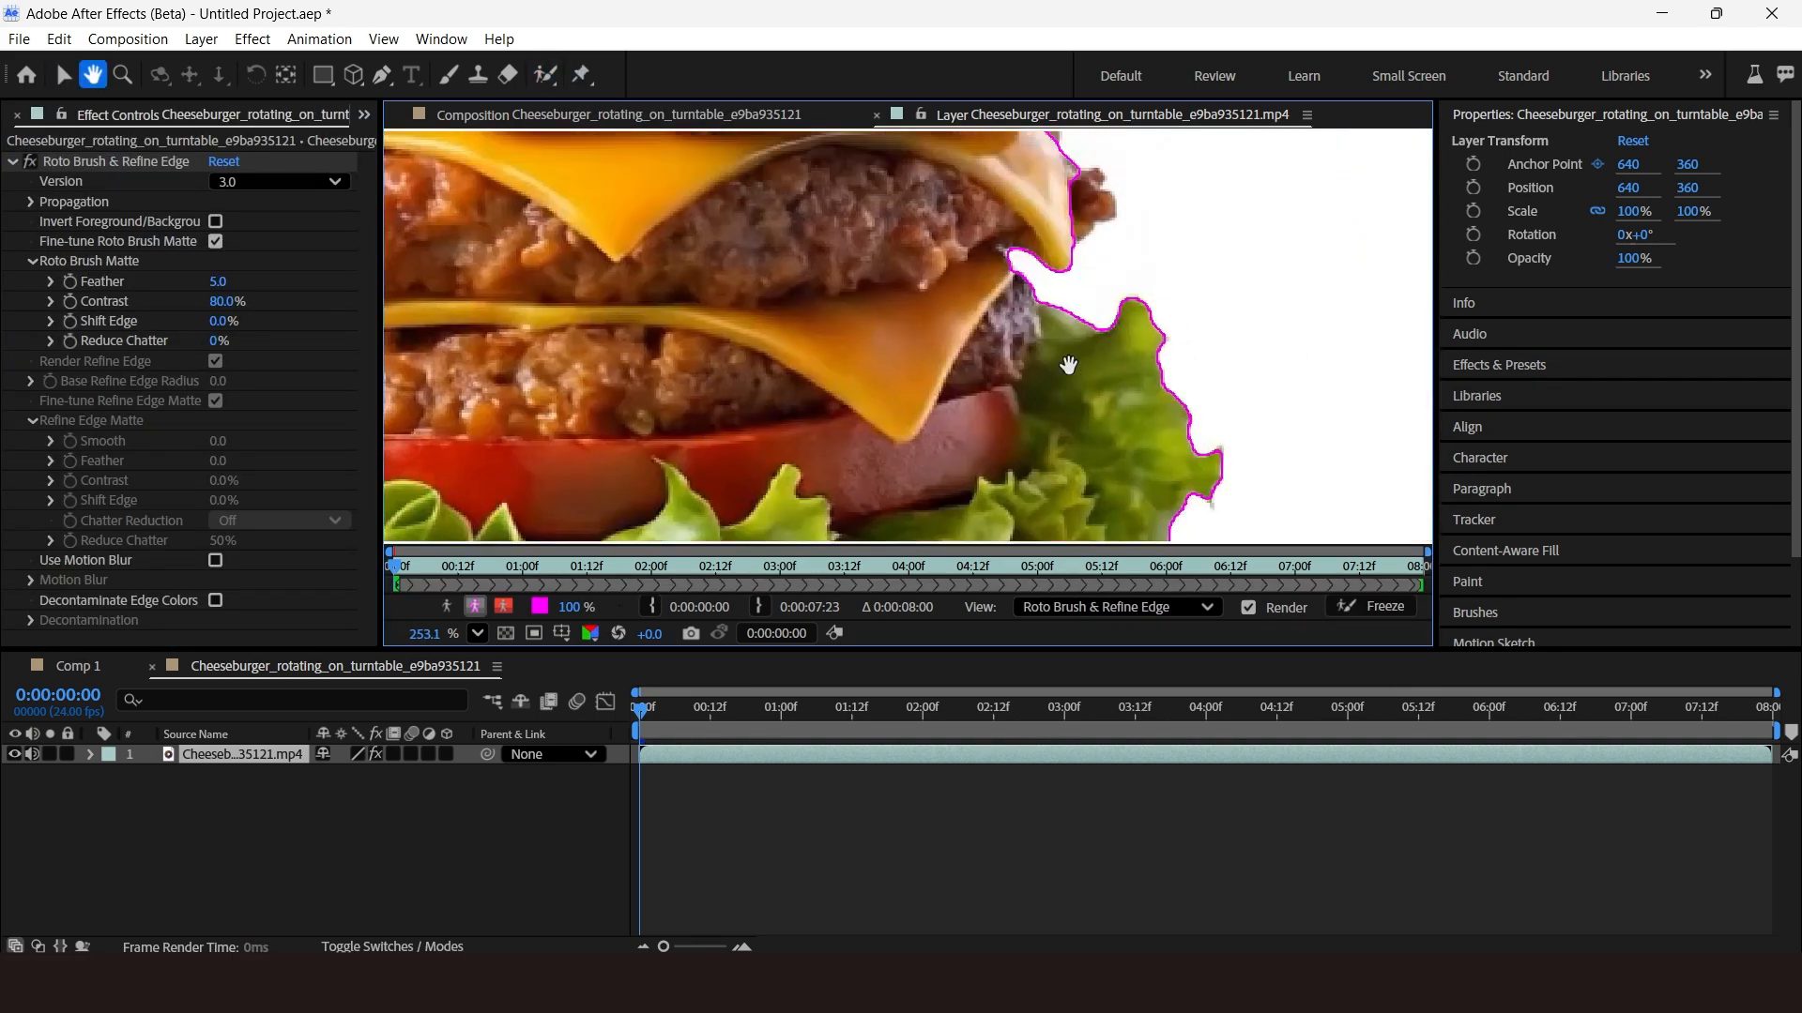
{"action": "left_click_drag", "start_coordinate": [1079, 160], "coordinate": [1052, 401]}
{"action": "left_click_drag", "start_coordinate": [1122, 141], "coordinate": [1389, 516]}
{"action": "left_click_drag", "start_coordinate": [798, 516], "coordinate": [1051, 169]}
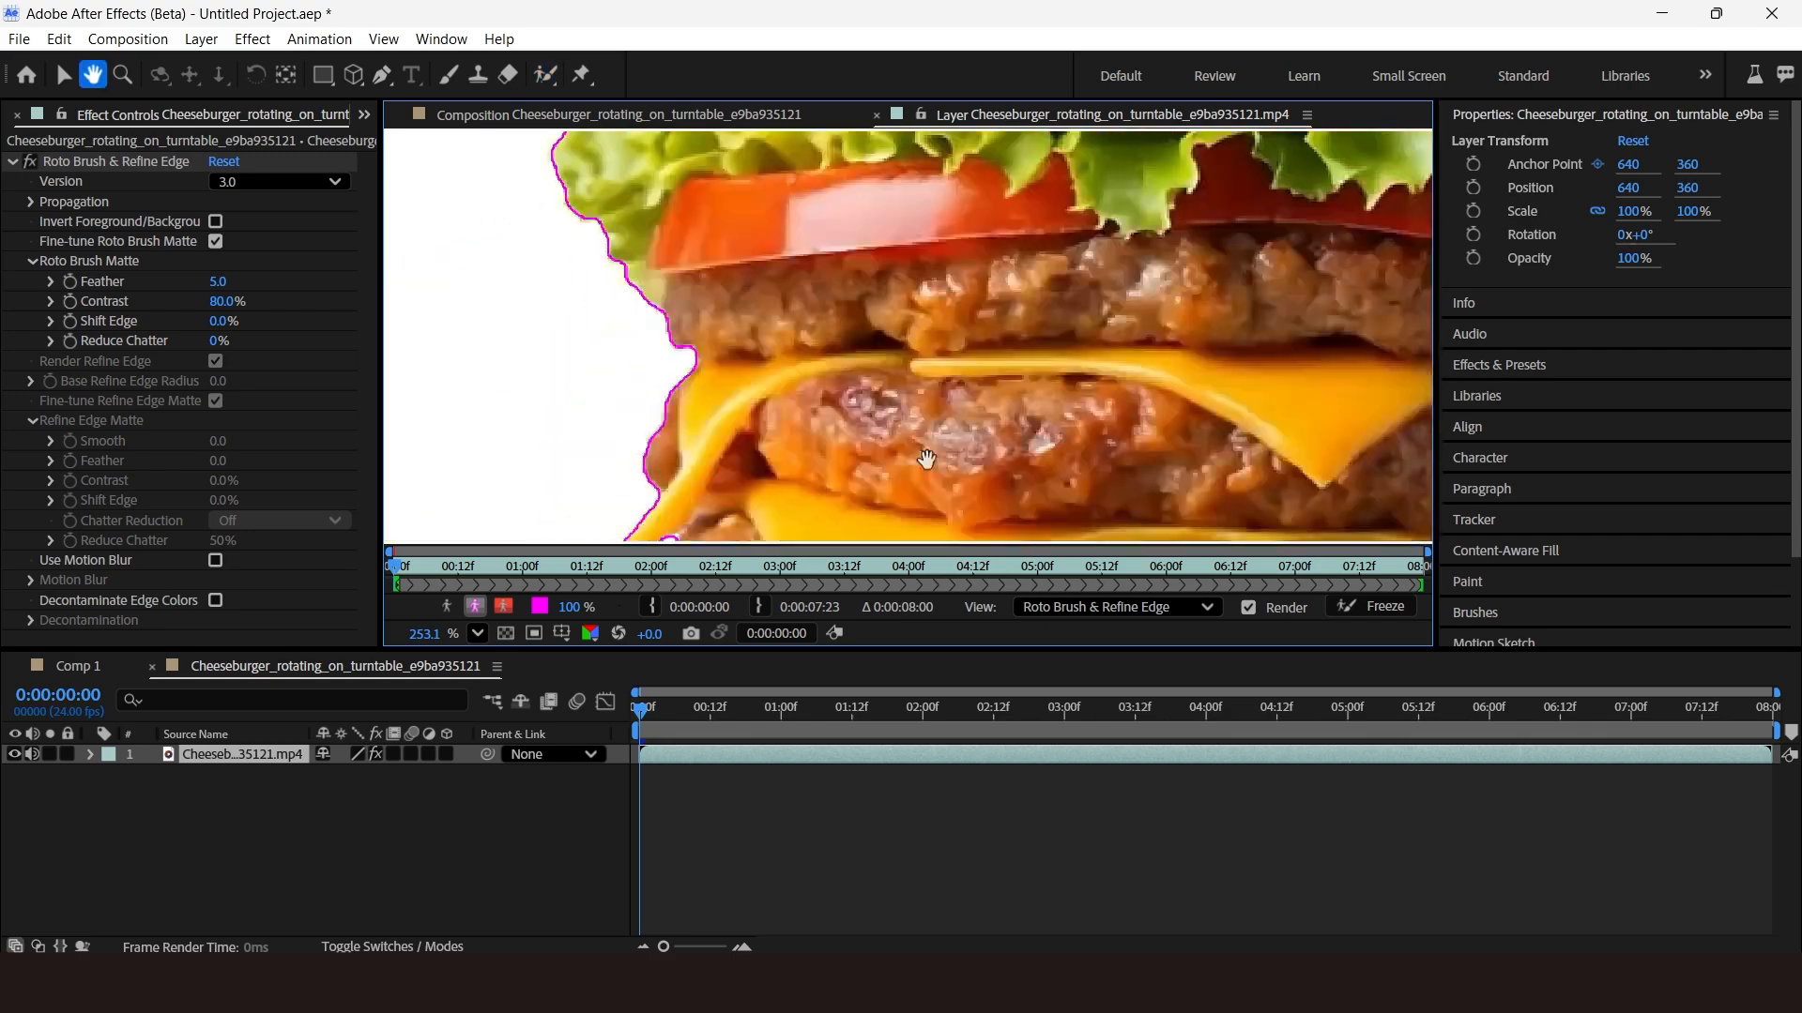
{"action": "left_click_drag", "start_coordinate": [937, 463], "coordinate": [900, 235]}
{"action": "left_click_drag", "start_coordinate": [1389, 450], "coordinate": [995, 345]}
Freeze the Roto Brush segmentation and return to the footage composition.
{"action": "left_click", "coordinate": [1366, 608]}
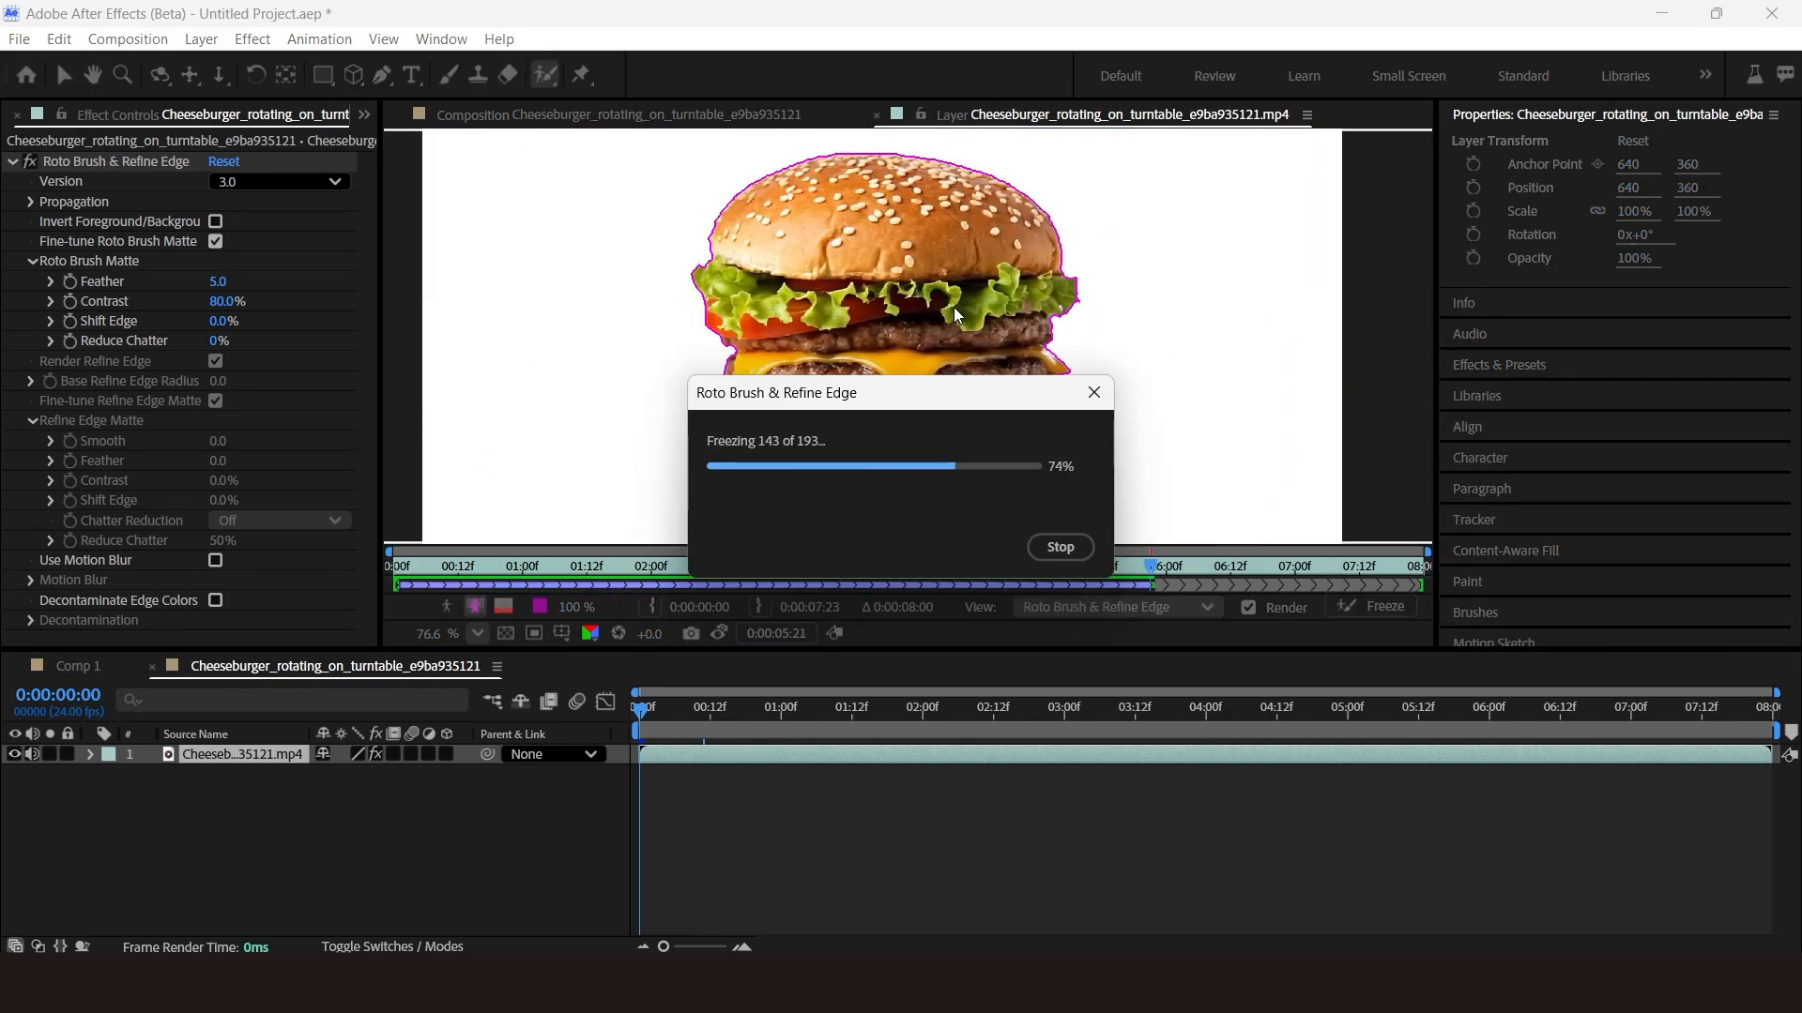
{"action": "left_click", "coordinate": [551, 119]}
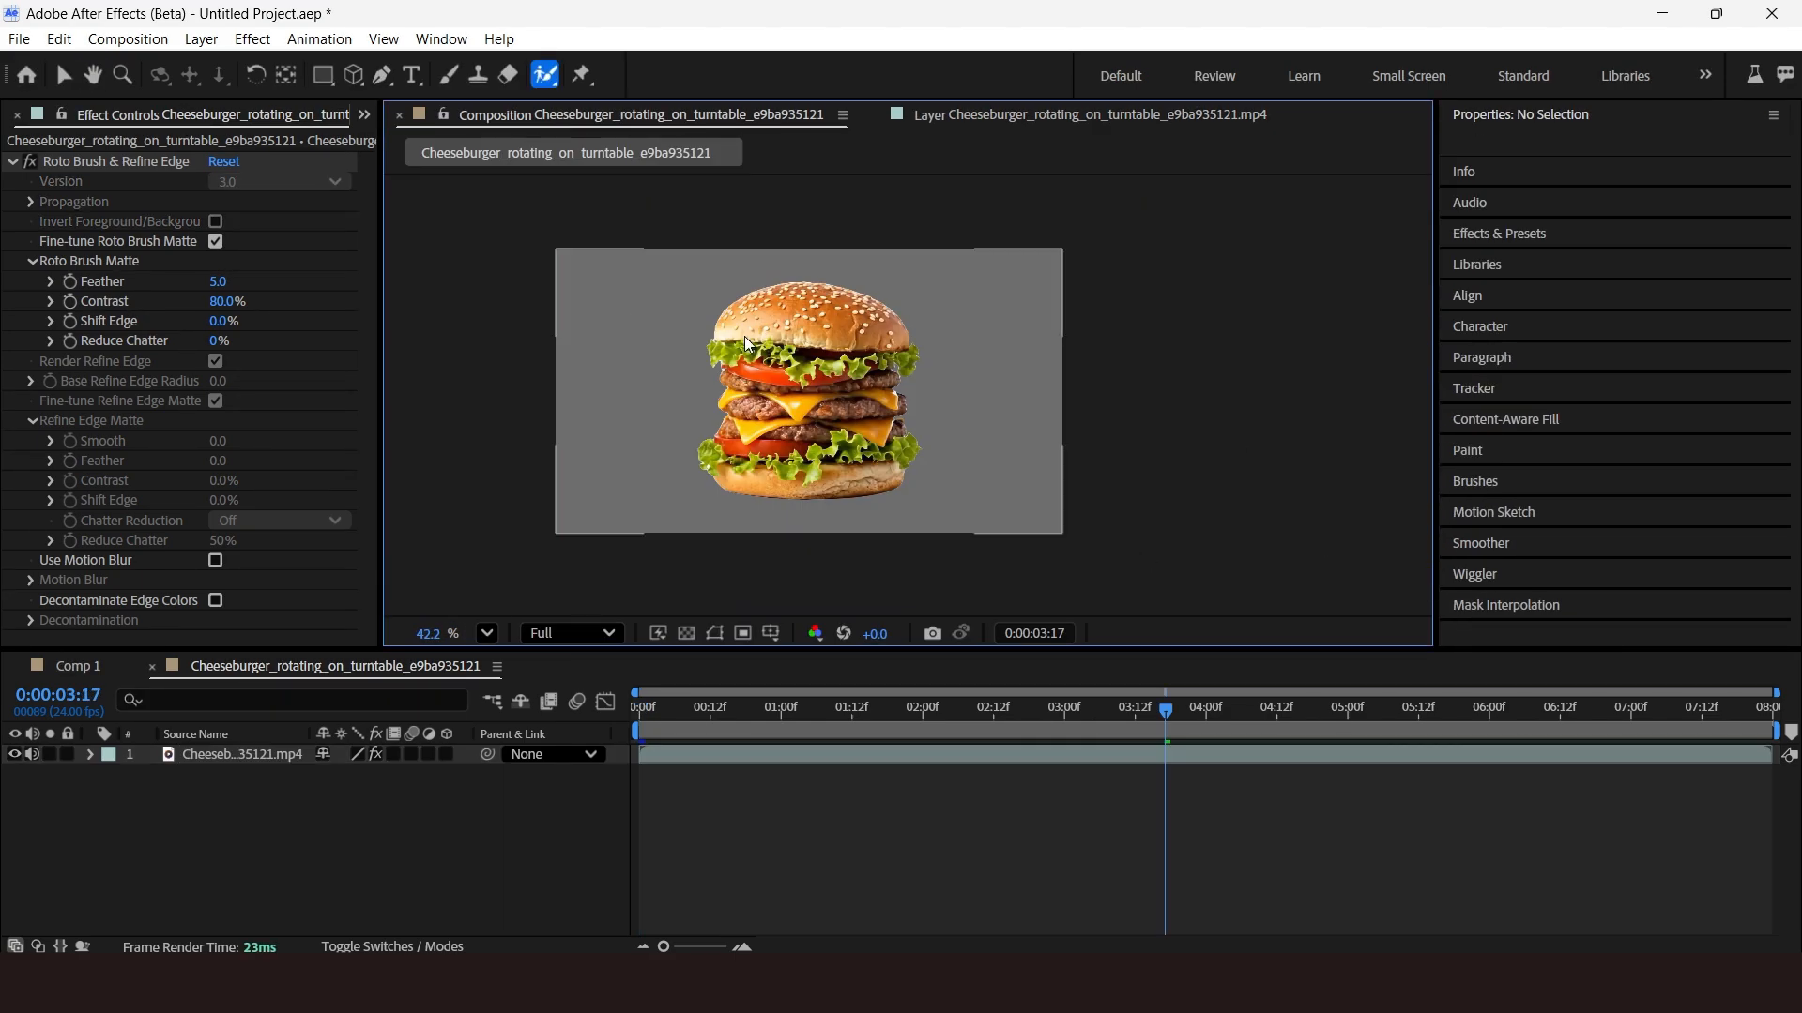
{"action": "scroll", "coordinate": [748, 343], "scroll_direction": "up", "scroll_amount": 2}
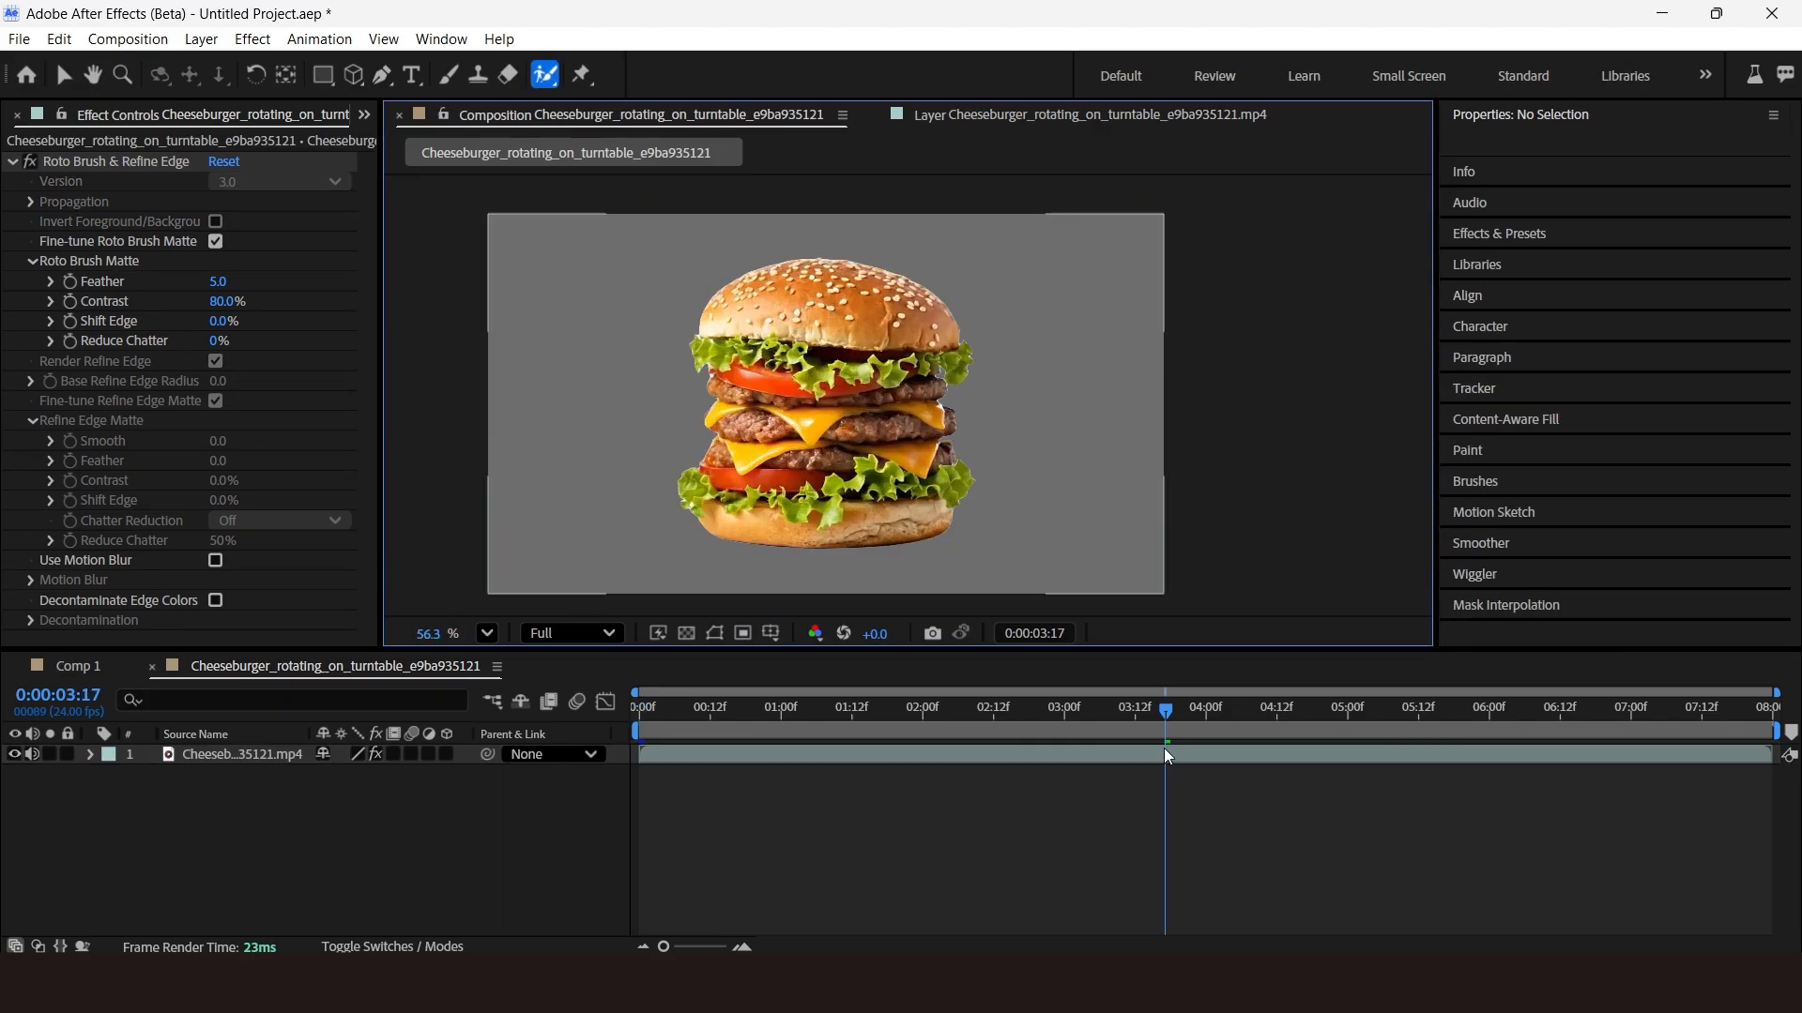
Switch to Comp 1 and add a new 1920x1080 pale red solid layer.
{"action": "left_click_drag", "start_coordinate": [1165, 807], "coordinate": [605, 854]}
{"action": "left_click", "coordinate": [201, 39]}
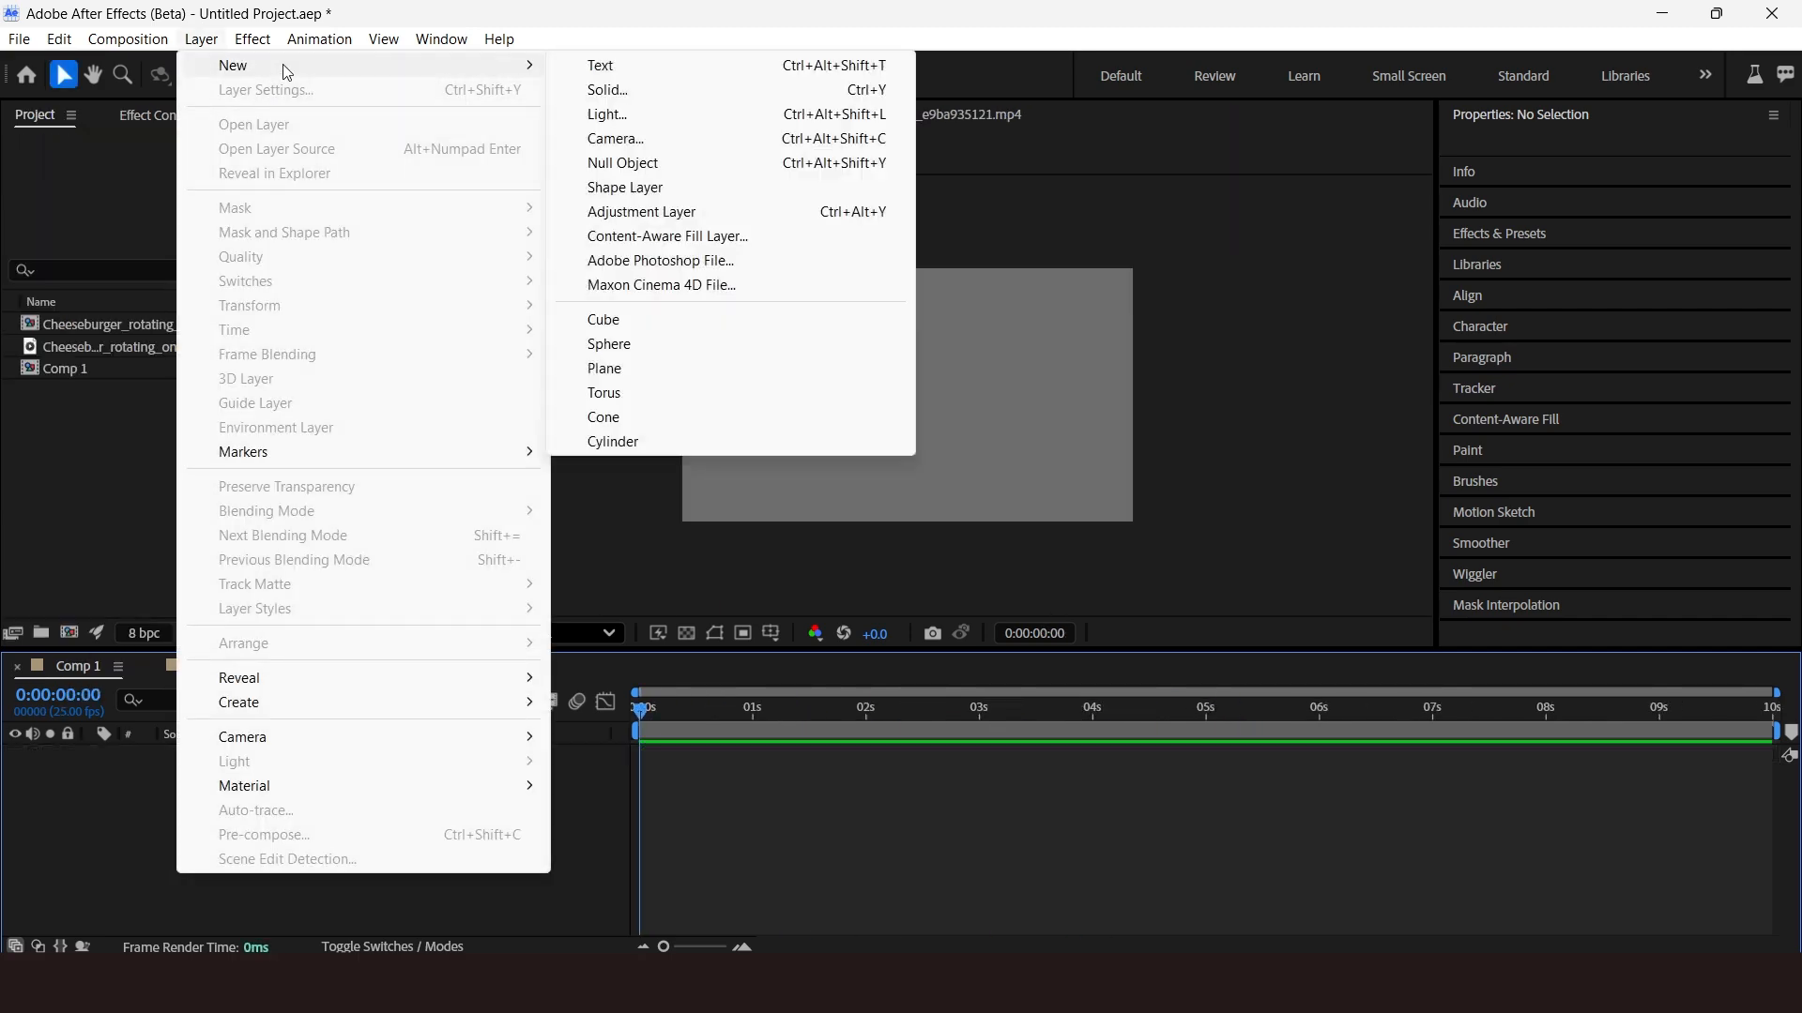
{"action": "left_click", "coordinate": [620, 90]}
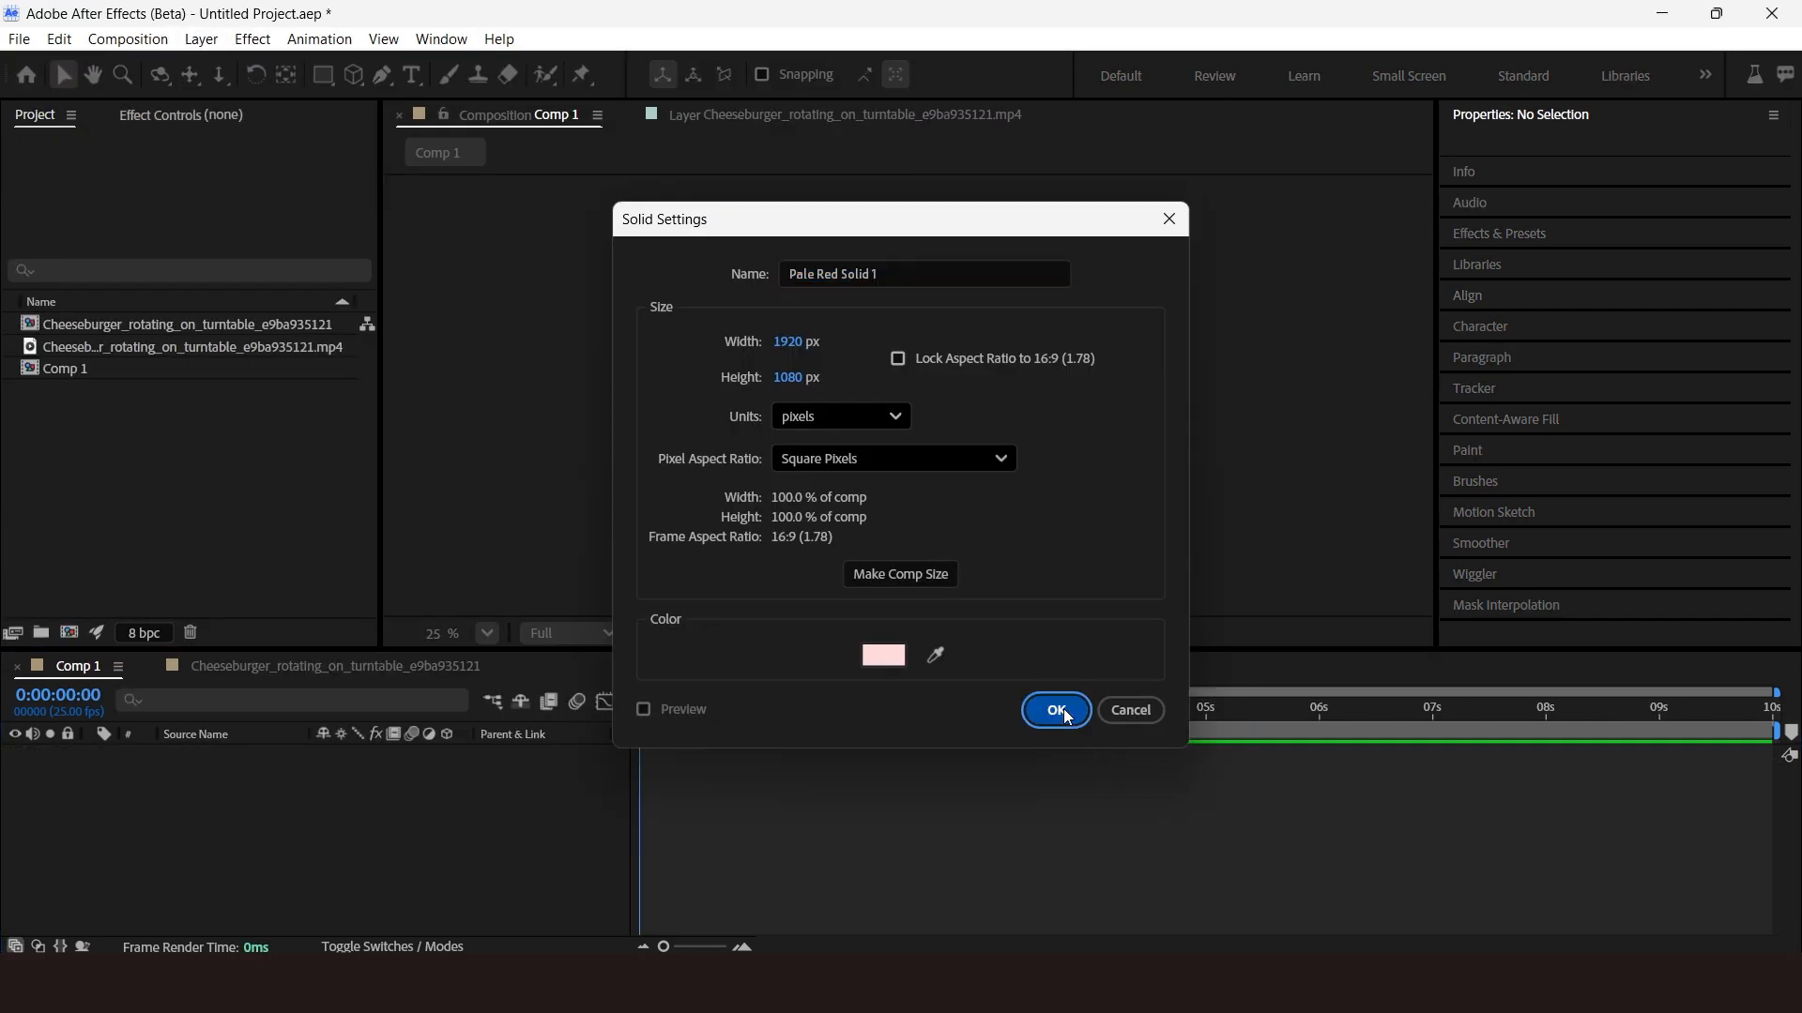
{"action": "left_click", "coordinate": [1054, 708]}
Scale the pale red solid layer up to 170%.
{"action": "left_click_drag", "start_coordinate": [1437, 571], "coordinate": [1732, 562]}
{"action": "left_click", "coordinate": [1667, 634]}
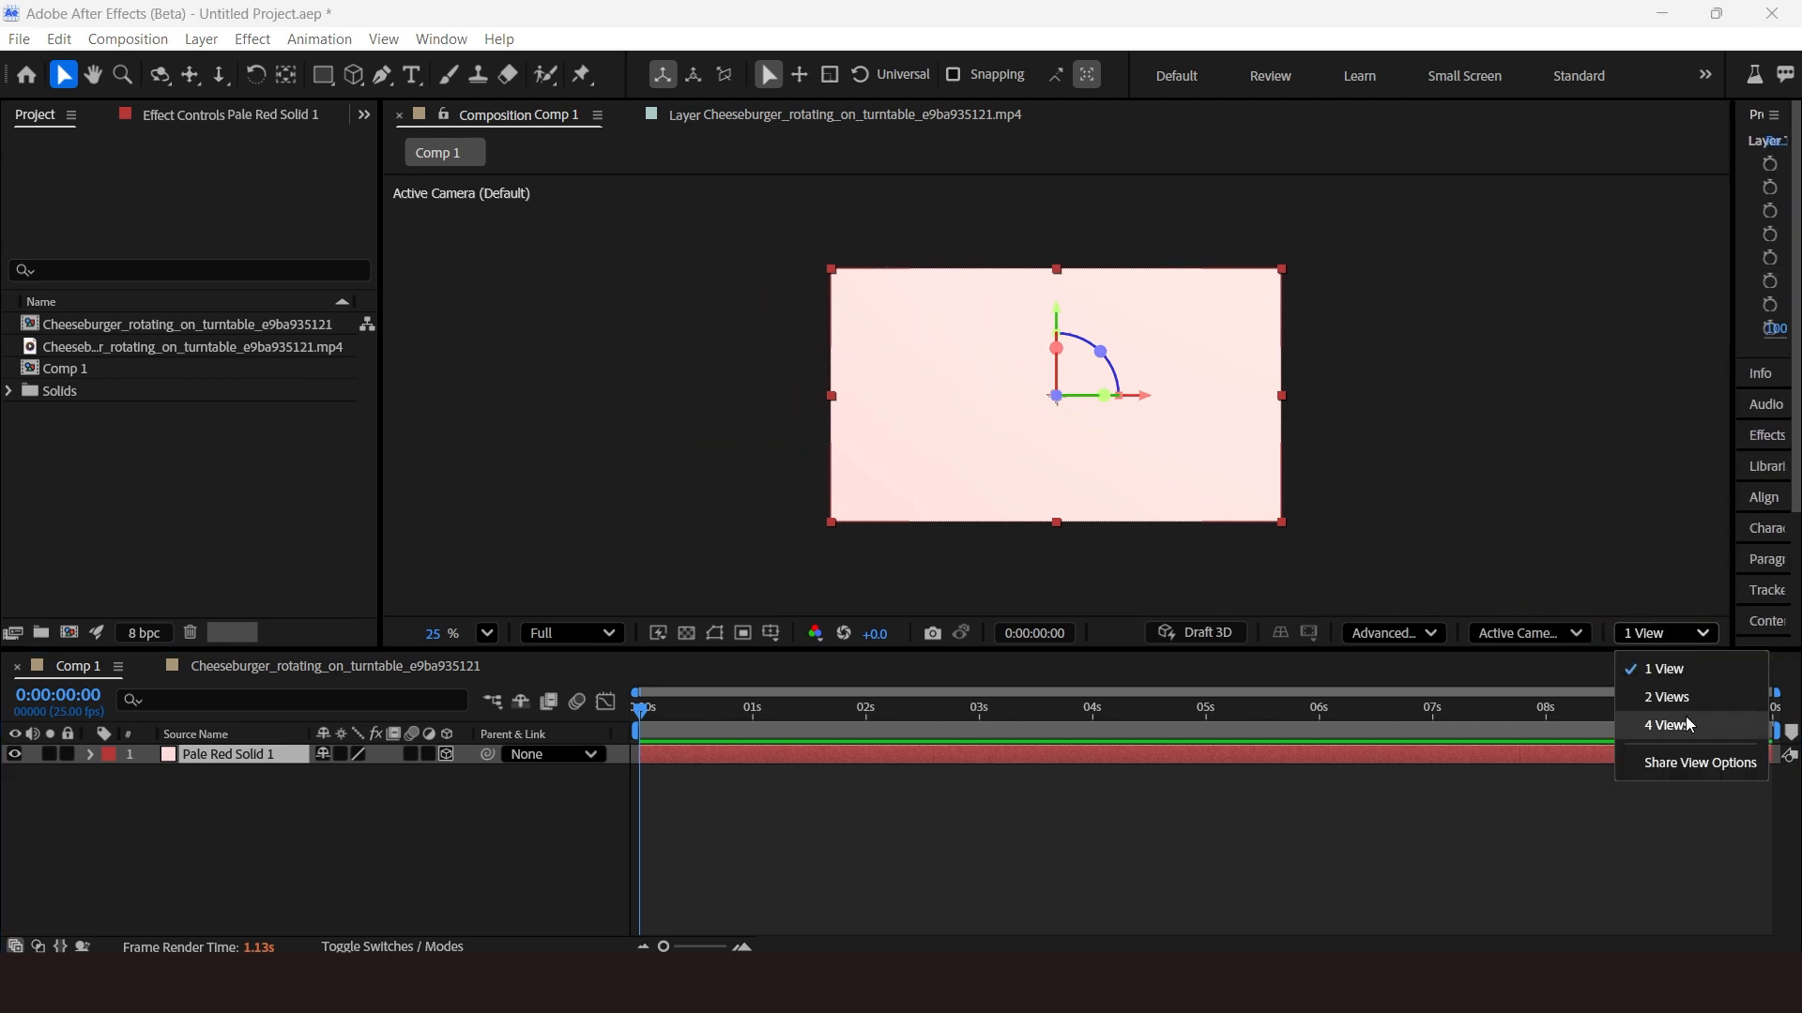
{"action": "left_click", "coordinate": [1670, 697]}
{"action": "left_click_drag", "start_coordinate": [721, 483], "coordinate": [720, 255]}
{"action": "left_click", "coordinate": [241, 758]}
{"action": "key", "text": "s"}
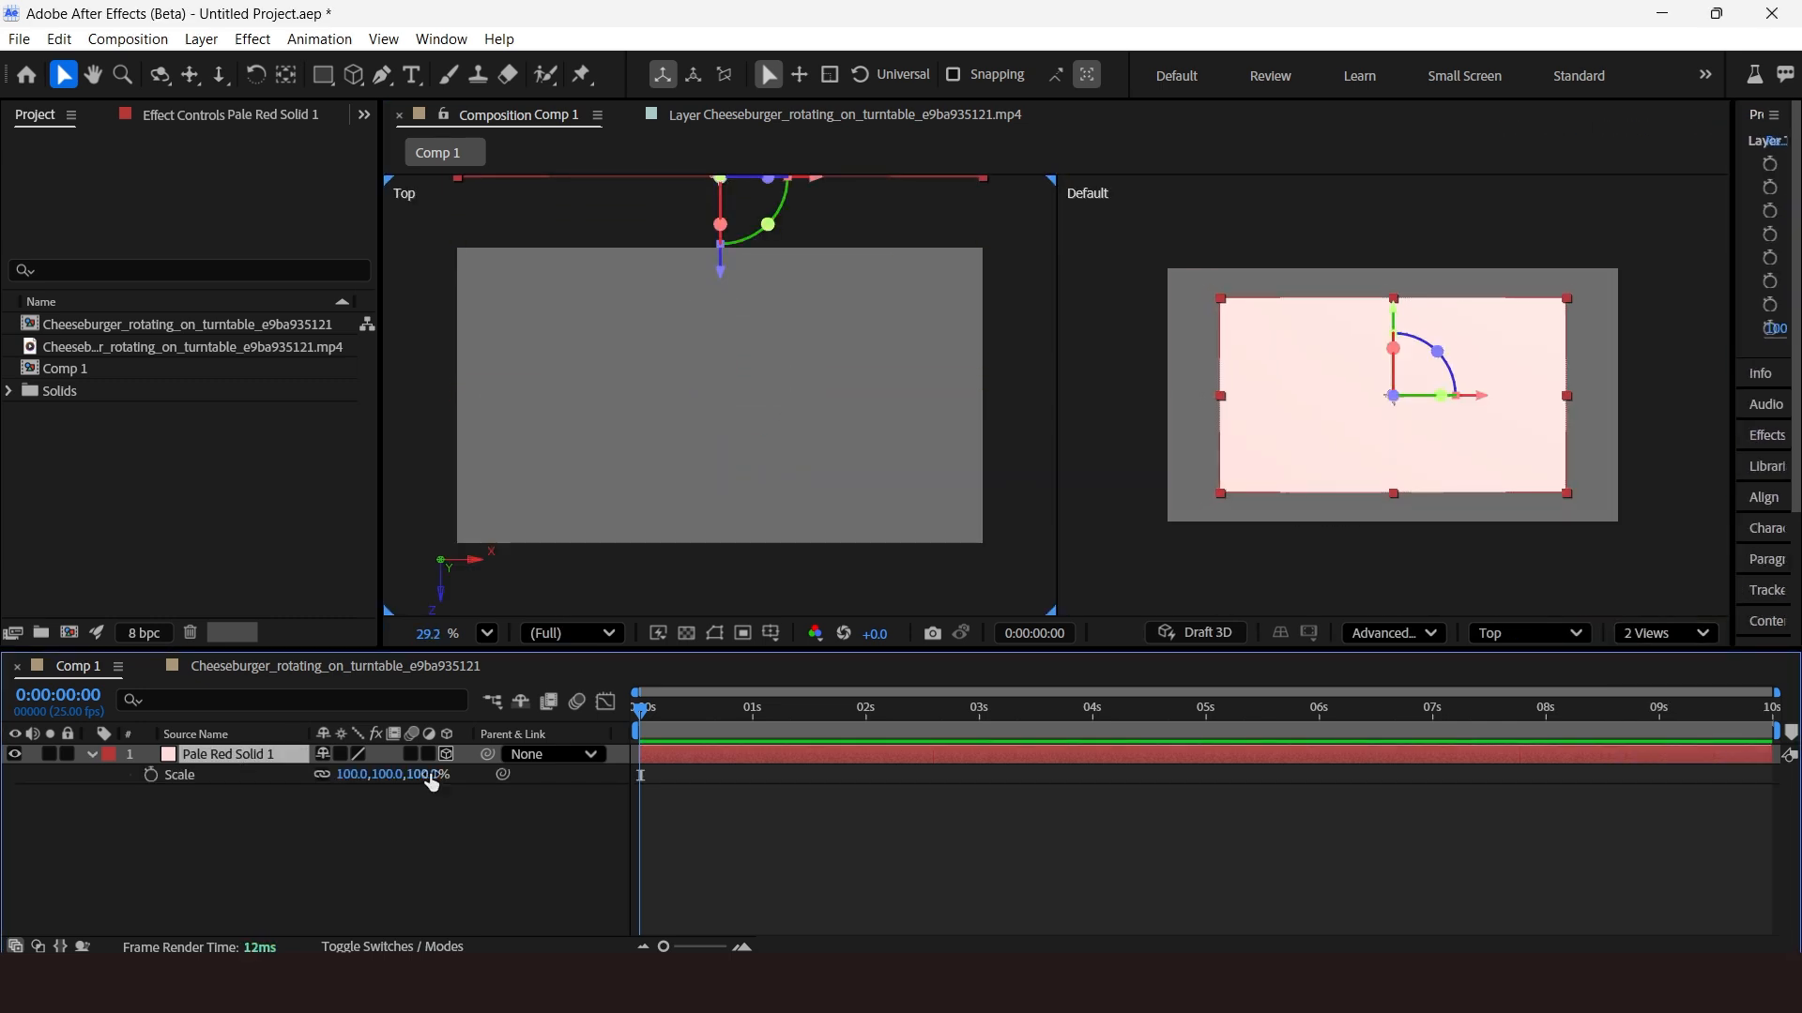
{"action": "left_click_drag", "start_coordinate": [433, 777], "coordinate": [483, 787]}
{"action": "scroll", "coordinate": [993, 281], "scroll_direction": "down", "scroll_amount": 4}
{"action": "mouse_move", "coordinate": [852, 282]}
{"action": "left_mouse_down"}
{"action": "mouse_move", "coordinate": [852, 374]}
{"action": "mouse_move", "coordinate": [823, 269]}
{"action": "left_mouse_up"}
{"action": "left_click_drag", "start_coordinate": [431, 776], "coordinate": [467, 776]}
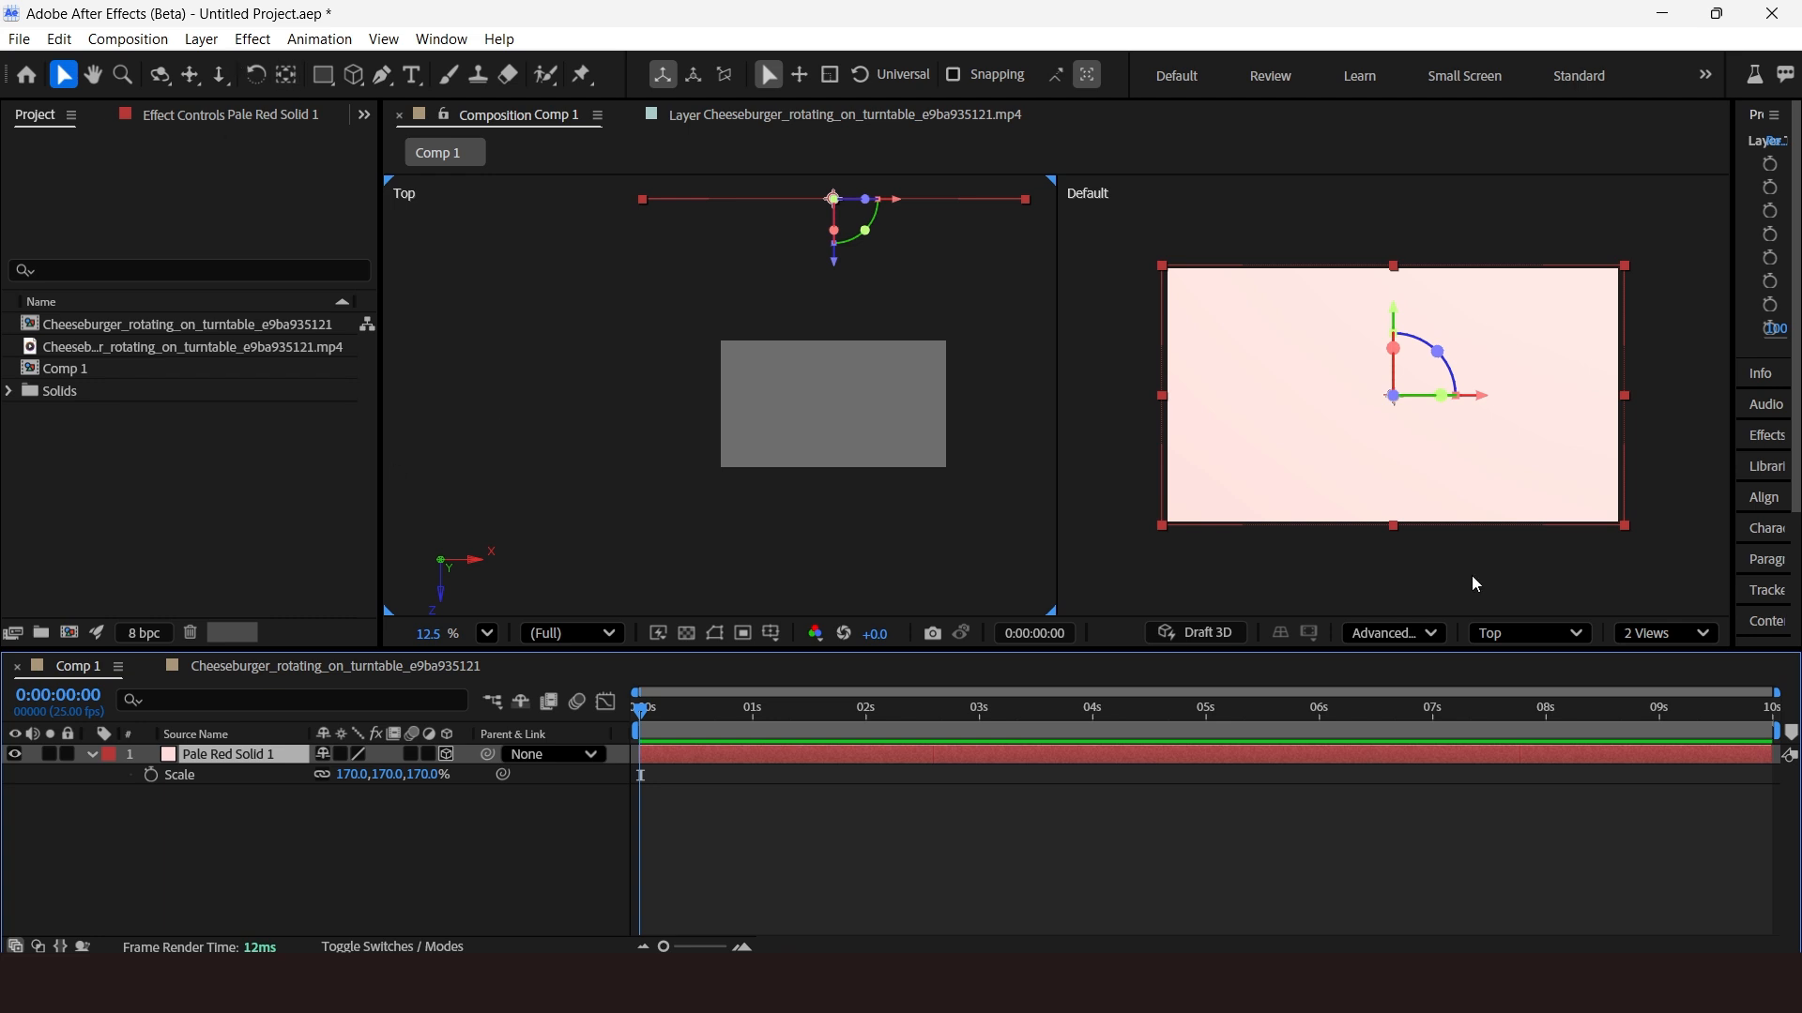
{"action": "left_click", "coordinate": [1666, 634]}
{"action": "left_click", "coordinate": [1656, 664]}
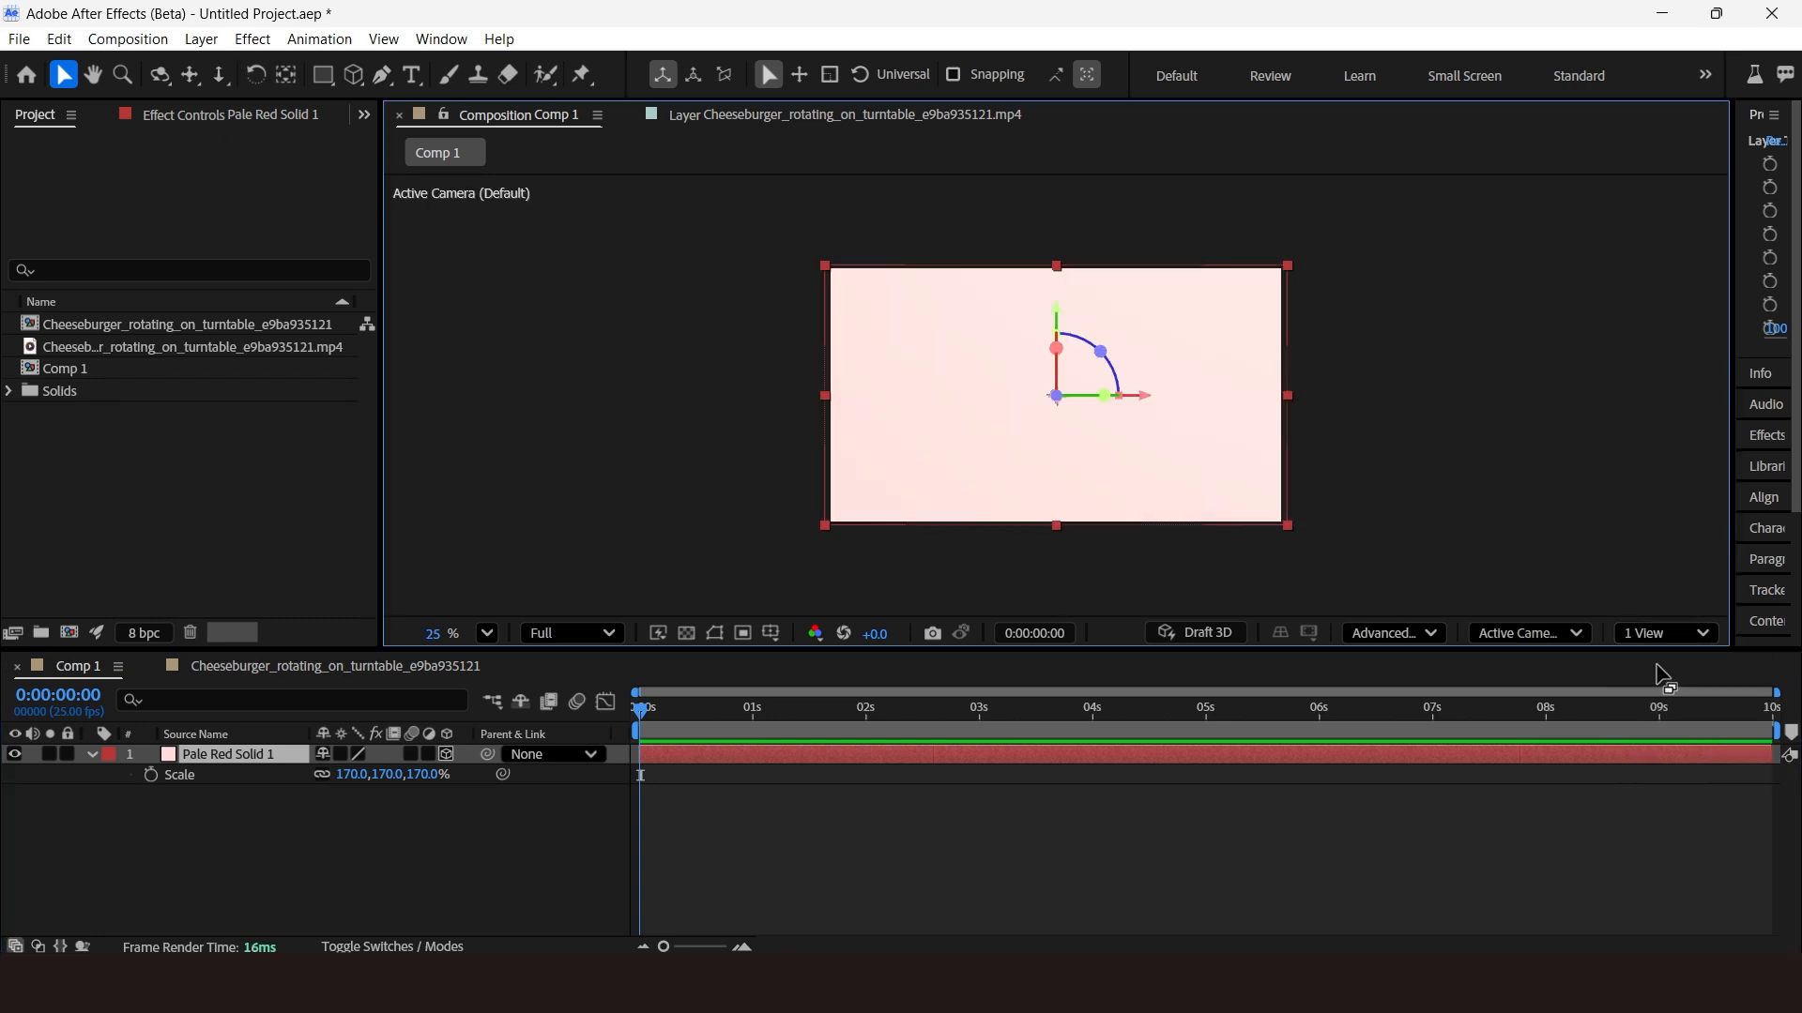
Search for the Gradient Ramp effect and apply it to the solid layer.
{"action": "left_click_drag", "start_coordinate": [1733, 467], "coordinate": [1372, 516]}
{"action": "left_click", "coordinate": [1501, 441]}
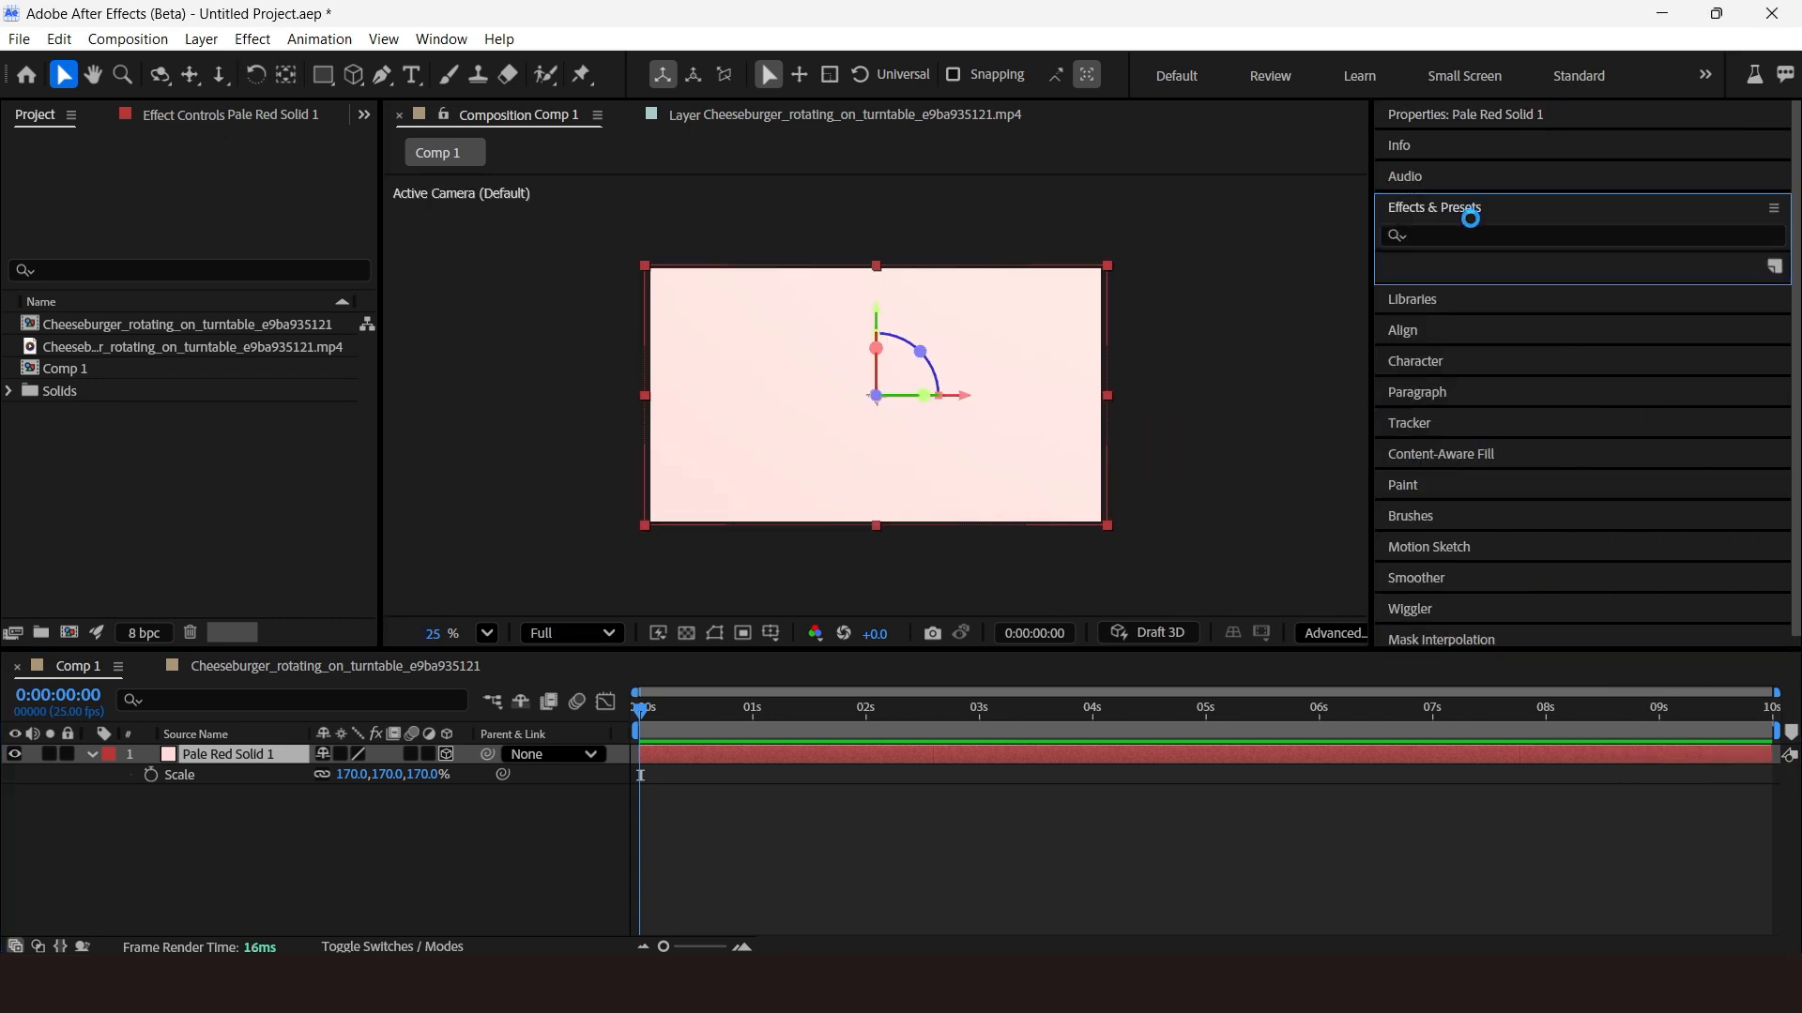
{"action": "left_click", "coordinate": [1470, 235]}
{"action": "type", "text": "Gradient ramp"}
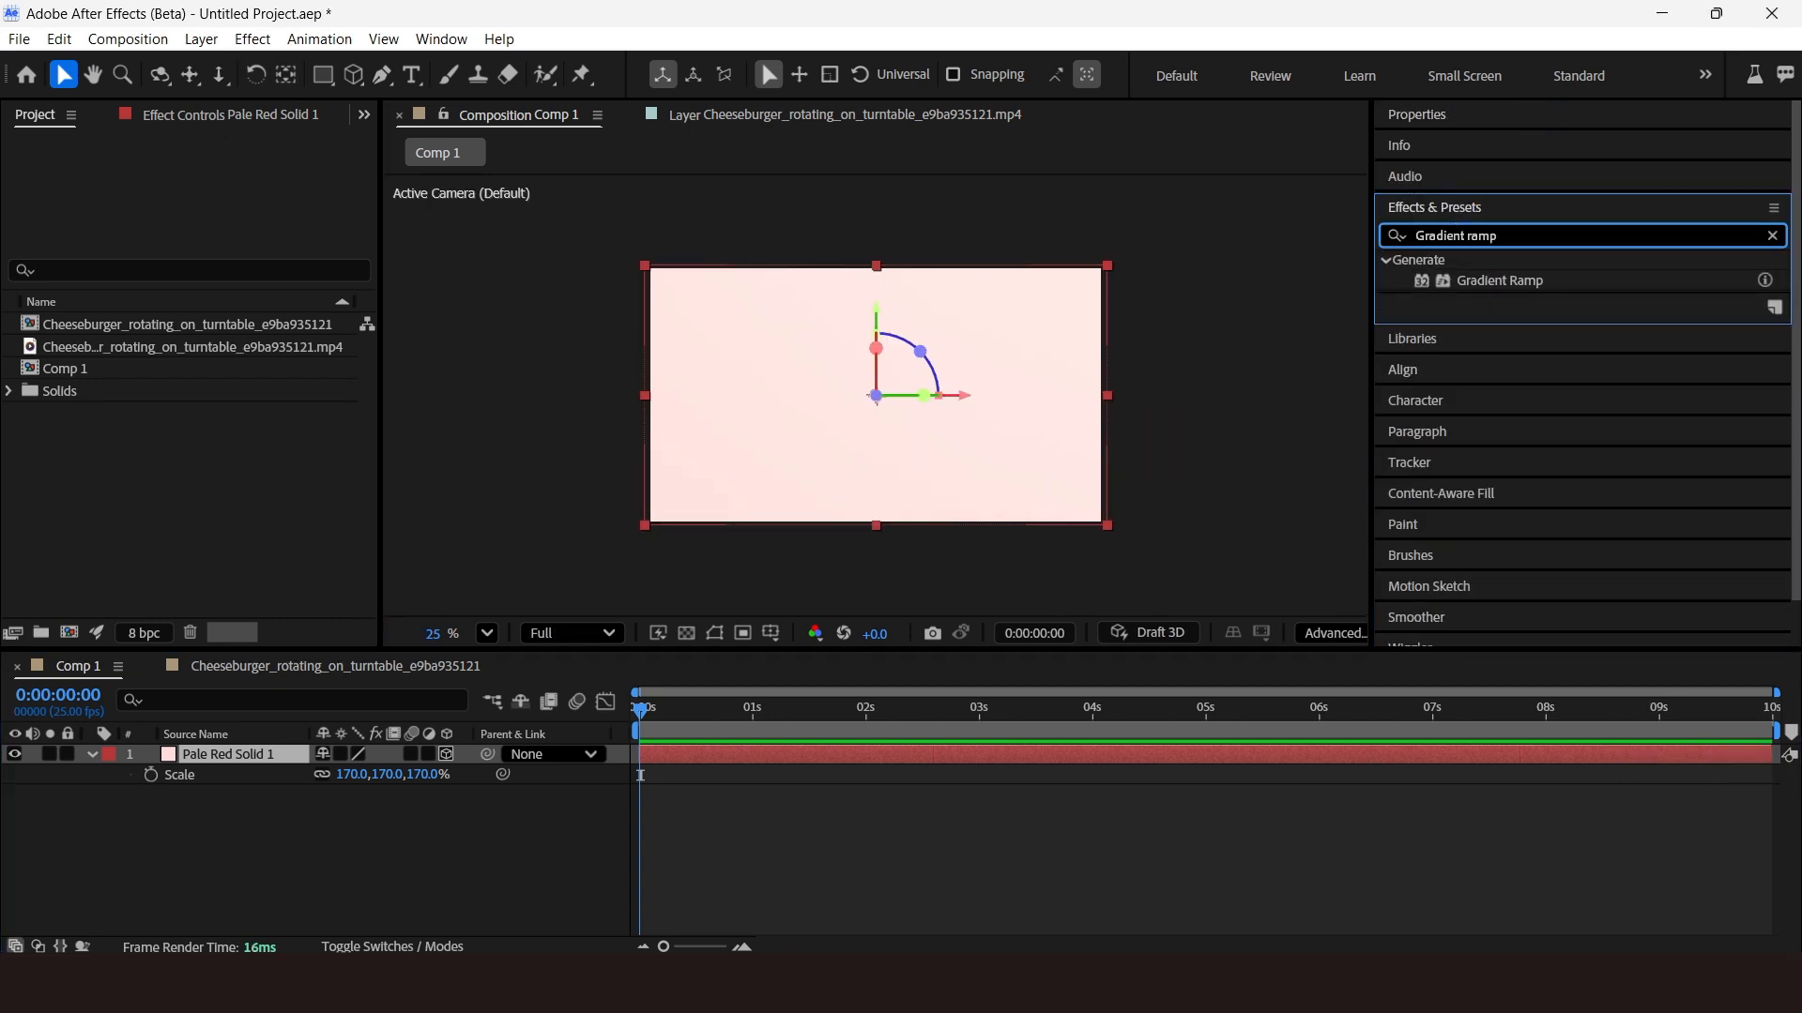
{"action": "left_click_drag", "start_coordinate": [1499, 281], "coordinate": [358, 755]}
{"action": "left_click", "coordinate": [226, 203]}
{"action": "mouse_move", "coordinate": [924, 418]}
{"action": "left_mouse_down"}
{"action": "mouse_move", "coordinate": [941, 391]}
{"action": "mouse_move", "coordinate": [919, 435]}
{"action": "left_mouse_up"}
{"action": "left_click_drag", "start_coordinate": [989, 298], "coordinate": [478, 242]}
{"action": "left_click_drag", "start_coordinate": [407, 352], "coordinate": [503, 244]}
{"action": "left_click", "coordinate": [622, 294]}
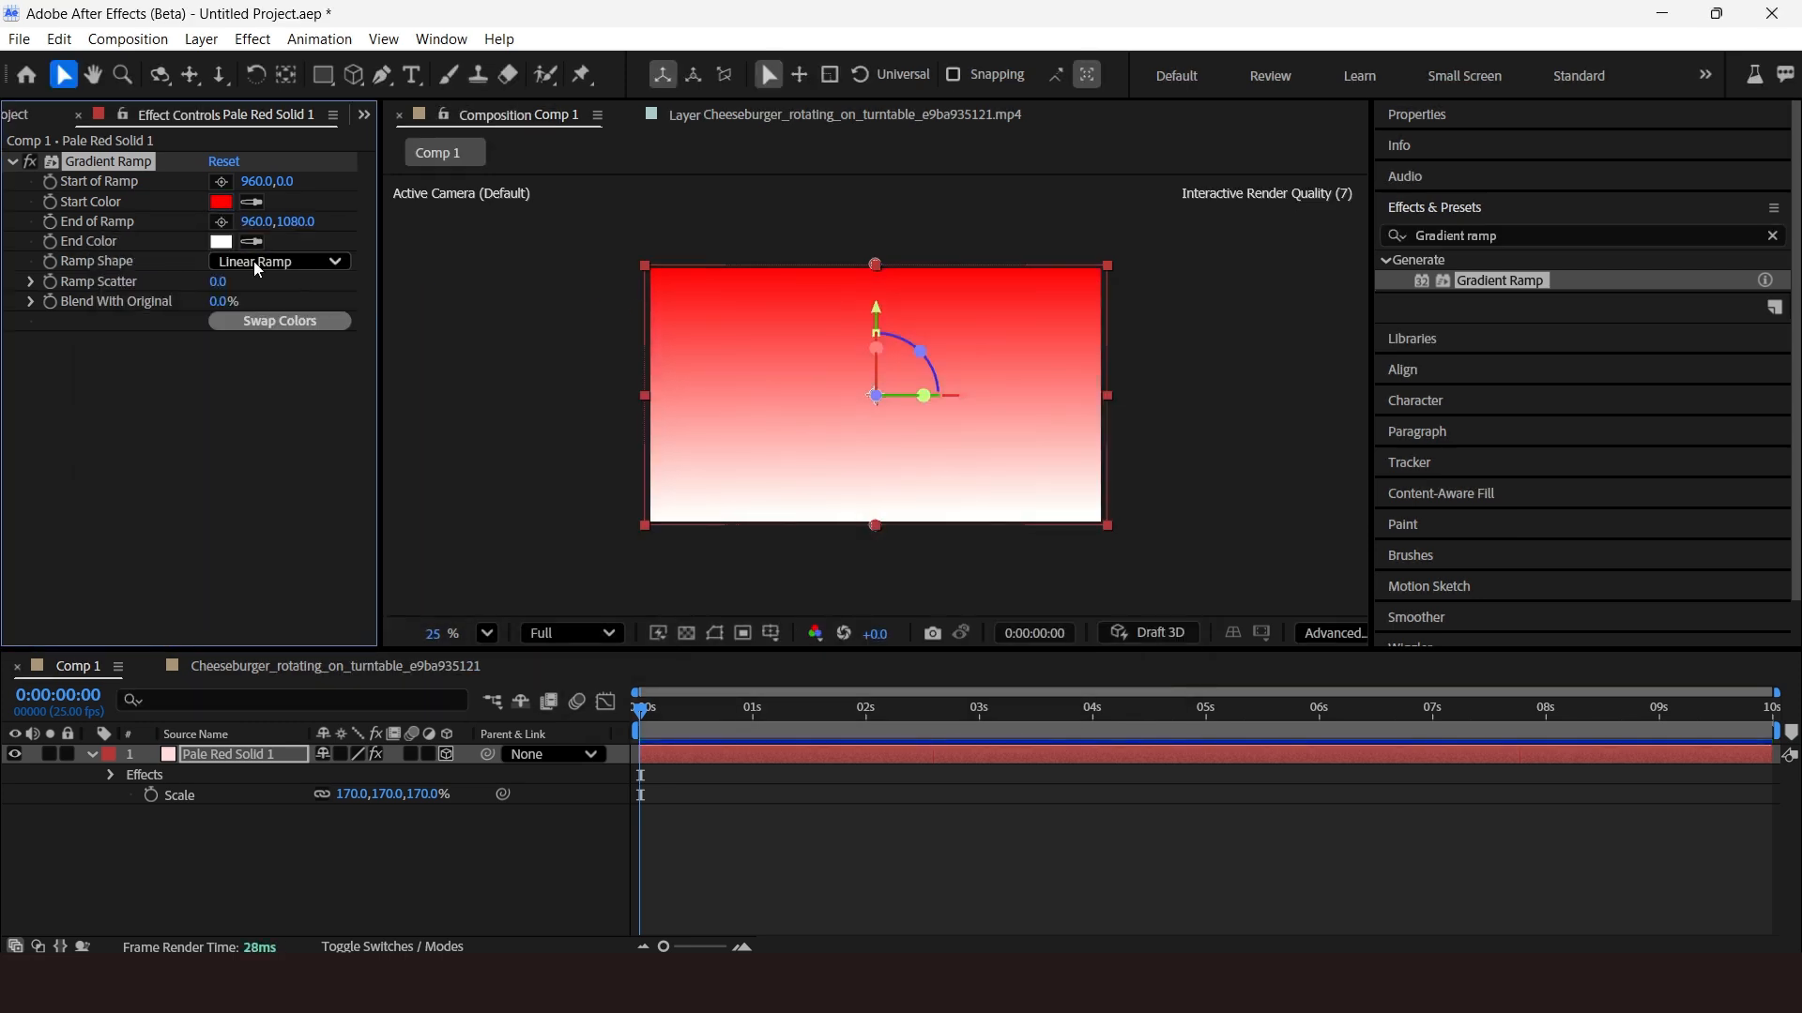
Set the gradient's end colour to dark red 570000 and the ramp shape to Radial Ramp.
{"action": "left_click", "coordinate": [221, 242]}
{"action": "left_click_drag", "start_coordinate": [413, 310], "coordinate": [462, 472]}
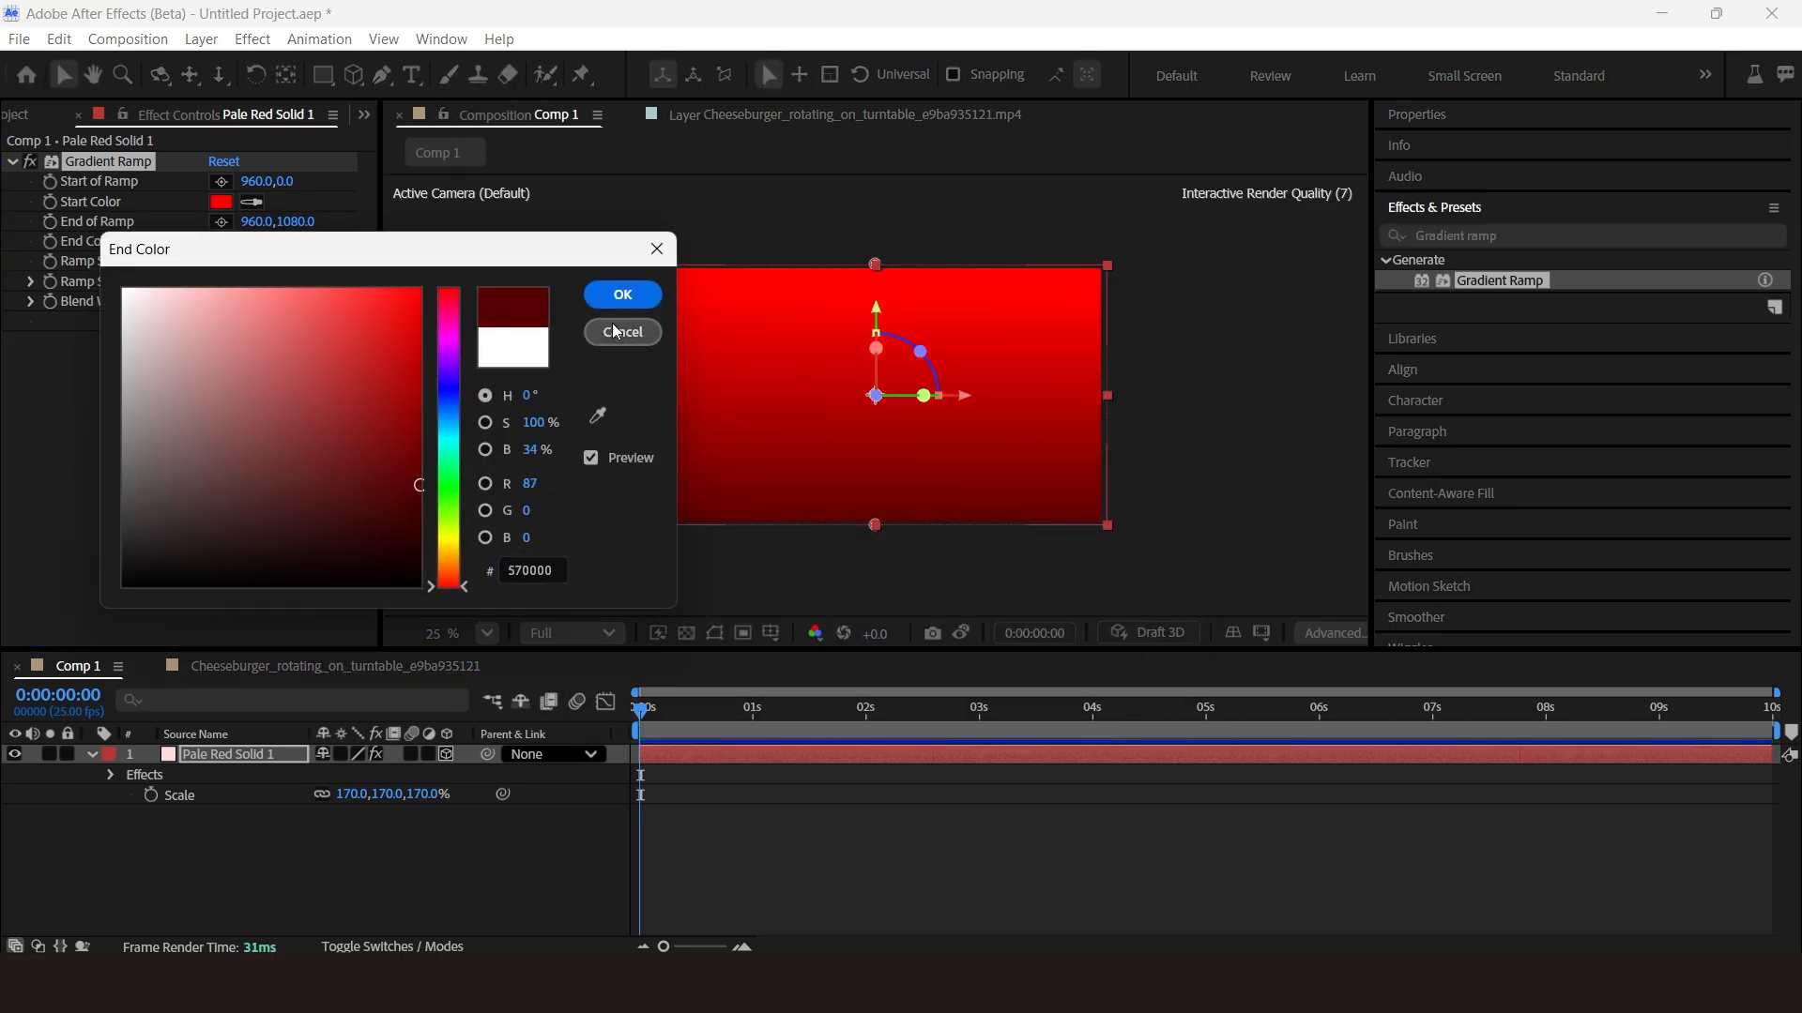
{"action": "key", "text": "Return"}
{"action": "left_click", "coordinate": [476, 386]}
{"action": "left_click", "coordinate": [815, 403]}
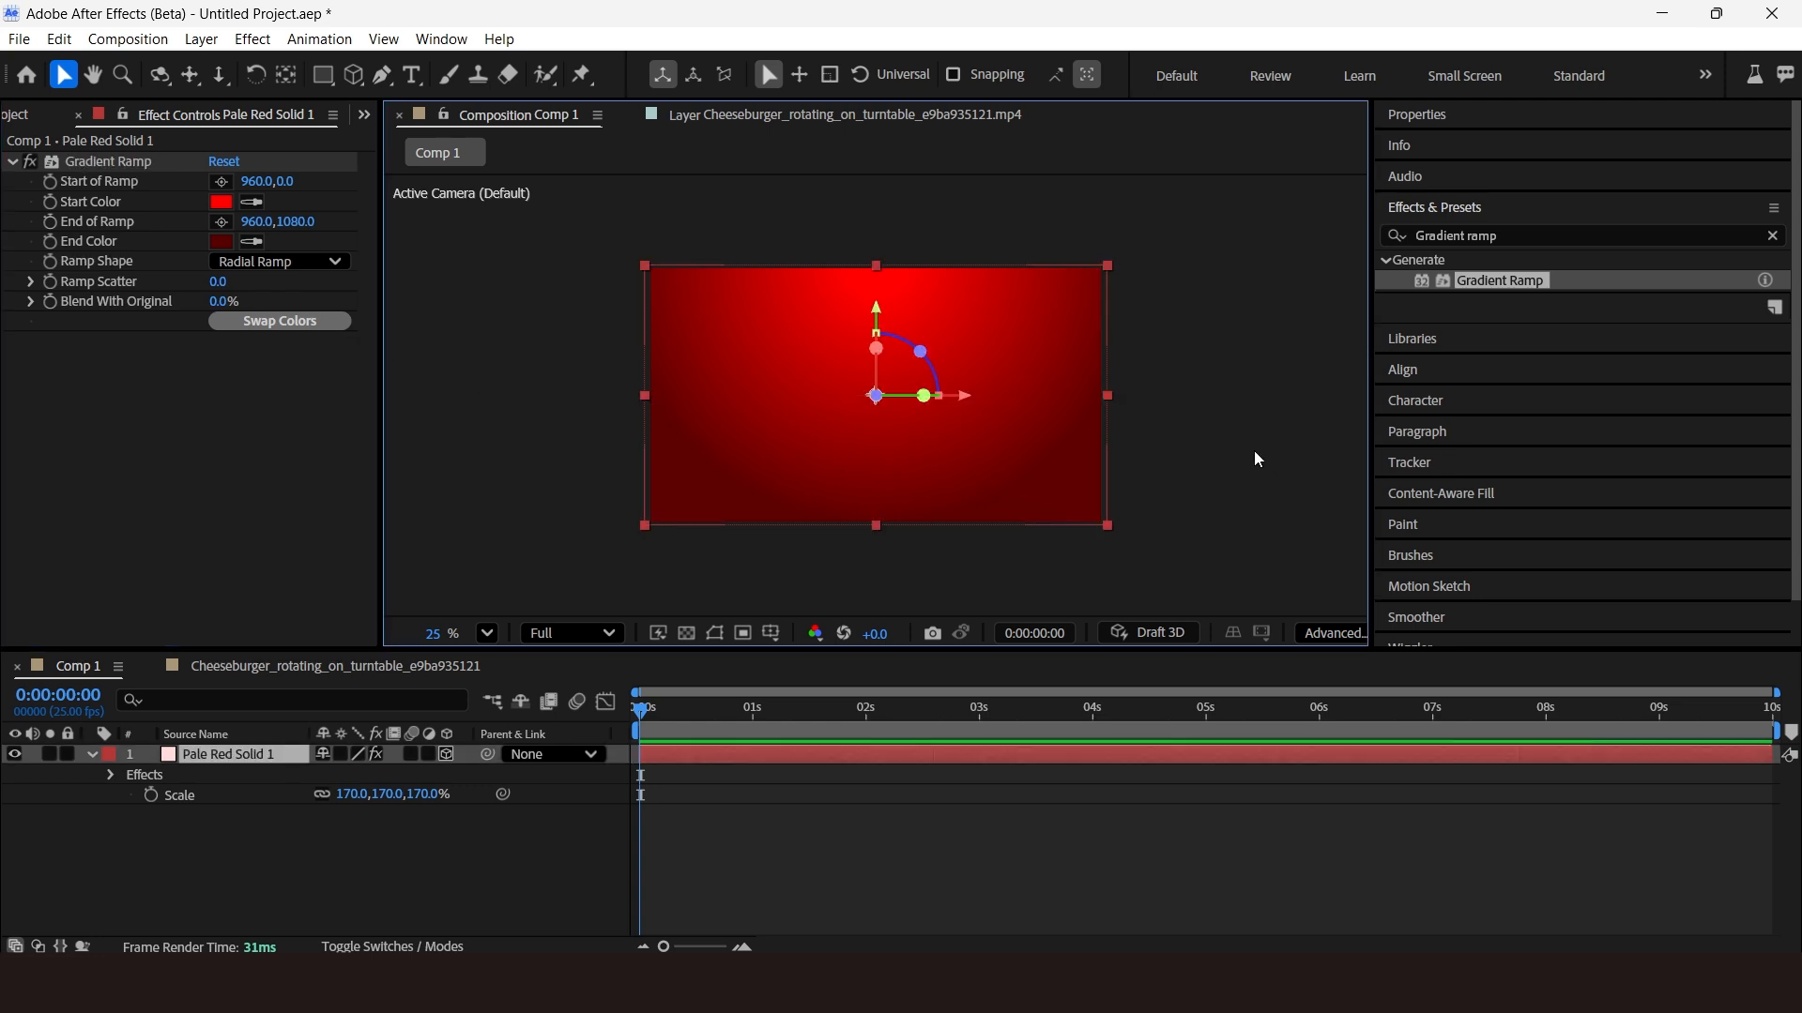
Duplicate the gradient solid and set the copy's X Rotation to 90°.
{"action": "left_click", "coordinate": [1253, 450]}
{"action": "left_click_drag", "start_coordinate": [1369, 585], "coordinate": [1597, 586]}
{"action": "left_click", "coordinate": [1584, 632]}
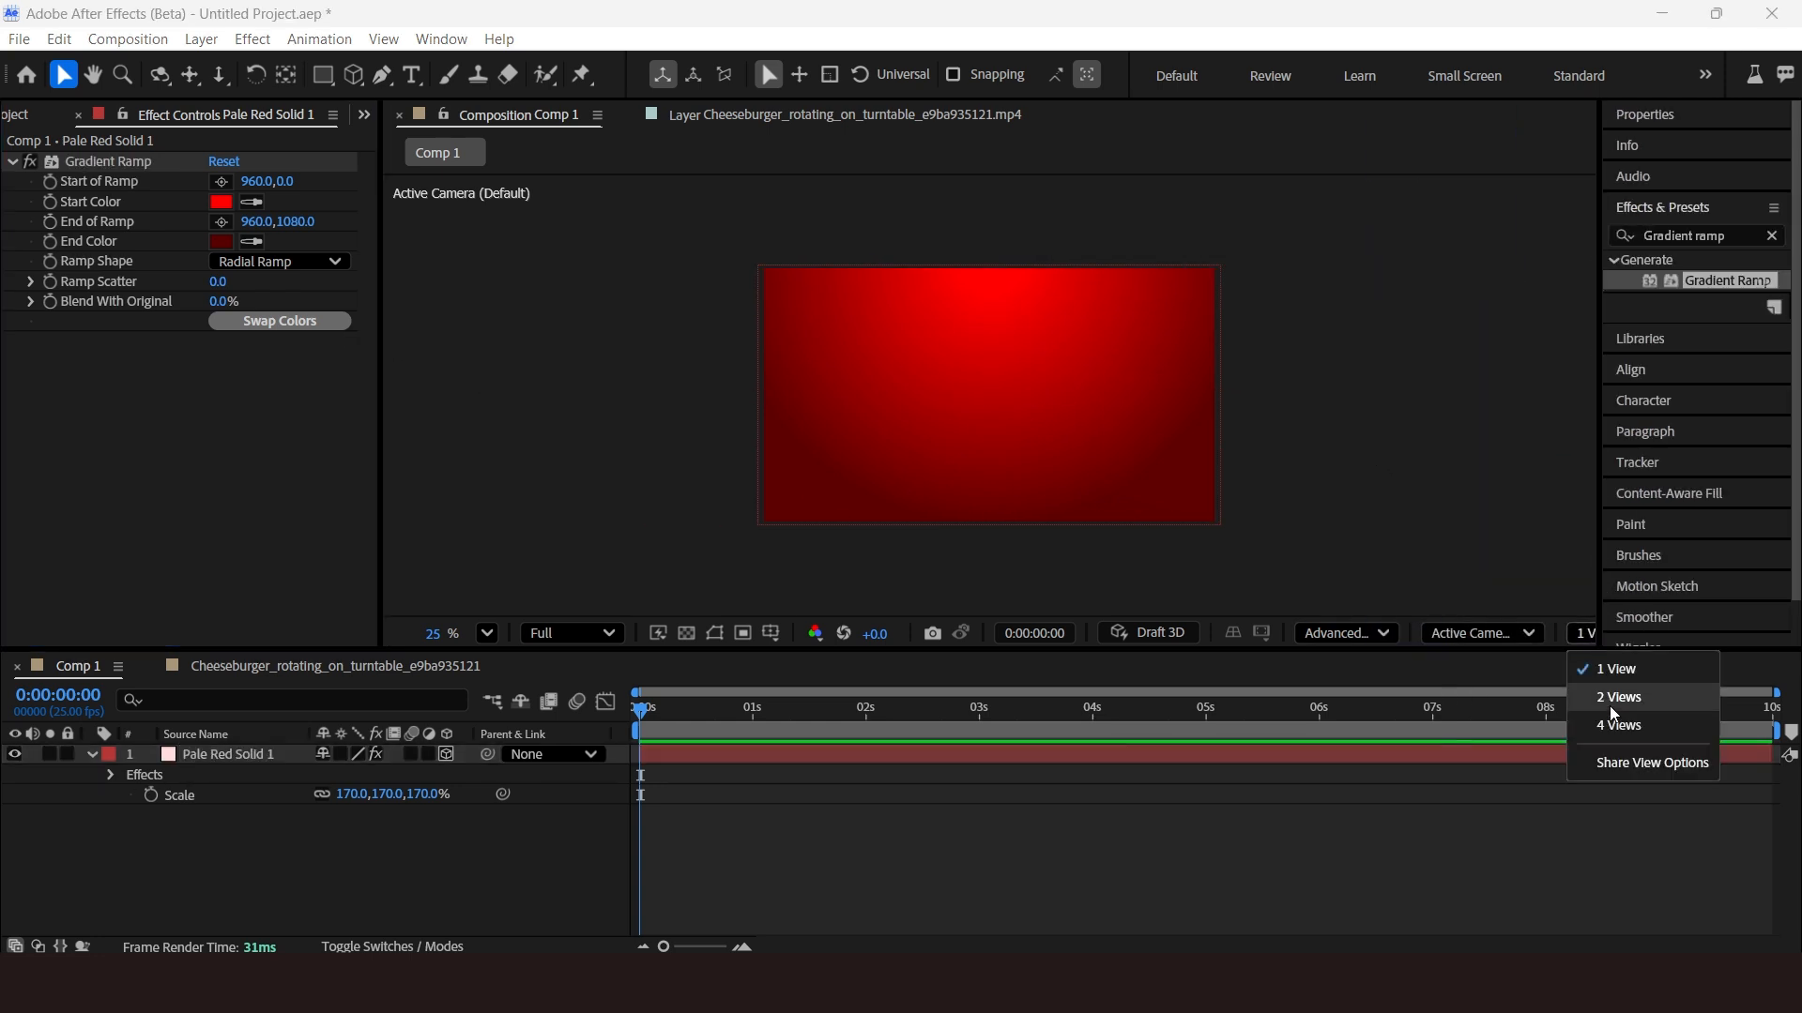
{"action": "left_click", "coordinate": [1614, 699]}
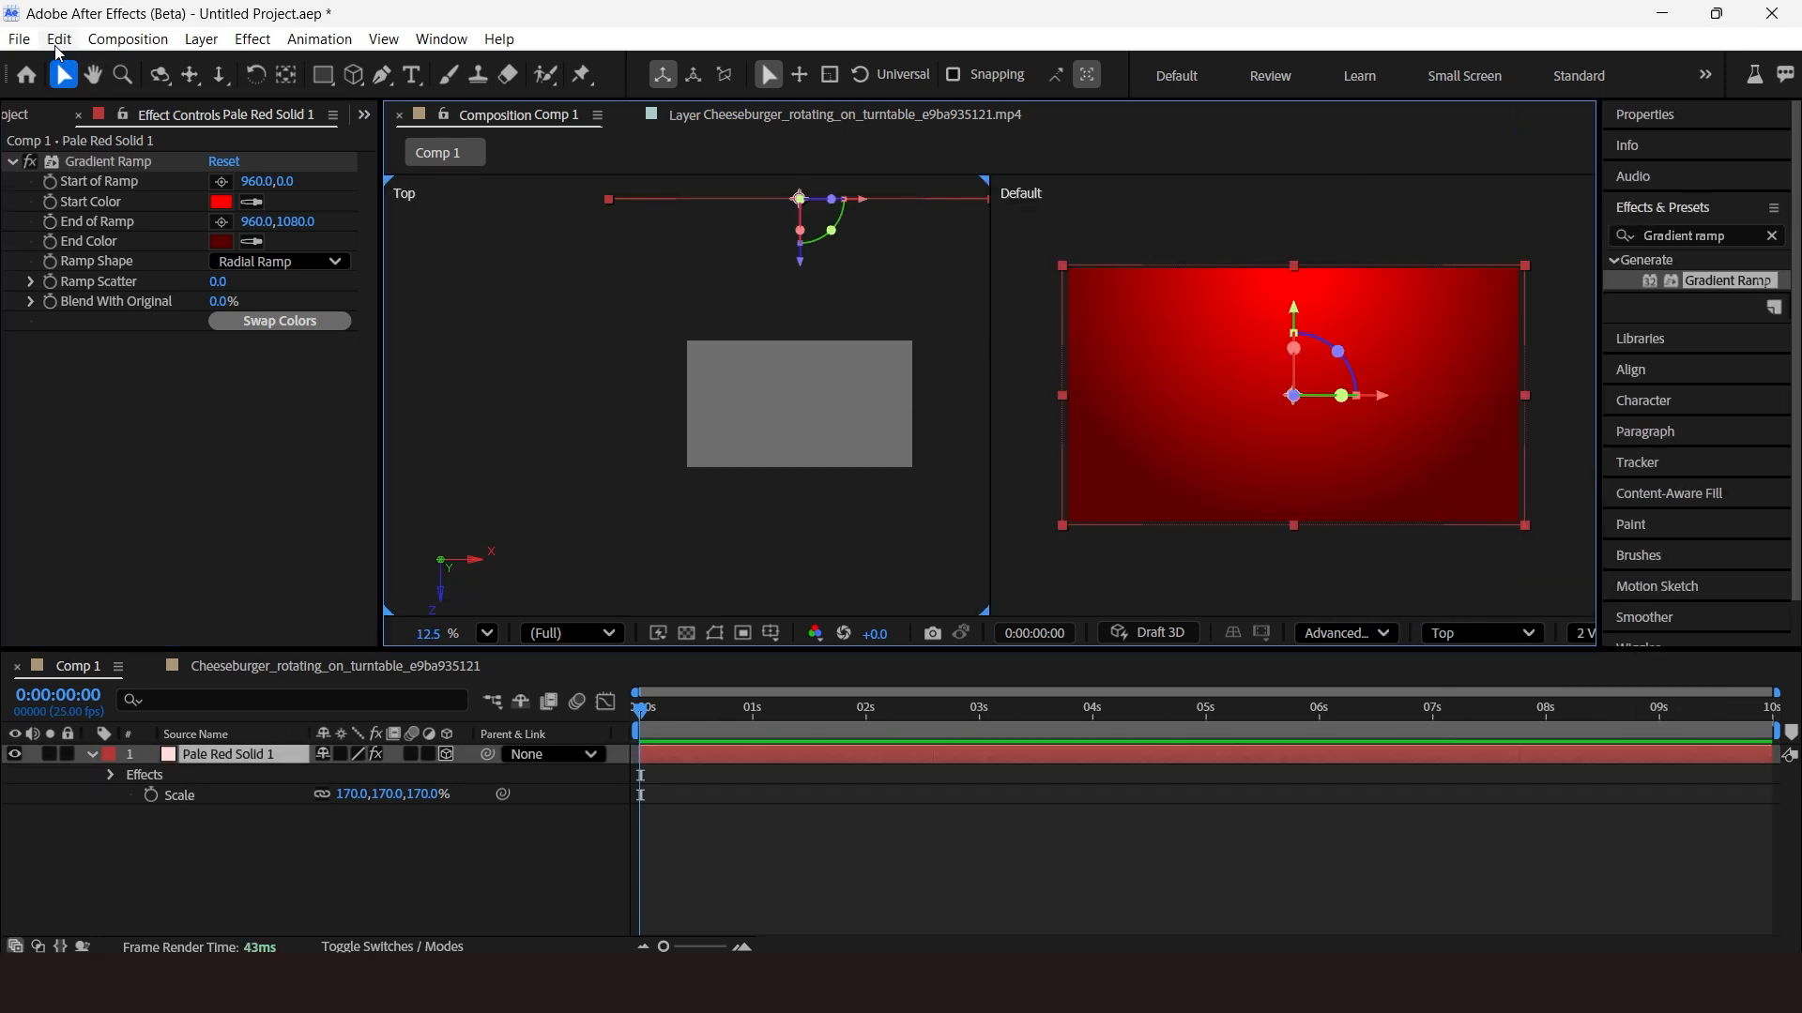
{"action": "left_click", "coordinate": [60, 39]}
{"action": "left_click", "coordinate": [150, 405]}
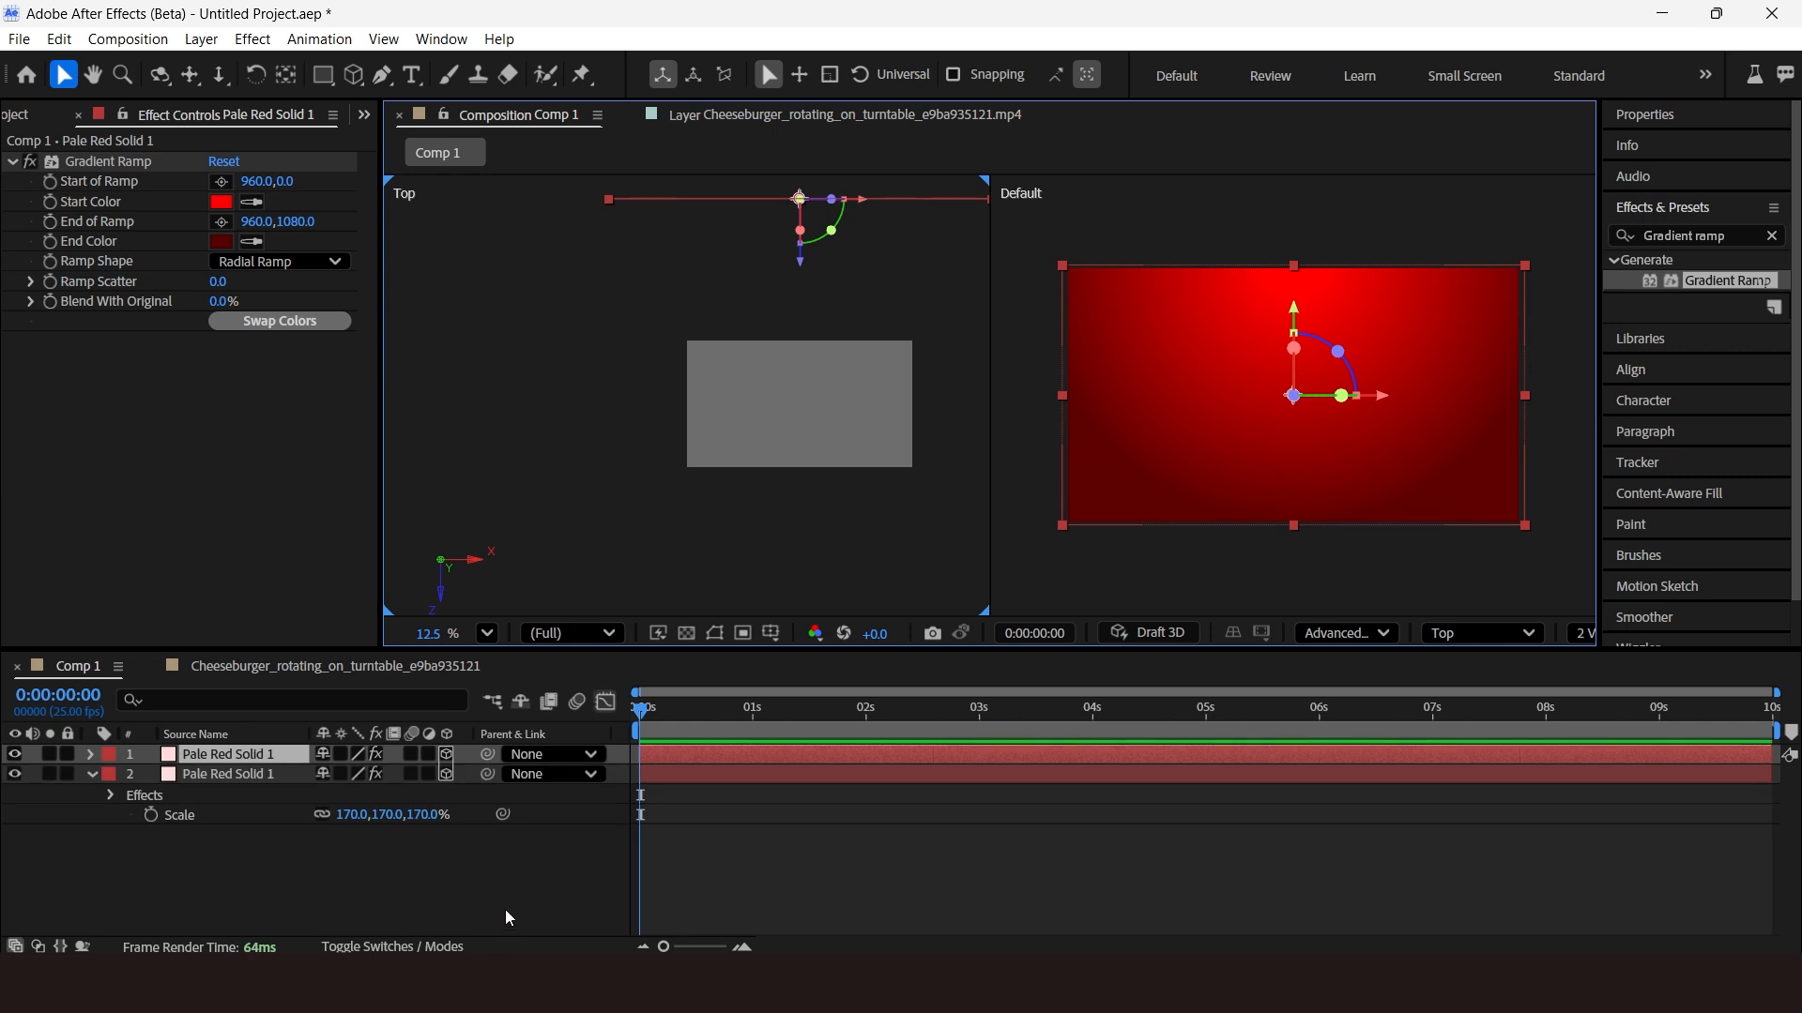
{"action": "key", "text": "r"}
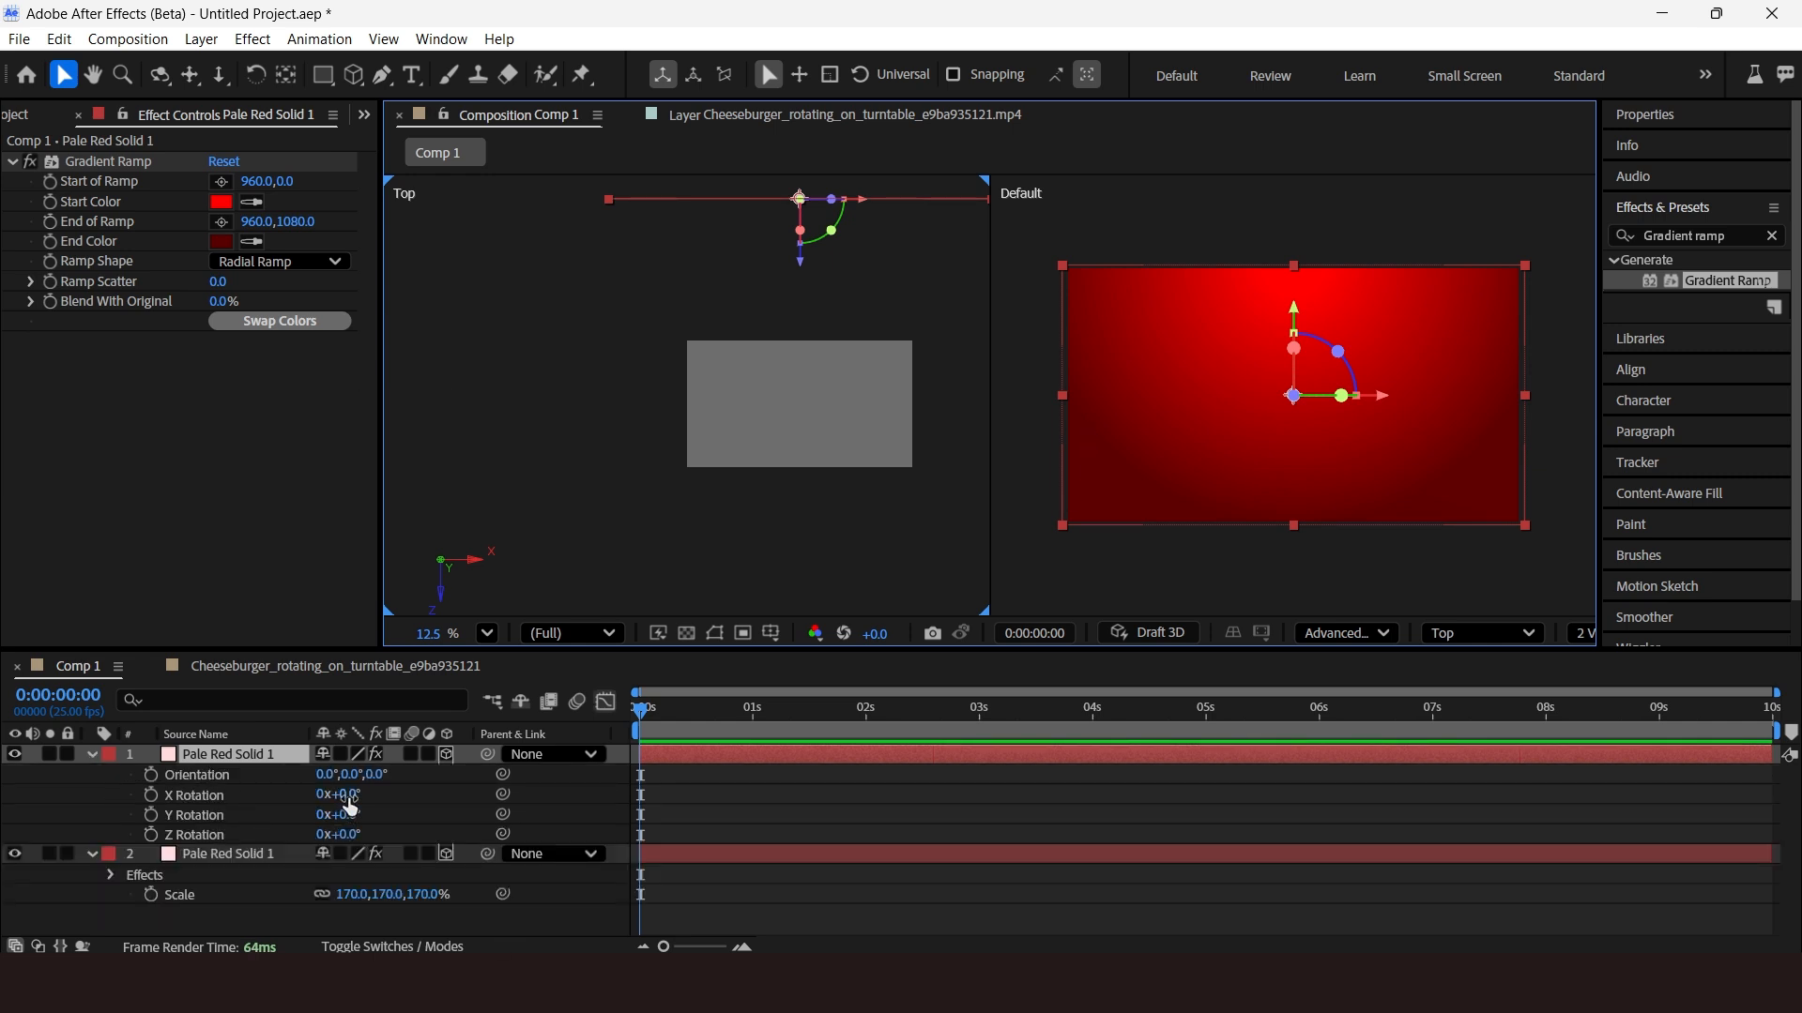
{"action": "left_click", "coordinate": [349, 798]}
{"action": "type", "text": "90"}
{"action": "key", "text": "Return"}
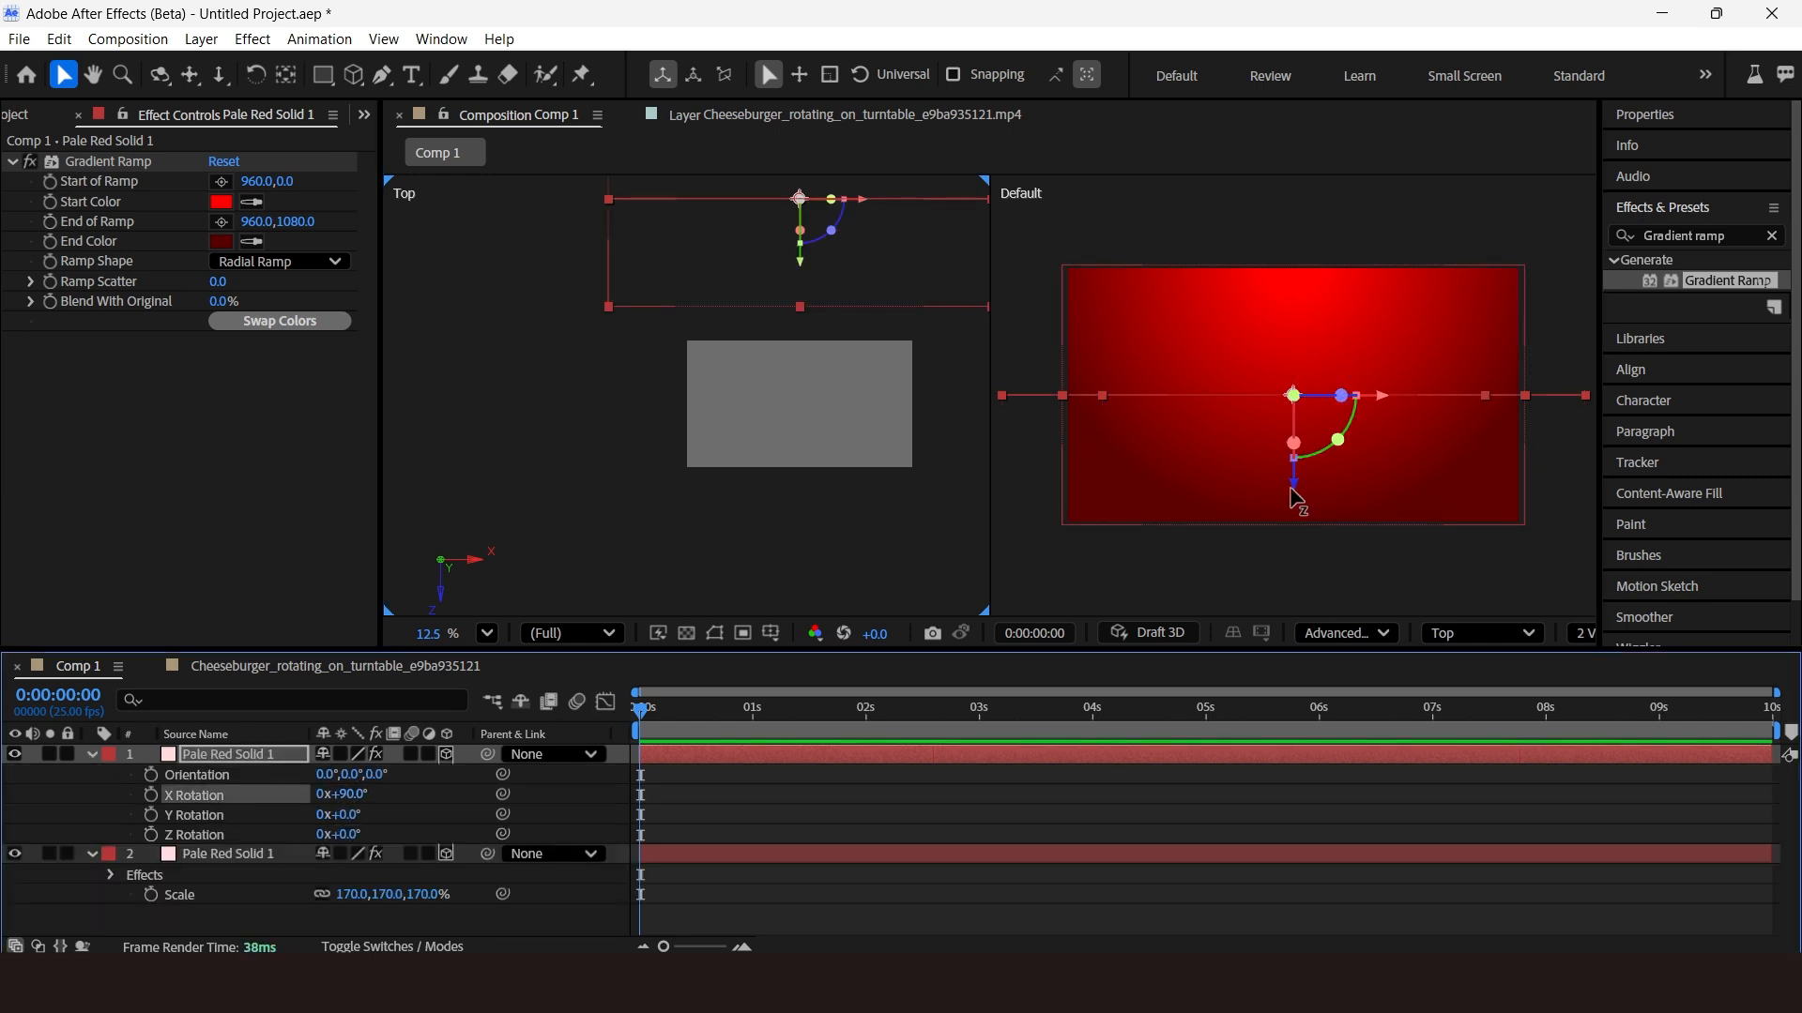
Move the rotated solid down and forward so it forms a floor plane.
{"action": "left_click_drag", "start_coordinate": [1296, 499], "coordinate": [1295, 599]}
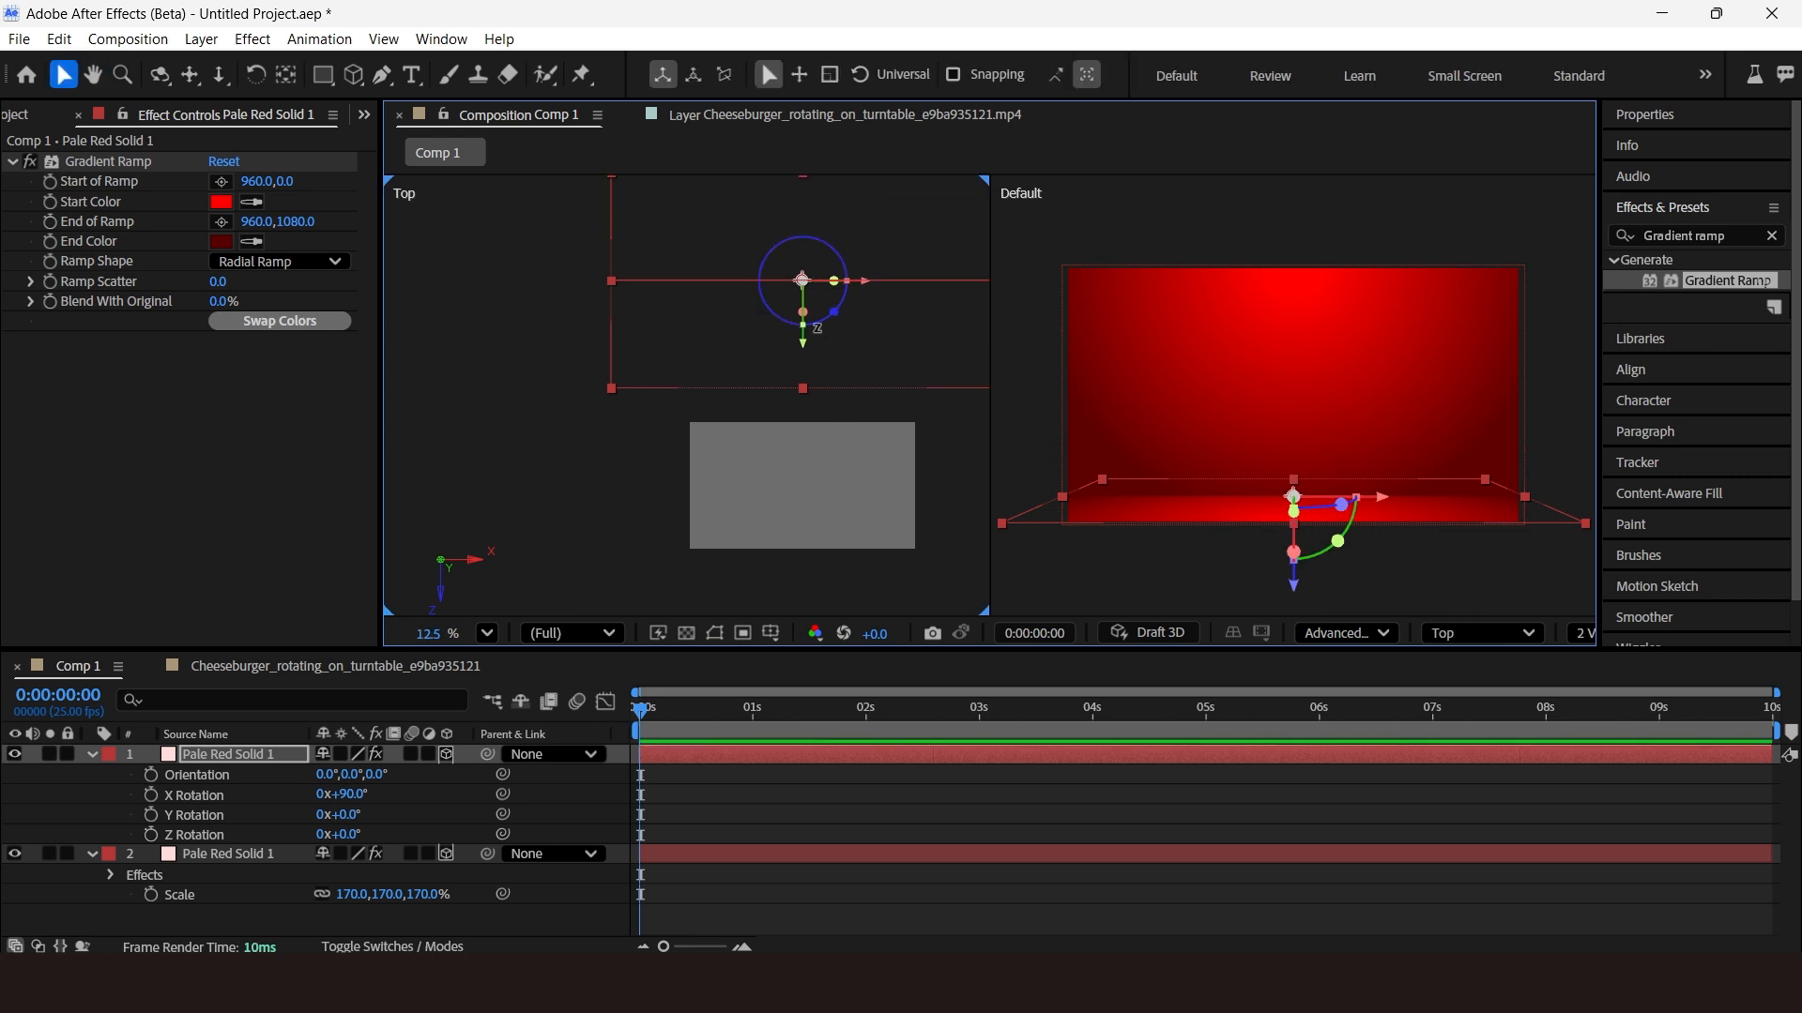
{"action": "left_click_drag", "start_coordinate": [807, 349], "coordinate": [814, 462]}
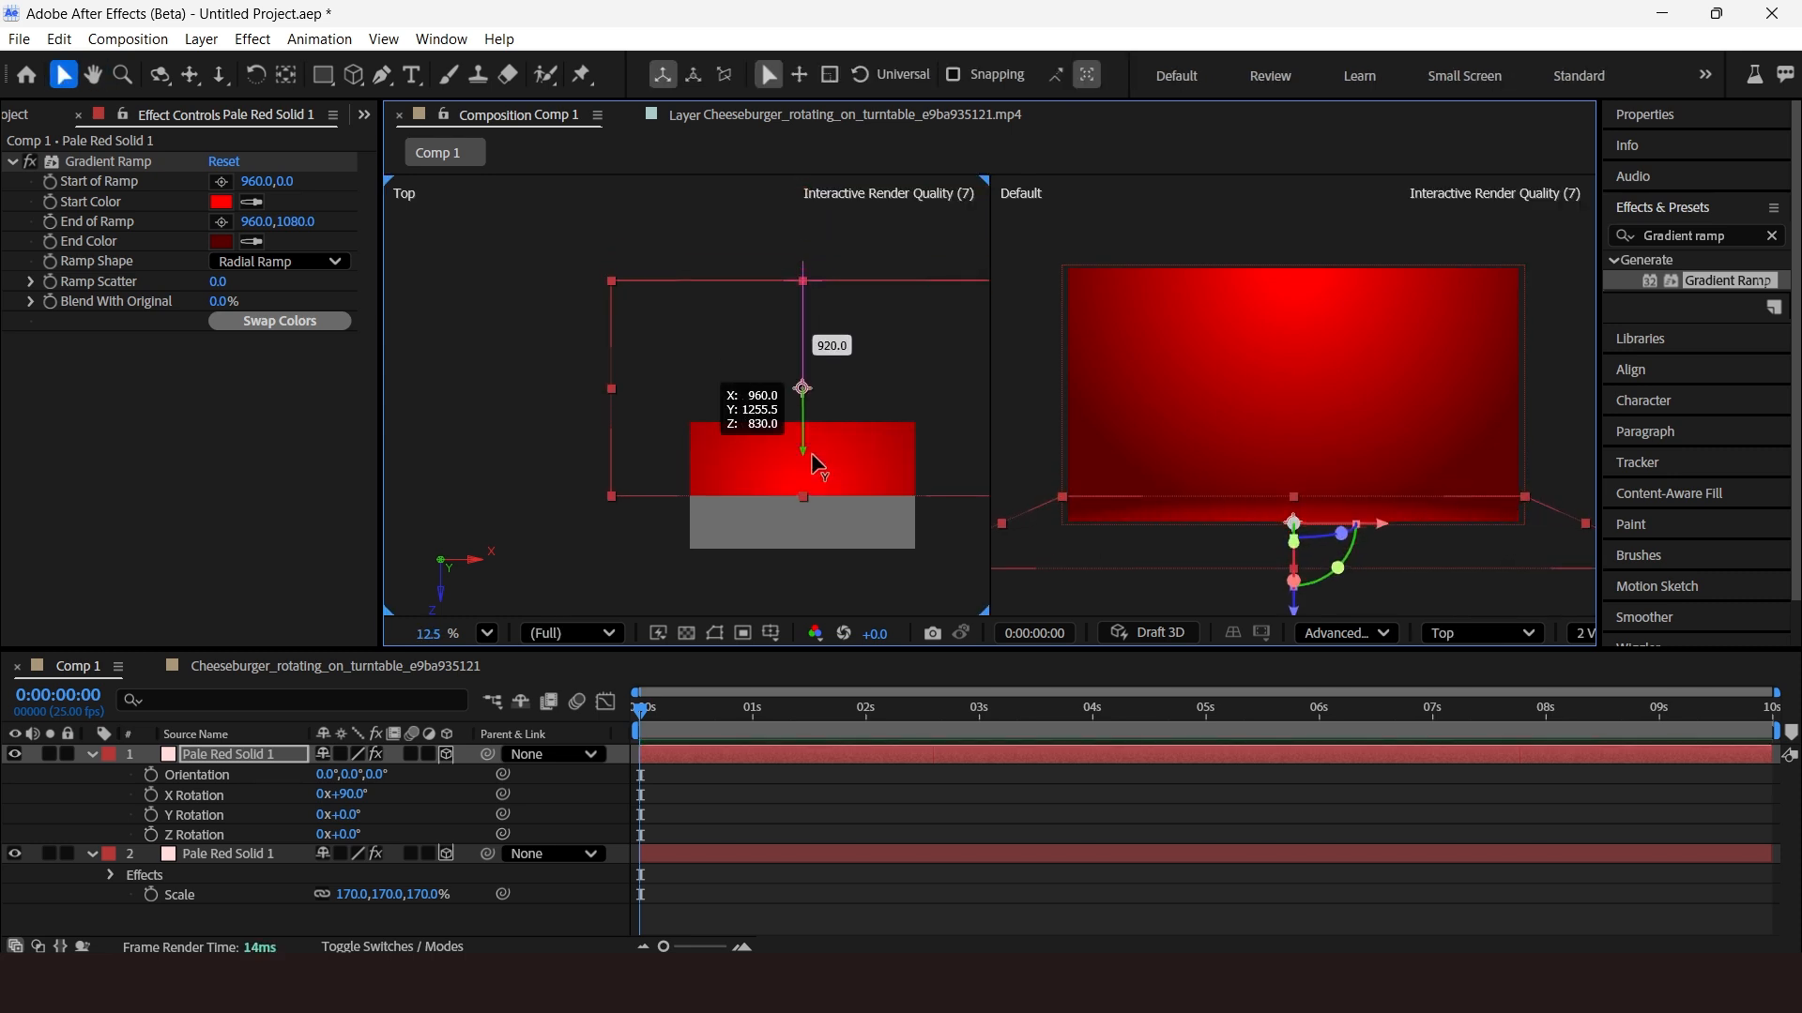
{"action": "scroll", "coordinate": [1205, 319], "scroll_direction": "down", "scroll_amount": 1}
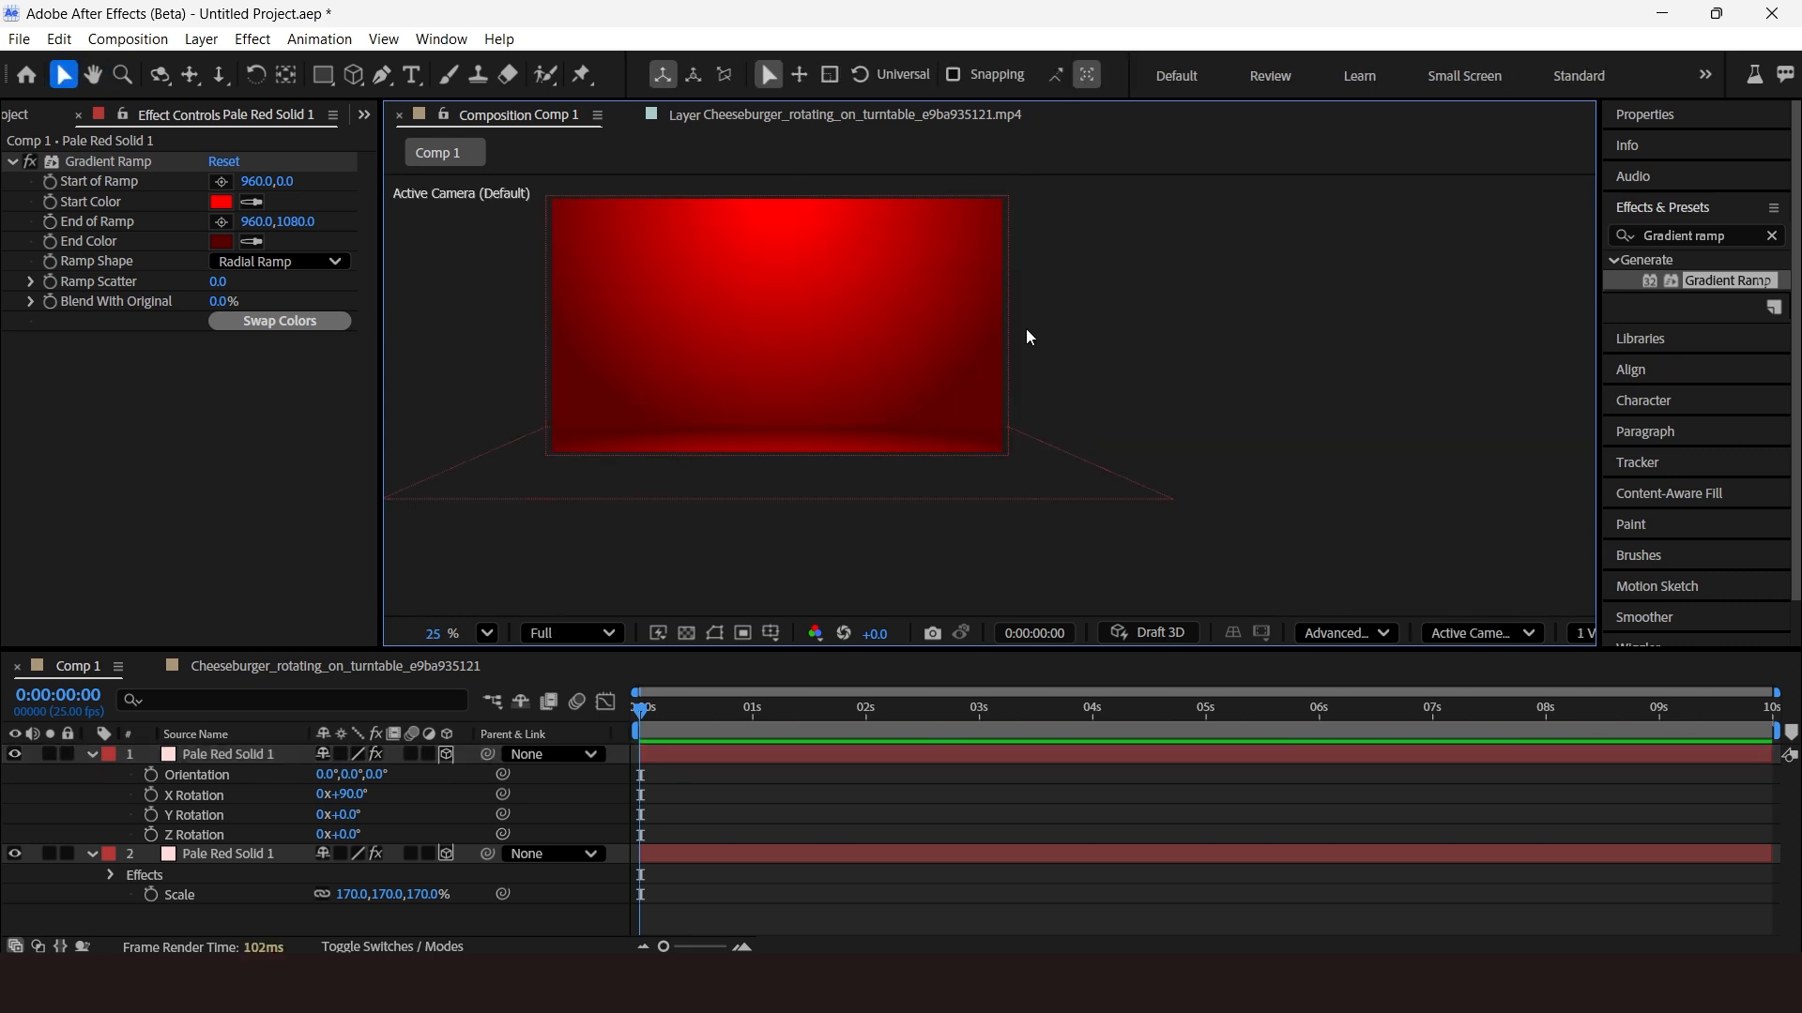
{"action": "left_click_drag", "start_coordinate": [1026, 337], "coordinate": [1086, 402]}
Draw a cylinder mesh layer in the composition with the Cylinder tool.
{"action": "left_click", "coordinate": [354, 77]}
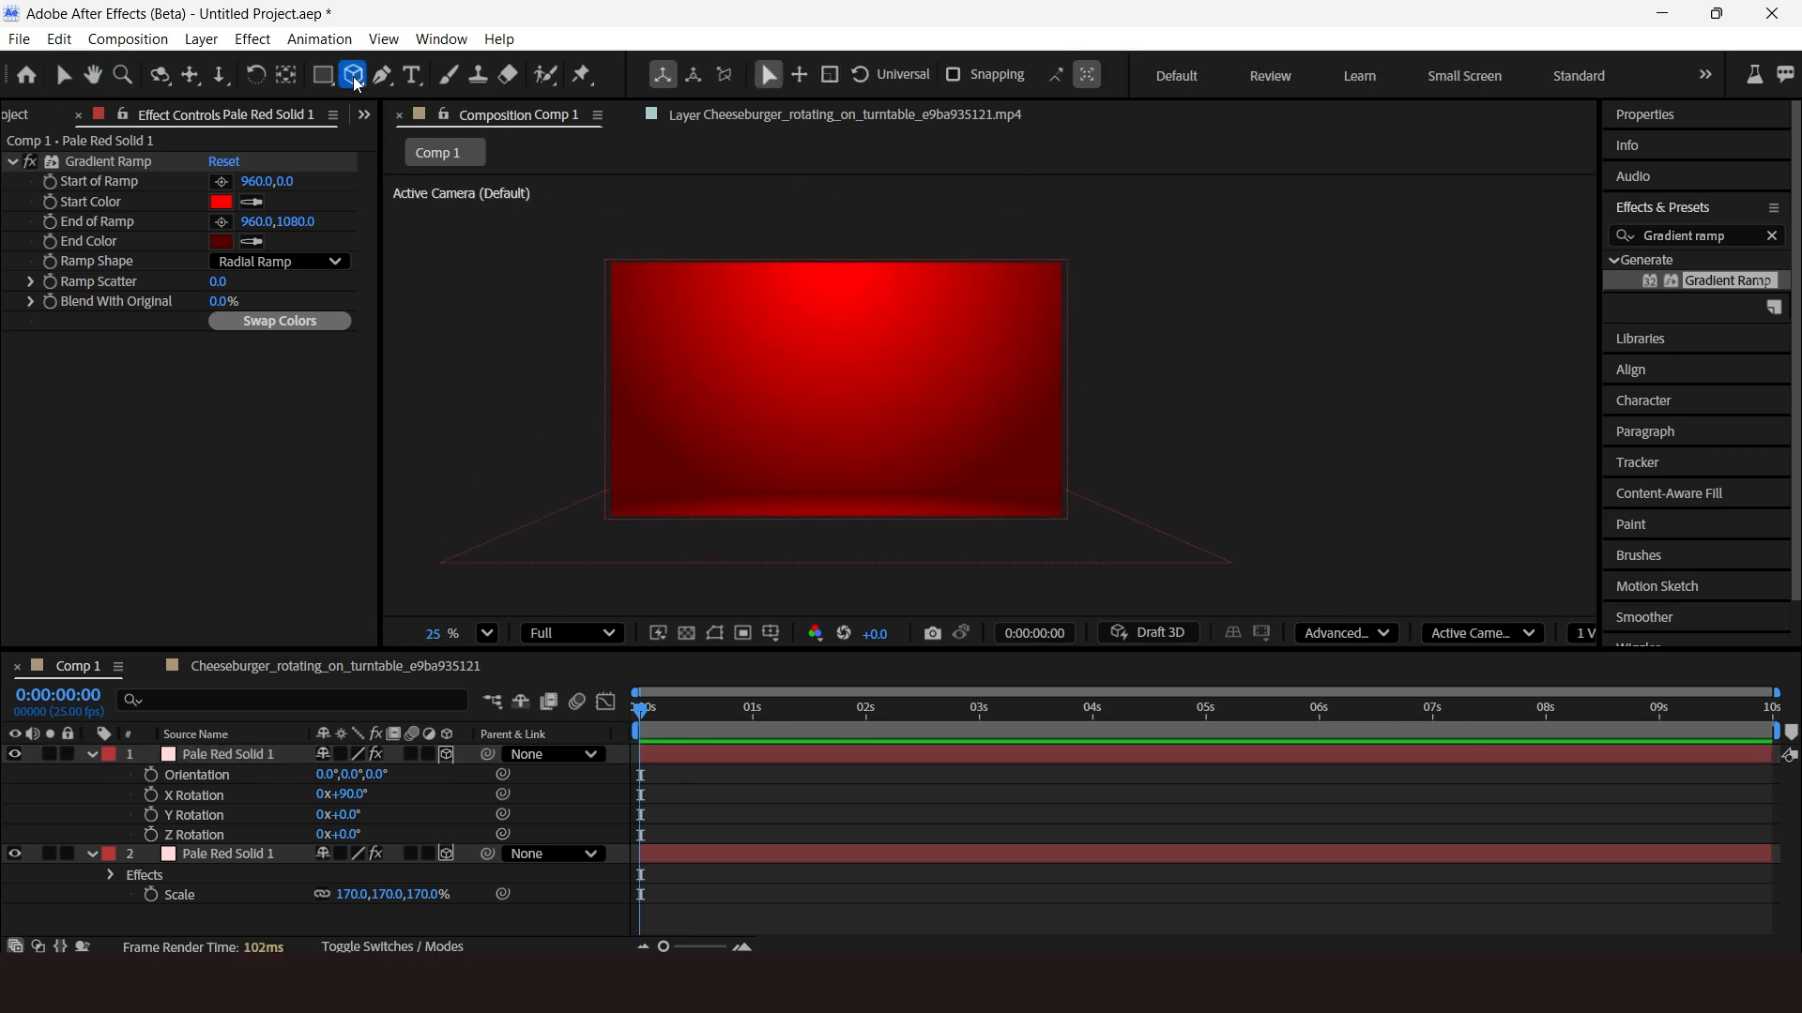
{"action": "left_click", "coordinate": [355, 80]}
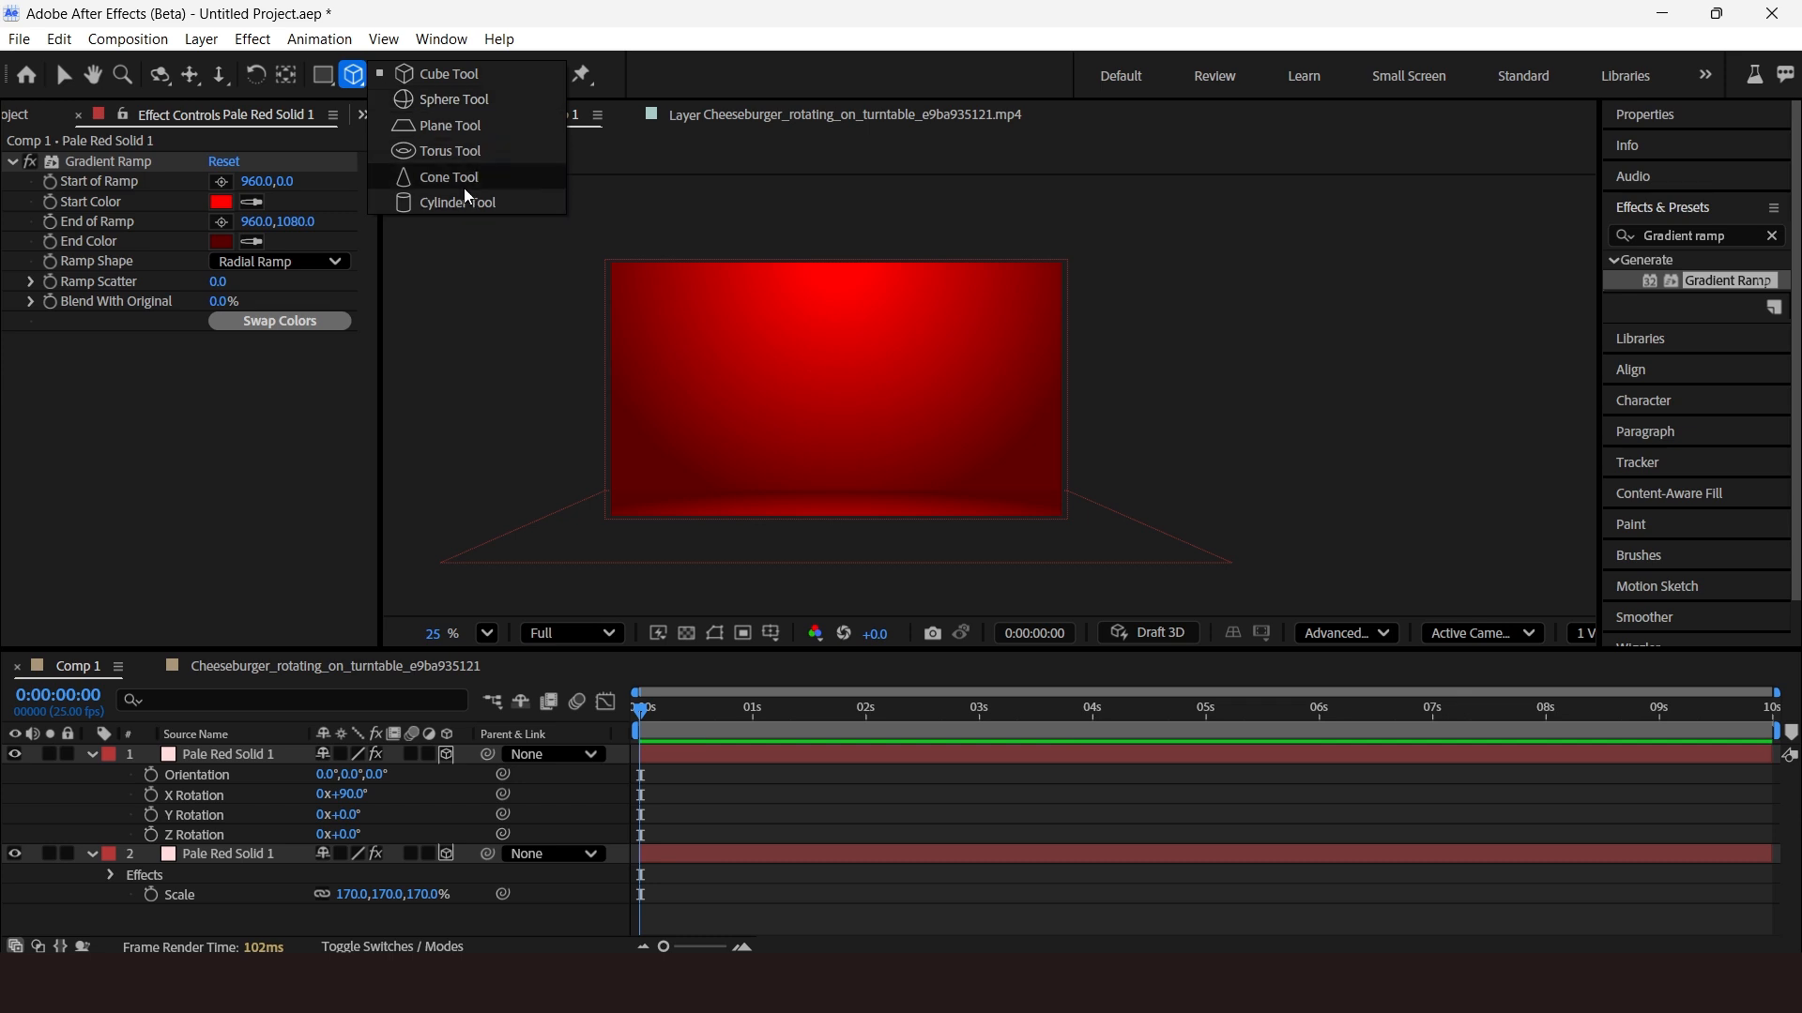
{"action": "left_click", "coordinate": [457, 202]}
{"action": "scroll", "coordinate": [993, 502], "scroll_direction": "up", "scroll_amount": 1}
{"action": "mouse_move", "coordinate": [842, 290]}
{"action": "left_mouse_down"}
{"action": "mouse_move", "coordinate": [906, 422]}
{"action": "mouse_move", "coordinate": [1019, 489]}
{"action": "left_mouse_up"}
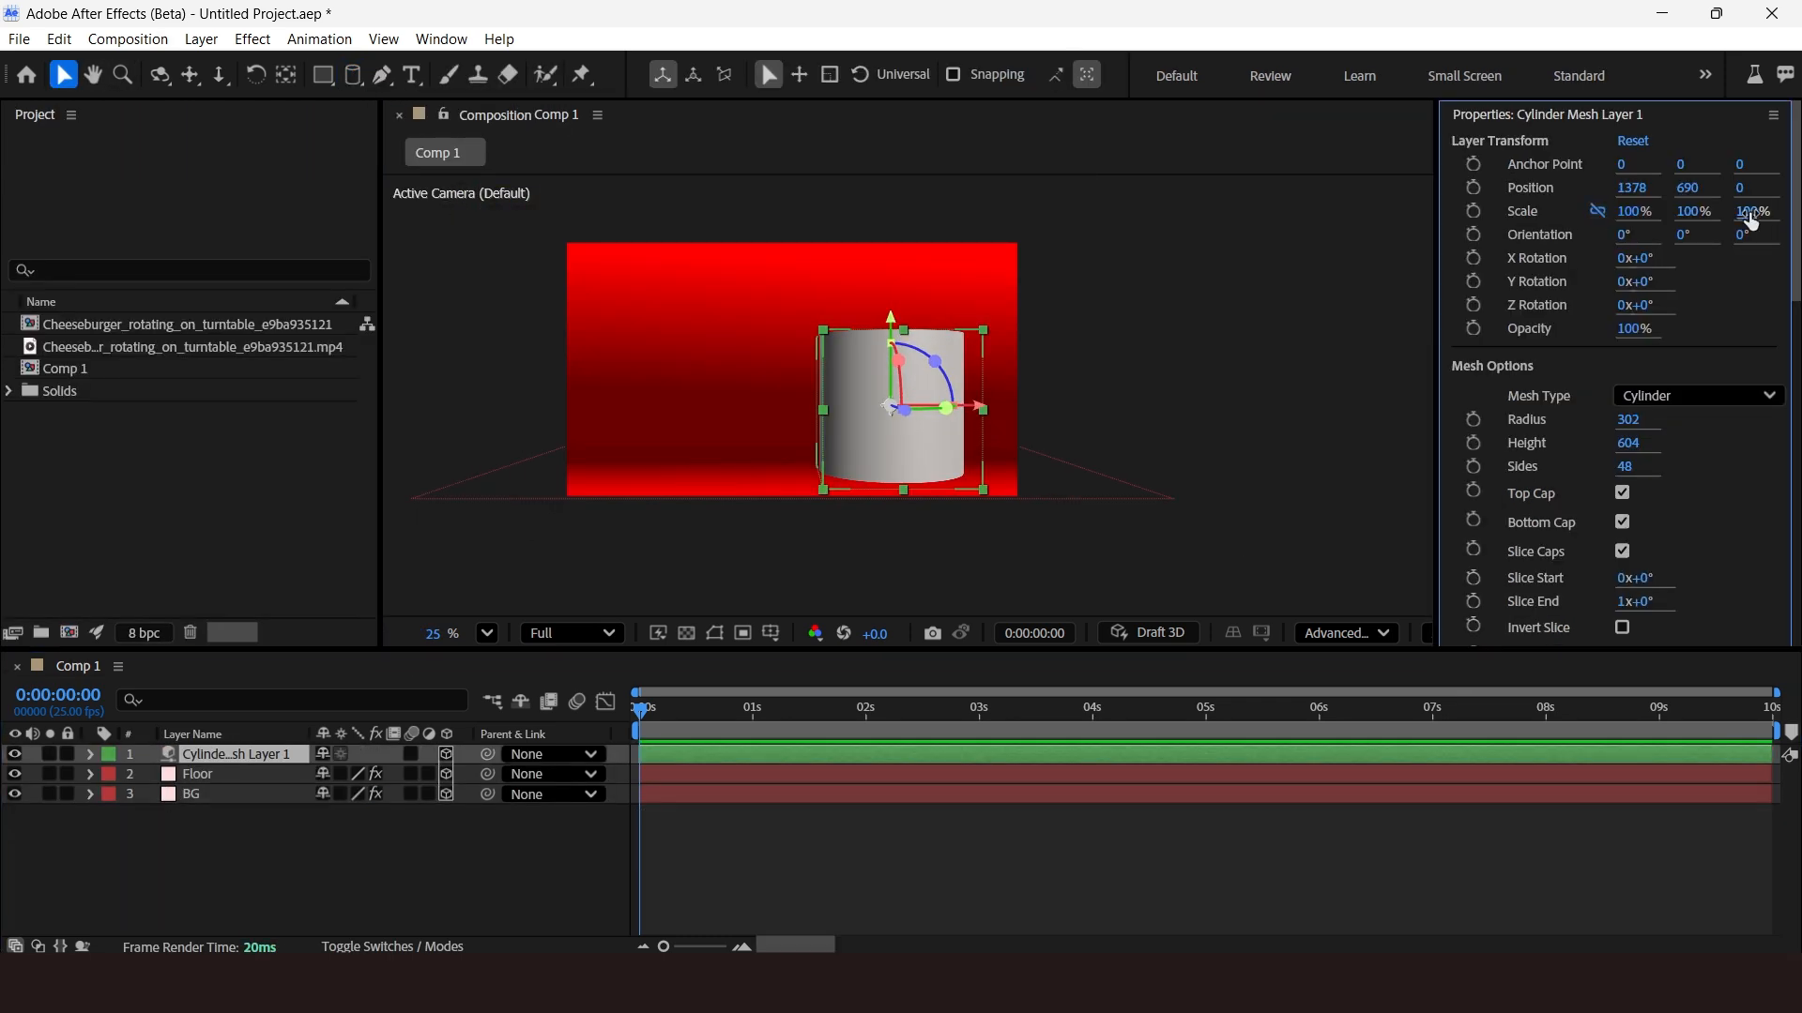
{"action": "left_click_drag", "start_coordinate": [1694, 214], "coordinate": [1633, 261]}
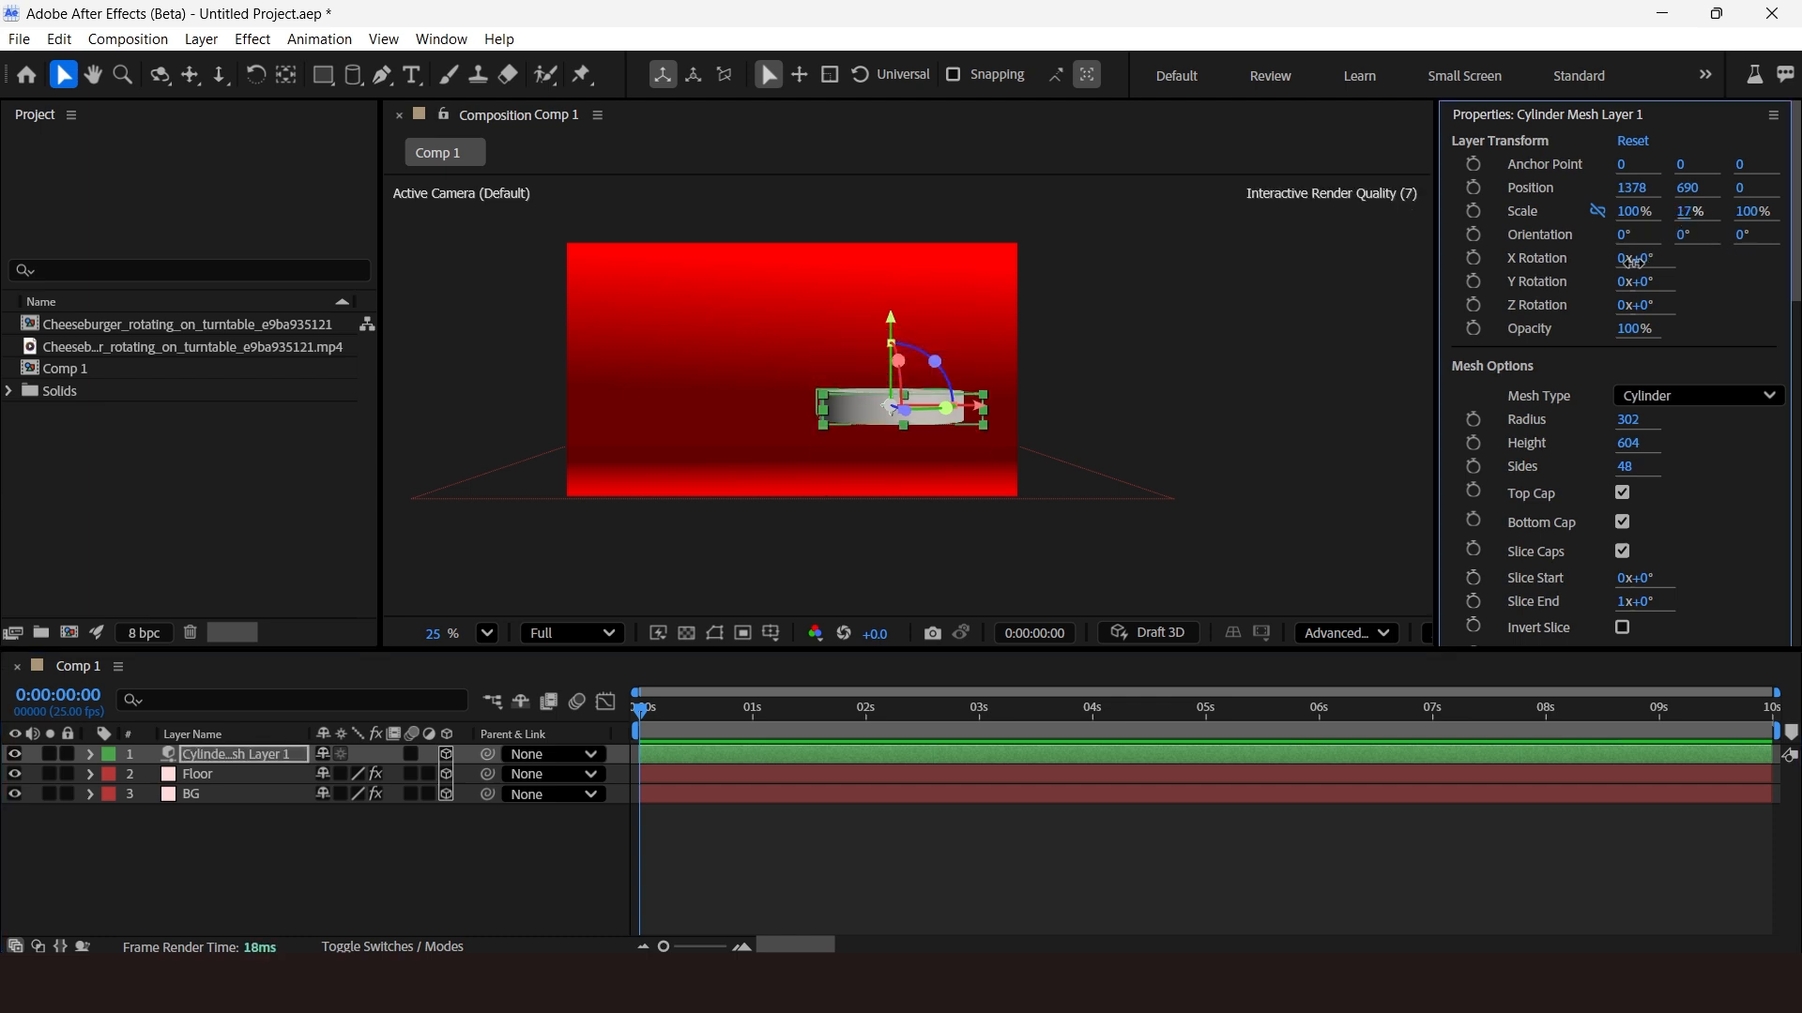
Lower the cylinder onto the floor and scale it uniformly to about 115%.
{"action": "left_click_drag", "start_coordinate": [908, 328], "coordinate": [908, 383]}
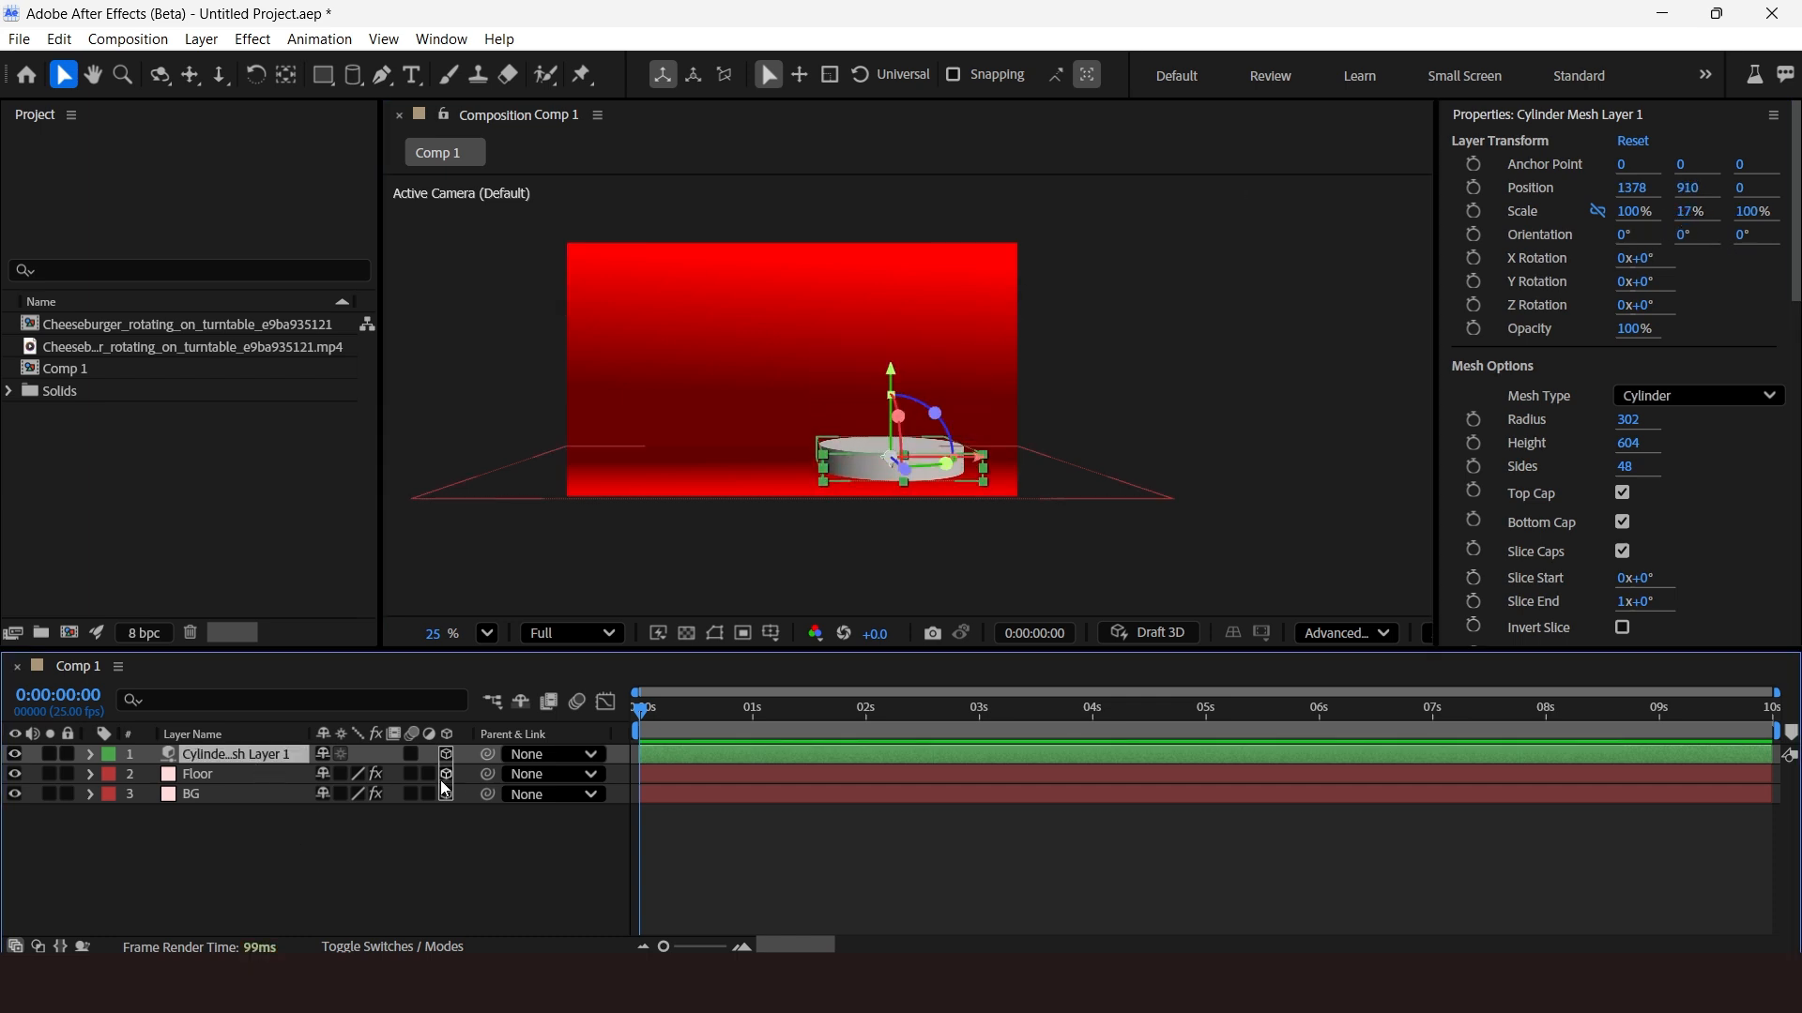
{"action": "key", "text": "s"}
{"action": "key", "text": "ctrl+z"}
{"action": "left_click", "coordinate": [322, 775]}
{"action": "left_click_drag", "start_coordinate": [422, 777], "coordinate": [427, 781]}
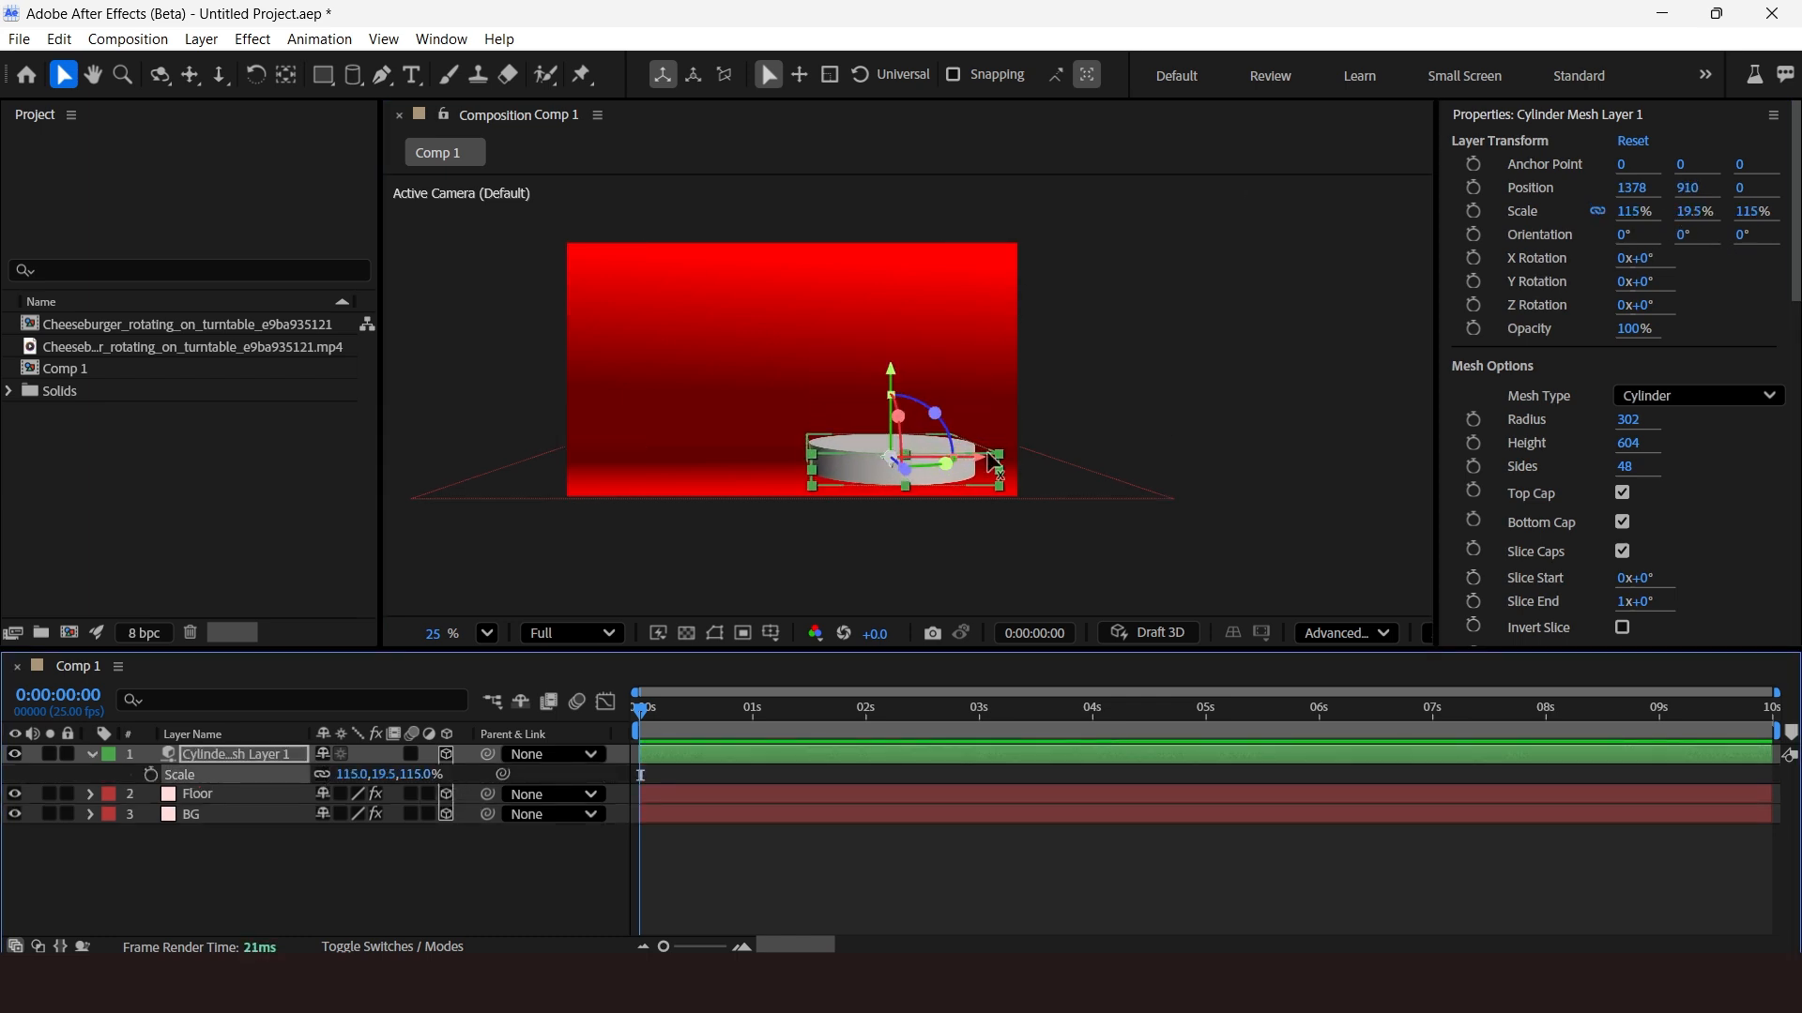
{"action": "left_click_drag", "start_coordinate": [981, 457], "coordinate": [1002, 458]}
Enlarge the cylinder to about 136% and centre it on the floor as a turntable.
{"action": "left_click", "coordinate": [1252, 535]}
{"action": "left_click_drag", "start_coordinate": [1453, 549], "coordinate": [1670, 549]}
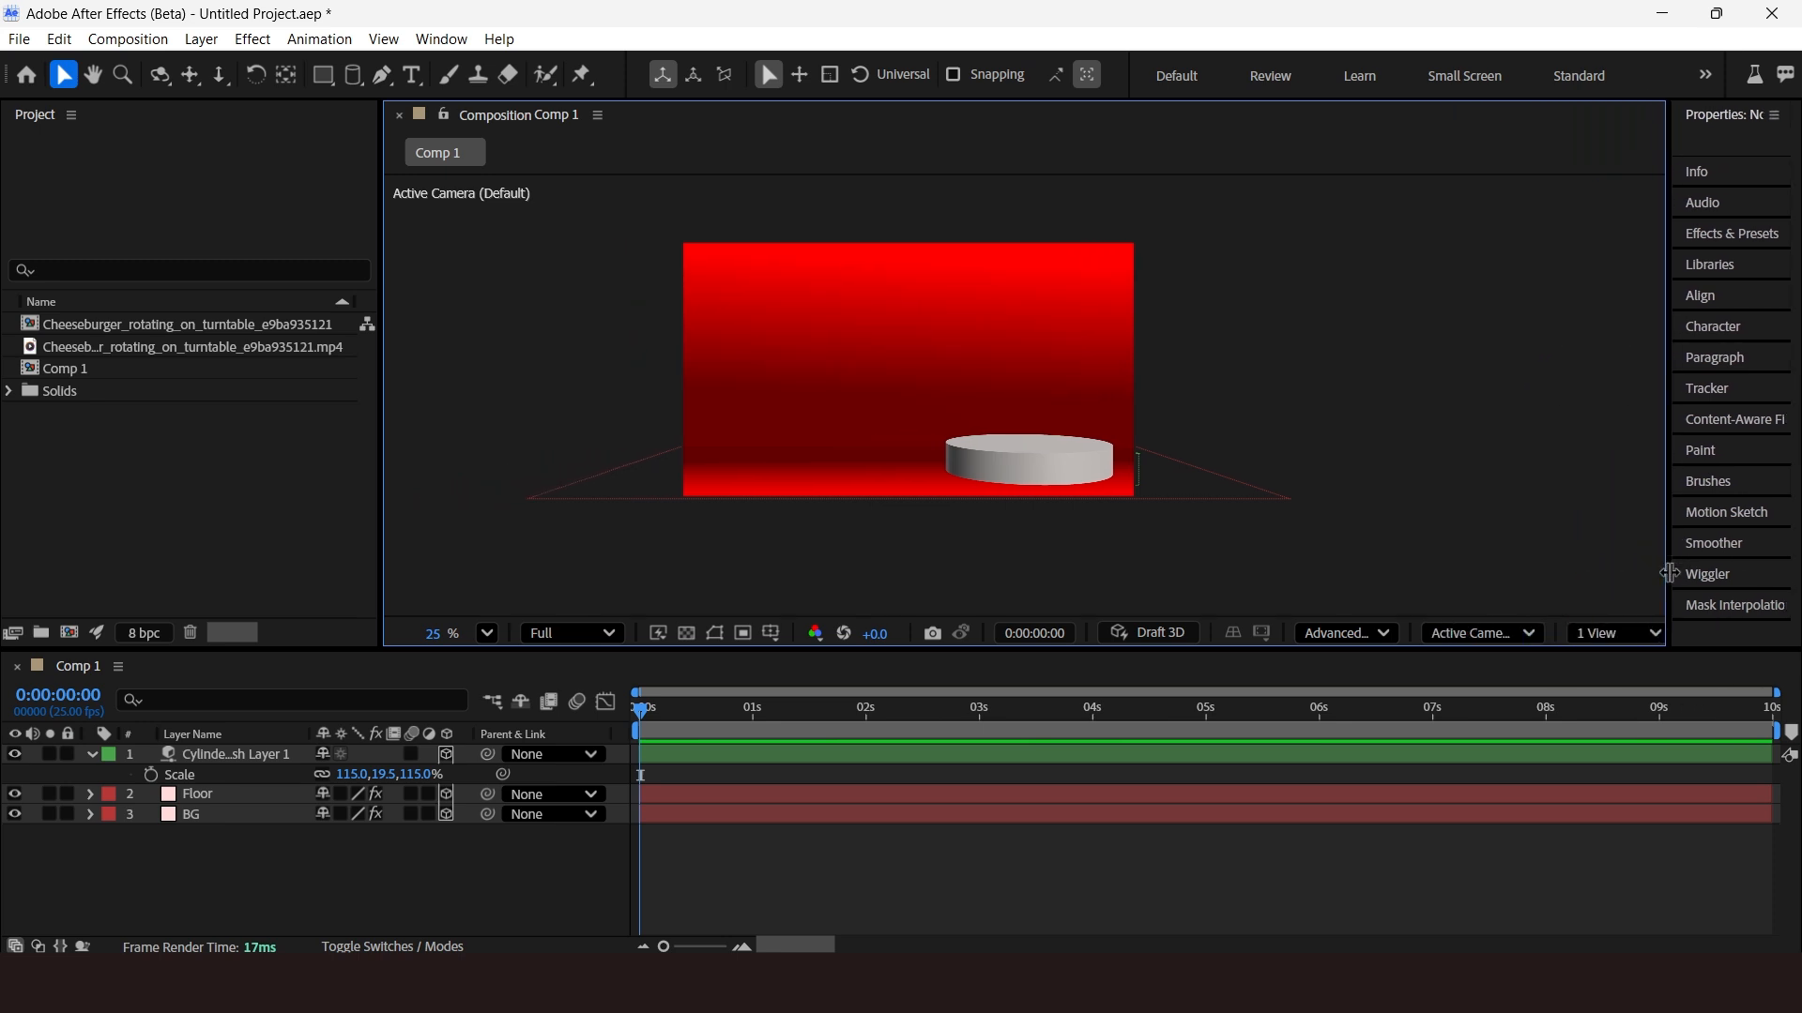
{"action": "left_click", "coordinate": [1614, 632]}
{"action": "left_click", "coordinate": [1629, 702]}
{"action": "left_click", "coordinate": [756, 445]}
{"action": "left_click_drag", "start_coordinate": [755, 493], "coordinate": [756, 478]}
{"action": "left_click_drag", "start_coordinate": [814, 414], "coordinate": [804, 415]}
{"action": "left_click_drag", "start_coordinate": [423, 777], "coordinate": [448, 794]}
{"action": "left_click_drag", "start_coordinate": [739, 481], "coordinate": [738, 493]}
{"action": "left_click", "coordinate": [1581, 375]}
{"action": "left_click", "coordinate": [1616, 633]}
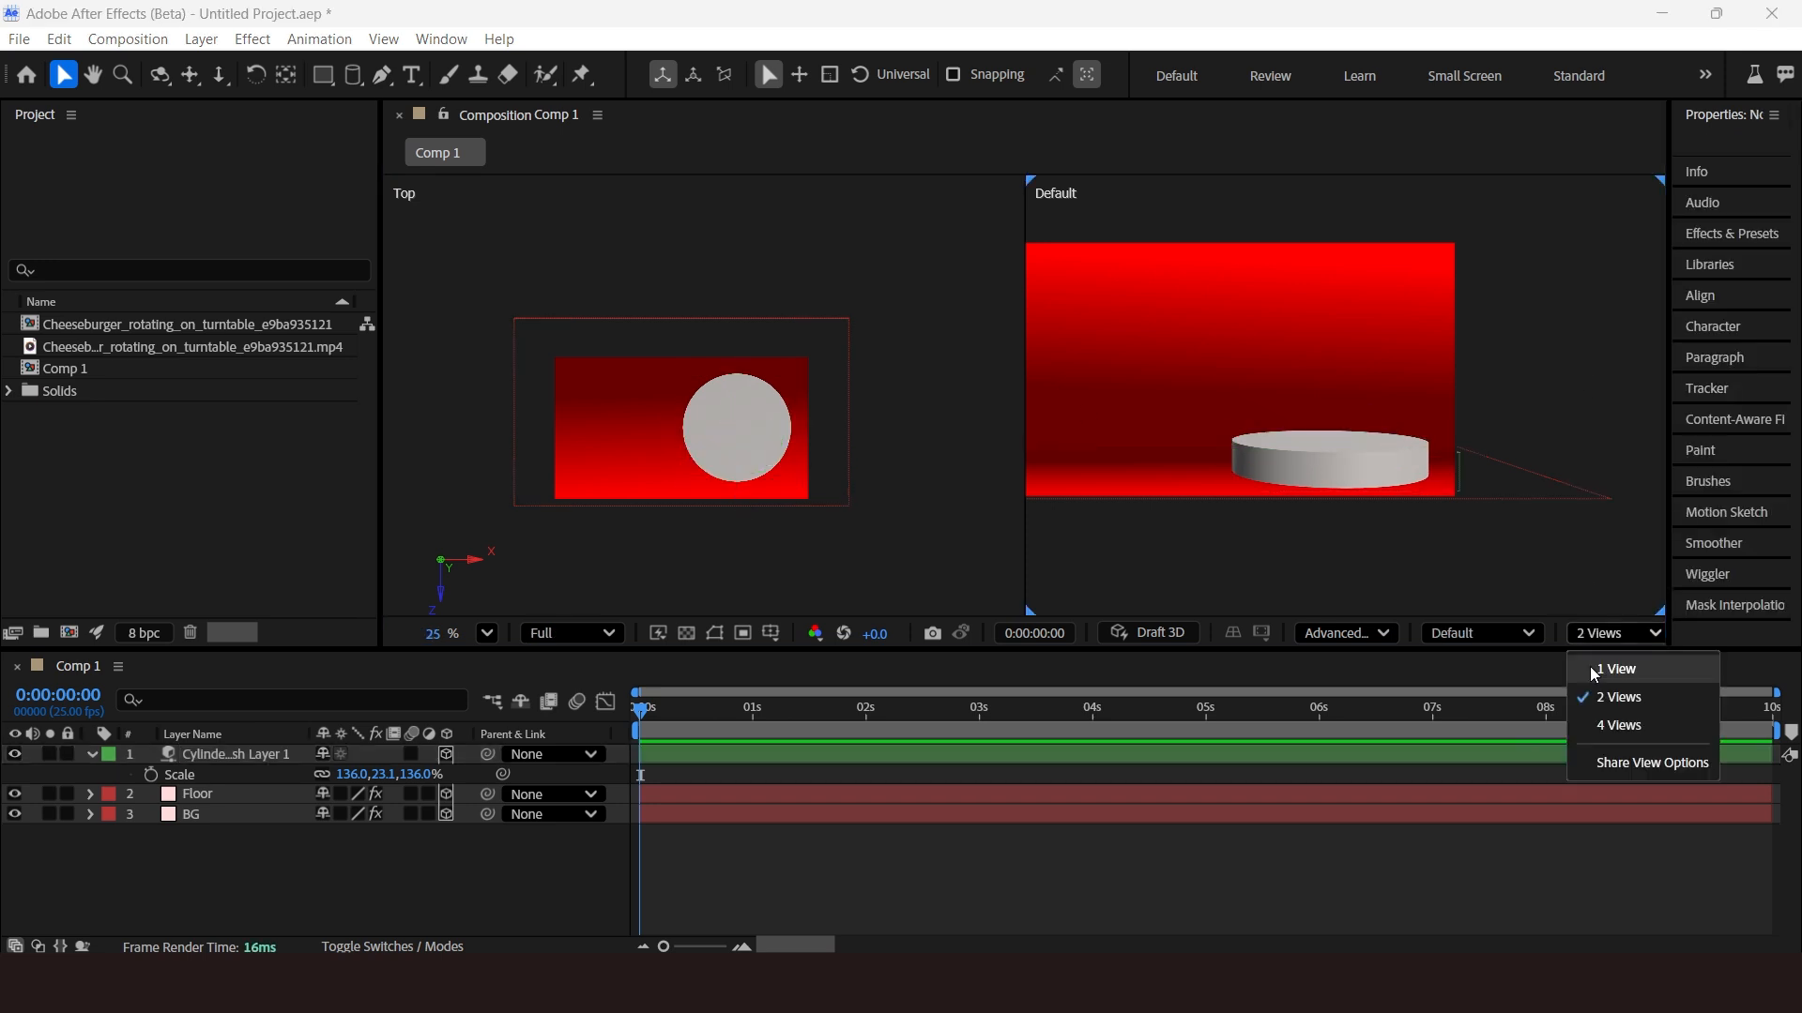
{"action": "left_click", "coordinate": [1595, 669]}
Add the Cheeseburger rotating on turntable composition to Comp 1 above the cylinder.
{"action": "left_click", "coordinate": [120, 328]}
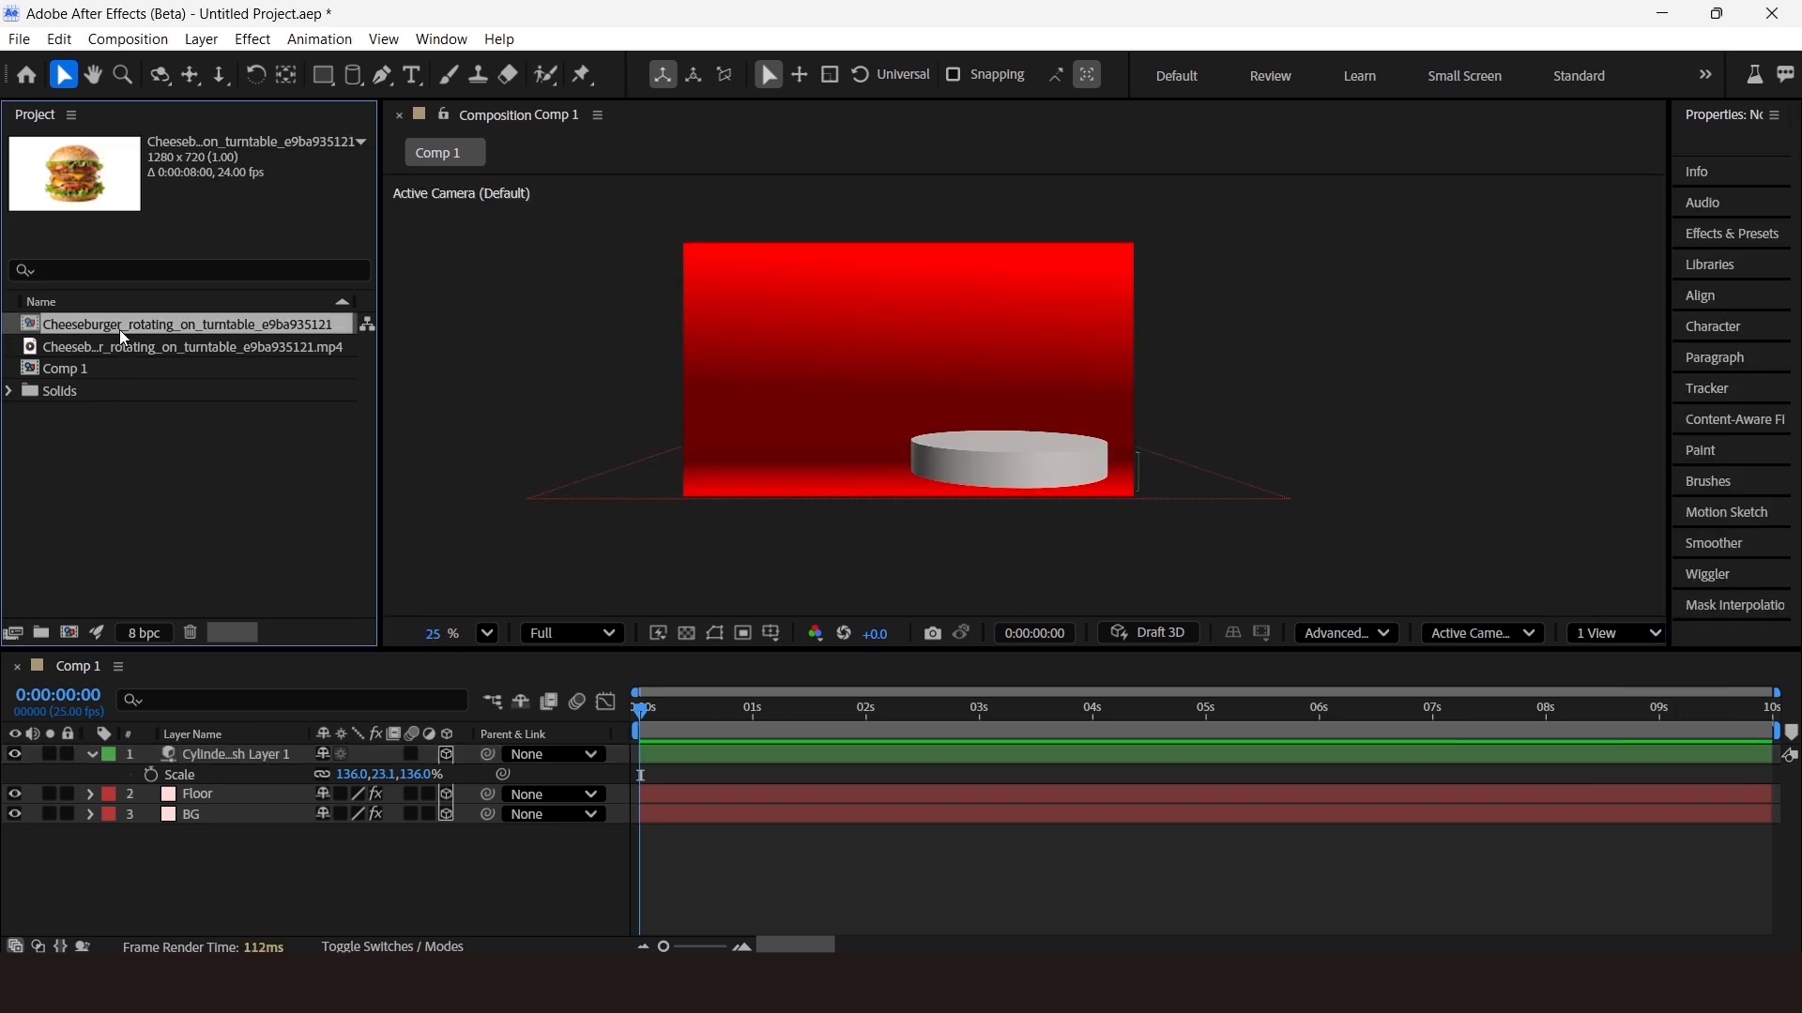
{"action": "double_click", "coordinate": [120, 329]}
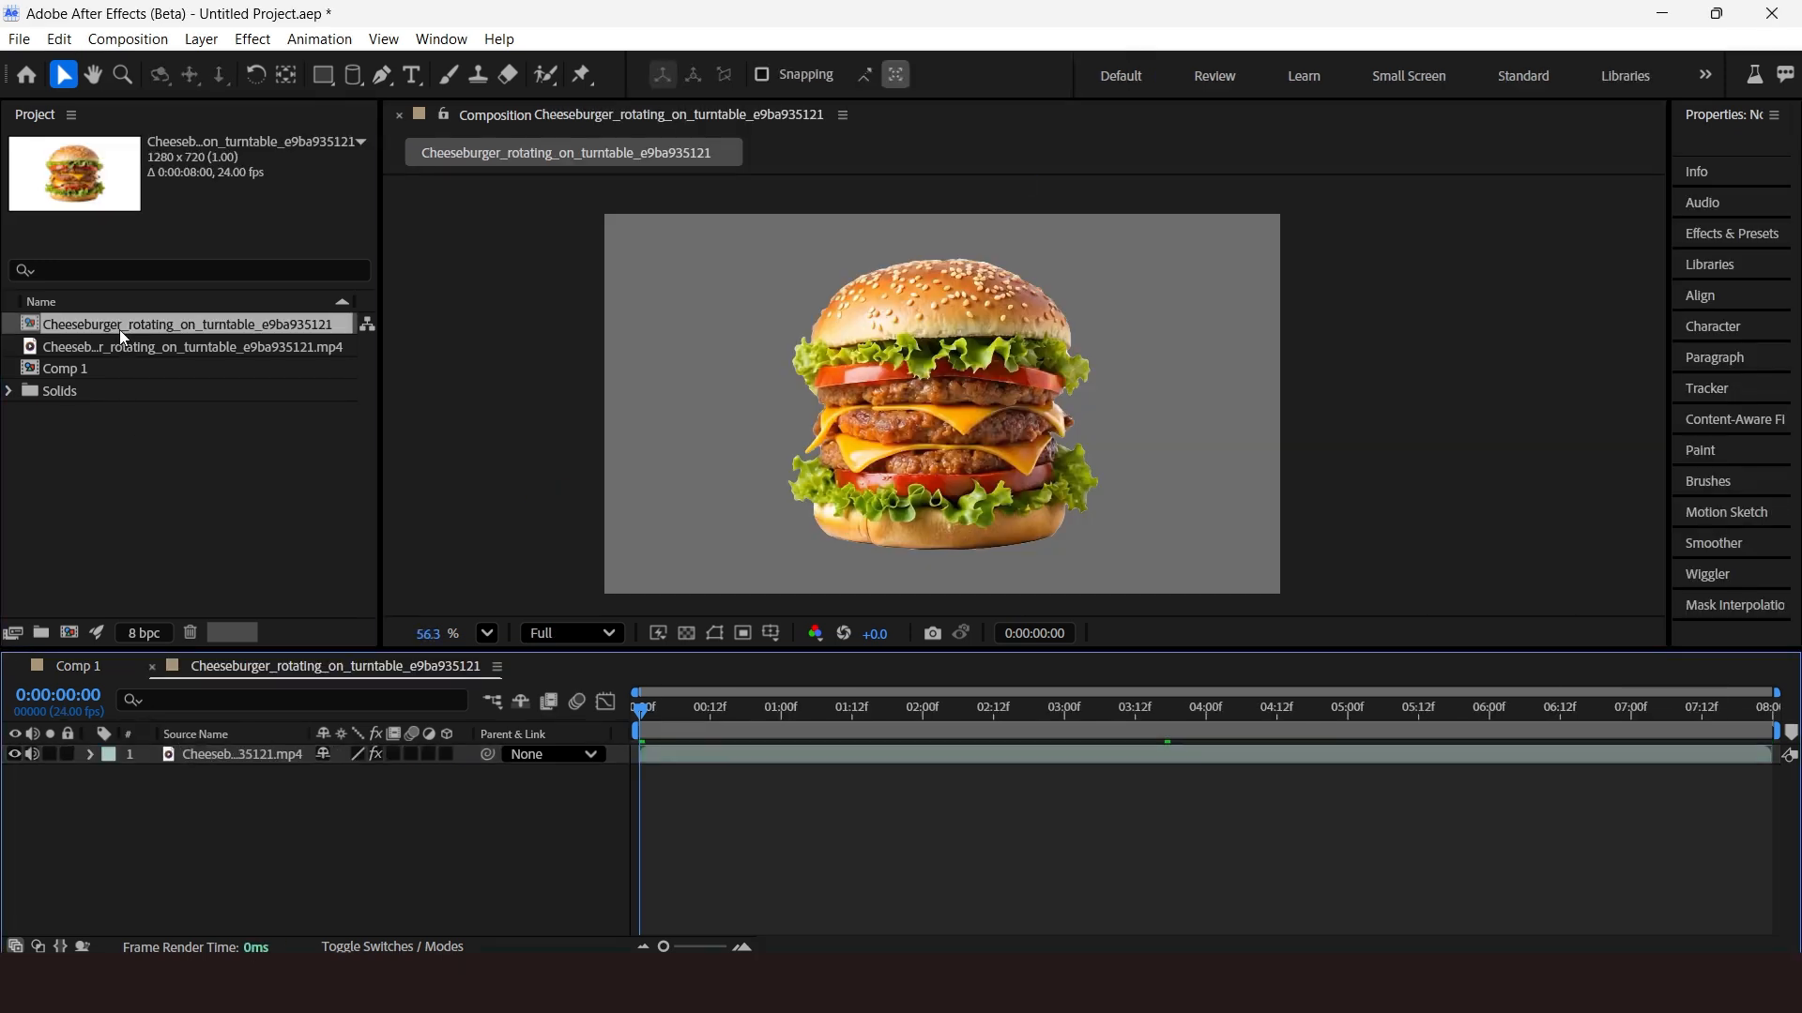
{"action": "left_click", "coordinate": [97, 670]}
{"action": "left_click_drag", "start_coordinate": [183, 328], "coordinate": [206, 747]}
{"action": "left_click_drag", "start_coordinate": [1043, 368], "coordinate": [1032, 368]}
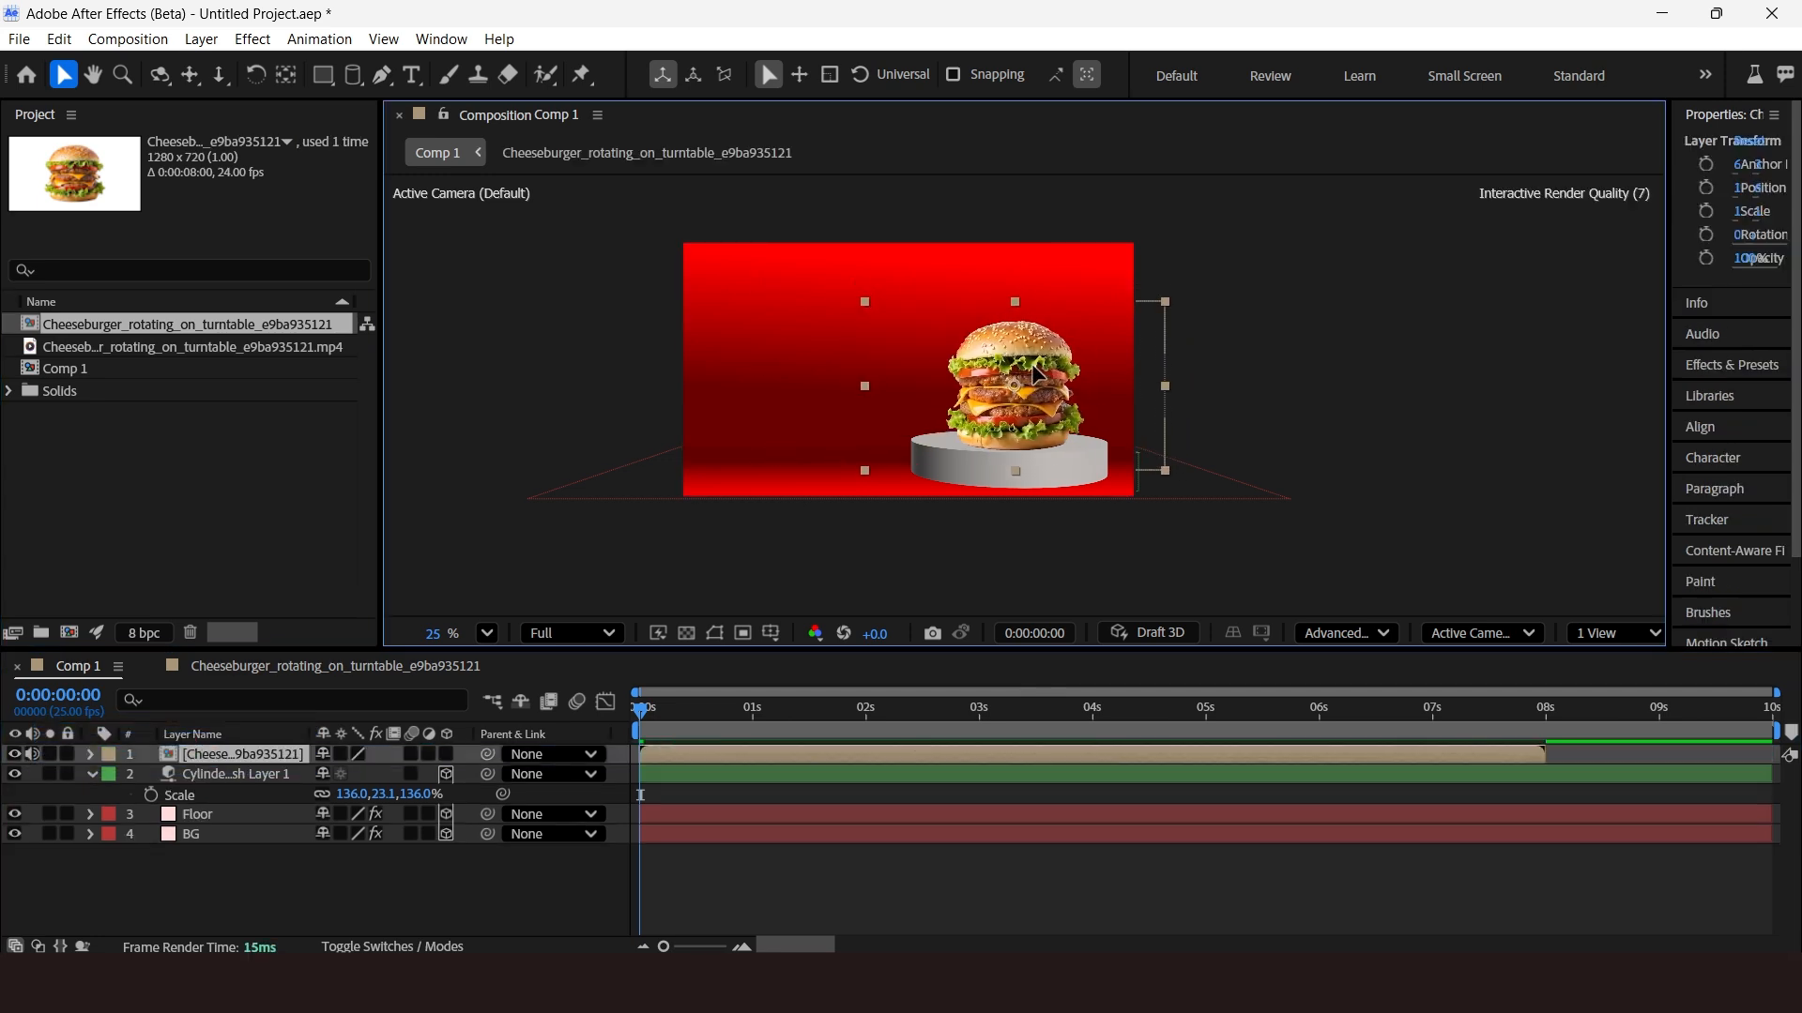
Make the burger layer 3D and move it up so it sits on the cylinder.
{"action": "left_click", "coordinate": [447, 754]}
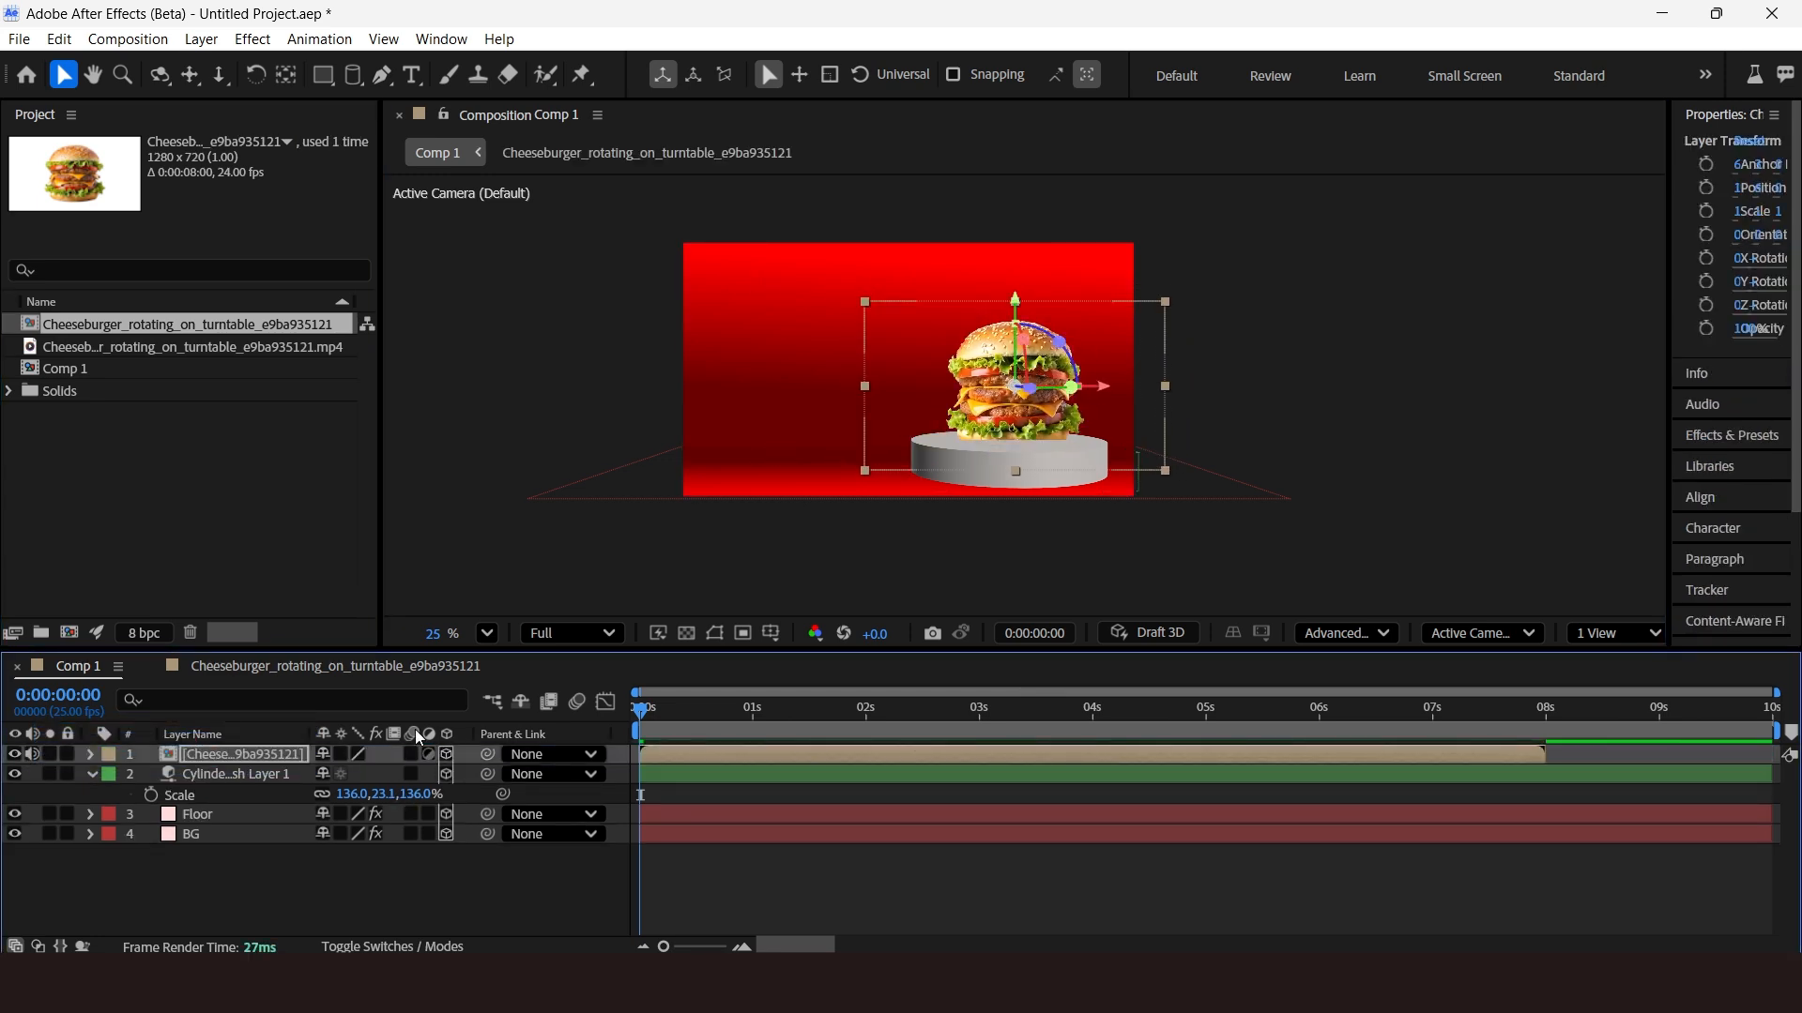
{"action": "left_click", "coordinate": [93, 774]}
{"action": "left_click", "coordinate": [1614, 632]}
{"action": "left_click", "coordinate": [1619, 699]}
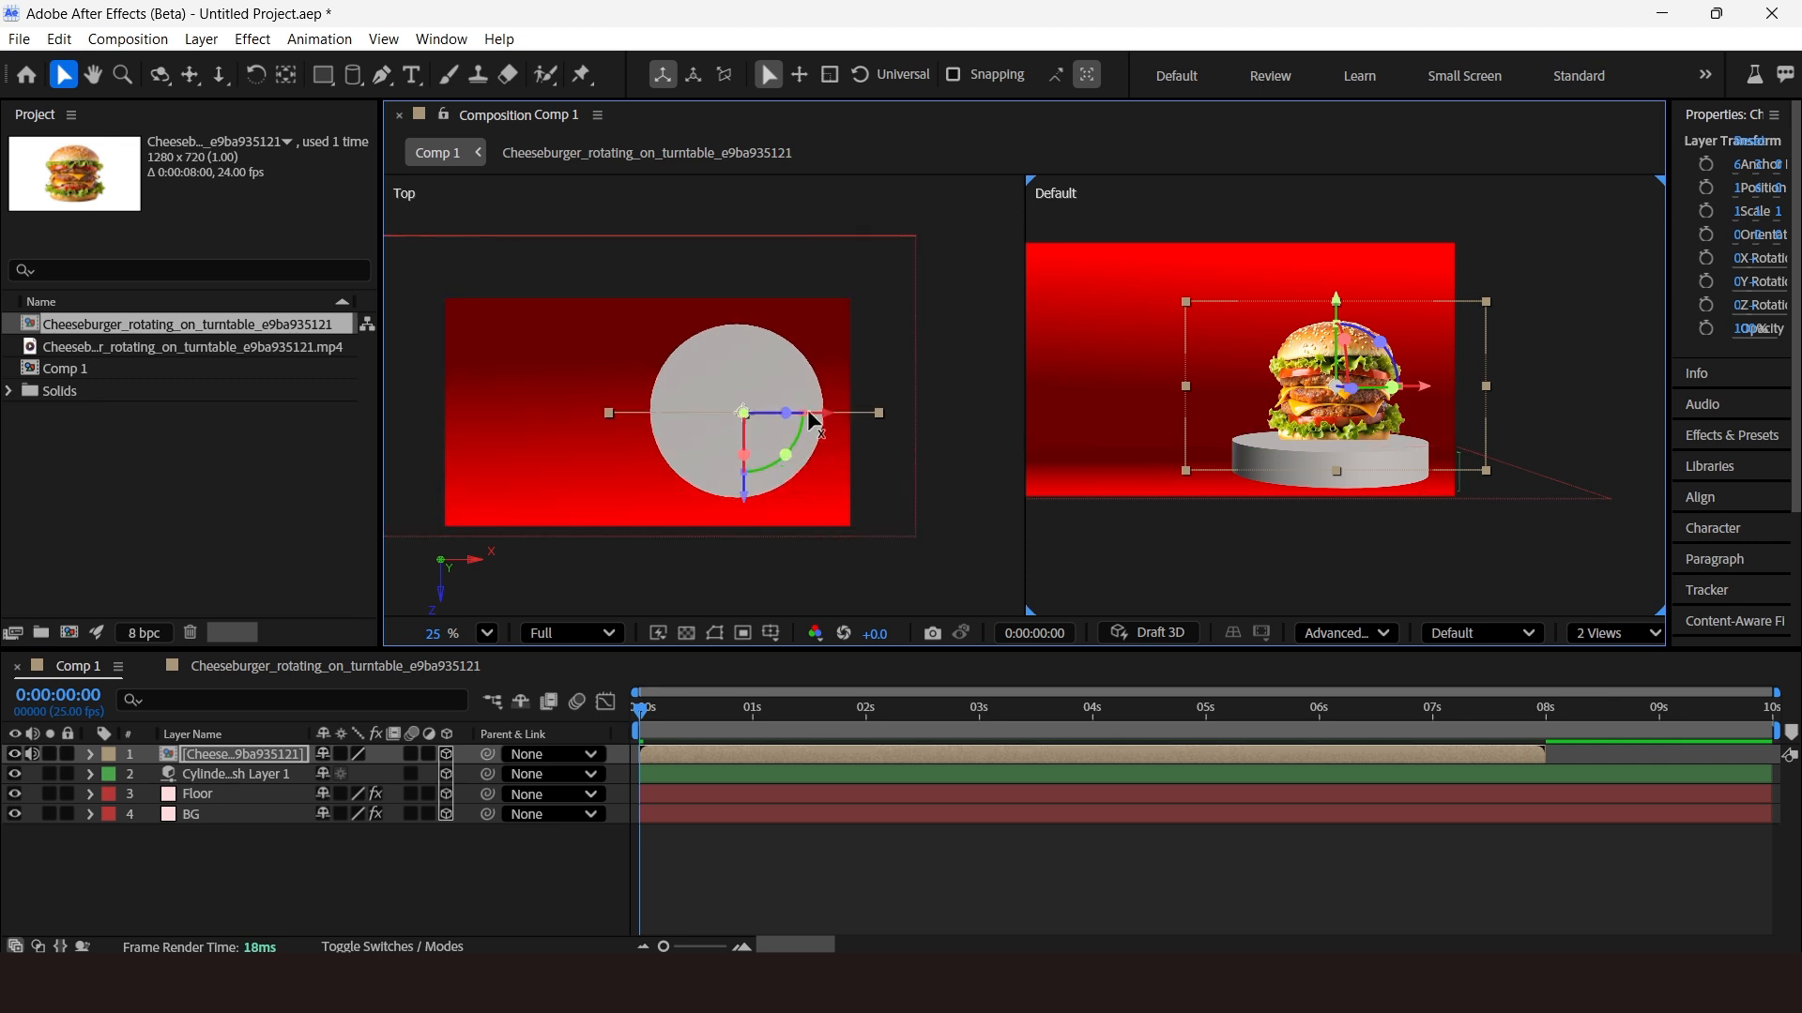
{"action": "left_click_drag", "start_coordinate": [812, 421], "coordinate": [815, 430]}
{"action": "left_click_drag", "start_coordinate": [1323, 302], "coordinate": [1324, 292]}
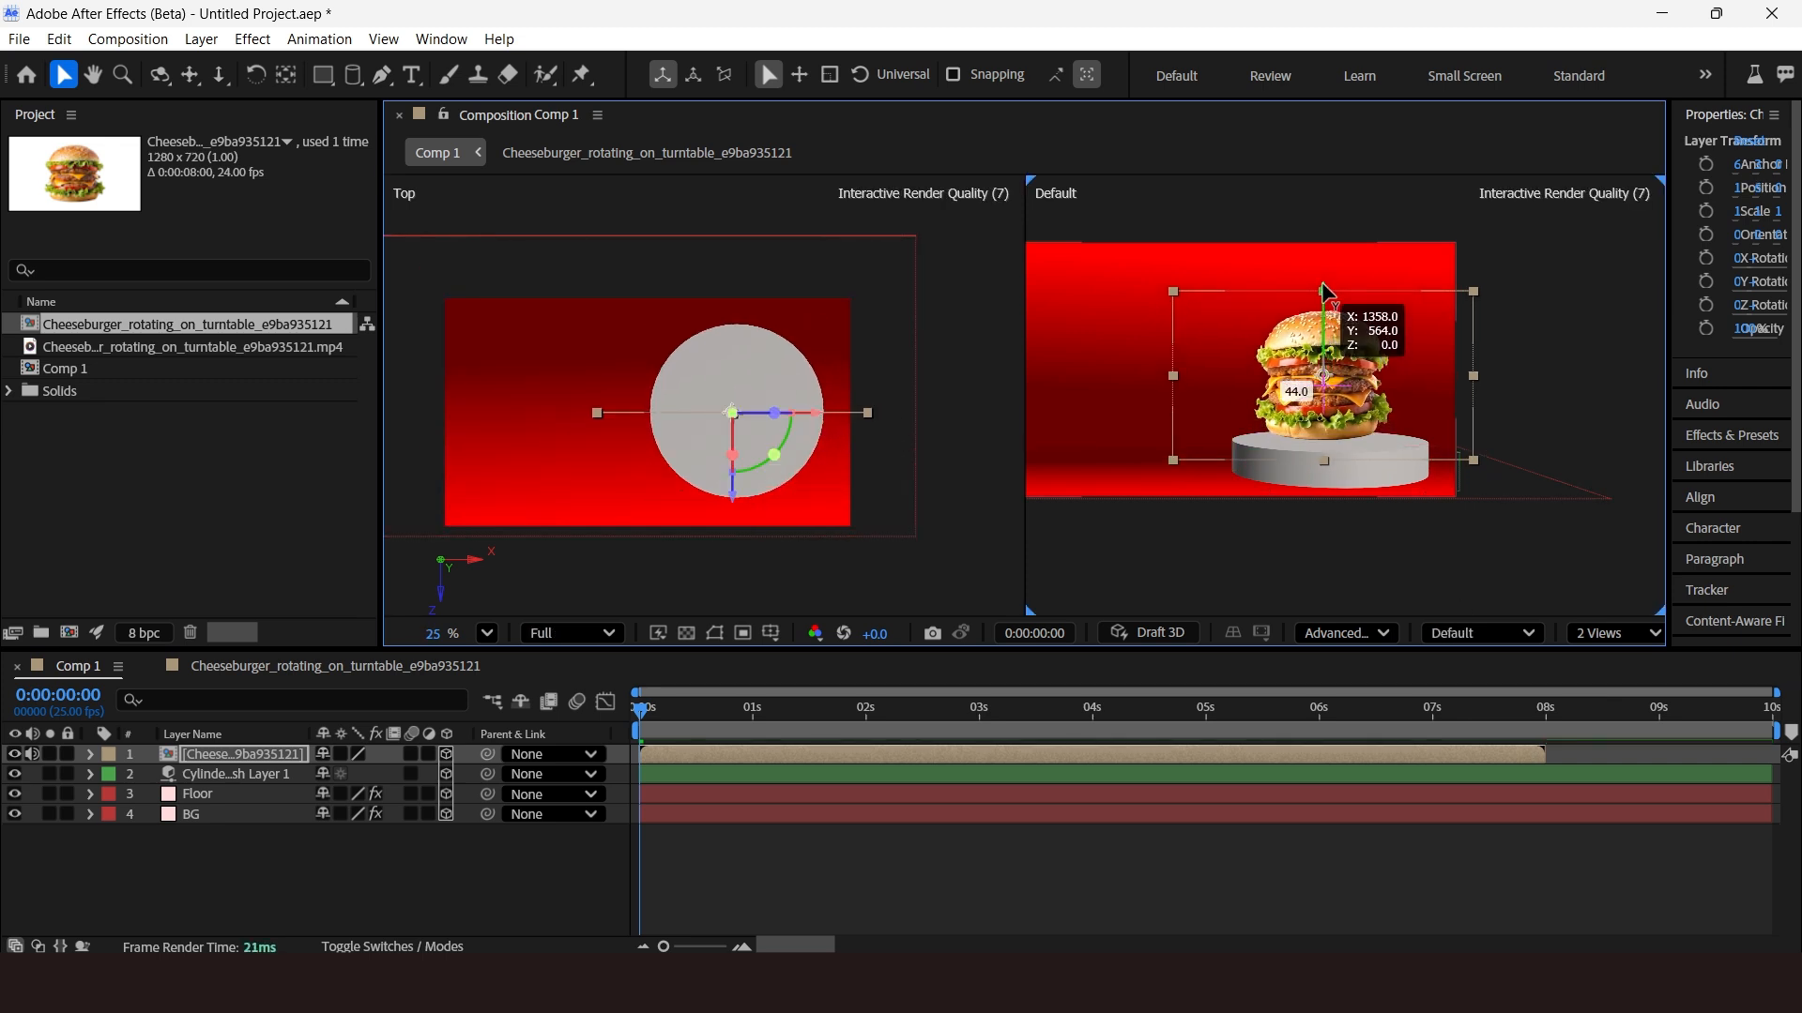
Scale the burger layer to 137% and adjust its position on top of the cylinder.
{"action": "left_click", "coordinate": [234, 754]}
{"action": "key", "text": "s"}
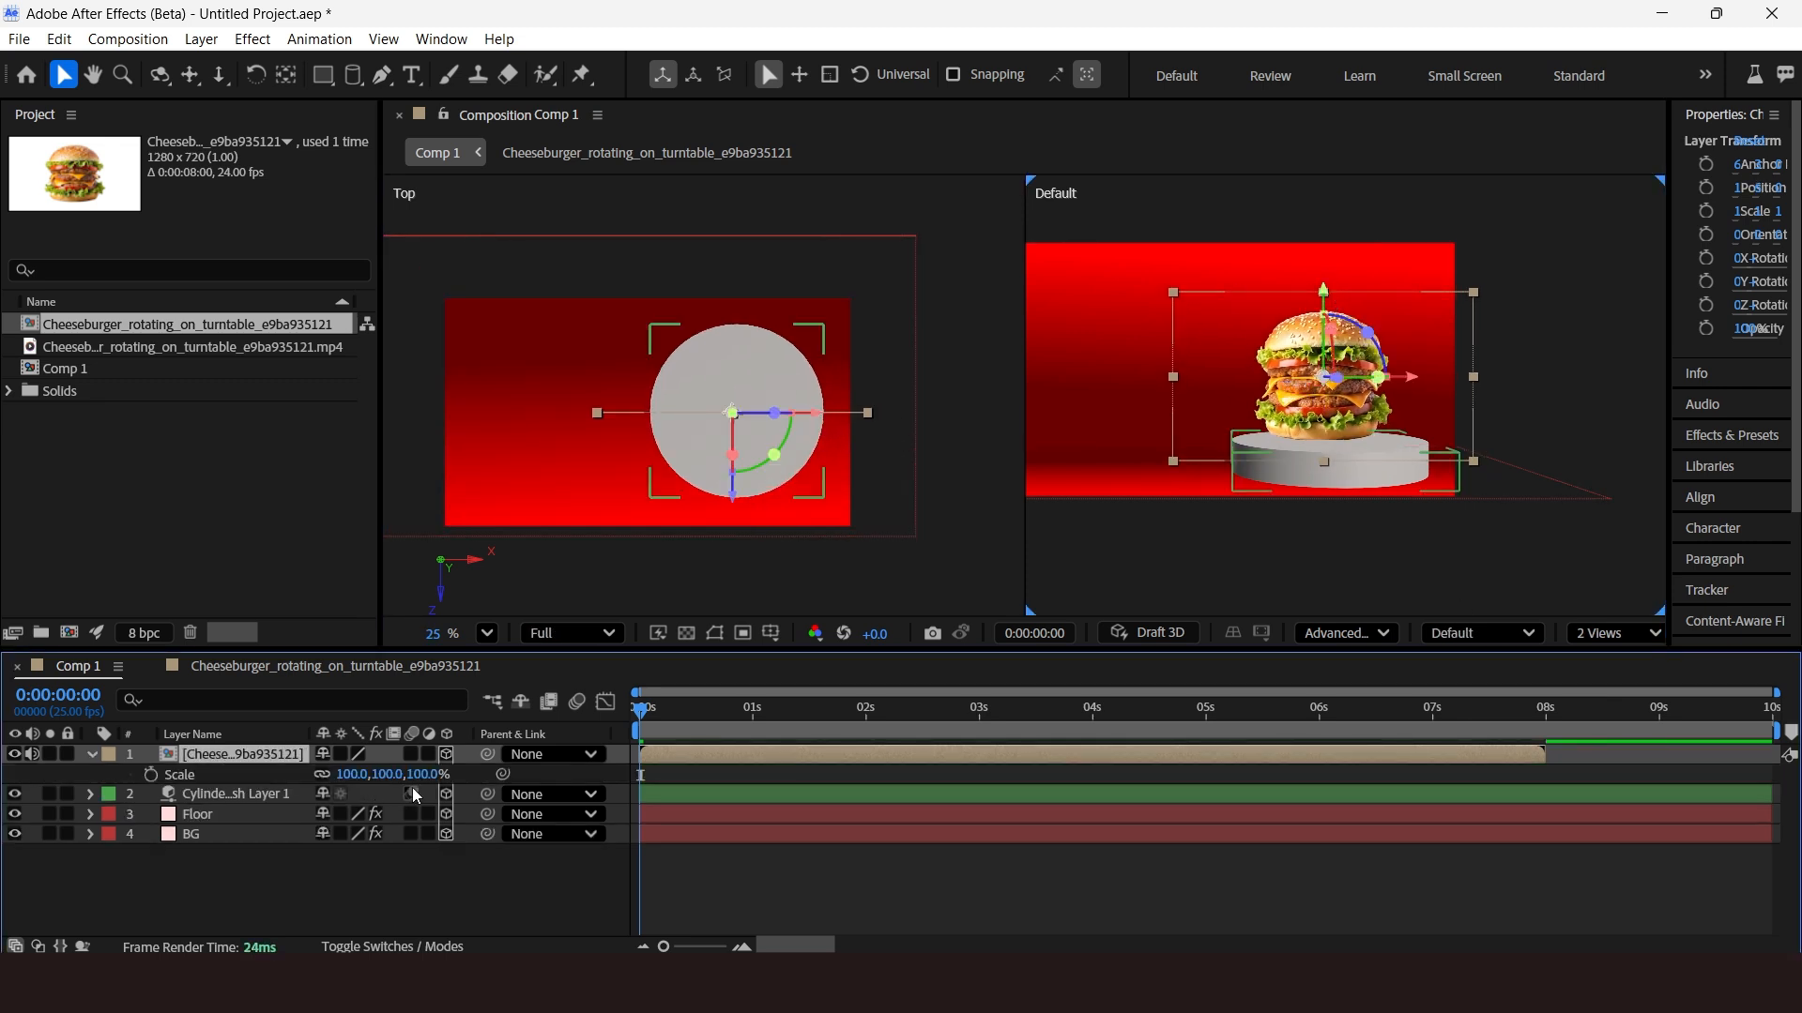
{"action": "left_click_drag", "start_coordinate": [431, 777], "coordinate": [453, 787]}
{"action": "left_click_drag", "start_coordinate": [1324, 290], "coordinate": [1326, 277]}
{"action": "left_click_drag", "start_coordinate": [731, 488], "coordinate": [733, 484]}
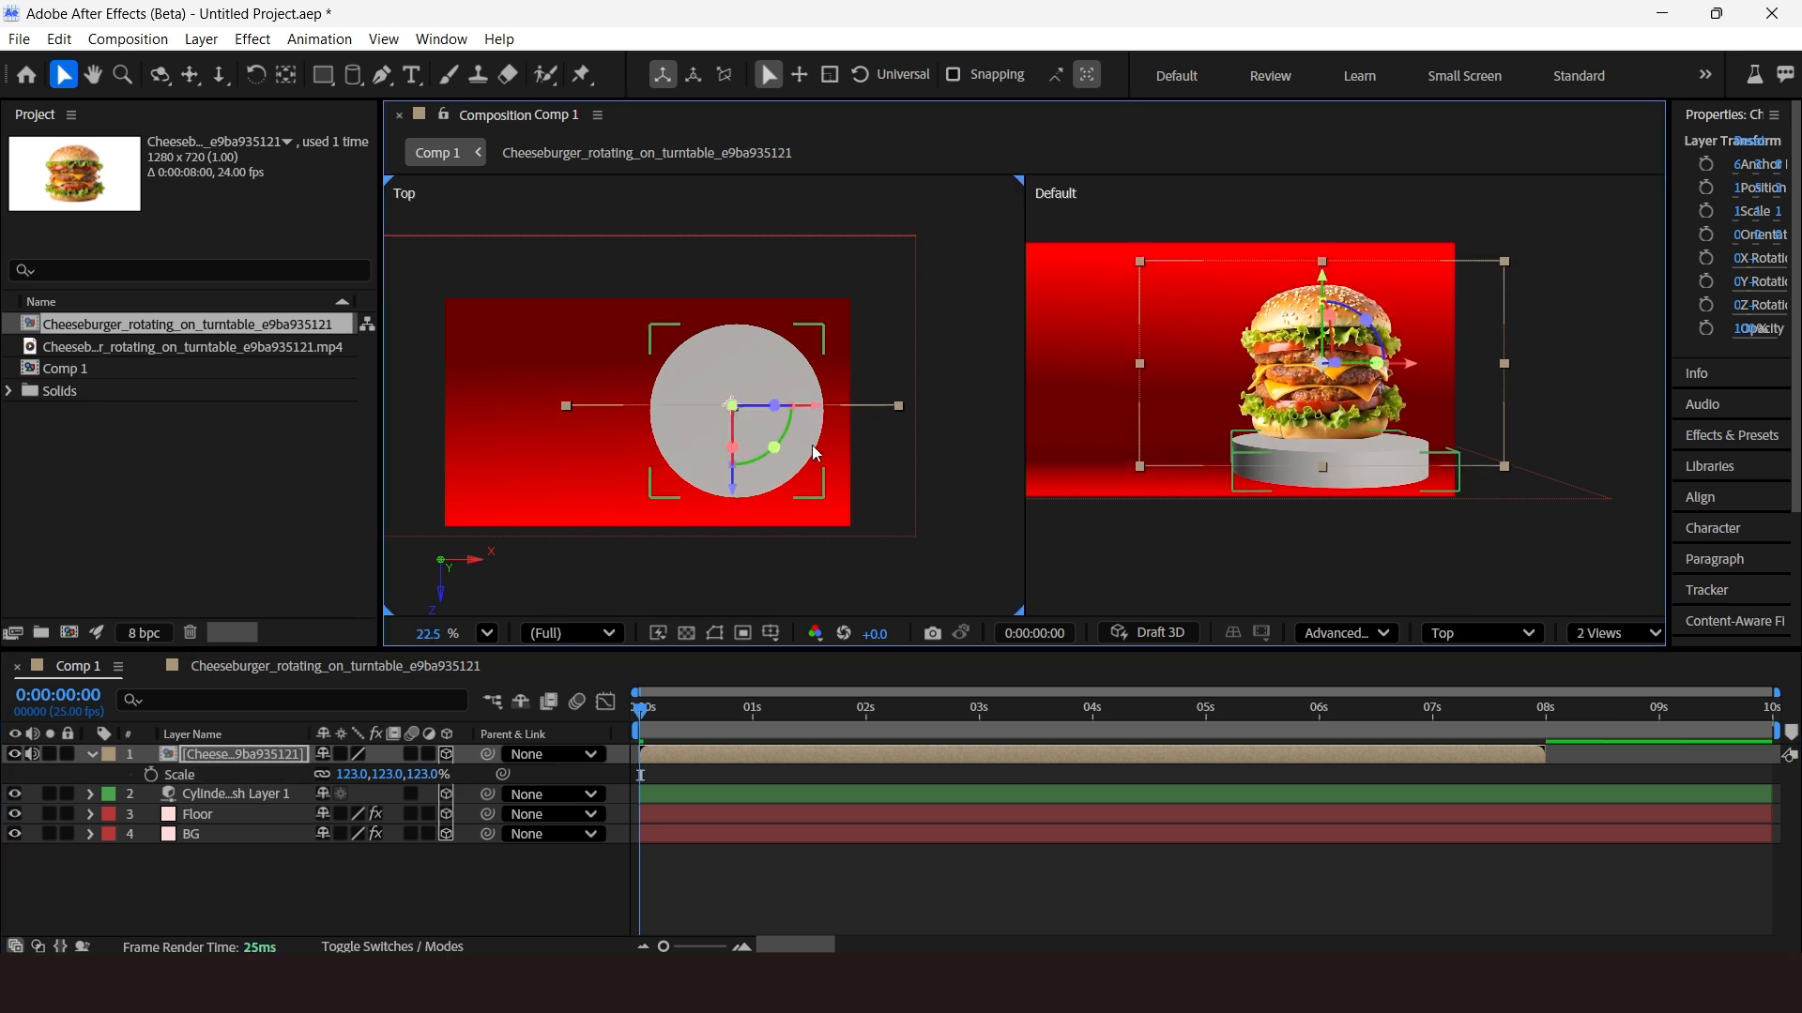
{"action": "left_click_drag", "start_coordinate": [818, 406], "coordinate": [823, 408]}
{"action": "left_click_drag", "start_coordinate": [738, 489], "coordinate": [737, 510]}
{"action": "left_click_drag", "start_coordinate": [423, 775], "coordinate": [437, 775]}
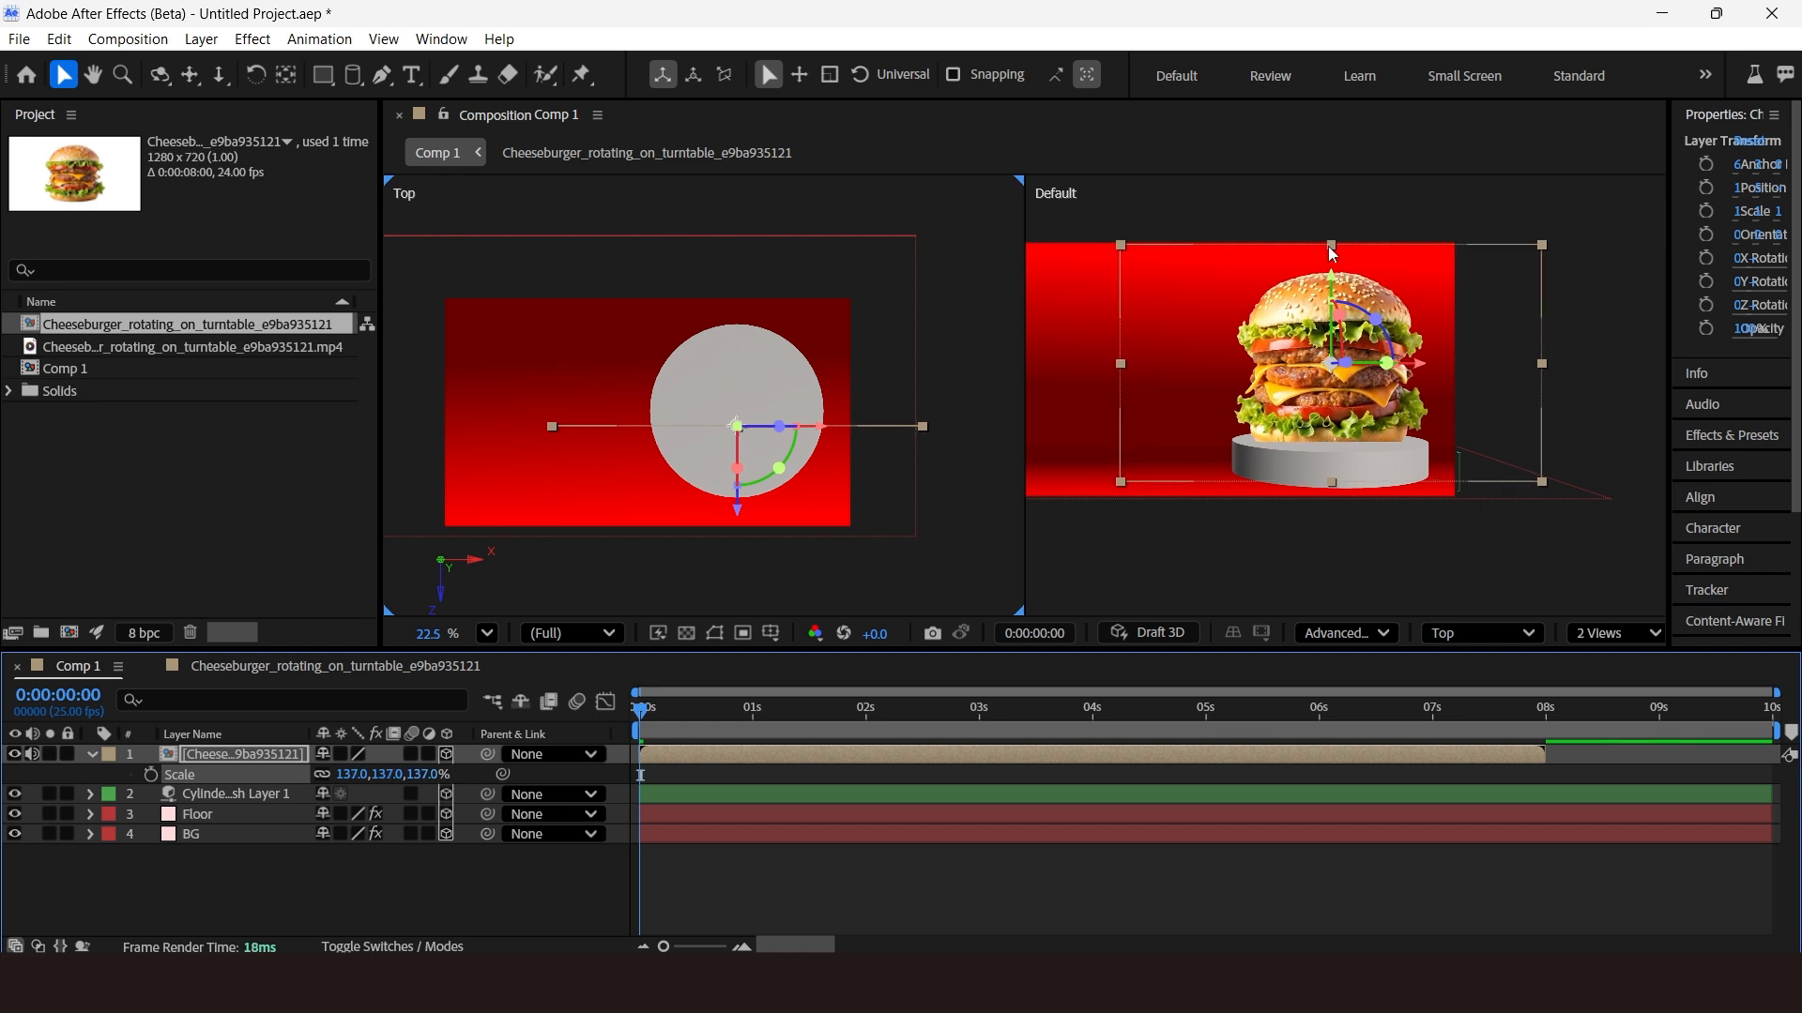
{"action": "left_click_drag", "start_coordinate": [1332, 276], "coordinate": [1332, 263]}
{"action": "left_click", "coordinate": [1590, 634]}
{"action": "left_click", "coordinate": [1599, 664]}
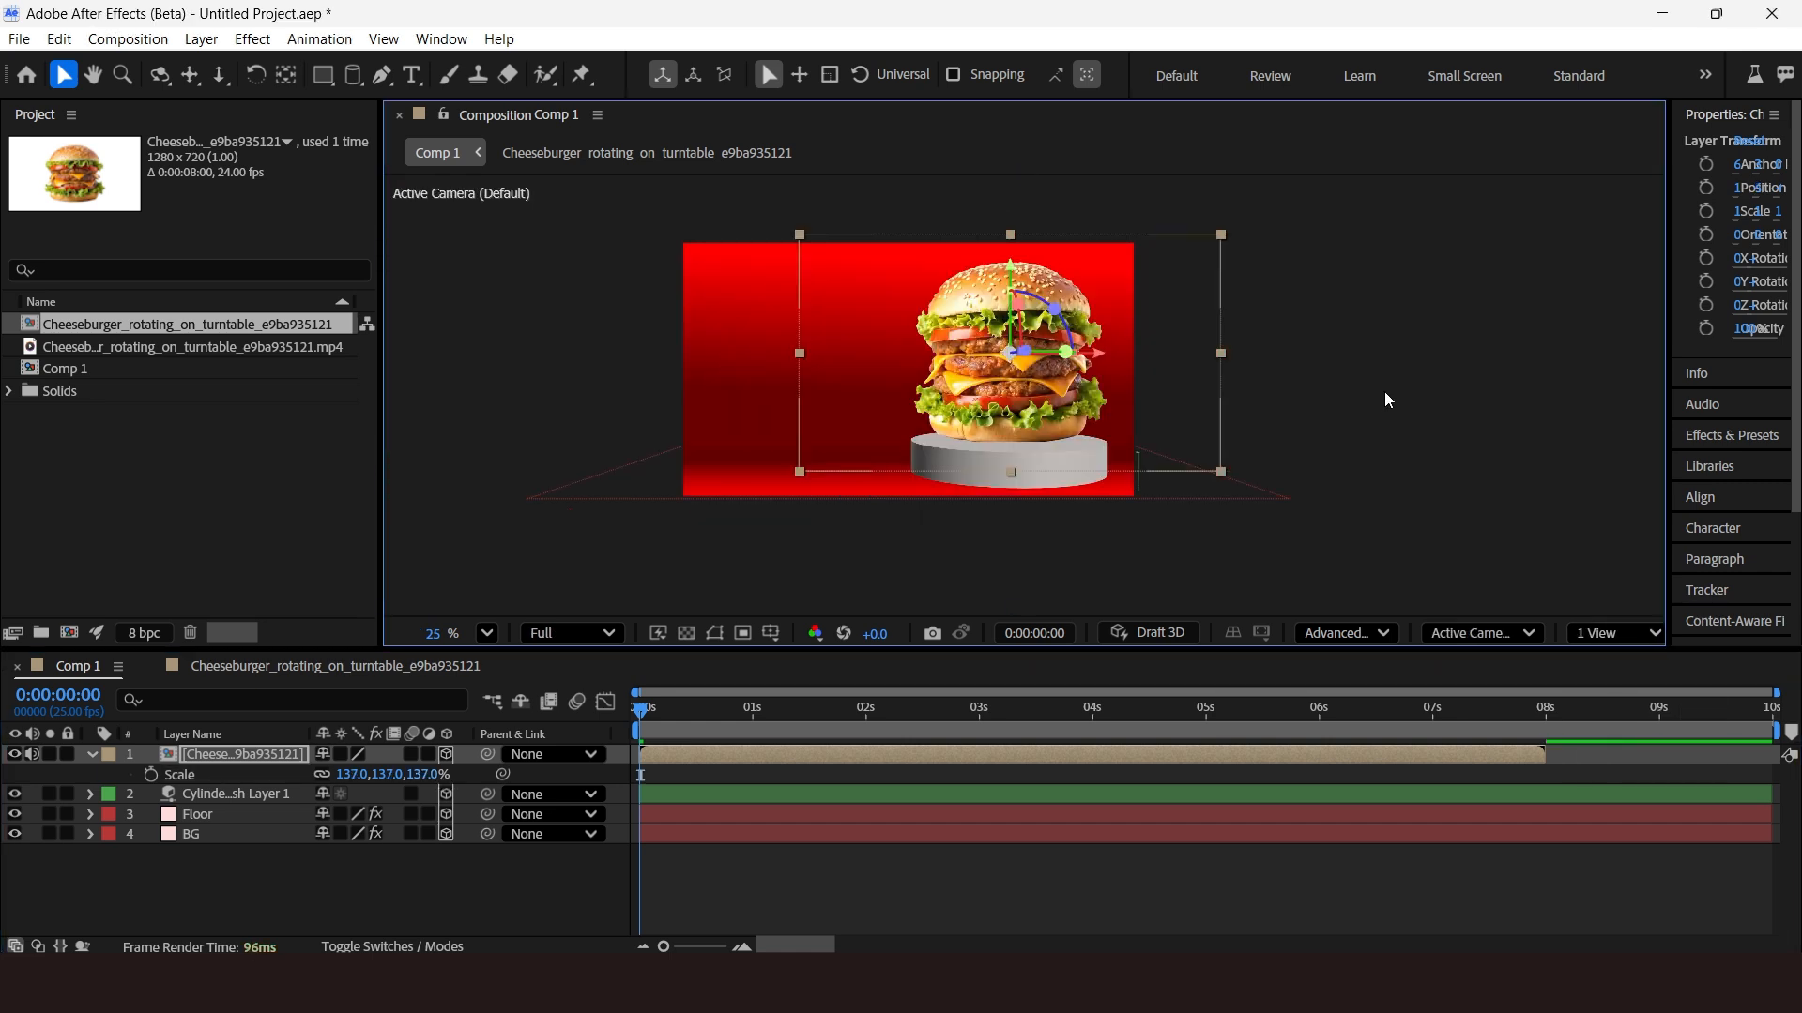
Set the work area end at 0:00:07:24 and play a preview of the composition.
{"action": "left_click", "coordinate": [1388, 398]}
{"action": "left_click", "coordinate": [92, 755]}
{"action": "left_click_drag", "start_coordinate": [640, 710], "coordinate": [1512, 825]}
{"action": "key", "text": "n"}
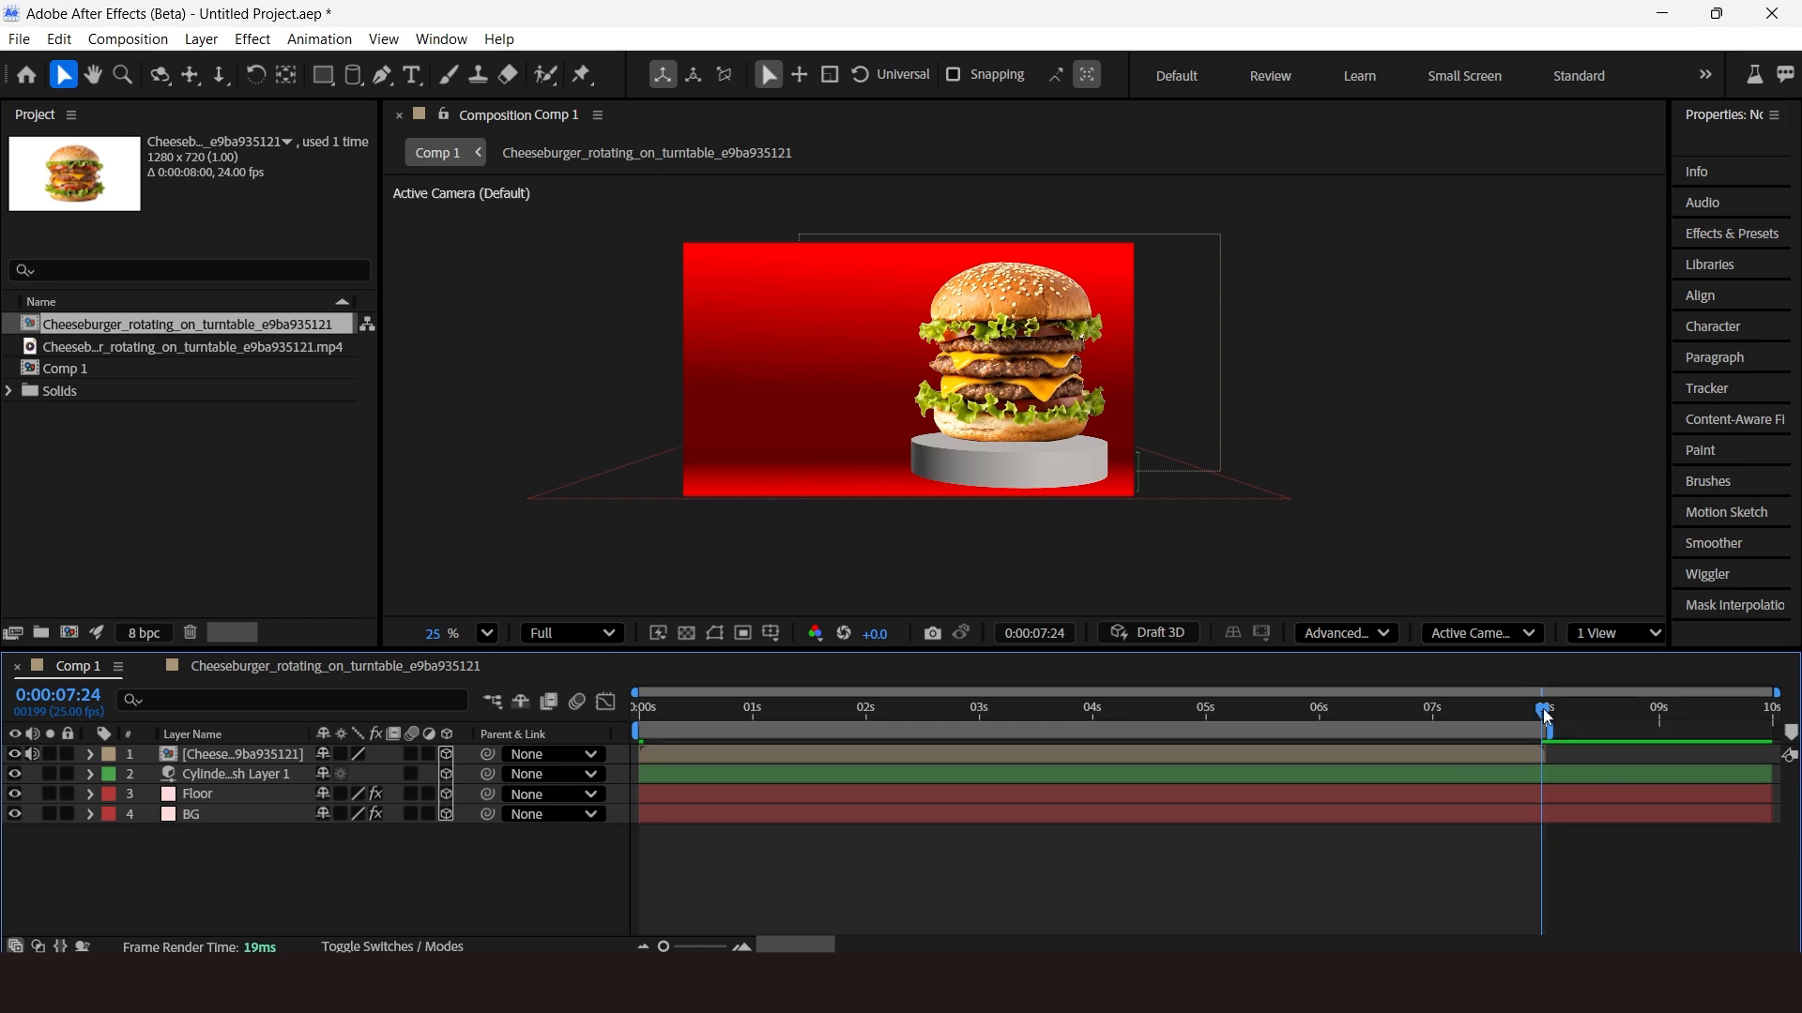
{"action": "key", "text": "space"}
{"action": "left_click_drag", "start_coordinate": [748, 846], "coordinate": [1514, 868]}
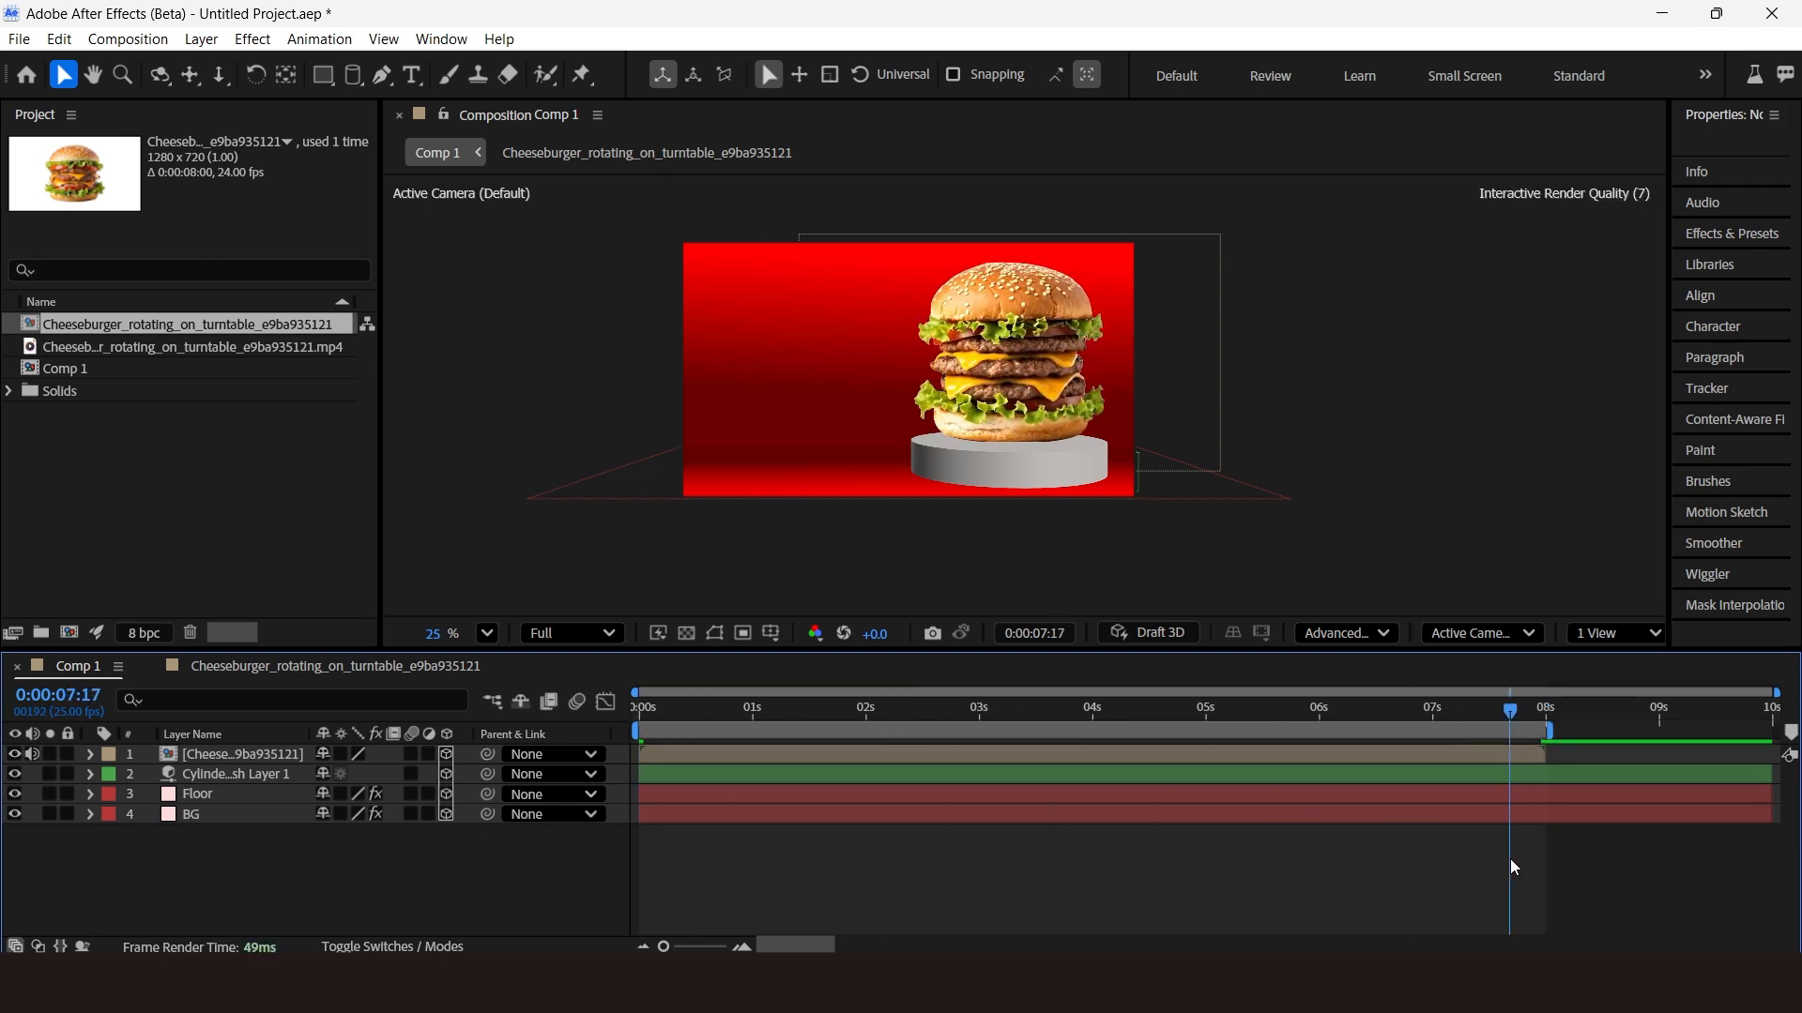
Set the cylinder layer's material base color to red FF0000.
{"action": "left_click", "coordinate": [246, 776]}
{"action": "left_click", "coordinate": [1527, 418]}
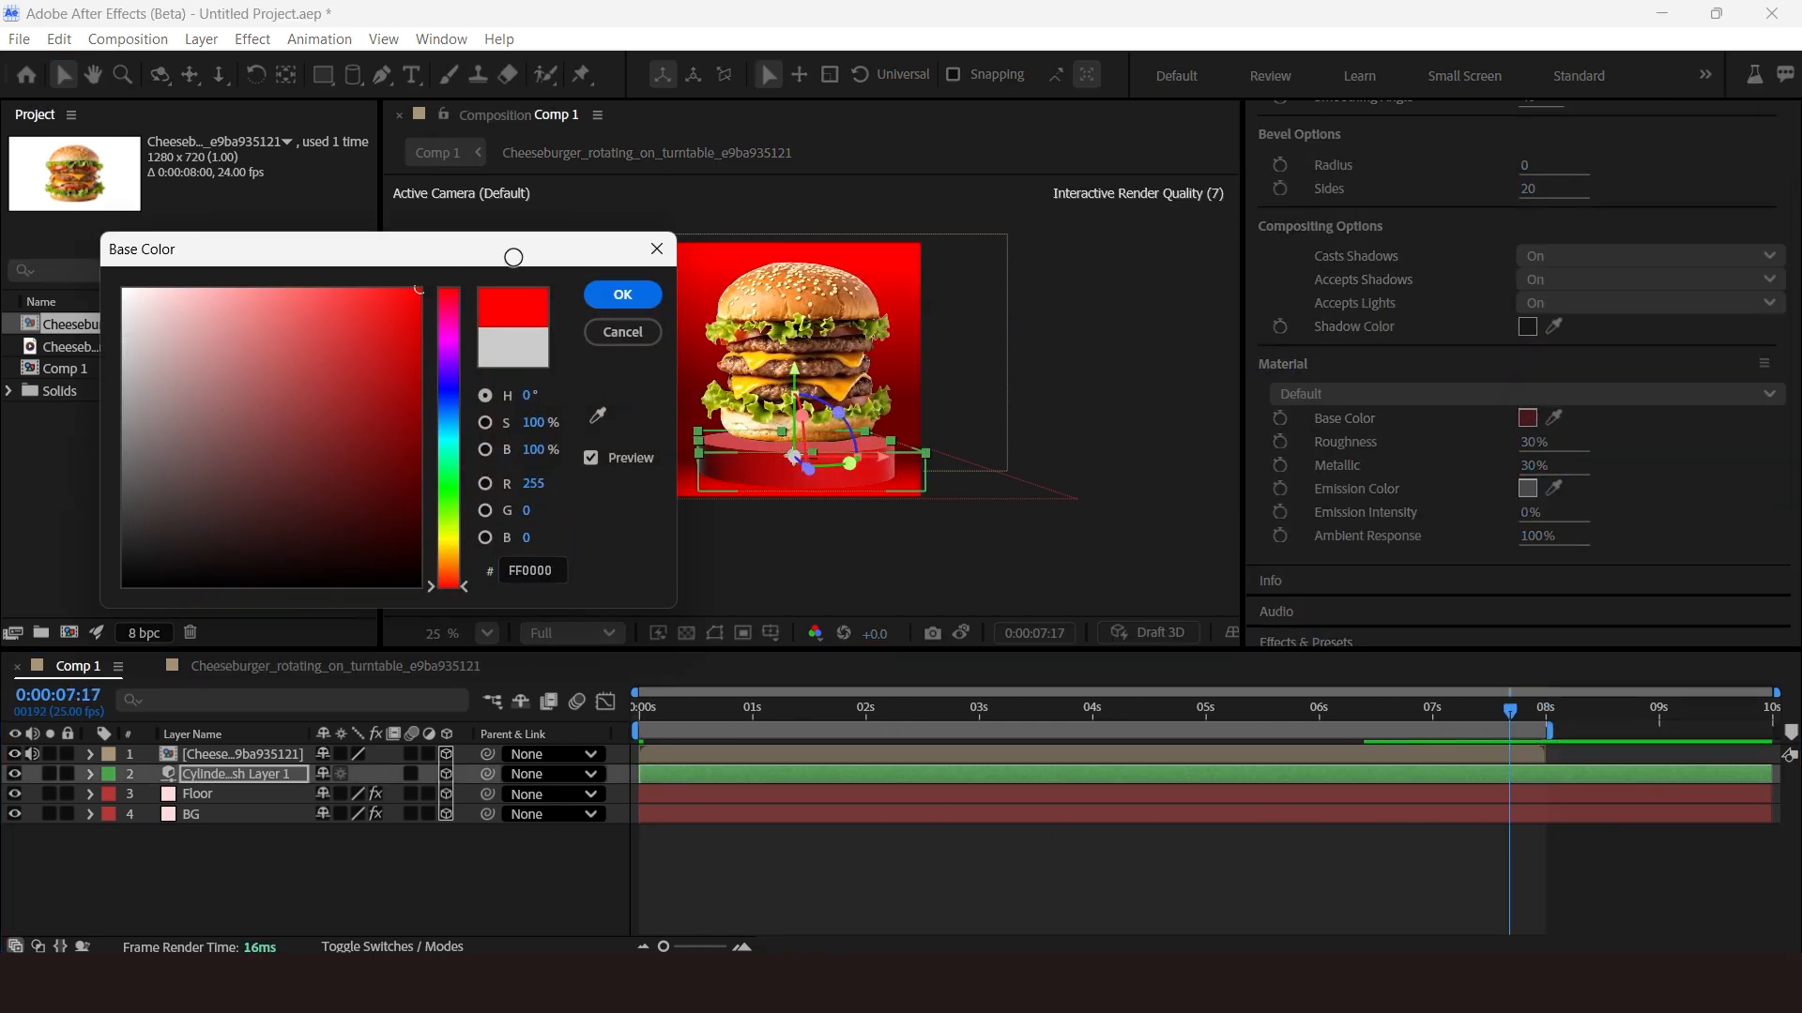
{"action": "left_click", "coordinate": [623, 294]}
Expand the cylinder's bevel options and set the bevel radius to 80.
{"action": "left_click", "coordinate": [90, 775]}
{"action": "scroll", "coordinate": [113, 873], "scroll_direction": "down", "scroll_amount": 1}
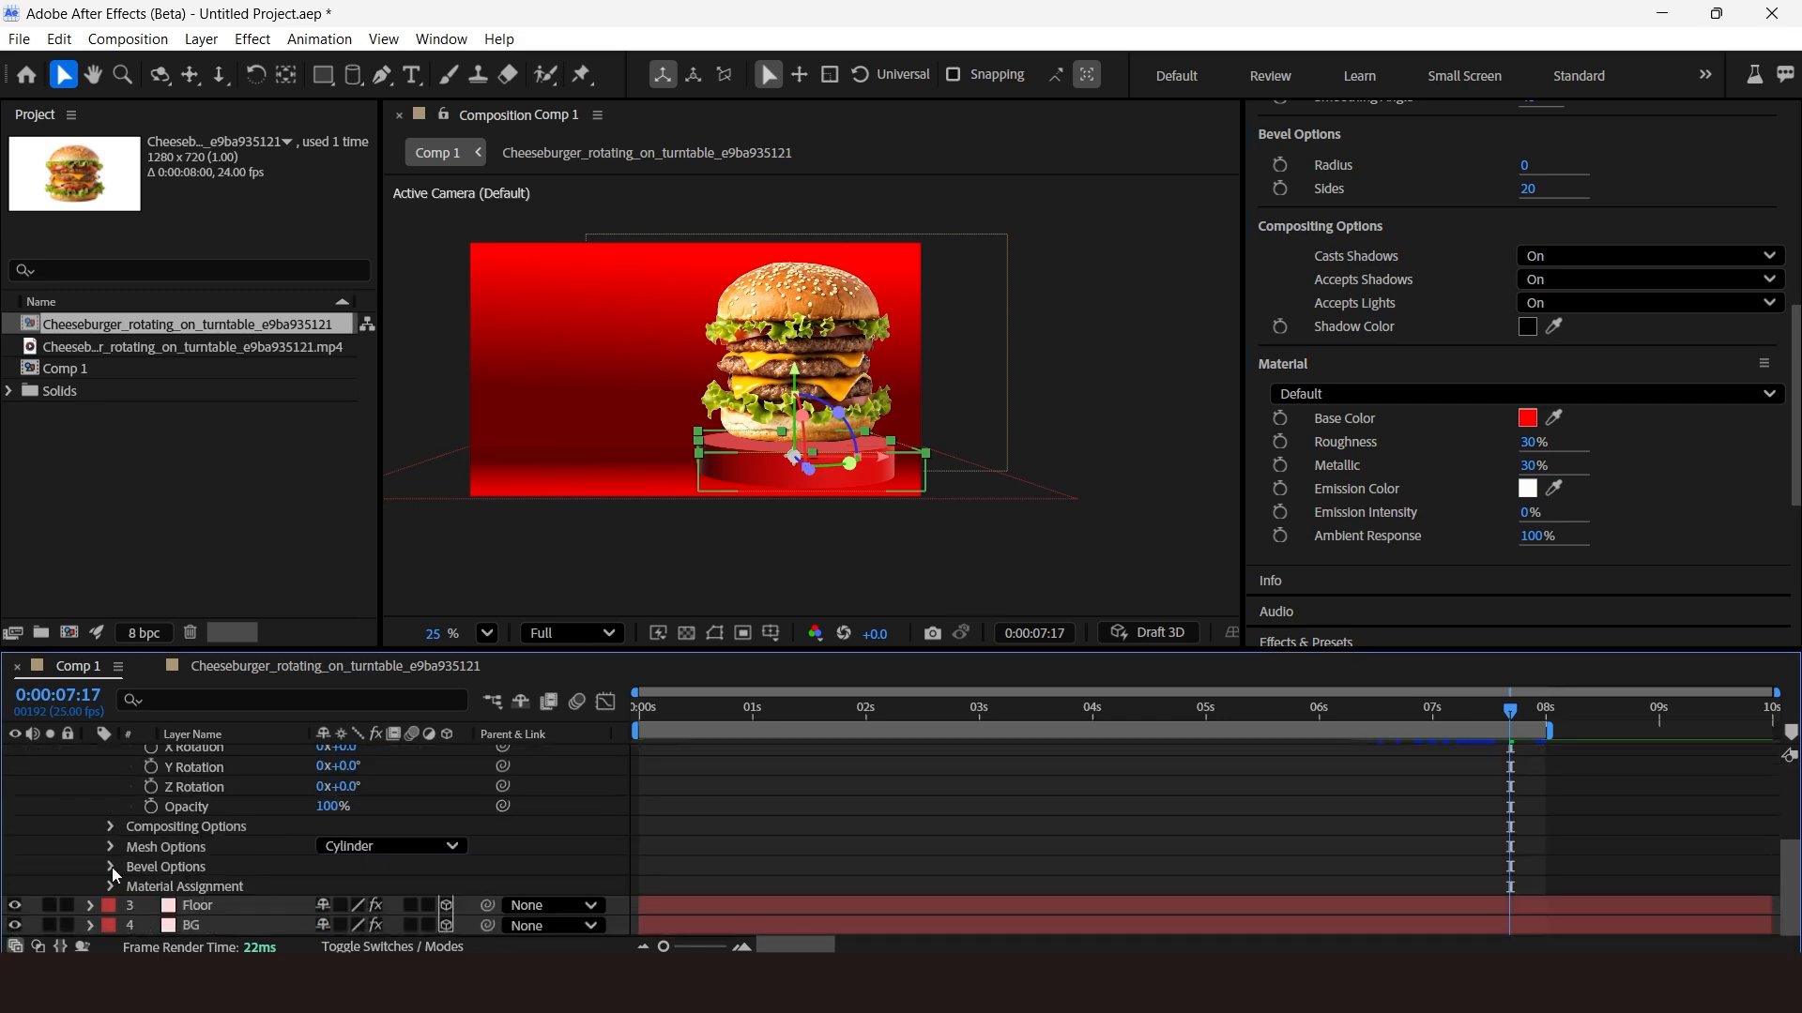
{"action": "left_click", "coordinate": [113, 866]}
{"action": "left_click_drag", "start_coordinate": [322, 896], "coordinate": [394, 895]}
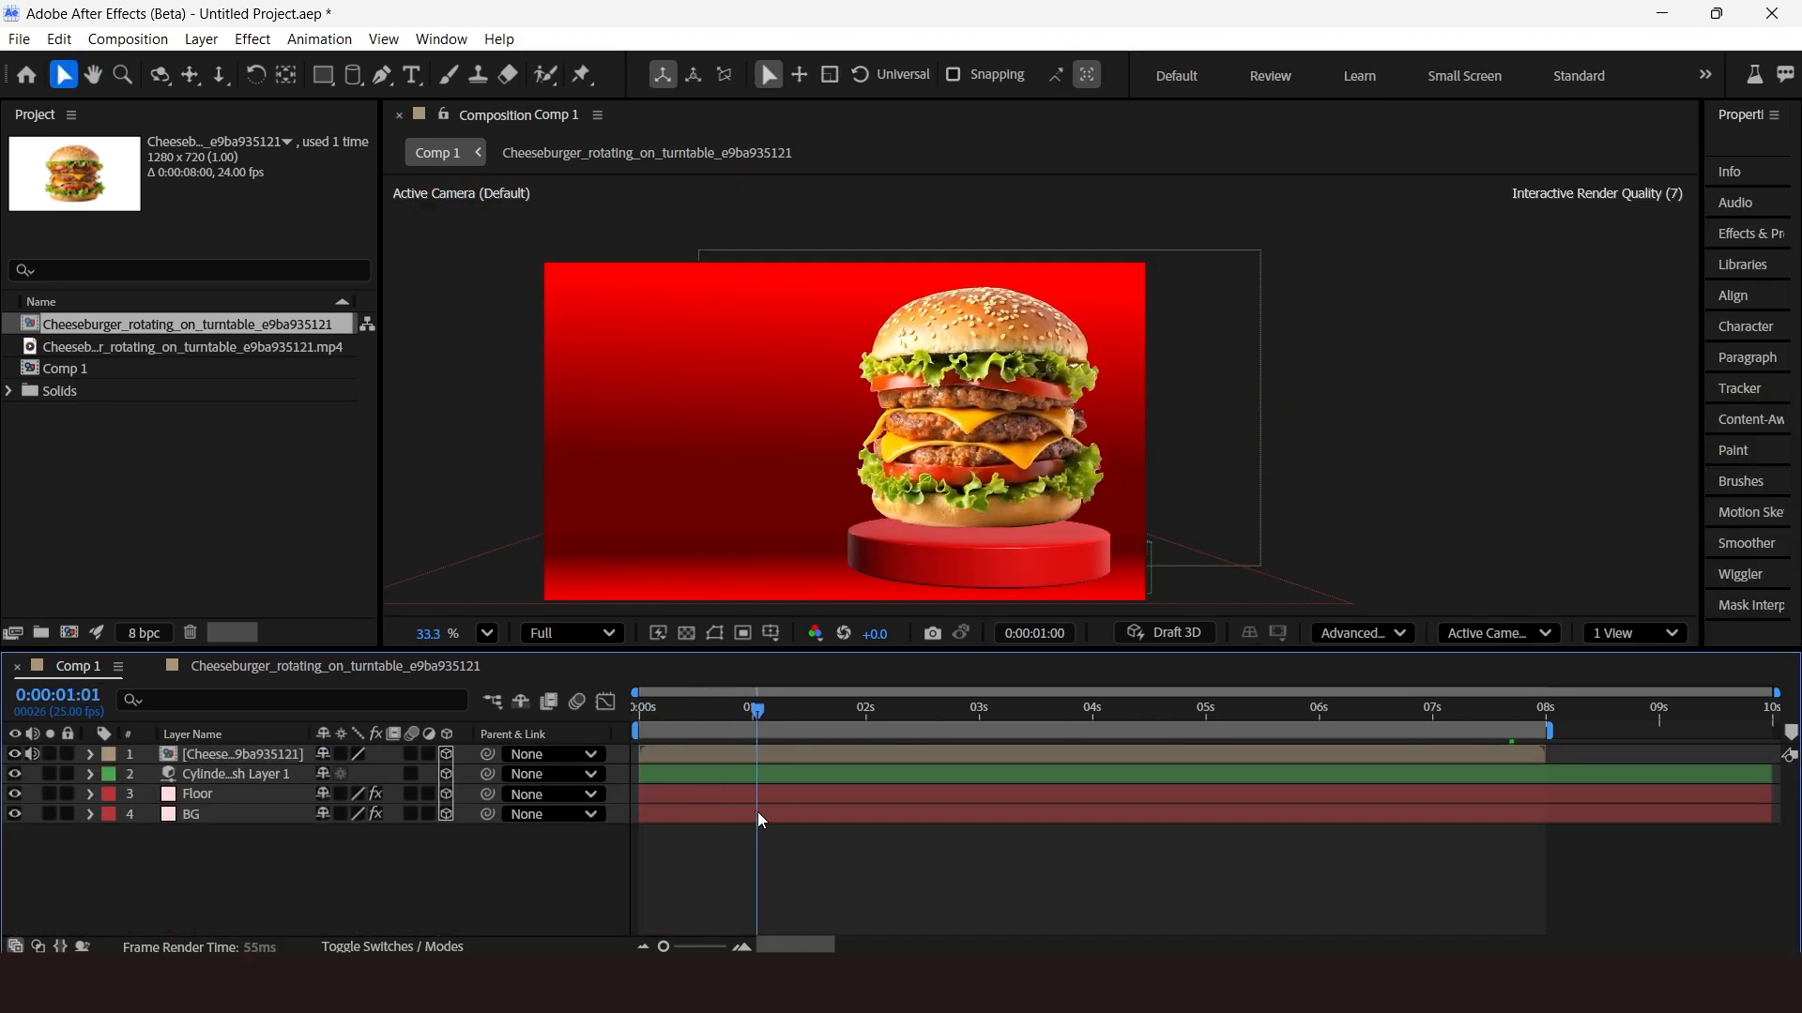
Switch the viewer to two views and move the burger layer to center it over the cylinder in the top view.
{"action": "left_click_drag", "start_coordinate": [762, 820], "coordinate": [1460, 814]}
{"action": "left_click", "coordinate": [1635, 633]}
{"action": "left_click", "coordinate": [1614, 699]}
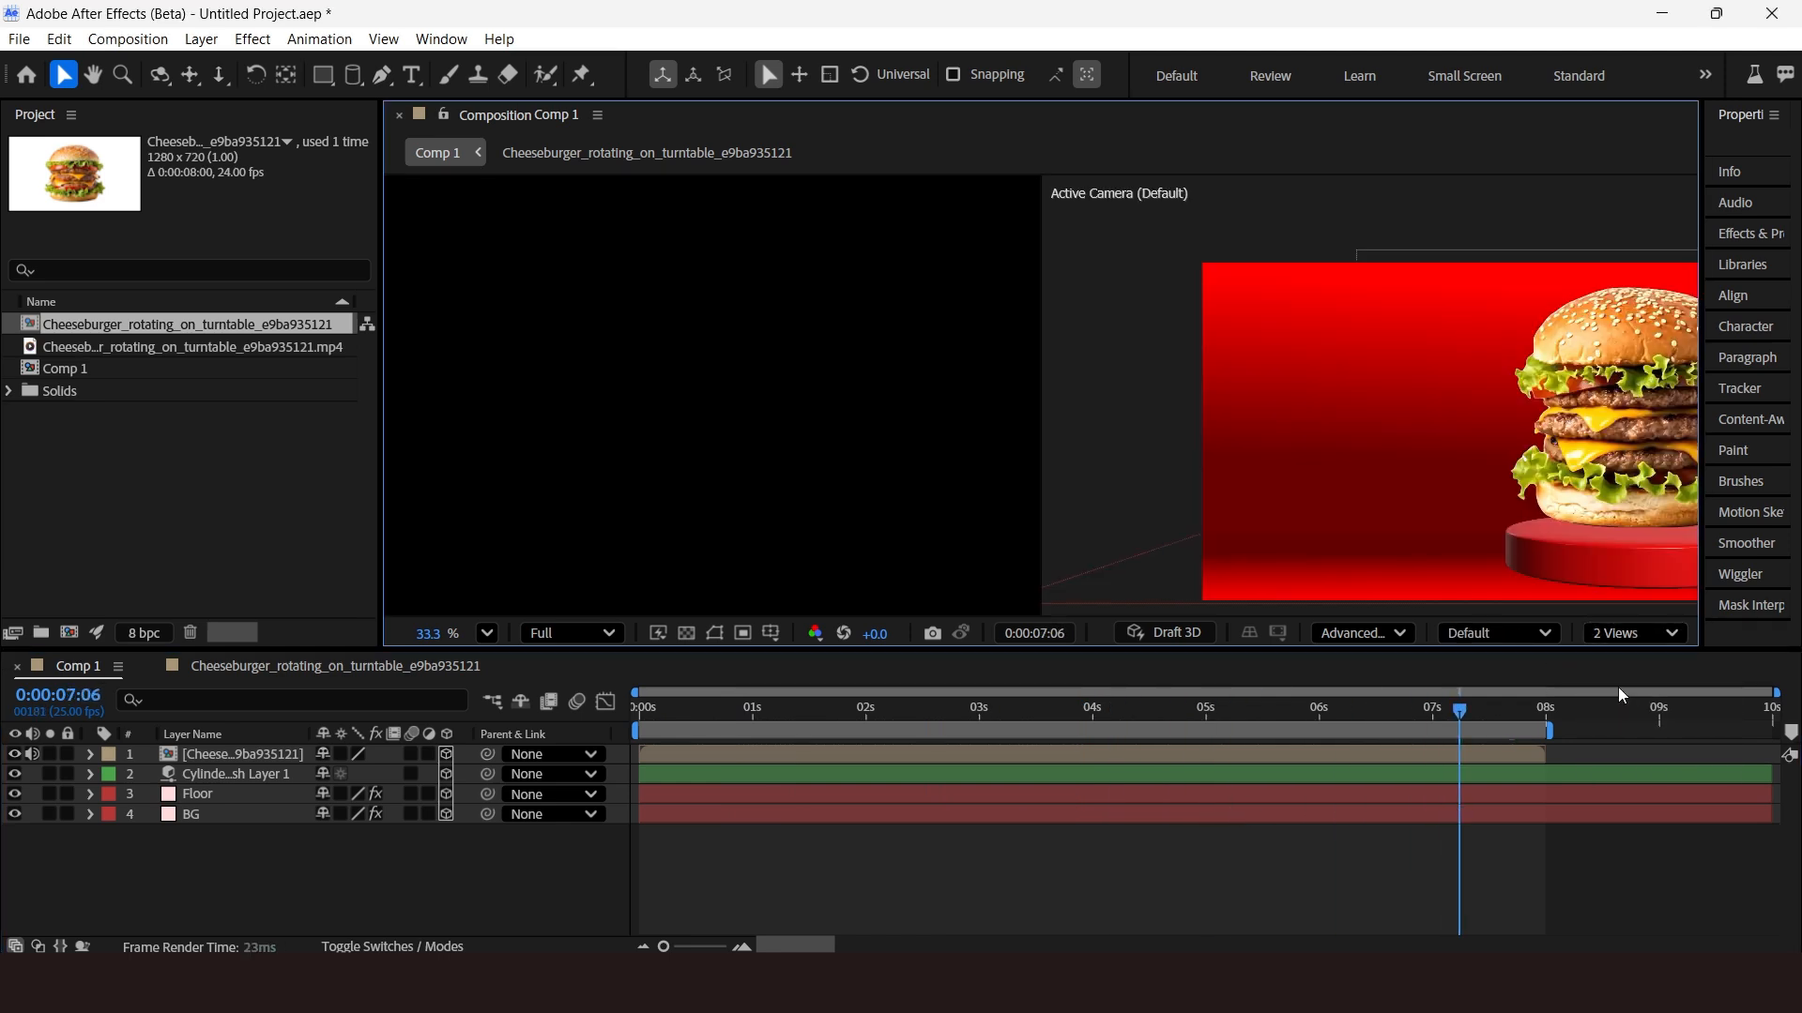
{"action": "left_click", "coordinate": [233, 754]}
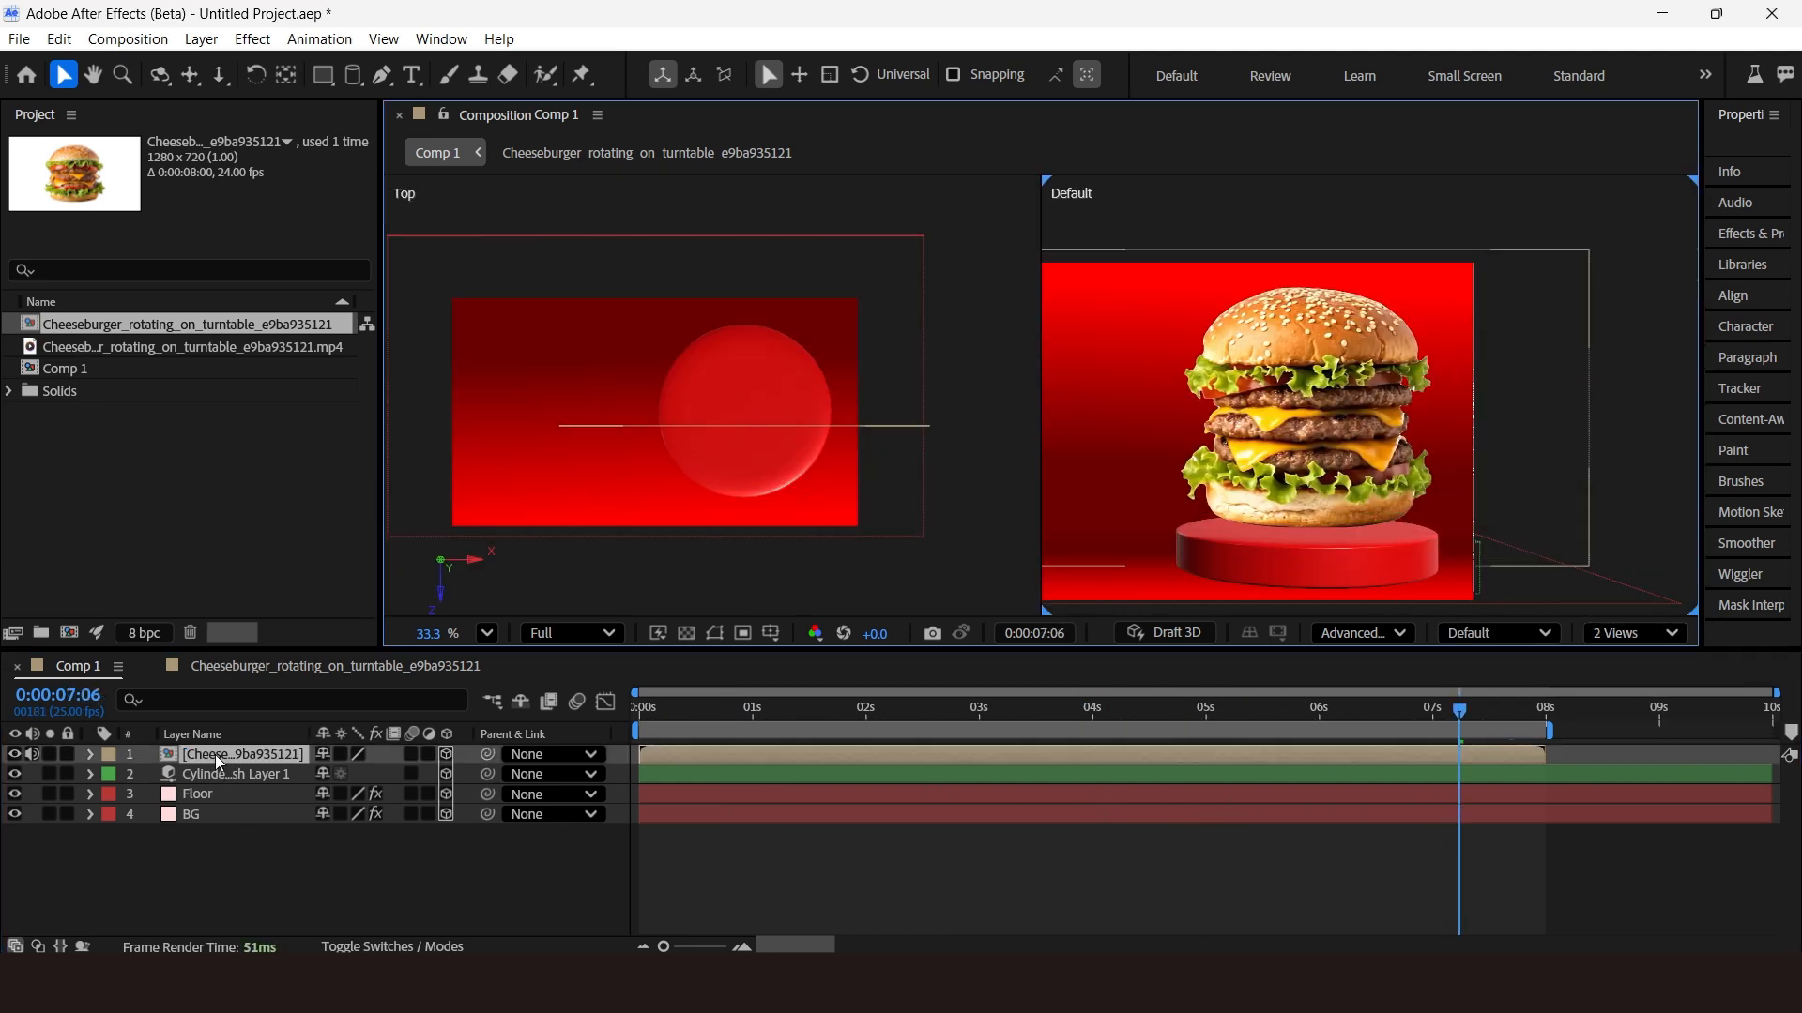
{"action": "left_click_drag", "start_coordinate": [747, 514], "coordinate": [742, 484]}
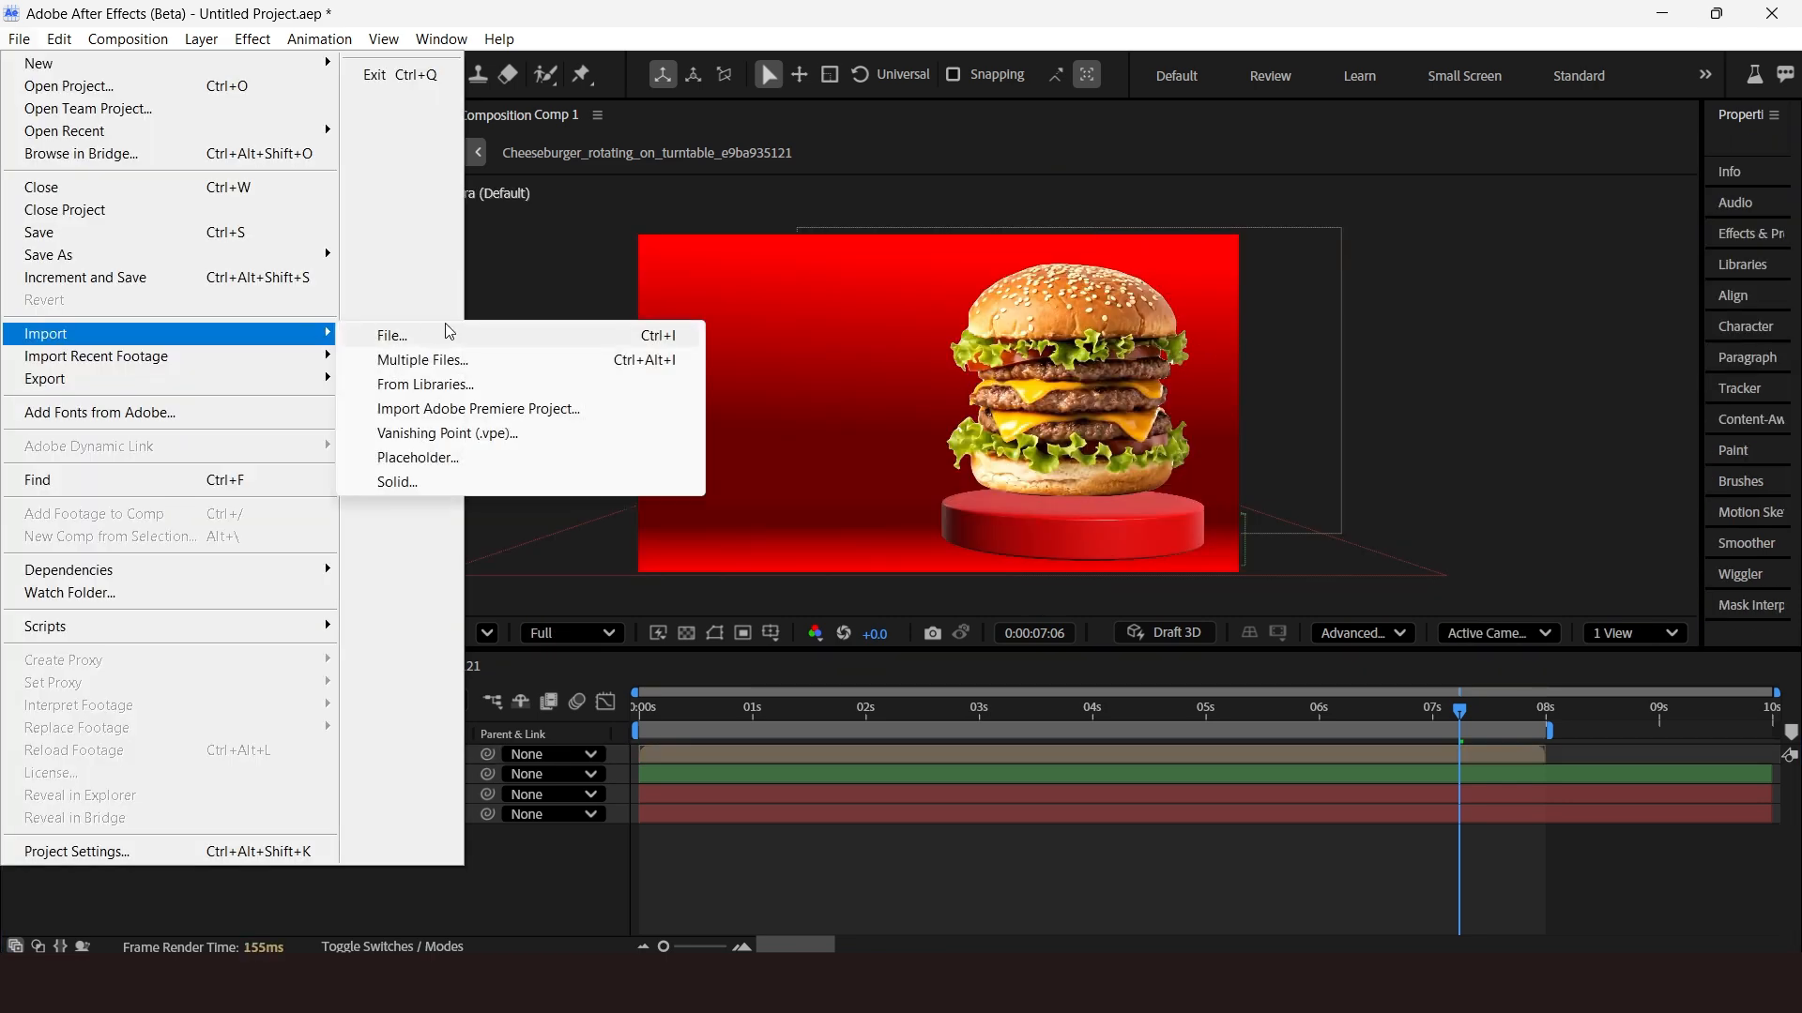
Import the M Logo Illustrator file as a composition.
{"action": "left_click", "coordinate": [437, 339]}
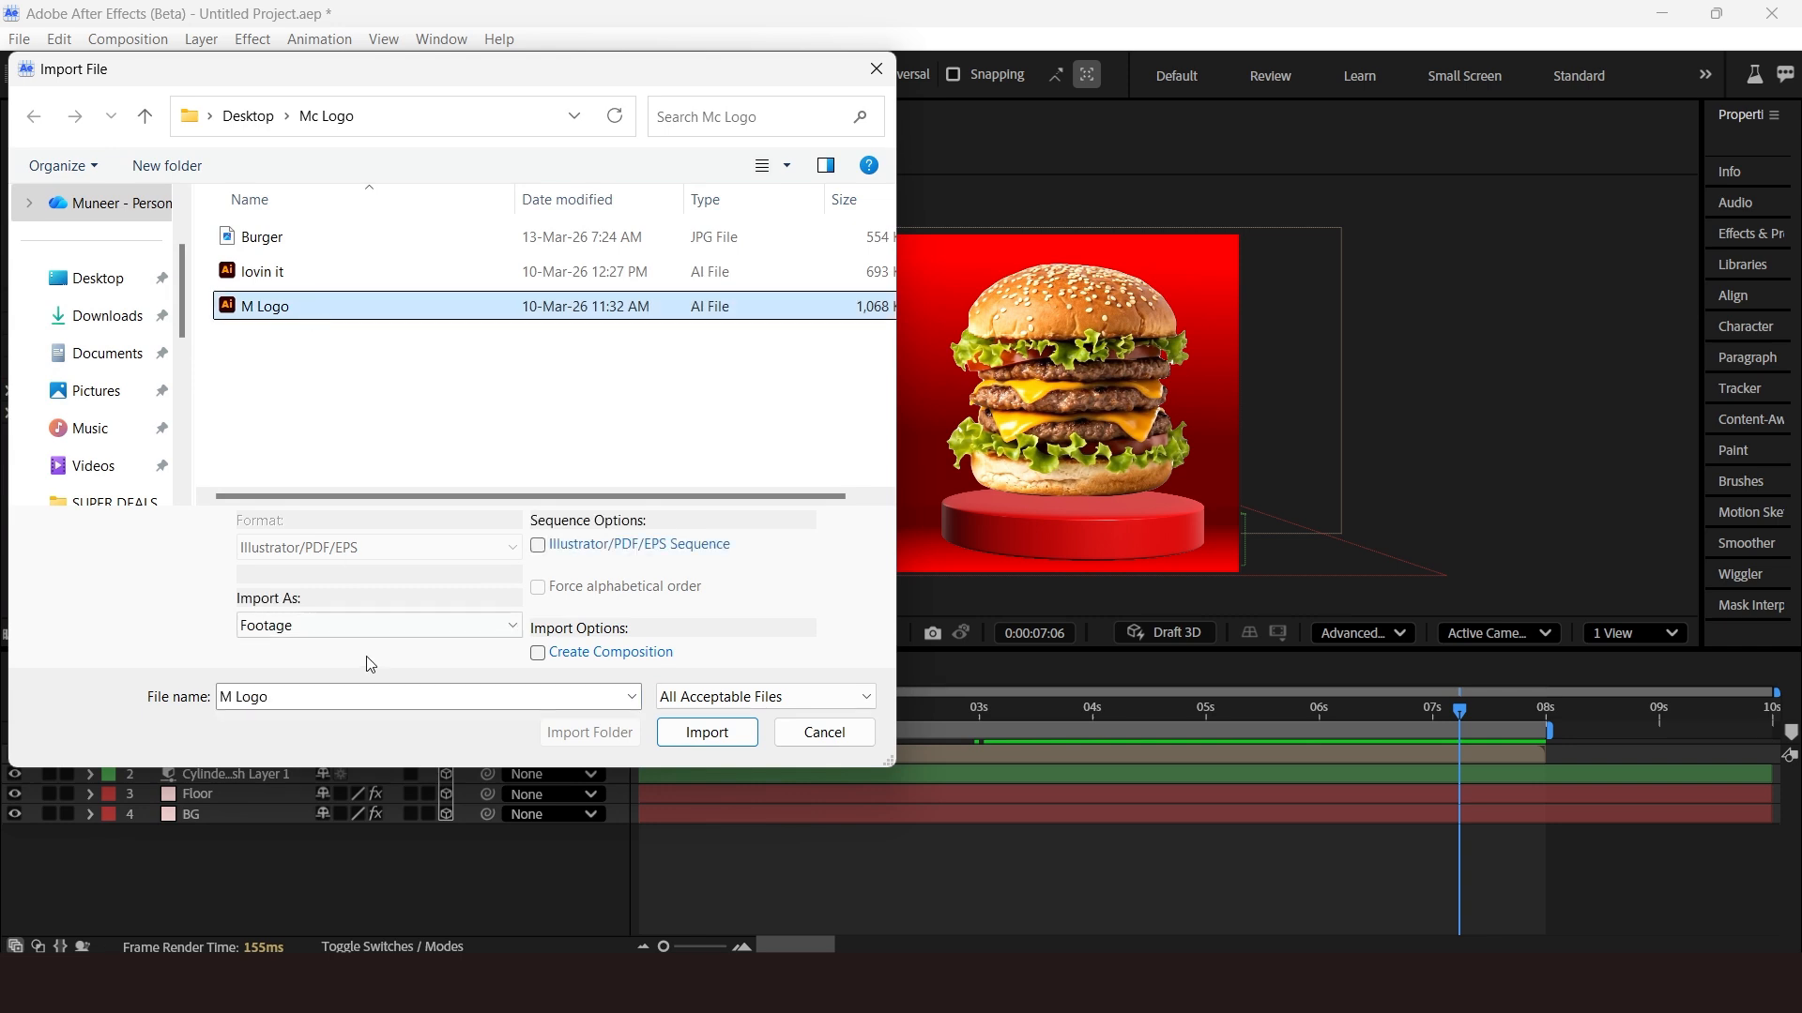
{"action": "left_click", "coordinate": [376, 625]}
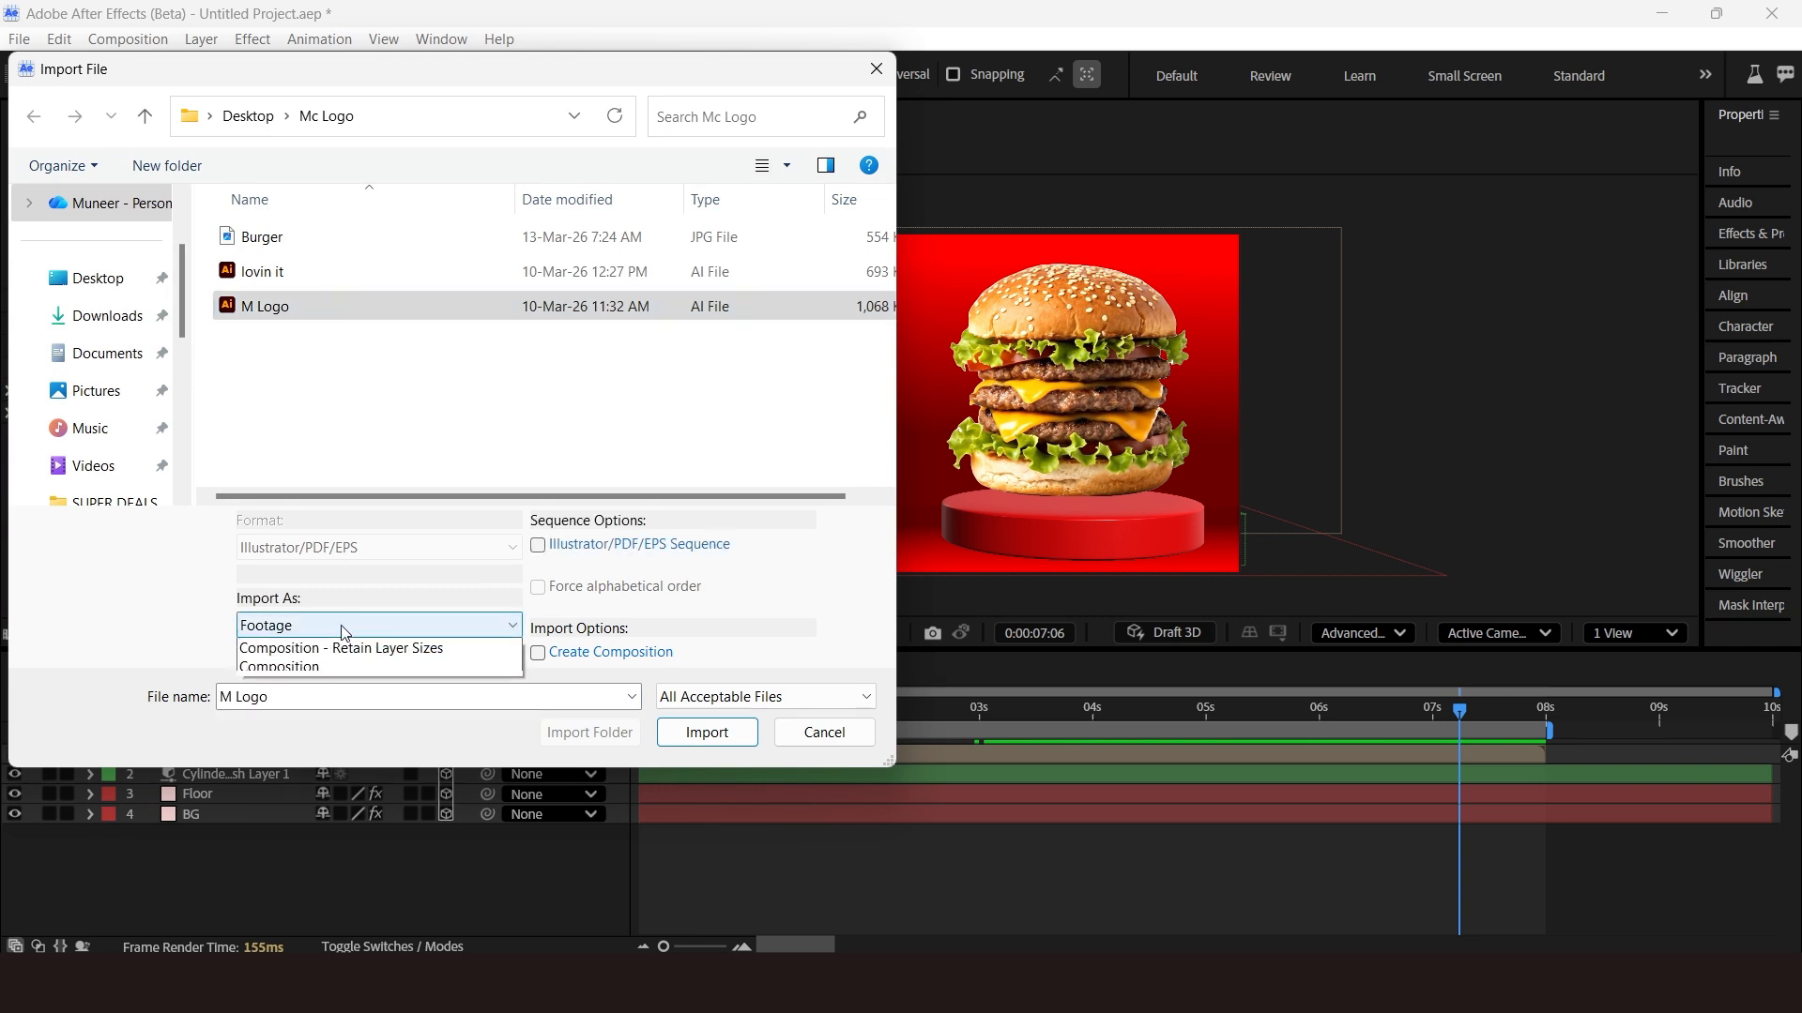
{"action": "left_click", "coordinate": [404, 668]}
{"action": "left_click", "coordinate": [707, 732]}
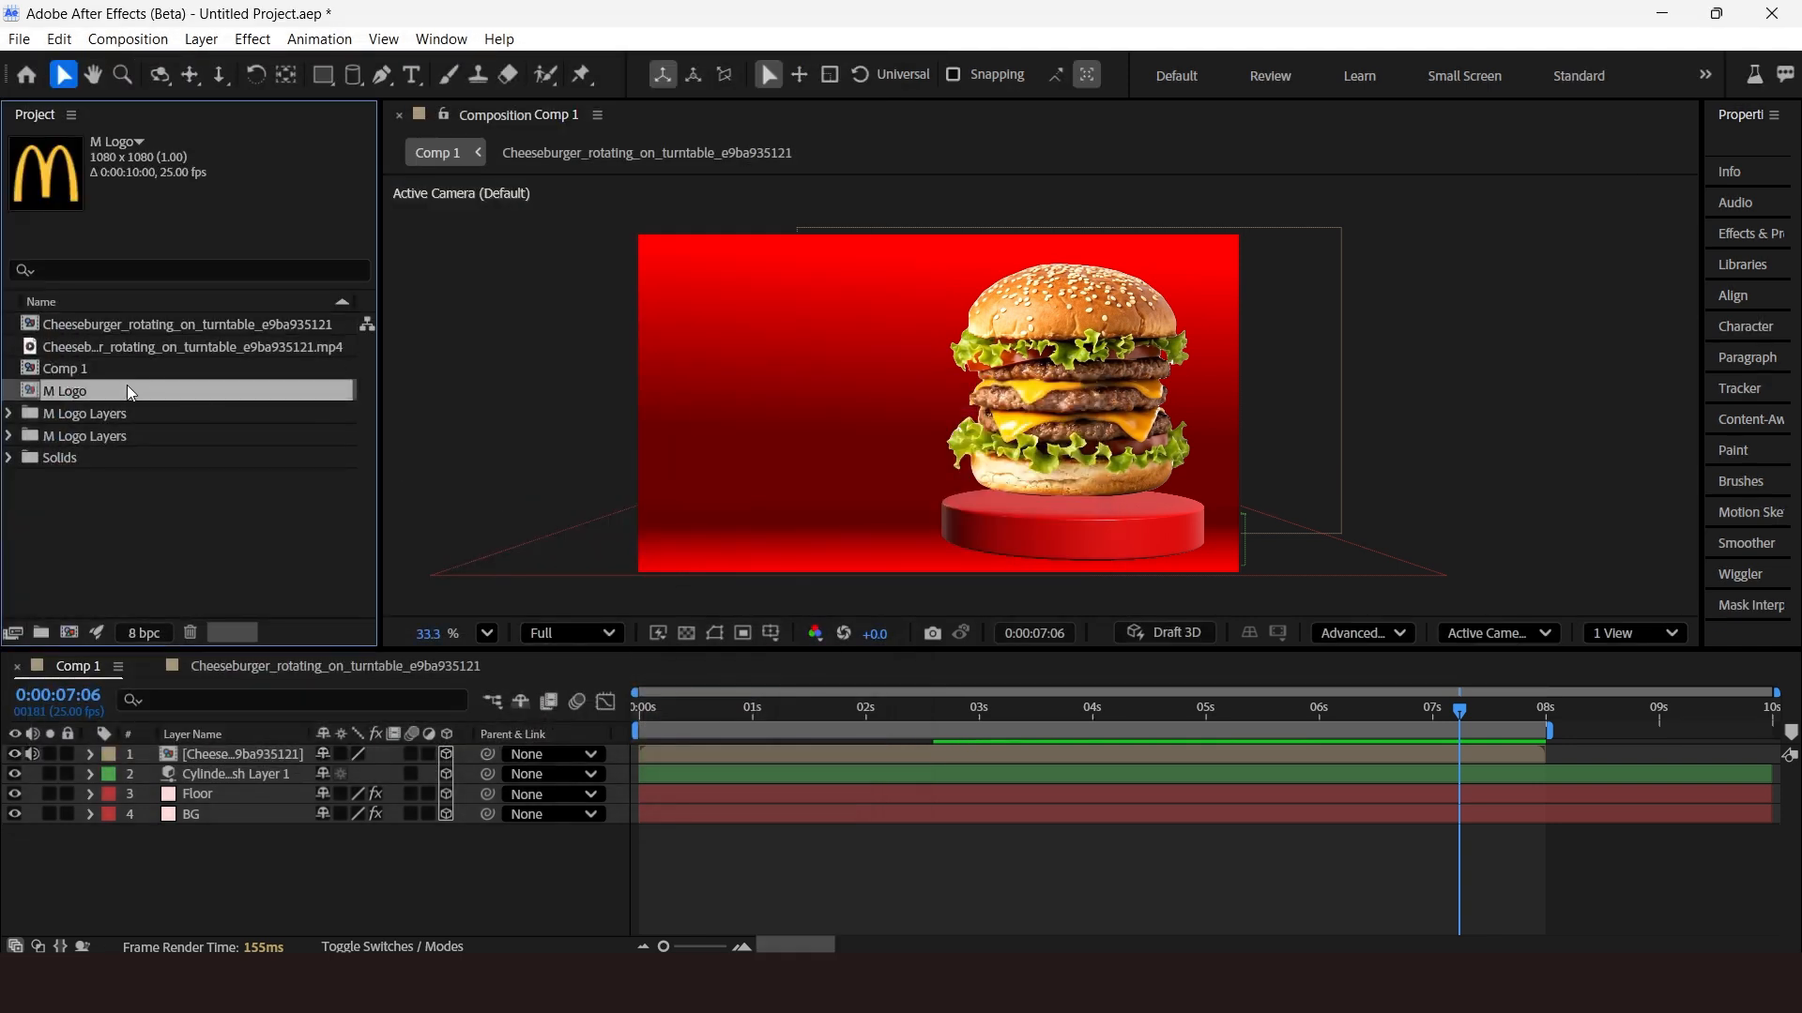
Add the M Logo composition to Comp 1 and move it to the left of the burger.
{"action": "left_click_drag", "start_coordinate": [120, 399], "coordinate": [145, 756]}
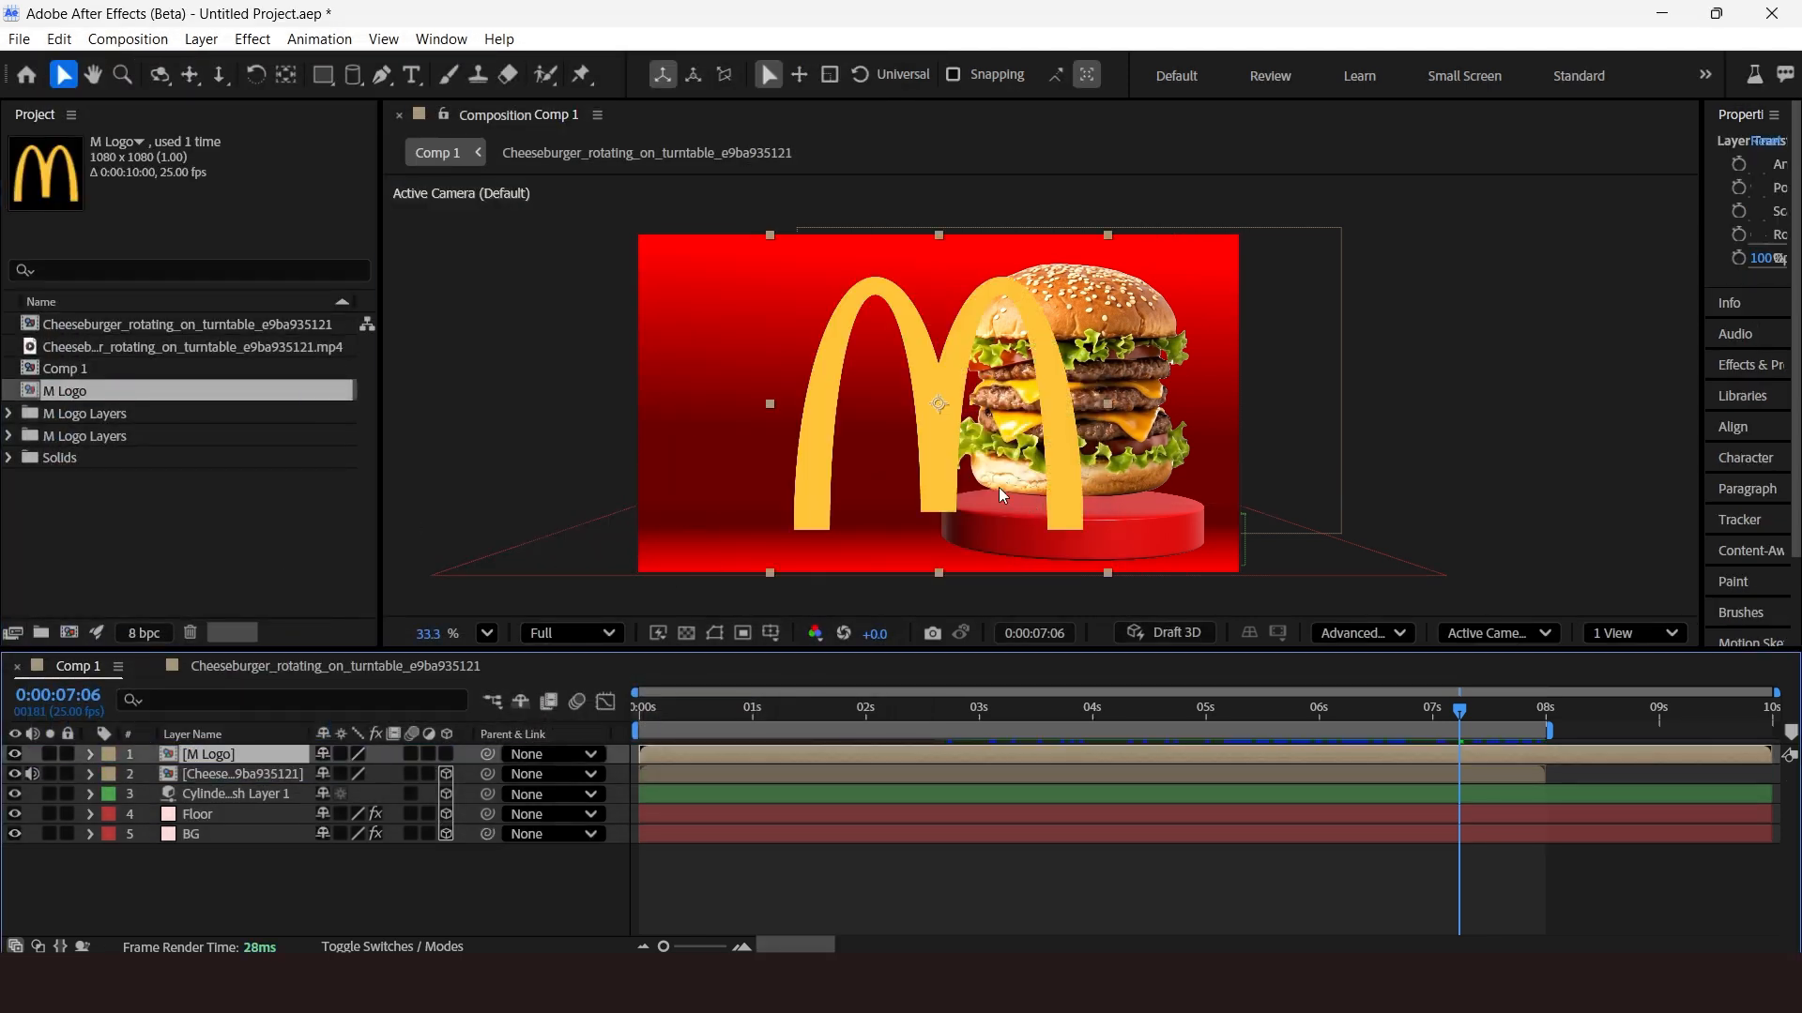
{"action": "left_click_drag", "start_coordinate": [864, 499], "coordinate": [800, 513]}
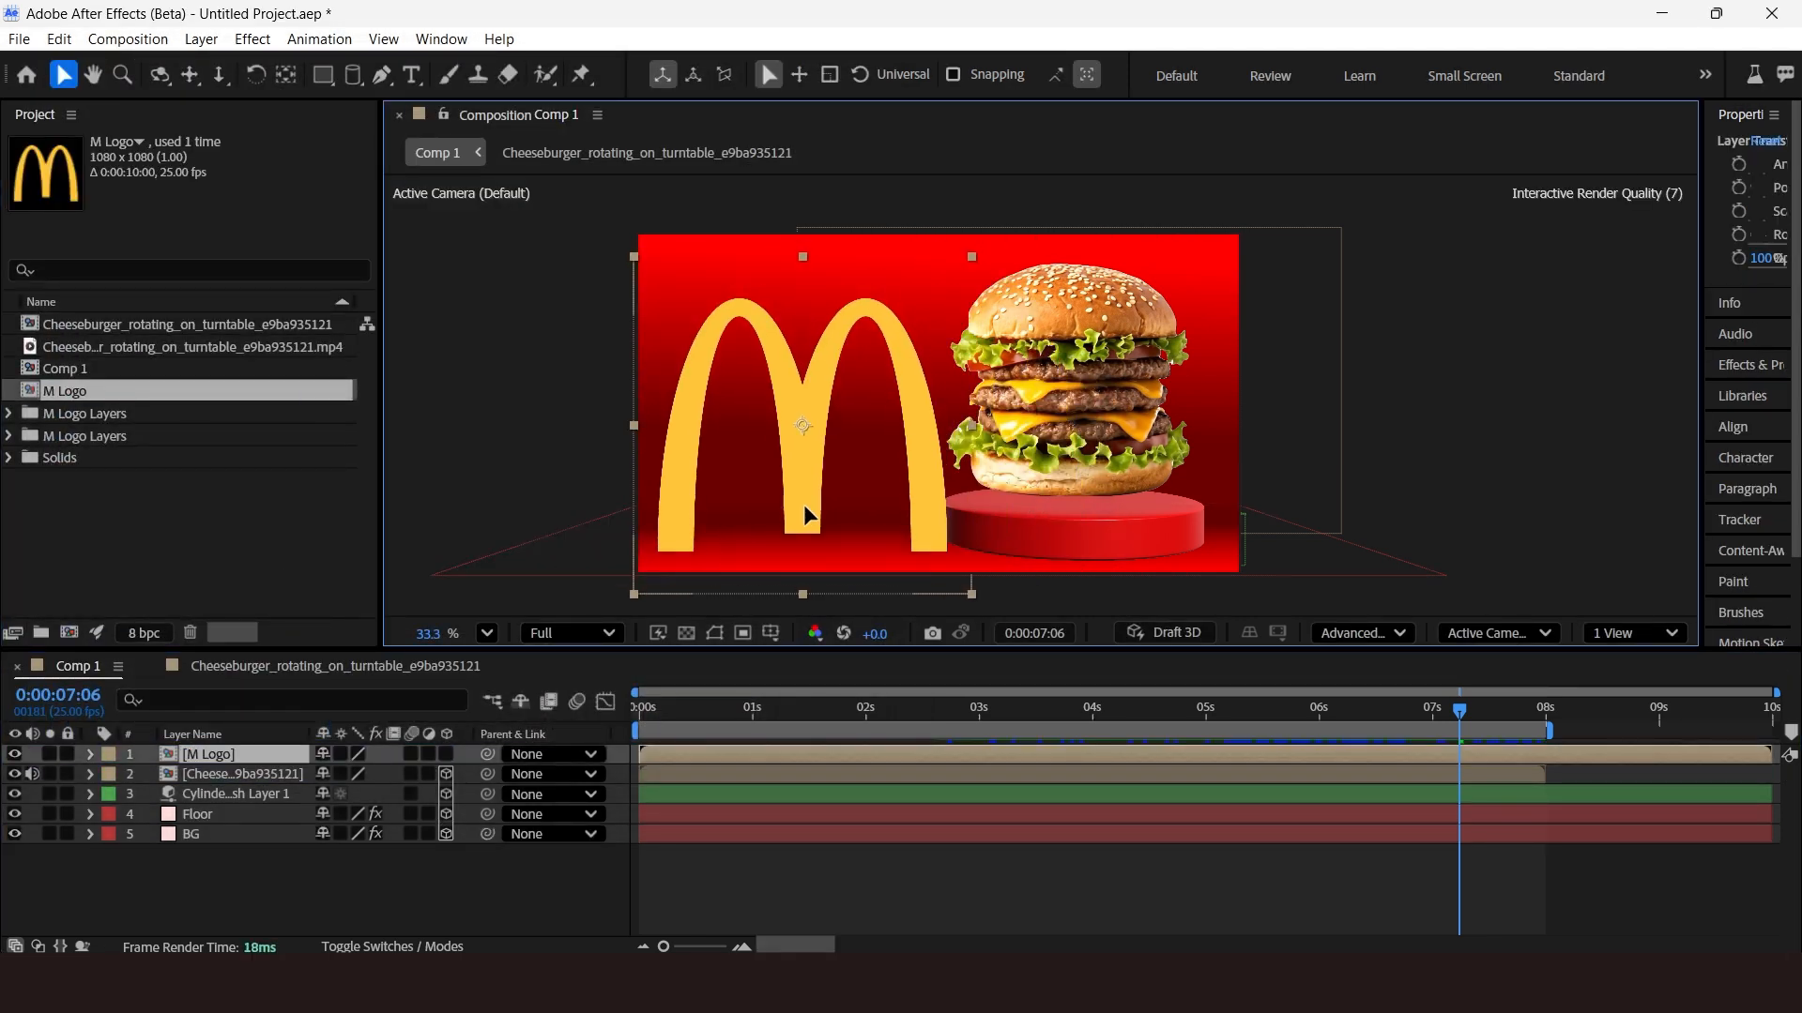
Scale the M Logo layer to 85% and reposition it slightly.
{"action": "left_click", "coordinate": [237, 753]}
{"action": "key", "text": "s"}
{"action": "left_click_drag", "start_coordinate": [380, 775], "coordinate": [366, 777]}
{"action": "left_click_drag", "start_coordinate": [794, 441], "coordinate": [789, 462]}
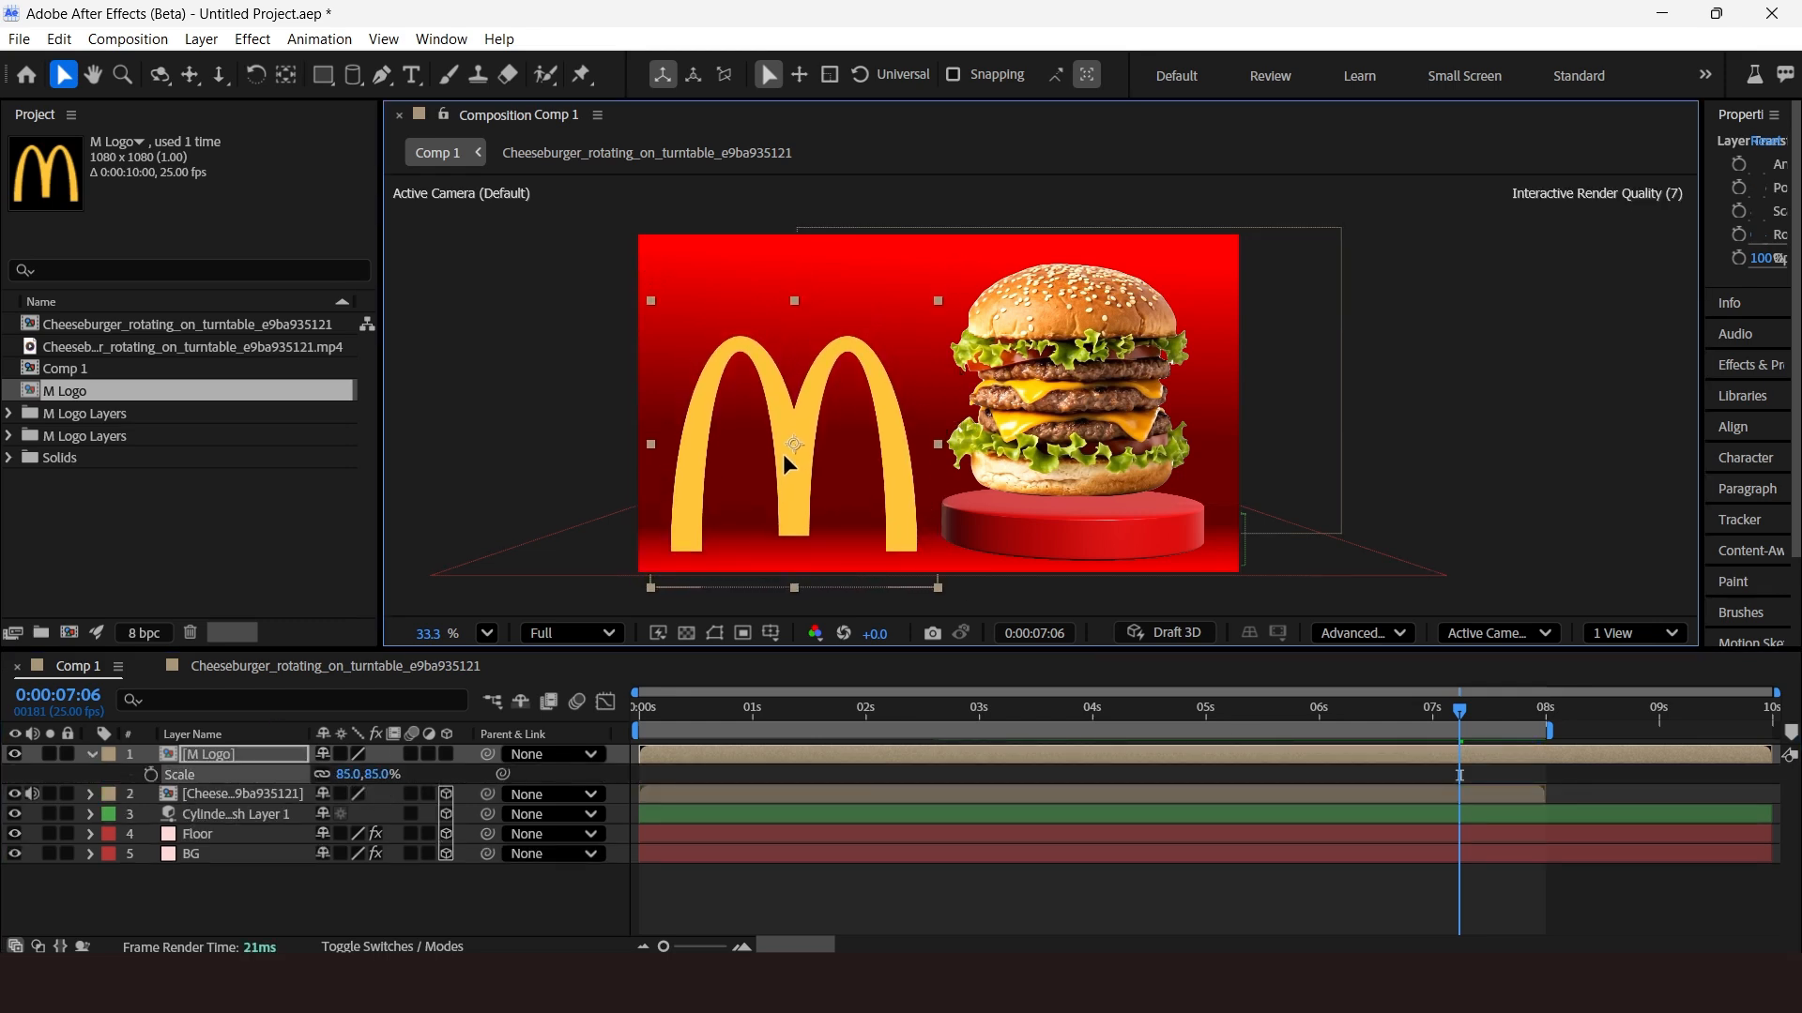
Make the M Logo layer 3D and nudge it upward.
{"action": "left_click", "coordinate": [447, 755]}
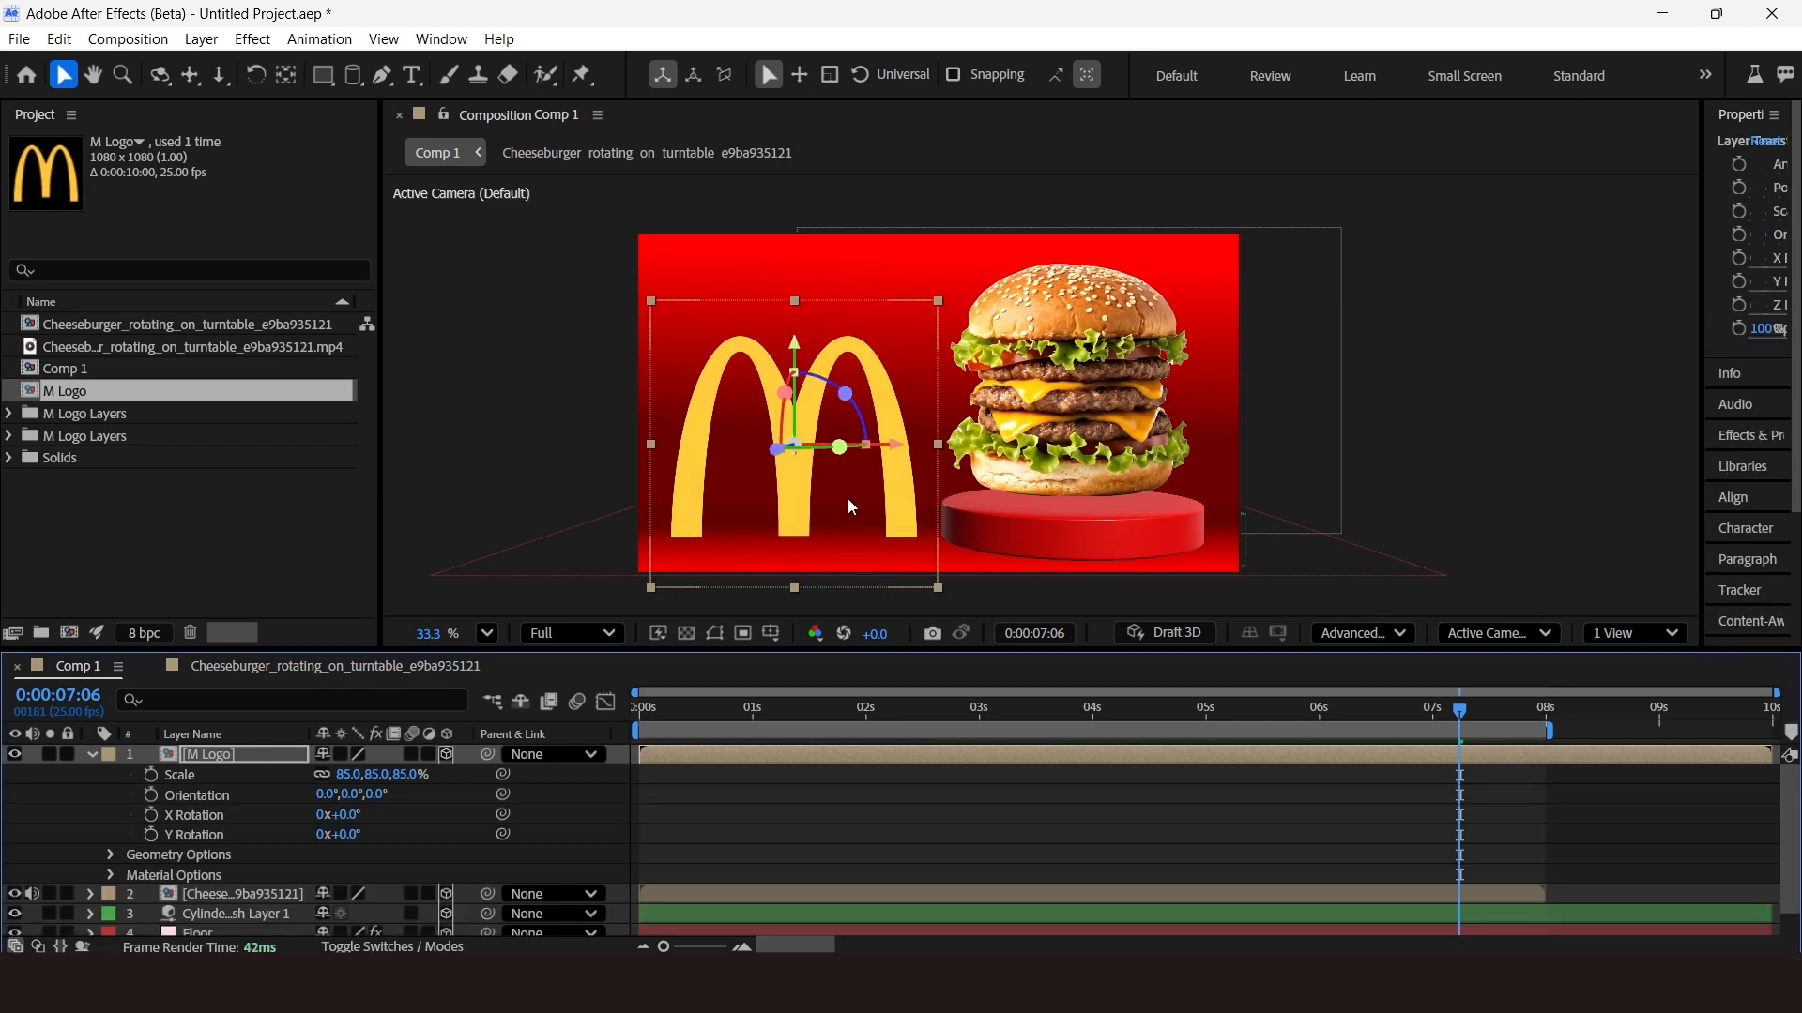
{"action": "left_click_drag", "start_coordinate": [794, 364], "coordinate": [791, 348]}
Open the M Logo composition, create shapes from the vector layer, and delete the original Layer 1.
{"action": "double_click", "coordinate": [212, 757]}
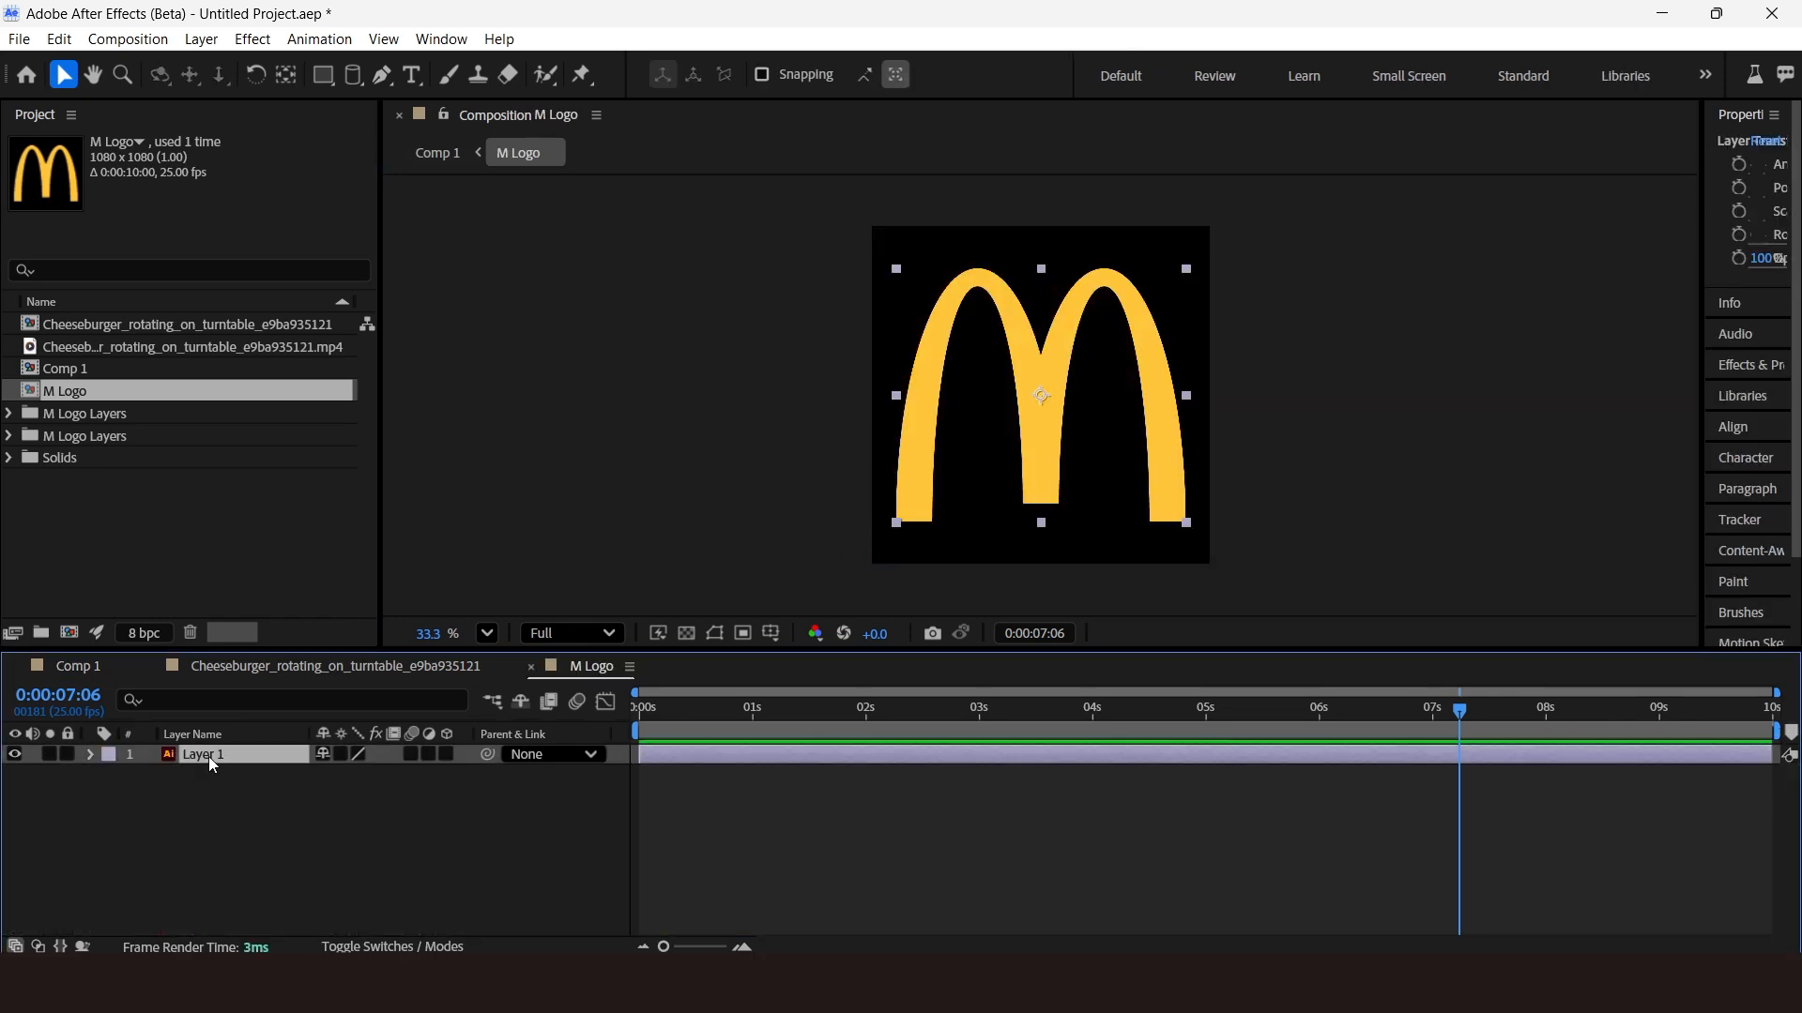
{"action": "right_click", "coordinate": [209, 757]}
{"action": "mouse_move", "coordinate": [444, 528]}
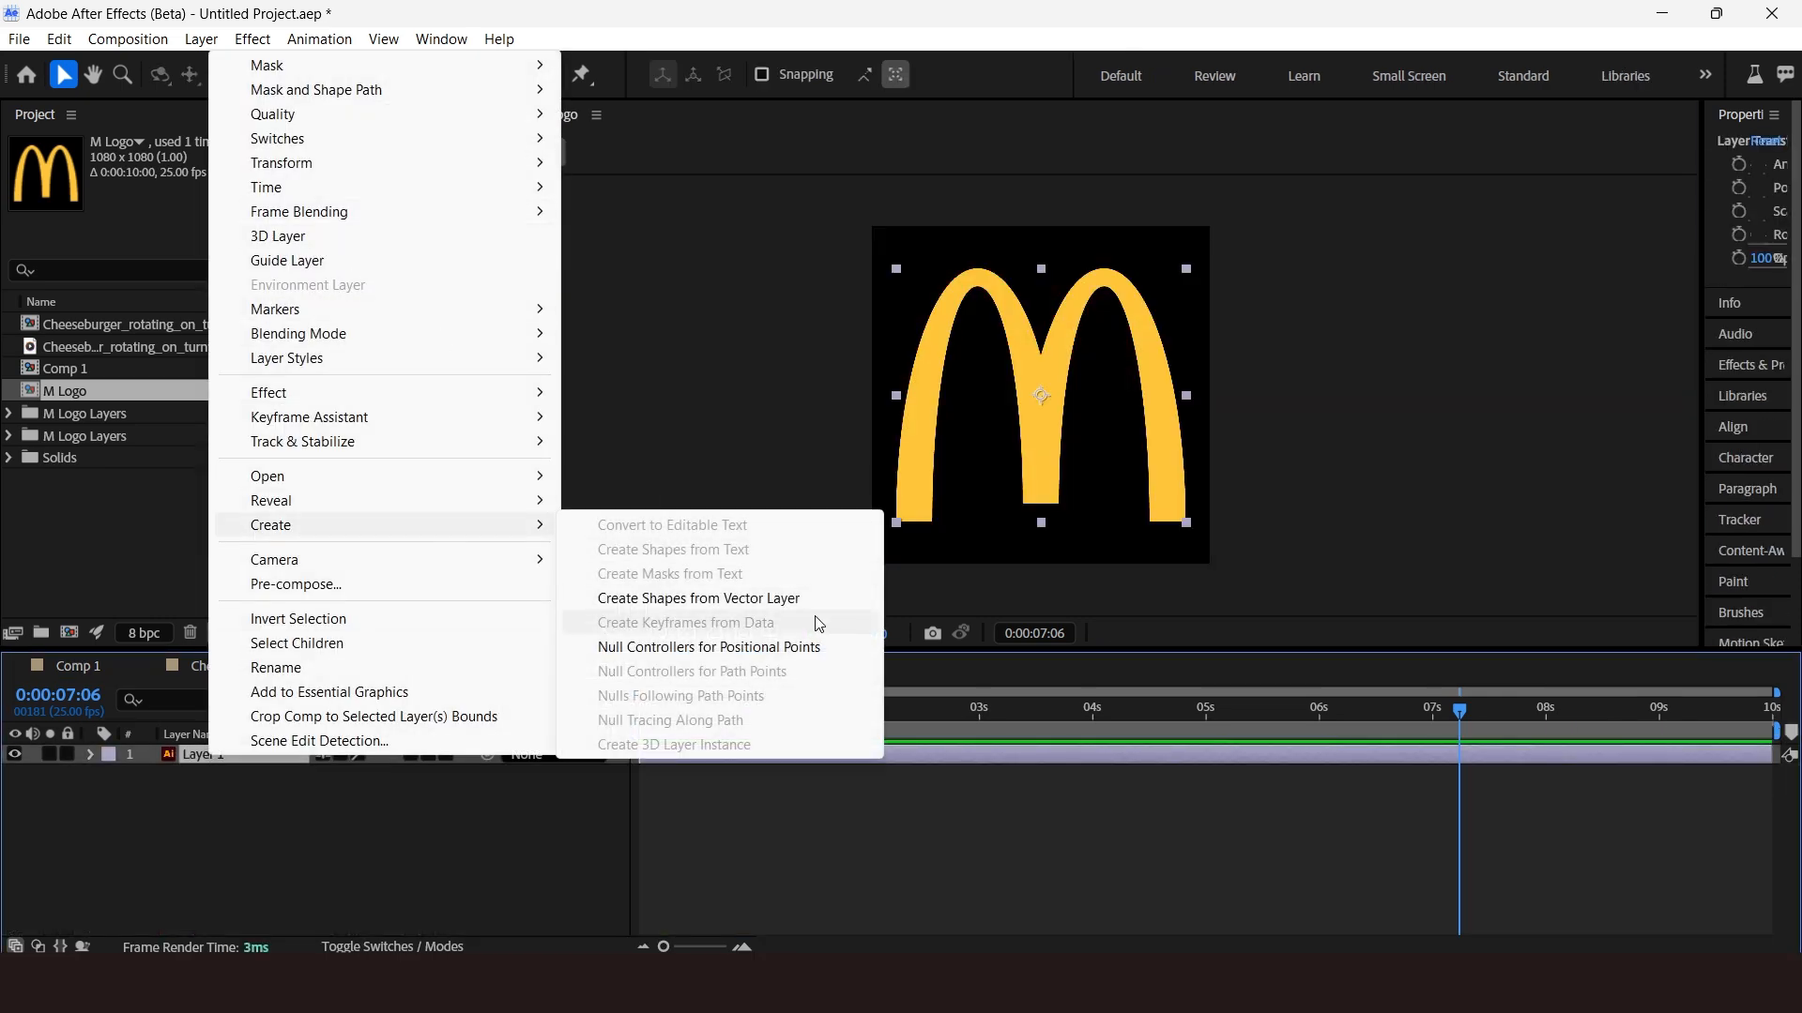
{"action": "left_click", "coordinate": [739, 599]}
{"action": "left_click", "coordinate": [229, 773]}
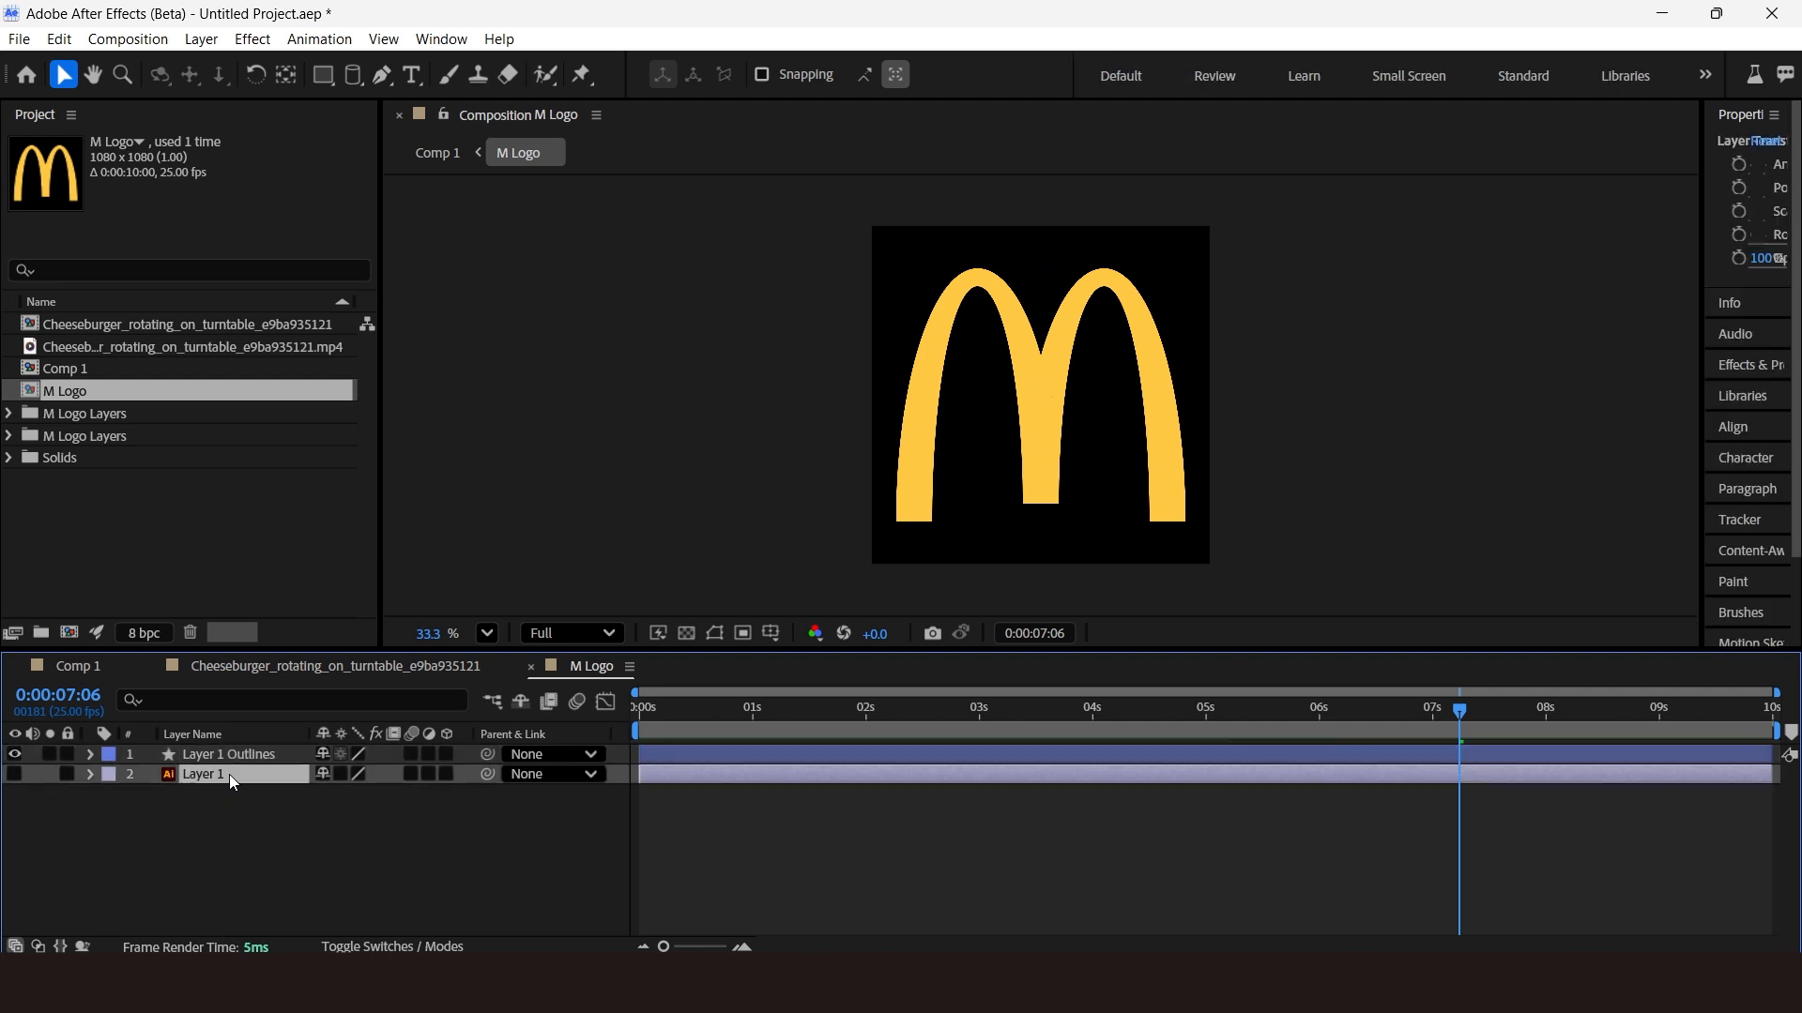
{"action": "key", "text": "Delete"}
{"action": "left_click", "coordinate": [244, 754]}
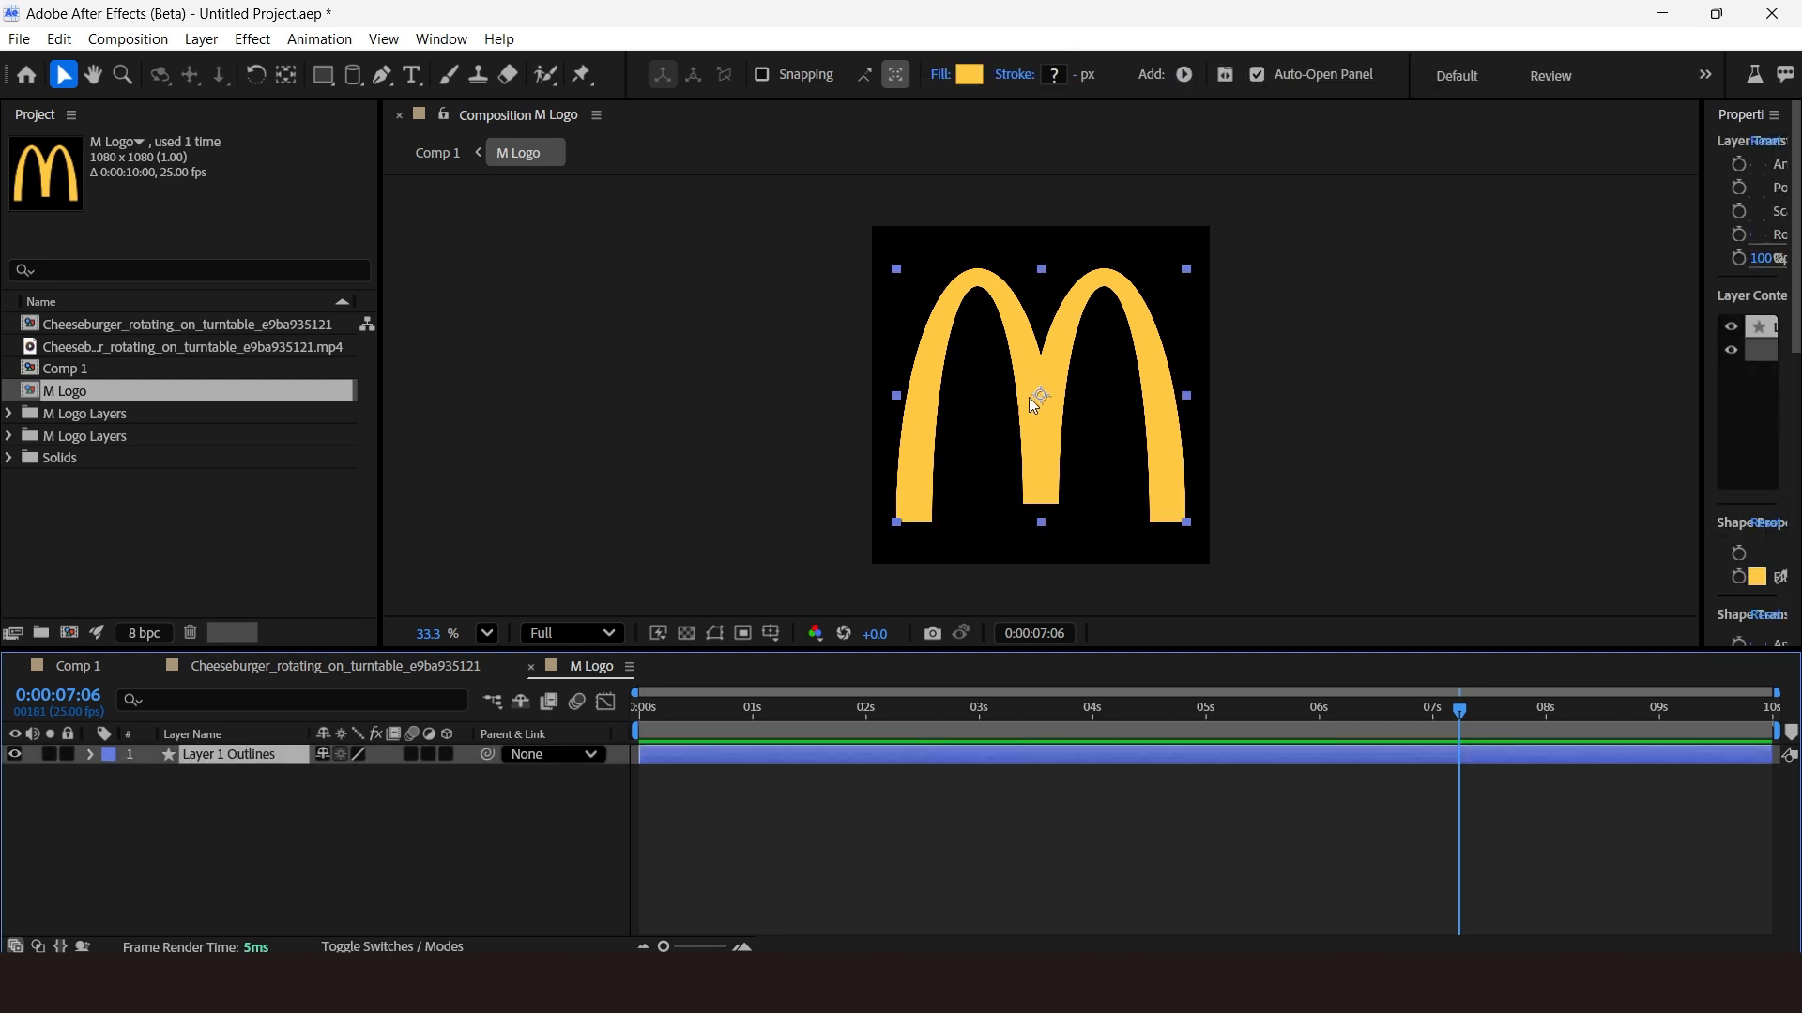
Make the Layer 1 Outlines layer 3D and set its Y rotation to 26°.
{"action": "scroll", "coordinate": [1076, 368], "scroll_direction": "up", "scroll_amount": 1}
{"action": "left_click", "coordinate": [447, 753]}
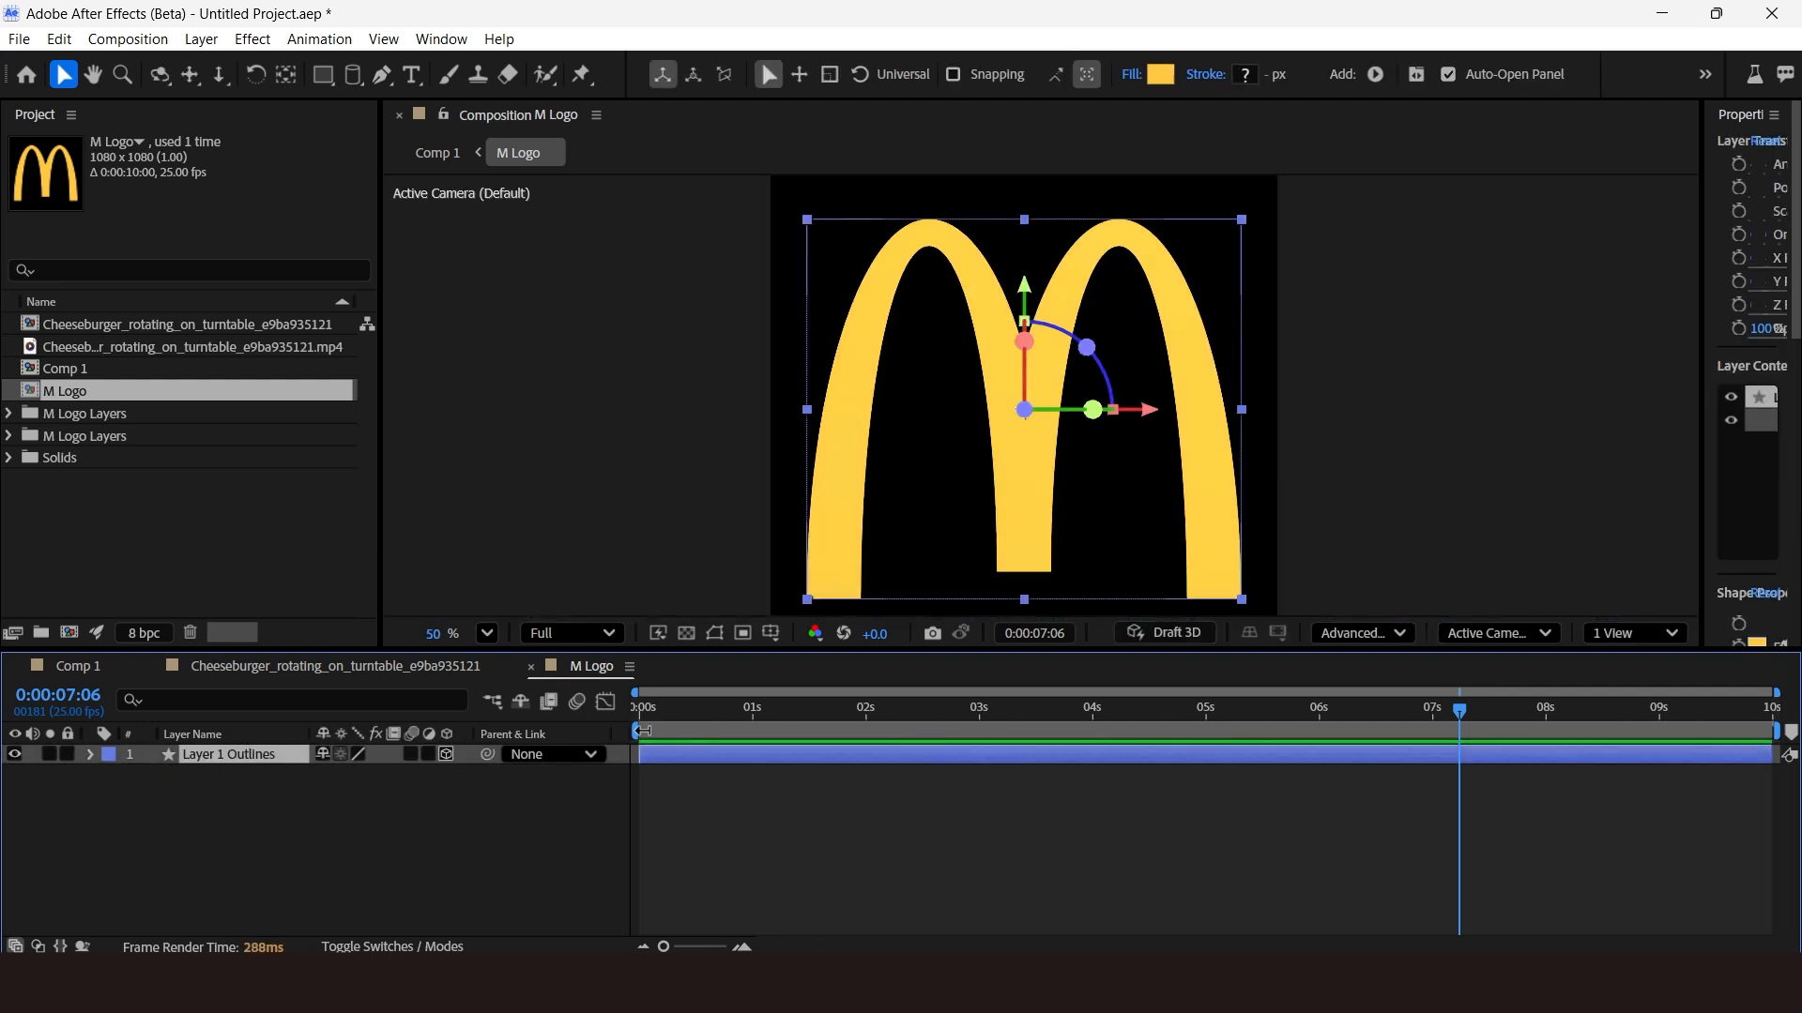
{"action": "key", "text": "r"}
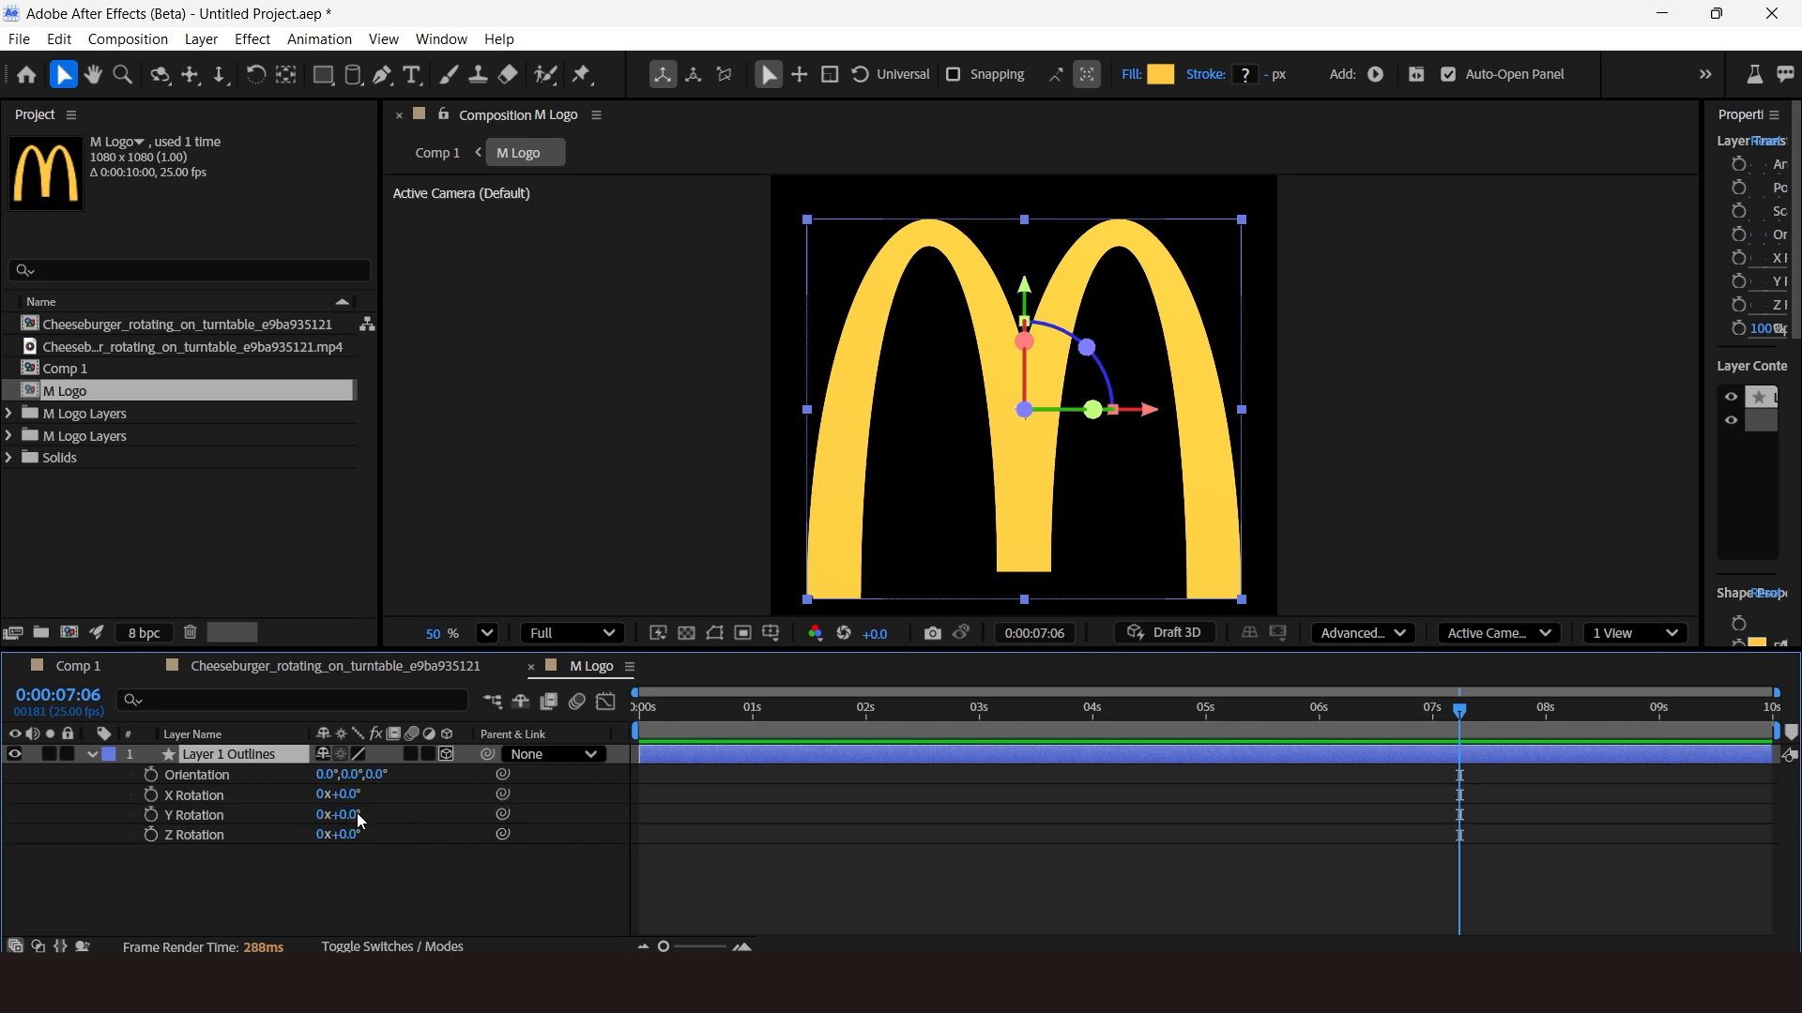
{"action": "left_click_drag", "start_coordinate": [357, 816], "coordinate": [394, 816]}
In the outlines layer's geometry options, set extrusion depth to 110 and bevel style to Concave.
{"action": "left_click", "coordinate": [91, 754]}
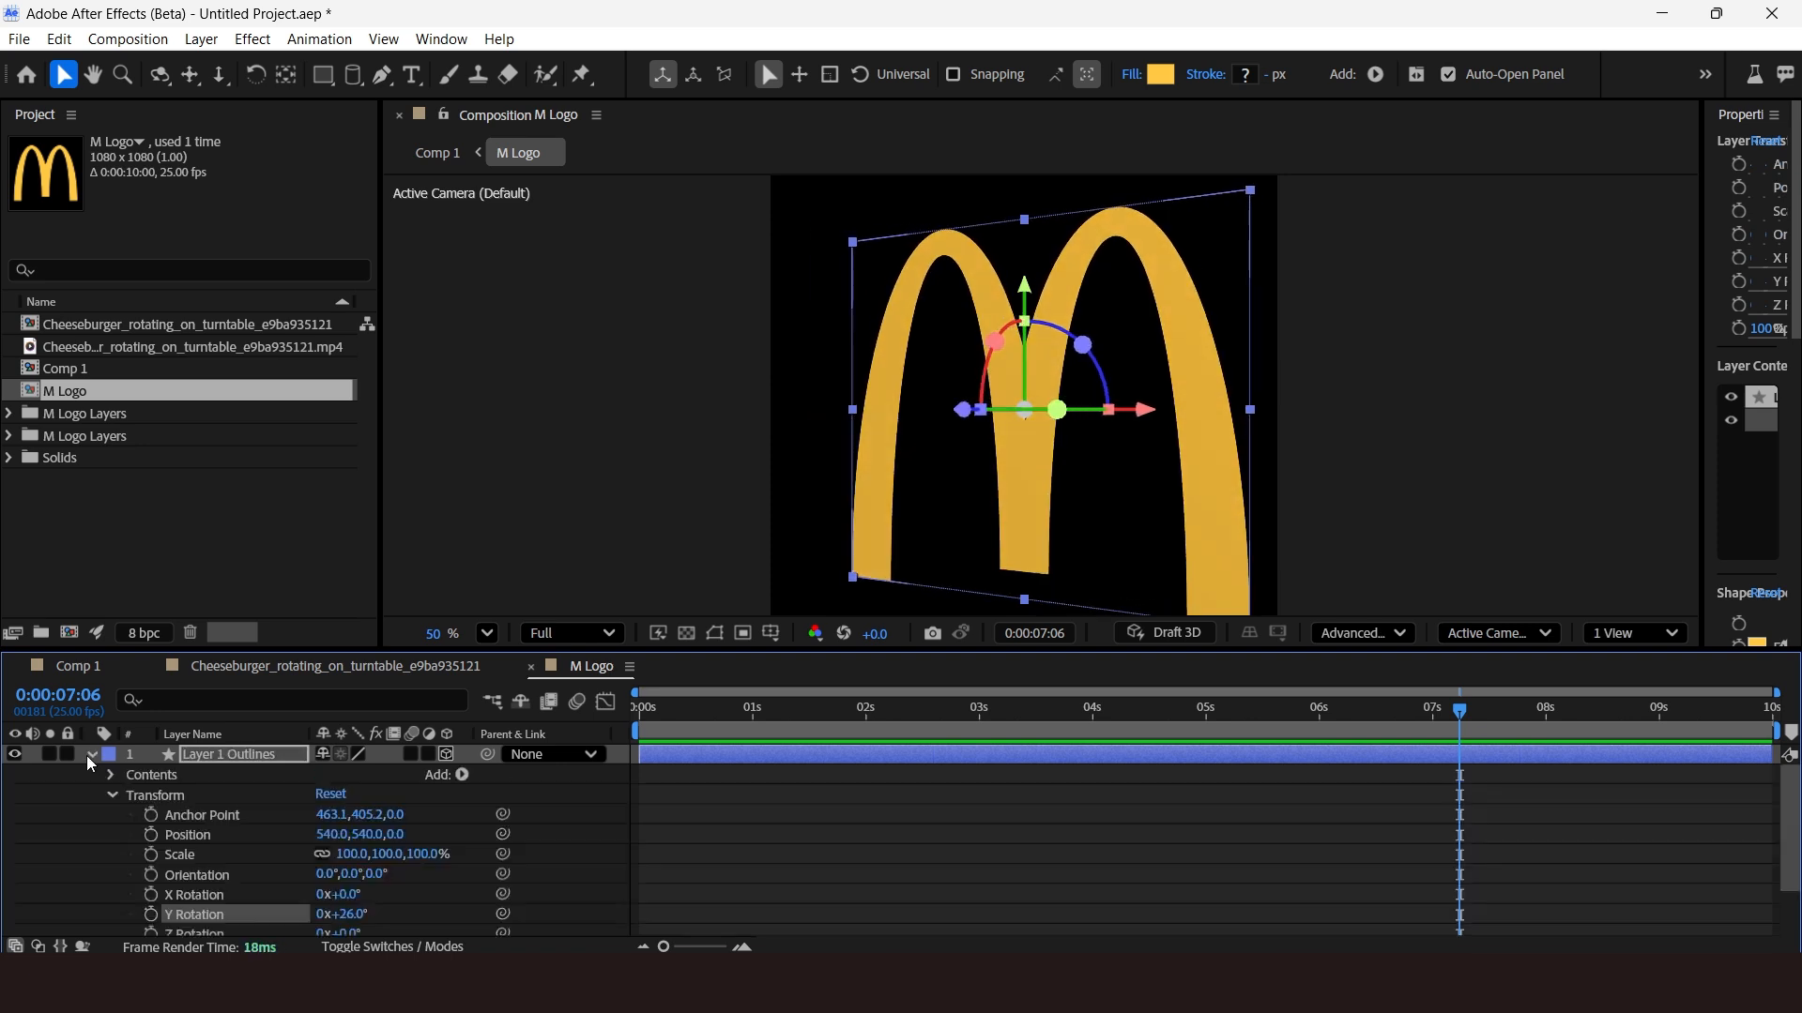
{"action": "scroll", "coordinate": [197, 838], "scroll_direction": "down", "scroll_amount": 2}
{"action": "left_click", "coordinate": [109, 916]}
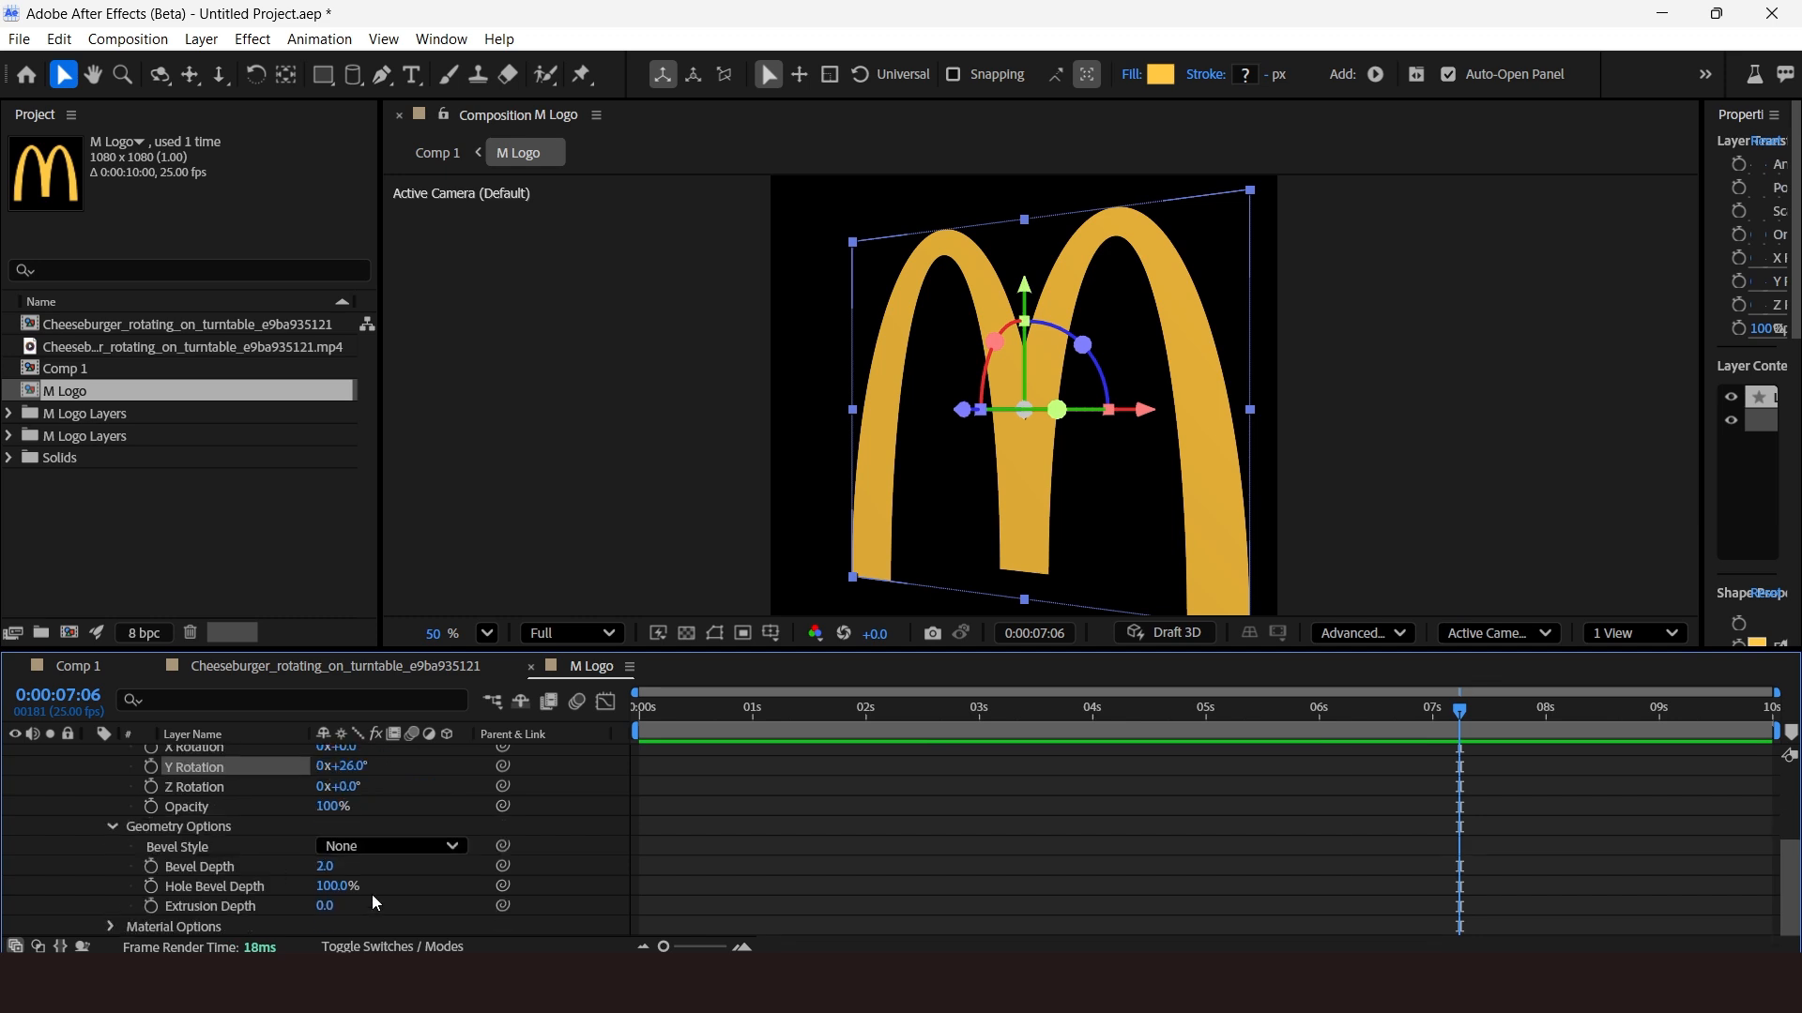
{"action": "left_click_drag", "start_coordinate": [328, 906], "coordinate": [460, 919]}
{"action": "left_click", "coordinate": [394, 847]}
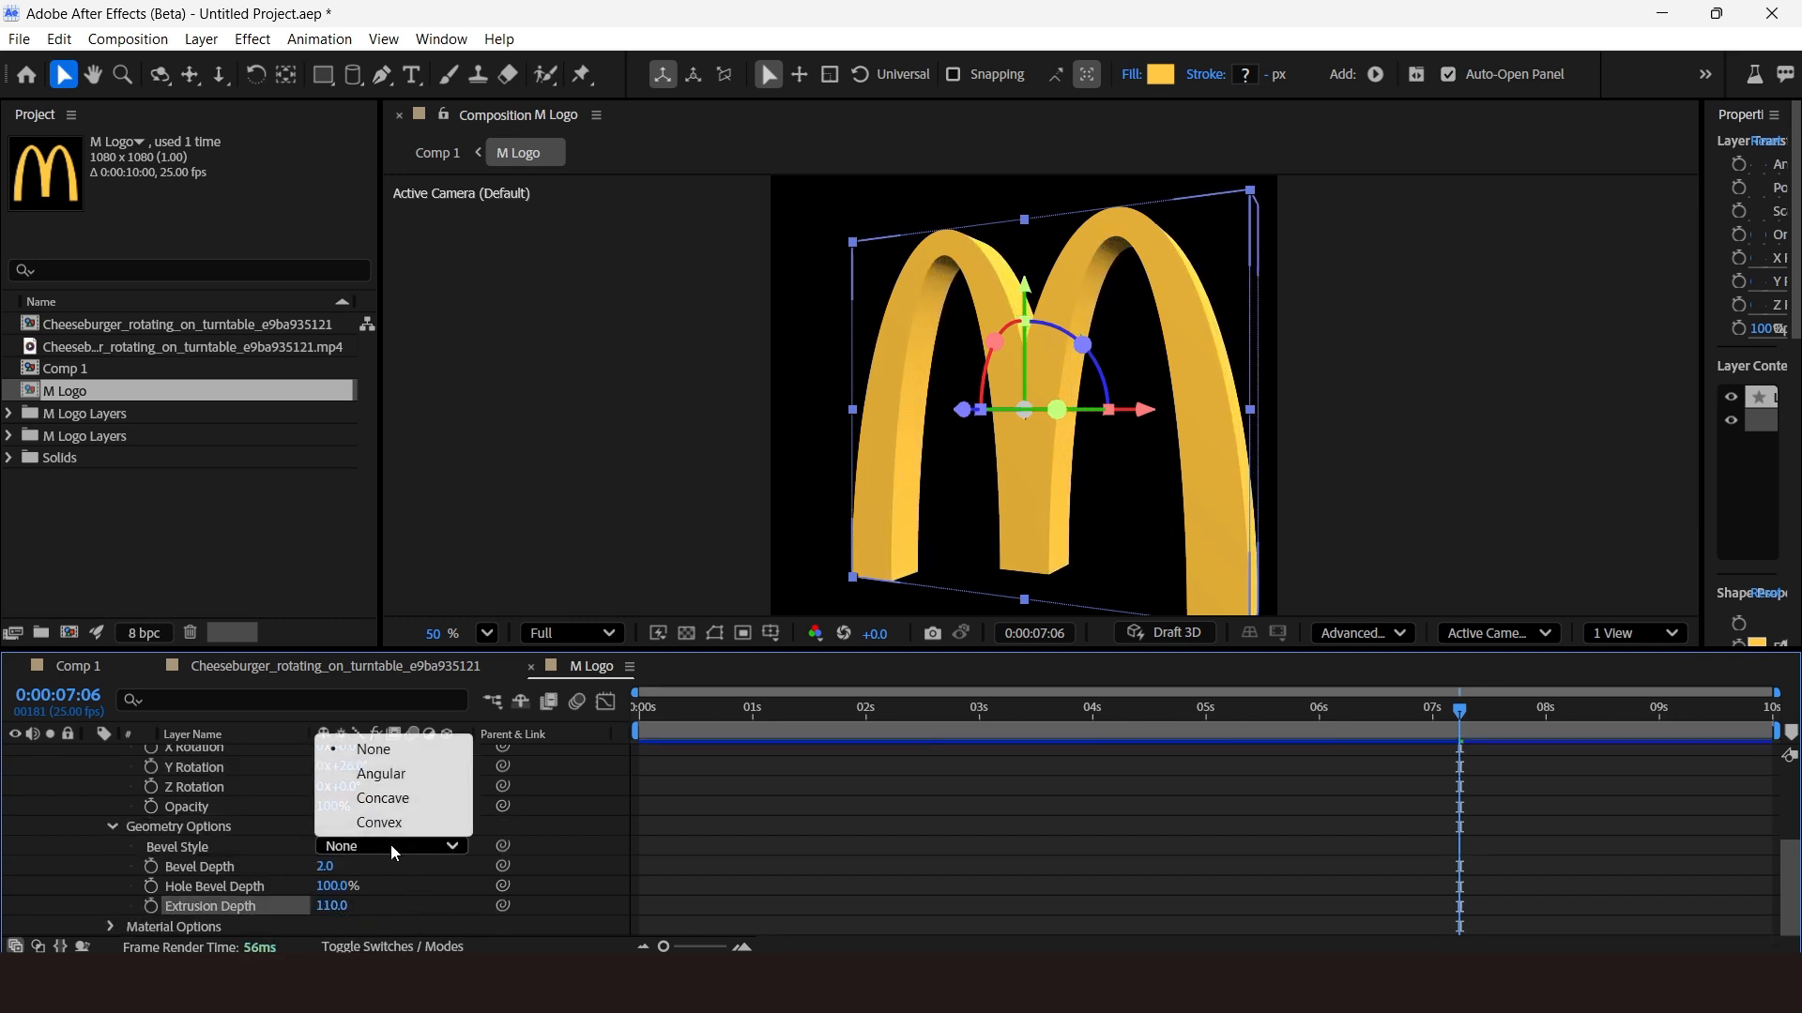
{"action": "left_click", "coordinate": [419, 800]}
Set the logo's bevel depth to 10 and extrusion depth to 125.
{"action": "scroll", "coordinate": [1076, 285], "scroll_direction": "up", "scroll_amount": 2}
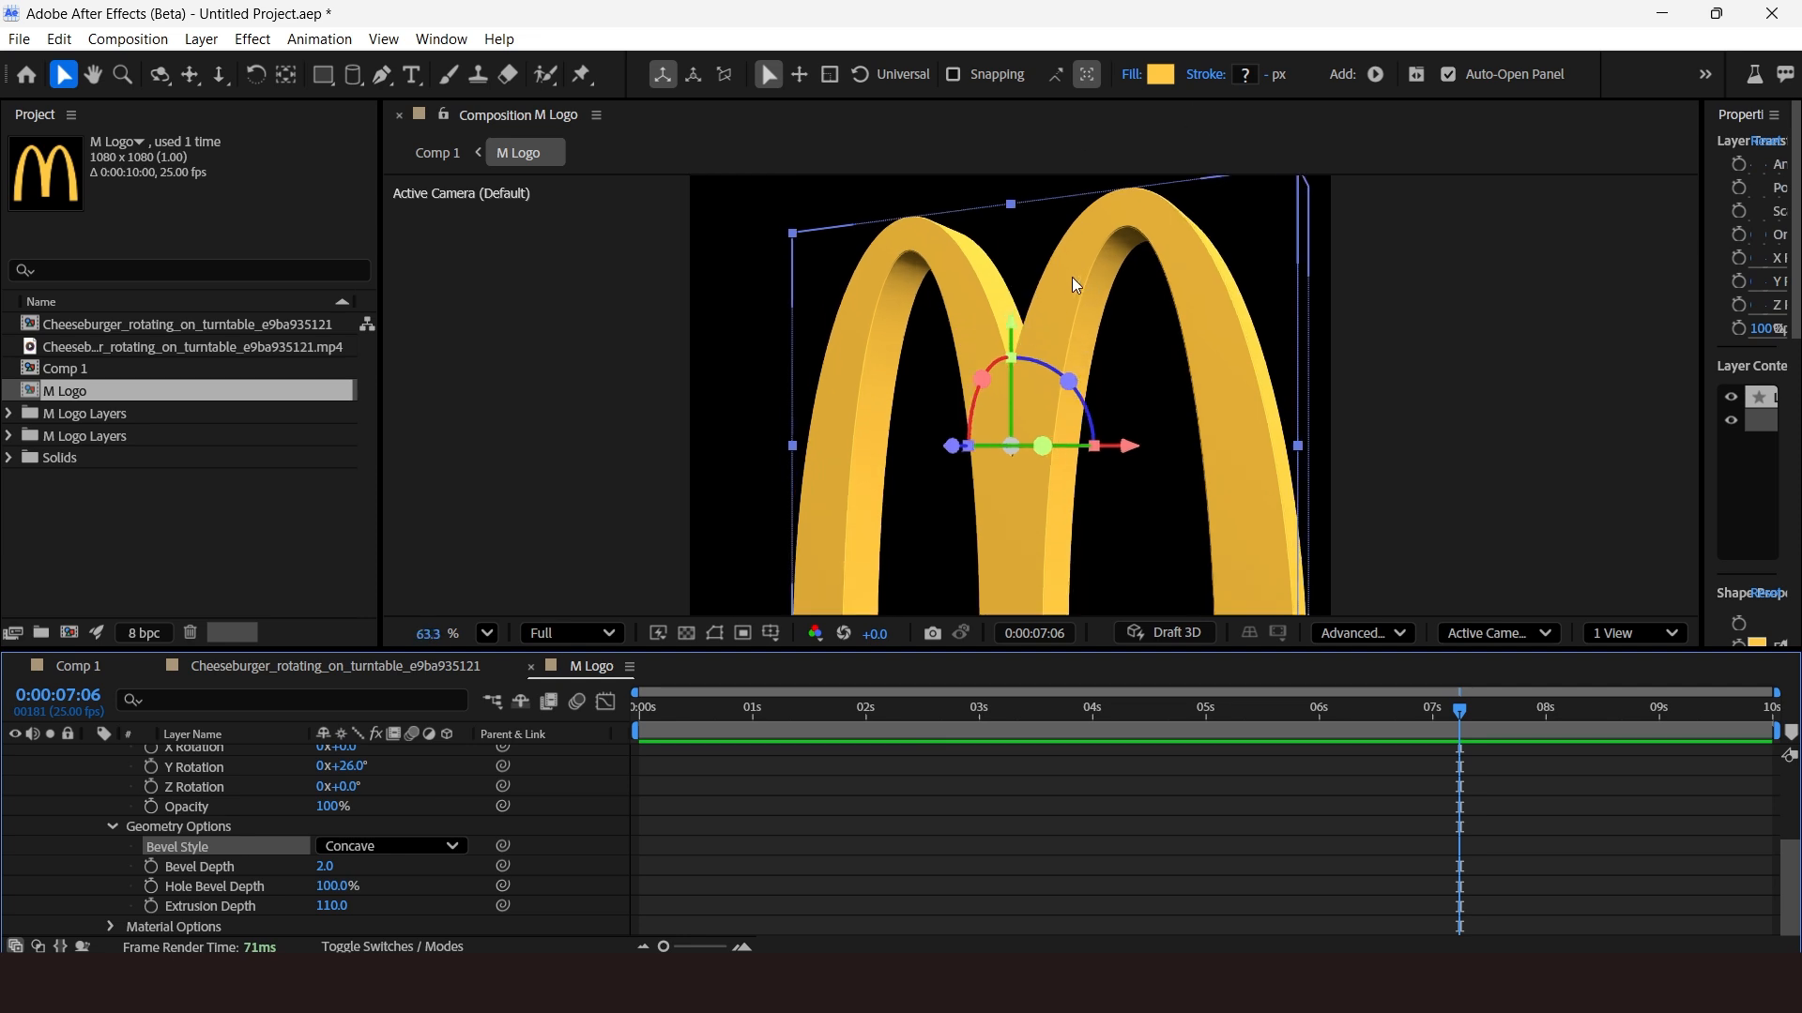
{"action": "left_click_drag", "start_coordinate": [330, 872], "coordinate": [451, 874]}
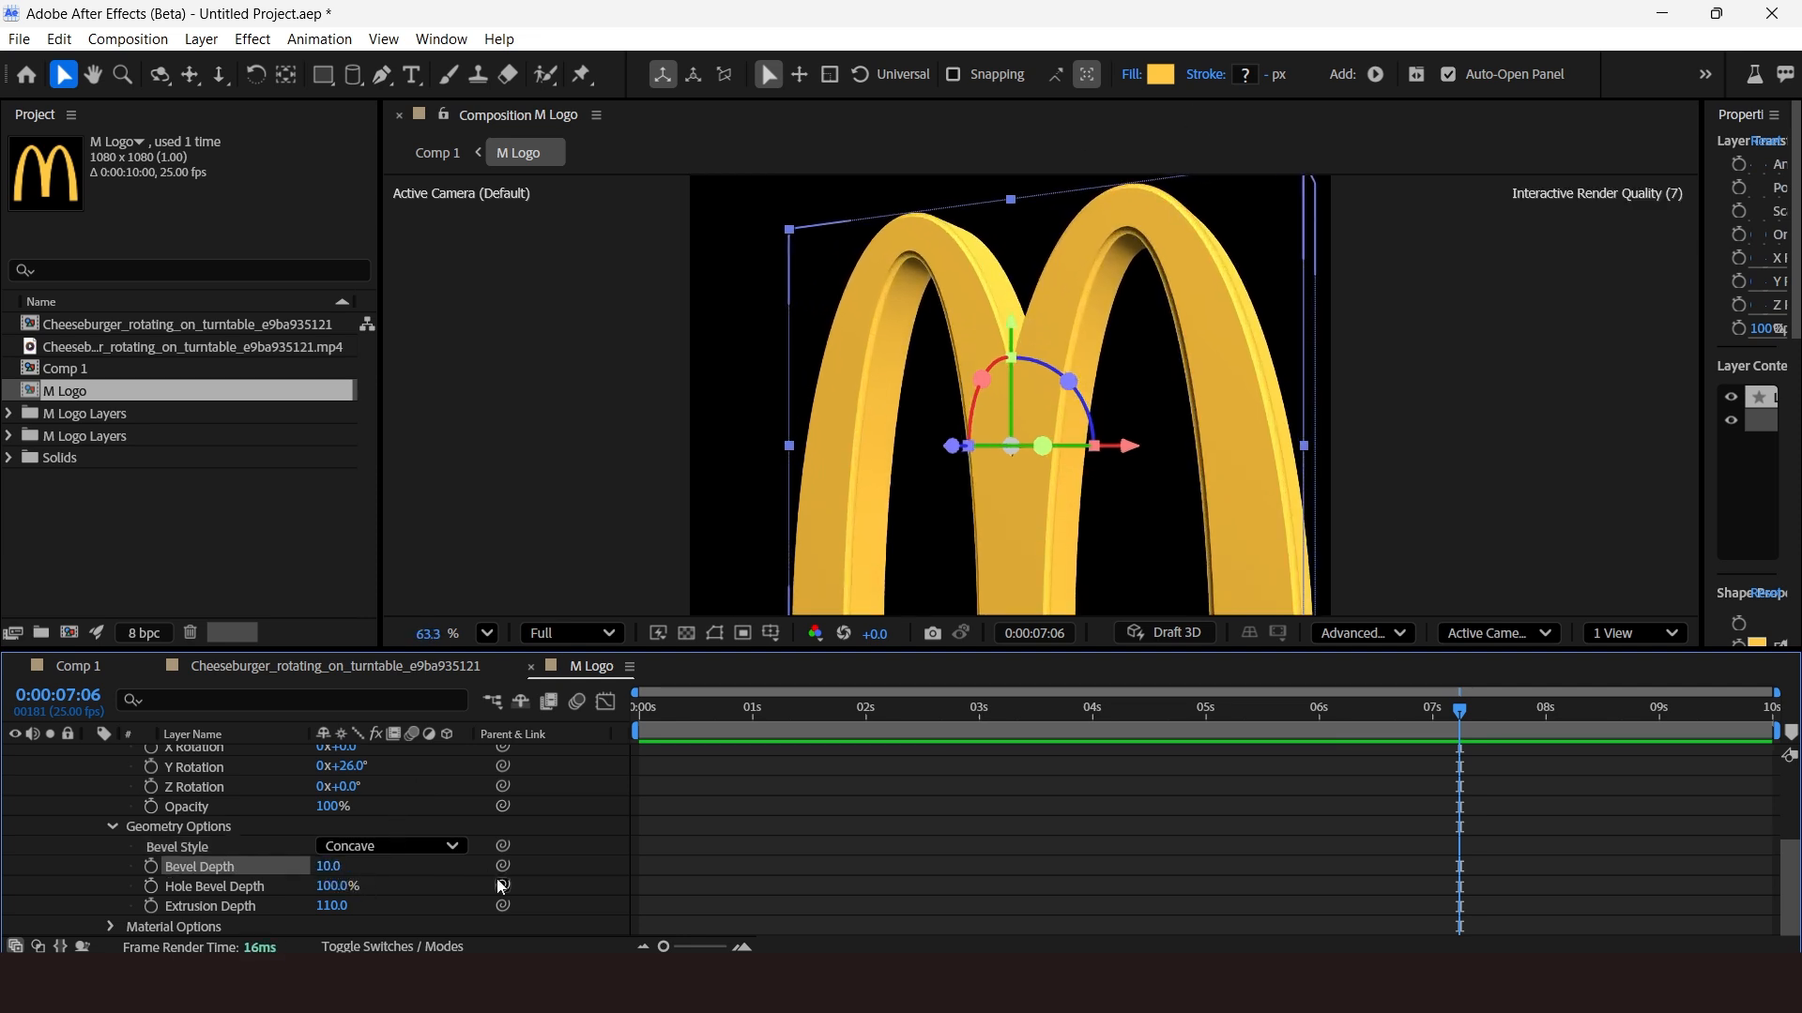
{"action": "left_click_drag", "start_coordinate": [335, 912], "coordinate": [354, 913]}
{"action": "scroll", "coordinate": [657, 309], "scroll_direction": "down", "scroll_amount": 3}
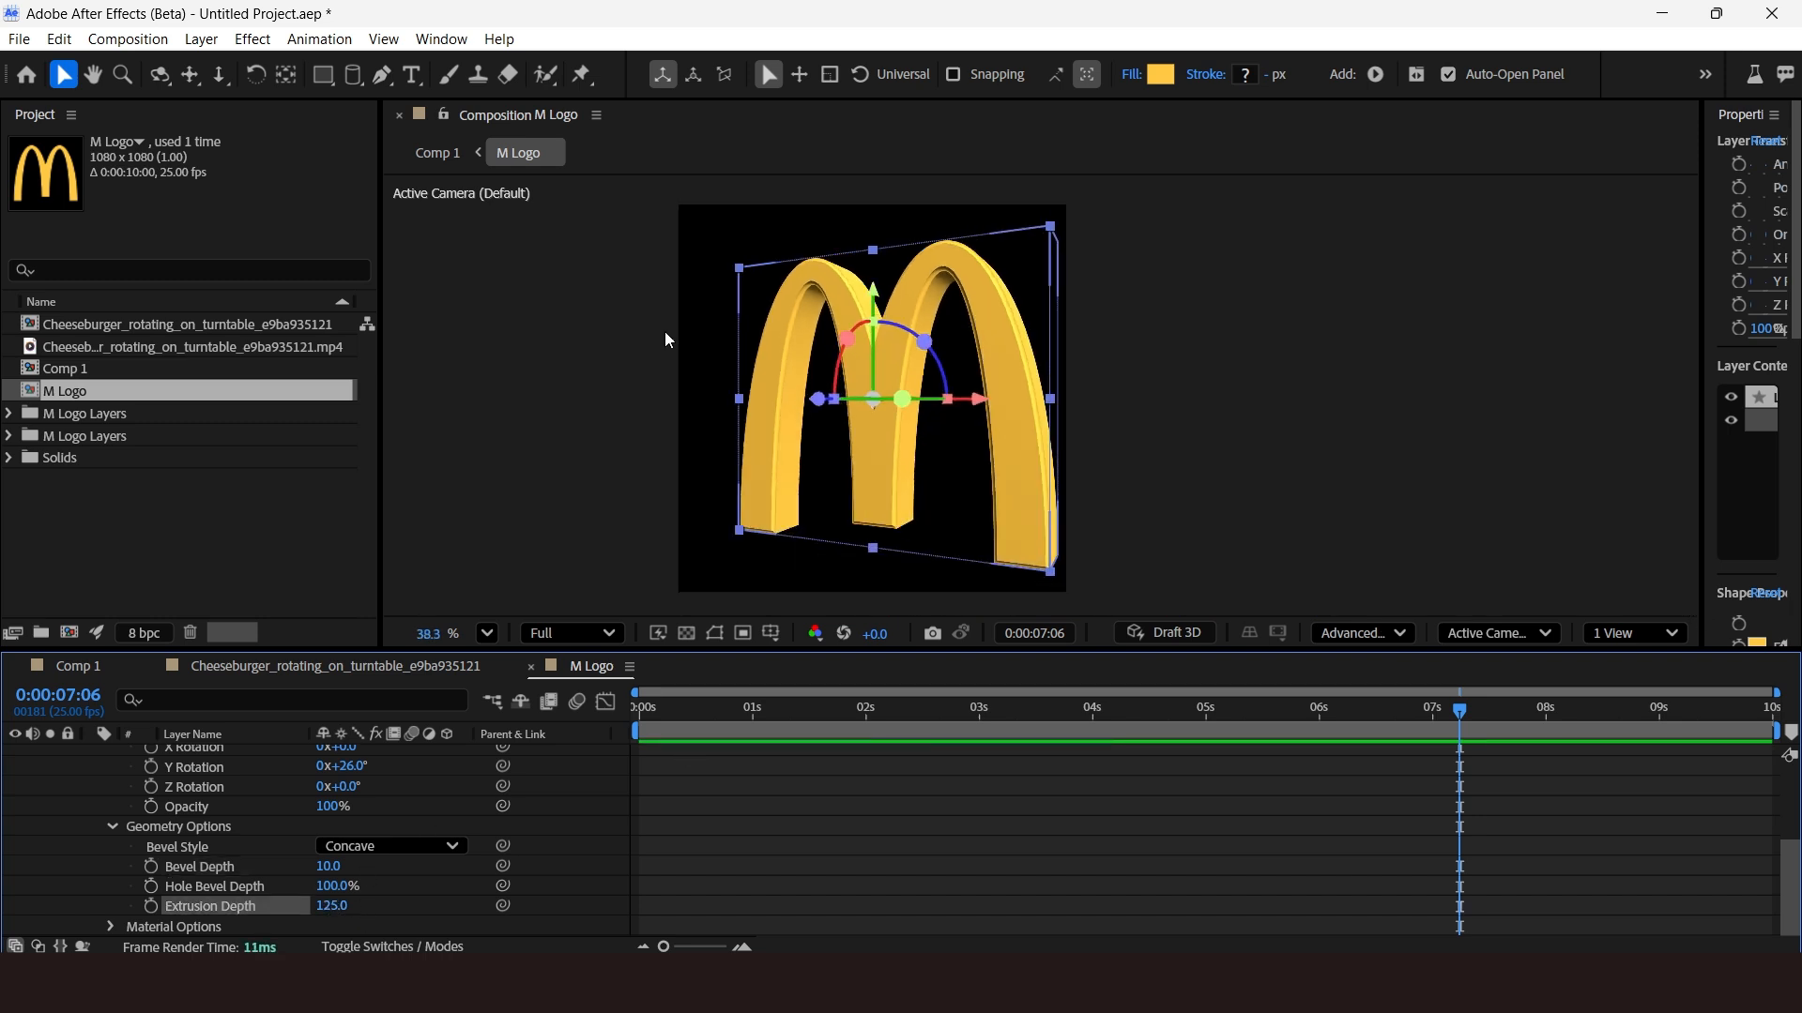
Set the outlines layer's Y rotation back to 0°.
{"action": "left_click", "coordinate": [1299, 470]}
{"action": "scroll", "coordinate": [302, 865], "scroll_direction": "up", "scroll_amount": 5}
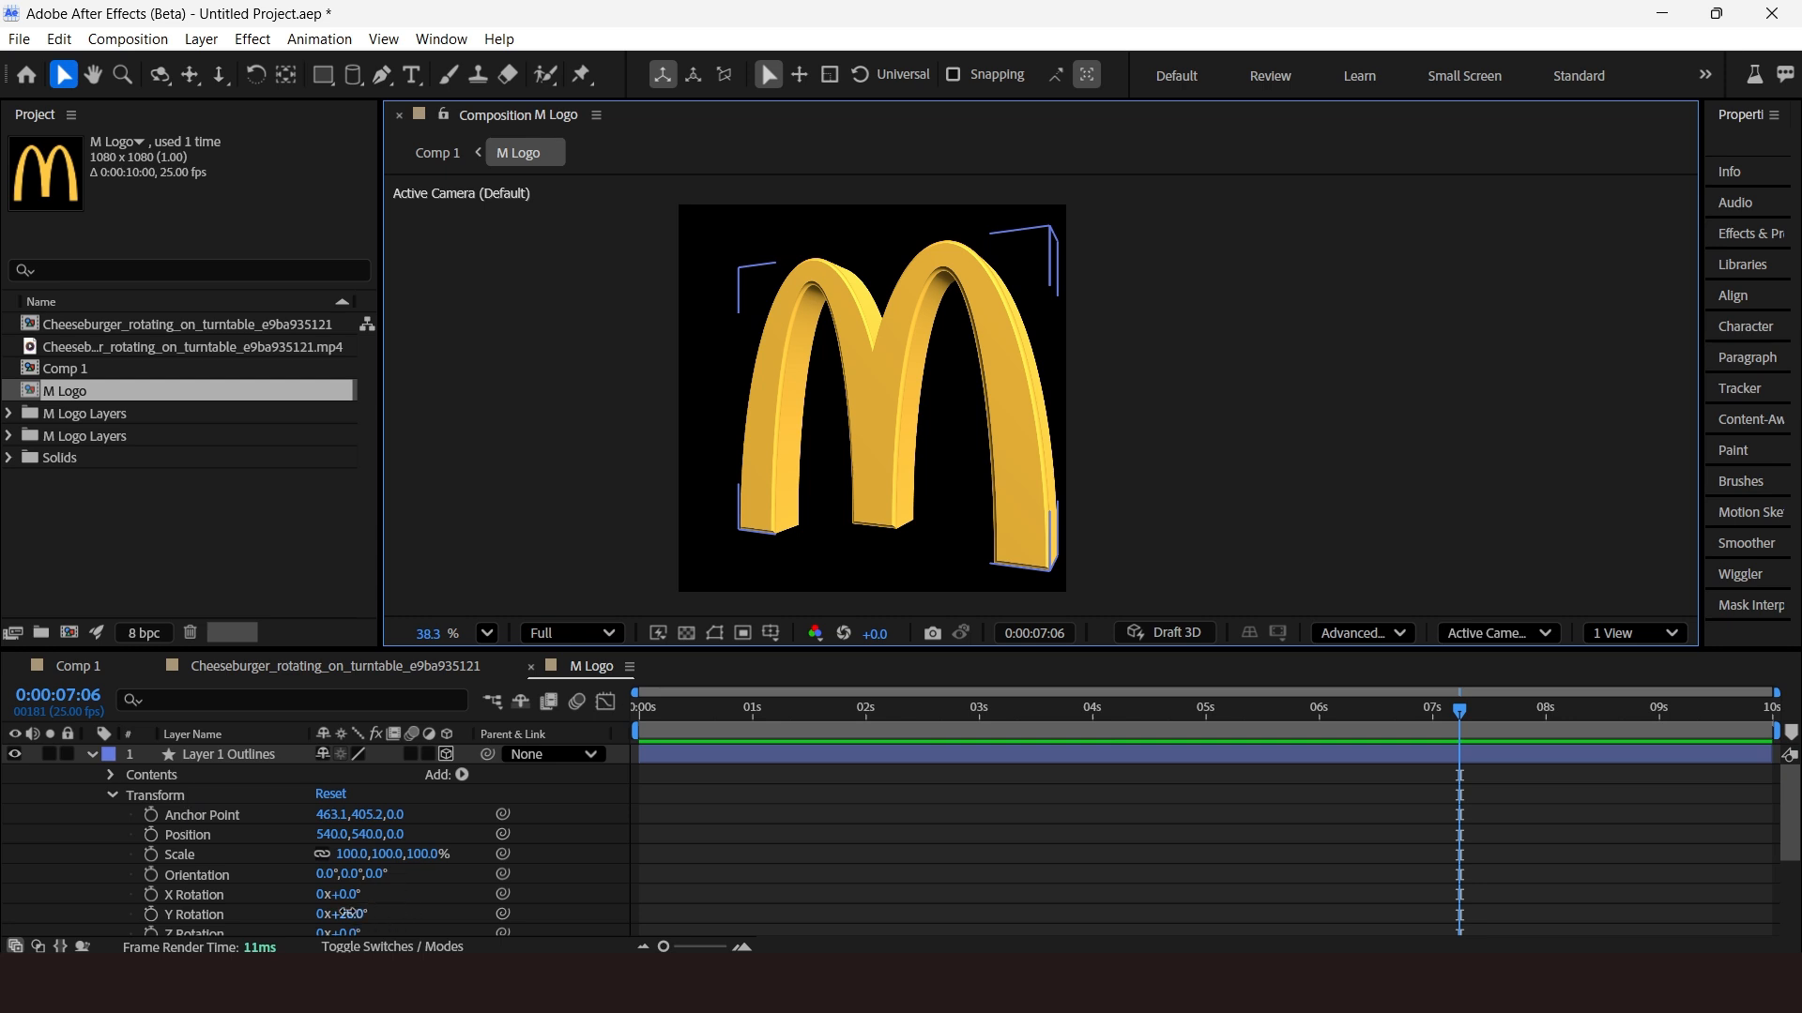
{"action": "left_click", "coordinate": [352, 914]}
{"action": "type", "text": "0"}
{"action": "key", "text": "Return"}
{"action": "left_click", "coordinate": [1258, 356]}
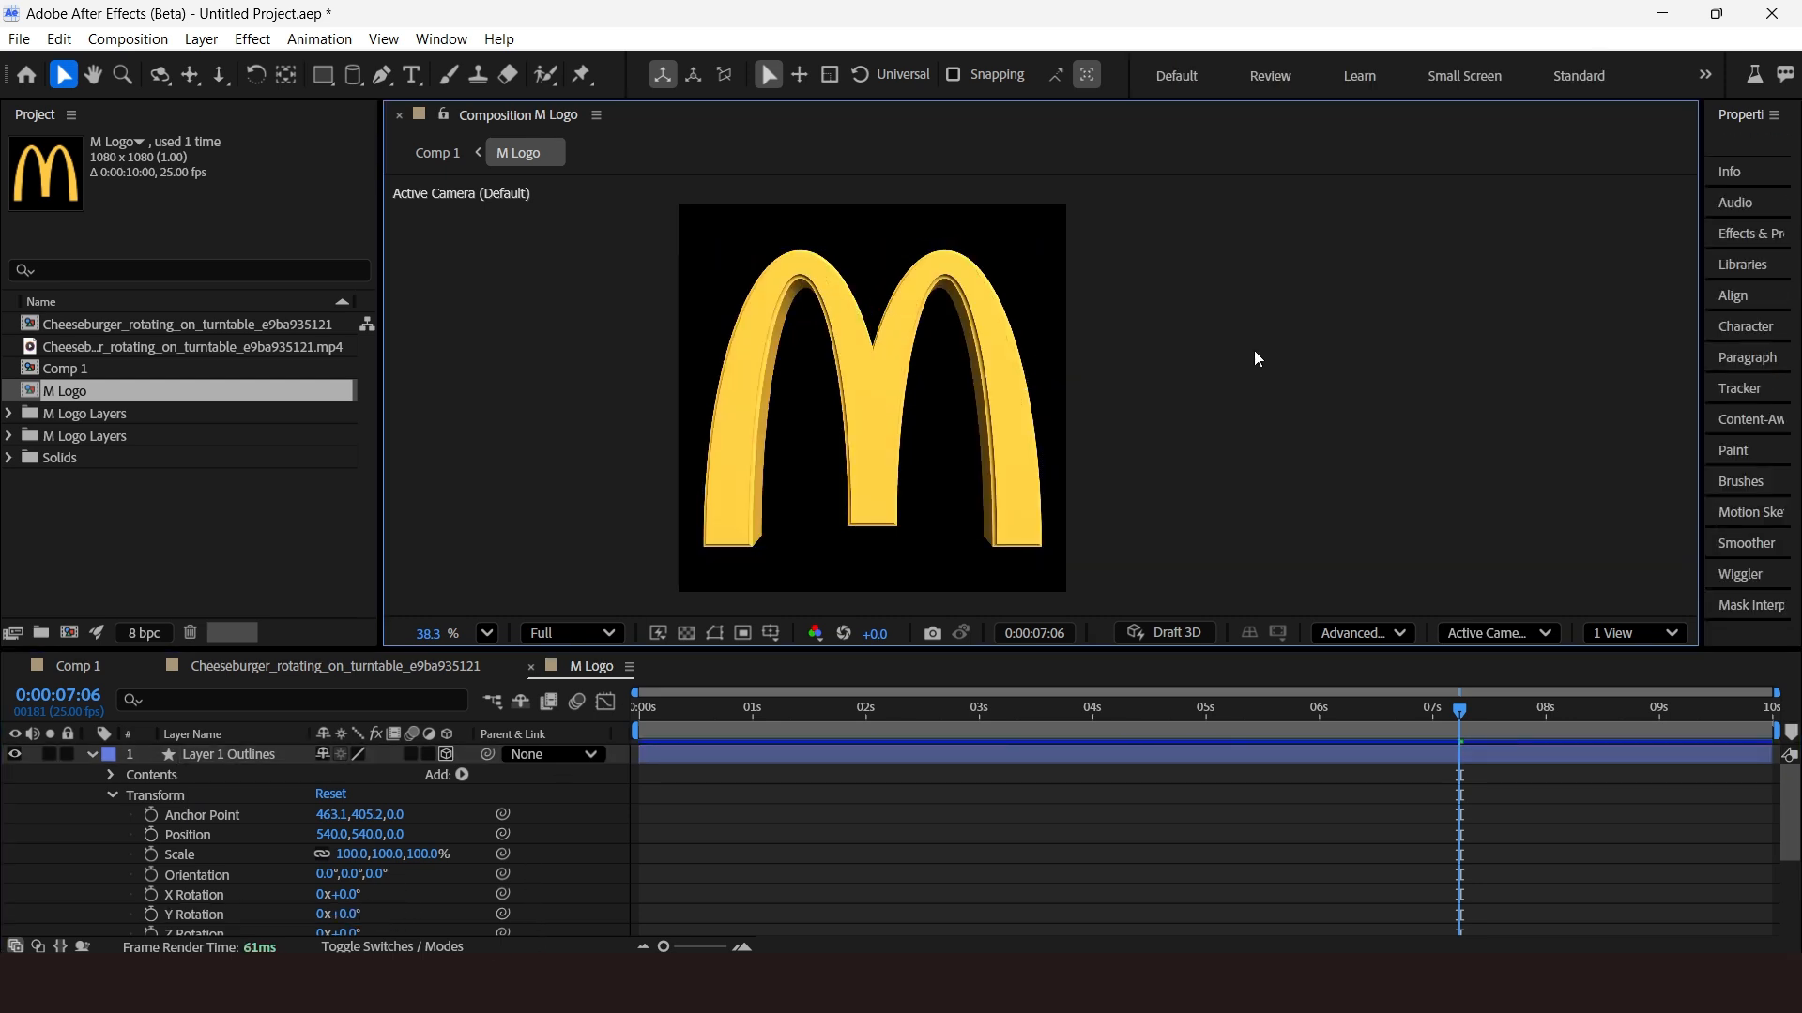
Return to Comp 1 and enable collapse transformations on the M Logo layer.
{"action": "scroll", "coordinate": [836, 430], "scroll_direction": "up", "scroll_amount": 2}
{"action": "left_click", "coordinate": [838, 436]}
{"action": "left_click", "coordinate": [68, 673]}
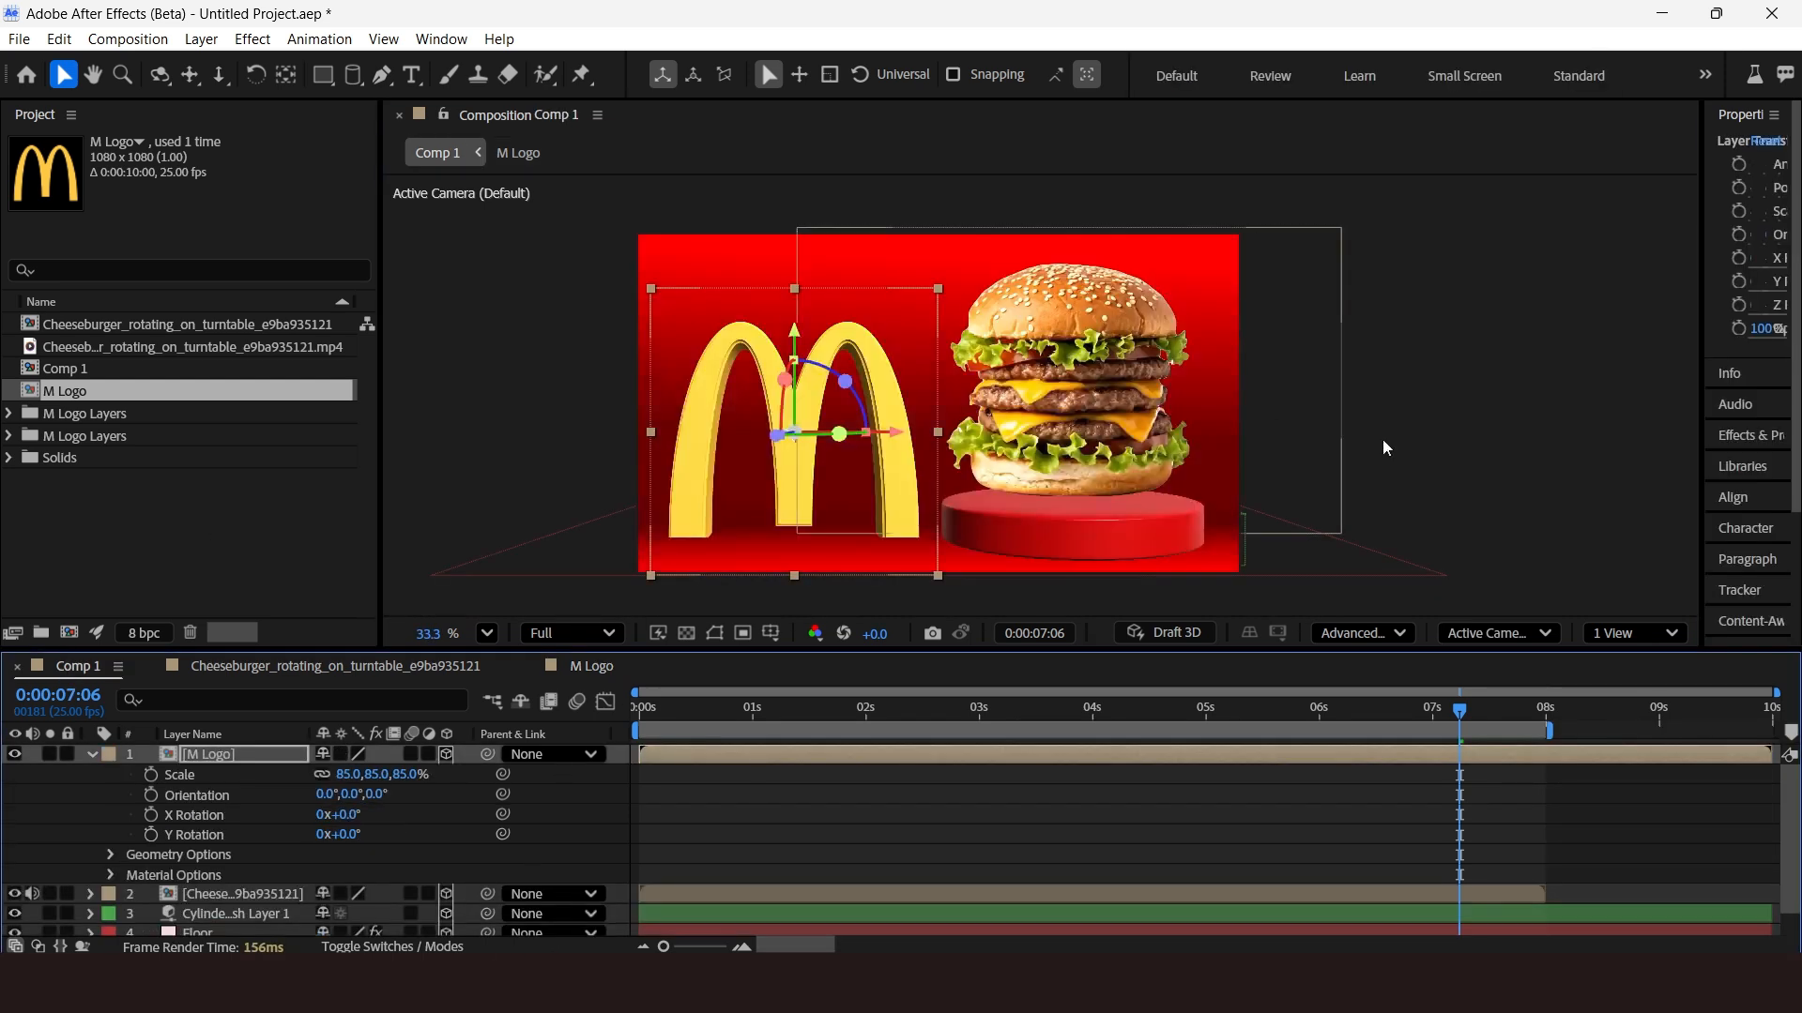
{"action": "left_click", "coordinate": [1383, 441]}
{"action": "left_click", "coordinate": [195, 756]}
{"action": "left_click", "coordinate": [342, 754]}
{"action": "left_click", "coordinate": [93, 755]}
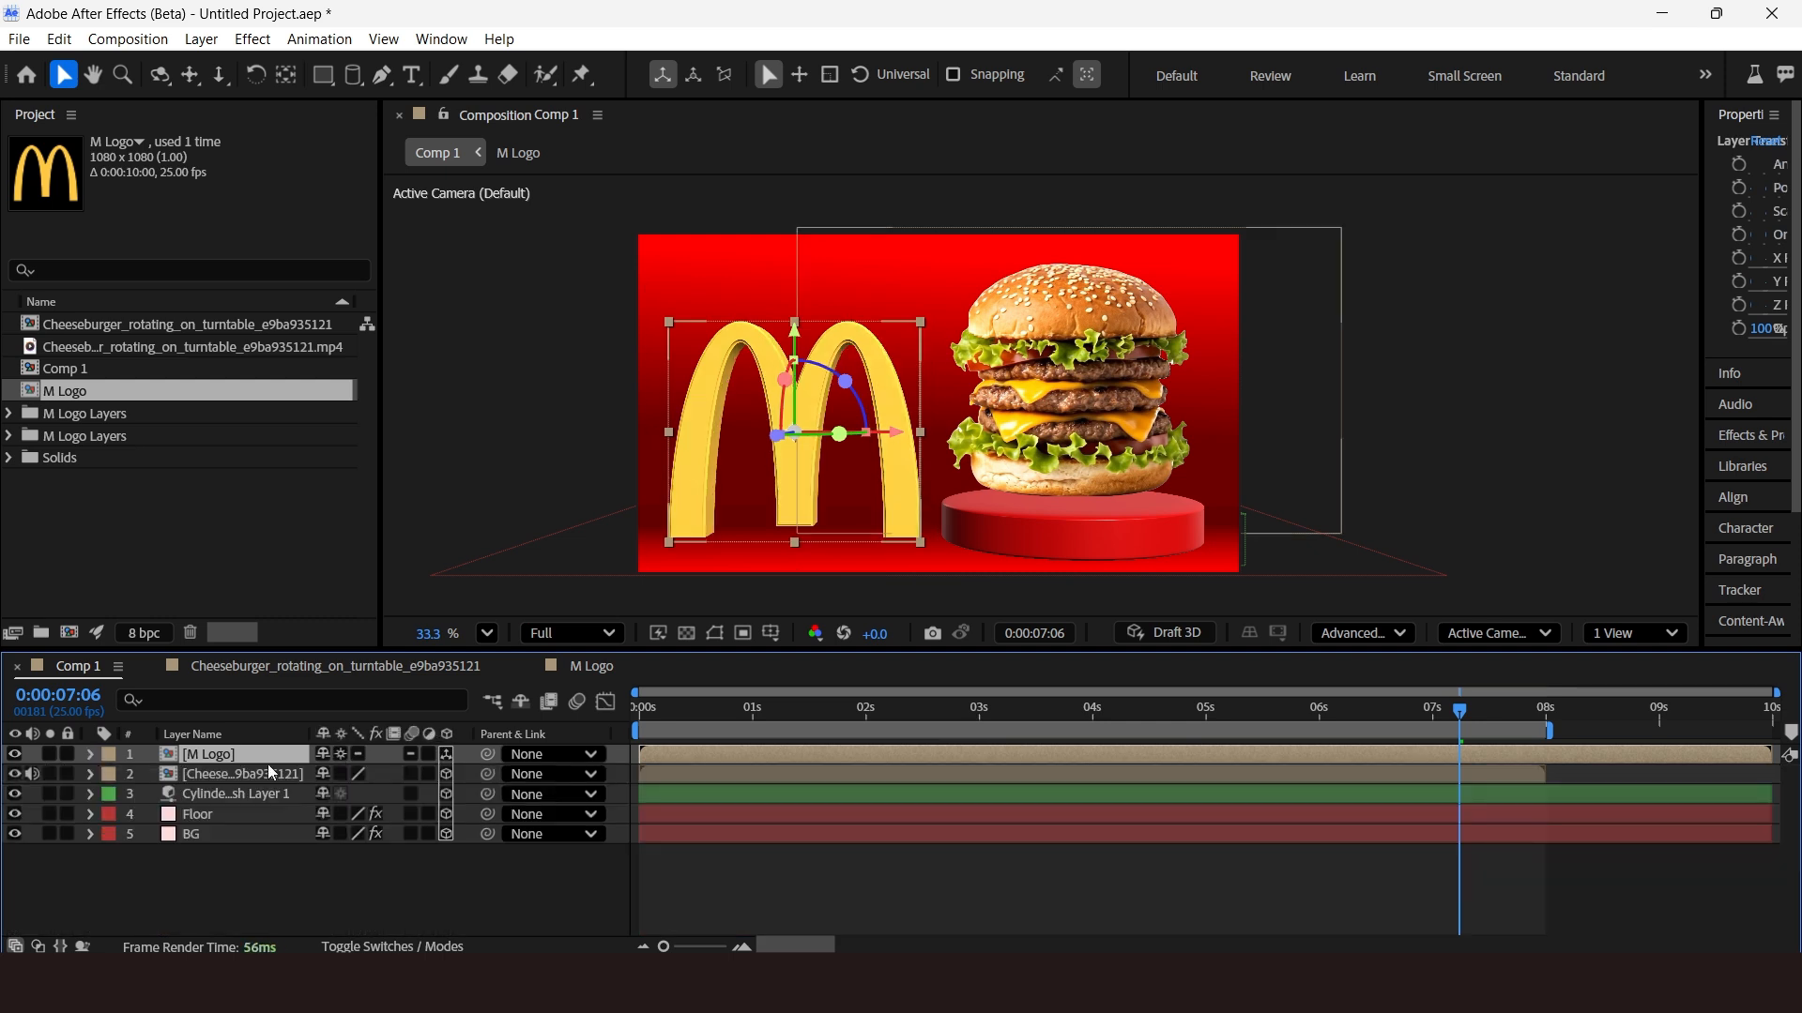
Adjust the M Logo layer's rotation slightly in Comp 1.
{"action": "key", "text": "r"}
{"action": "mouse_move", "coordinate": [356, 813]}
{"action": "left_mouse_down"}
{"action": "mouse_move", "coordinate": [305, 816]}
{"action": "mouse_move", "coordinate": [328, 818]}
{"action": "mouse_move", "coordinate": [313, 840]}
{"action": "mouse_move", "coordinate": [352, 828]}
{"action": "left_mouse_up"}
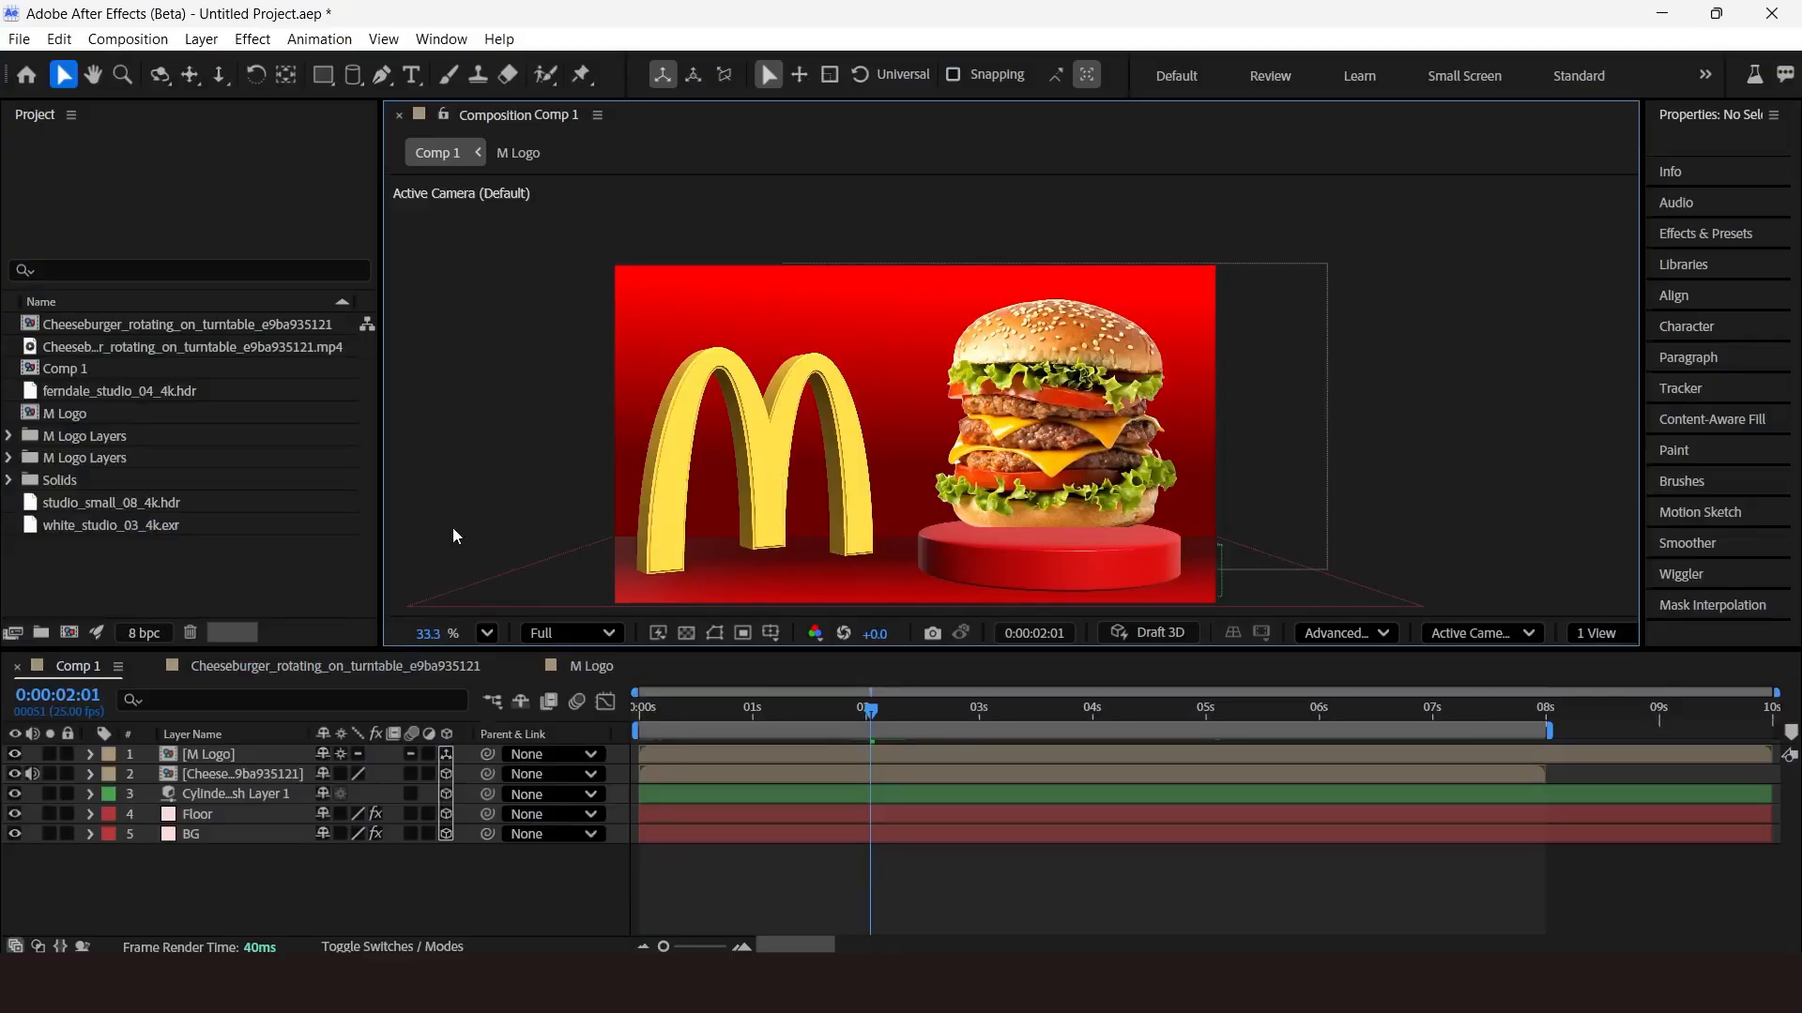
{"action": "left_click", "coordinate": [313, 563]}
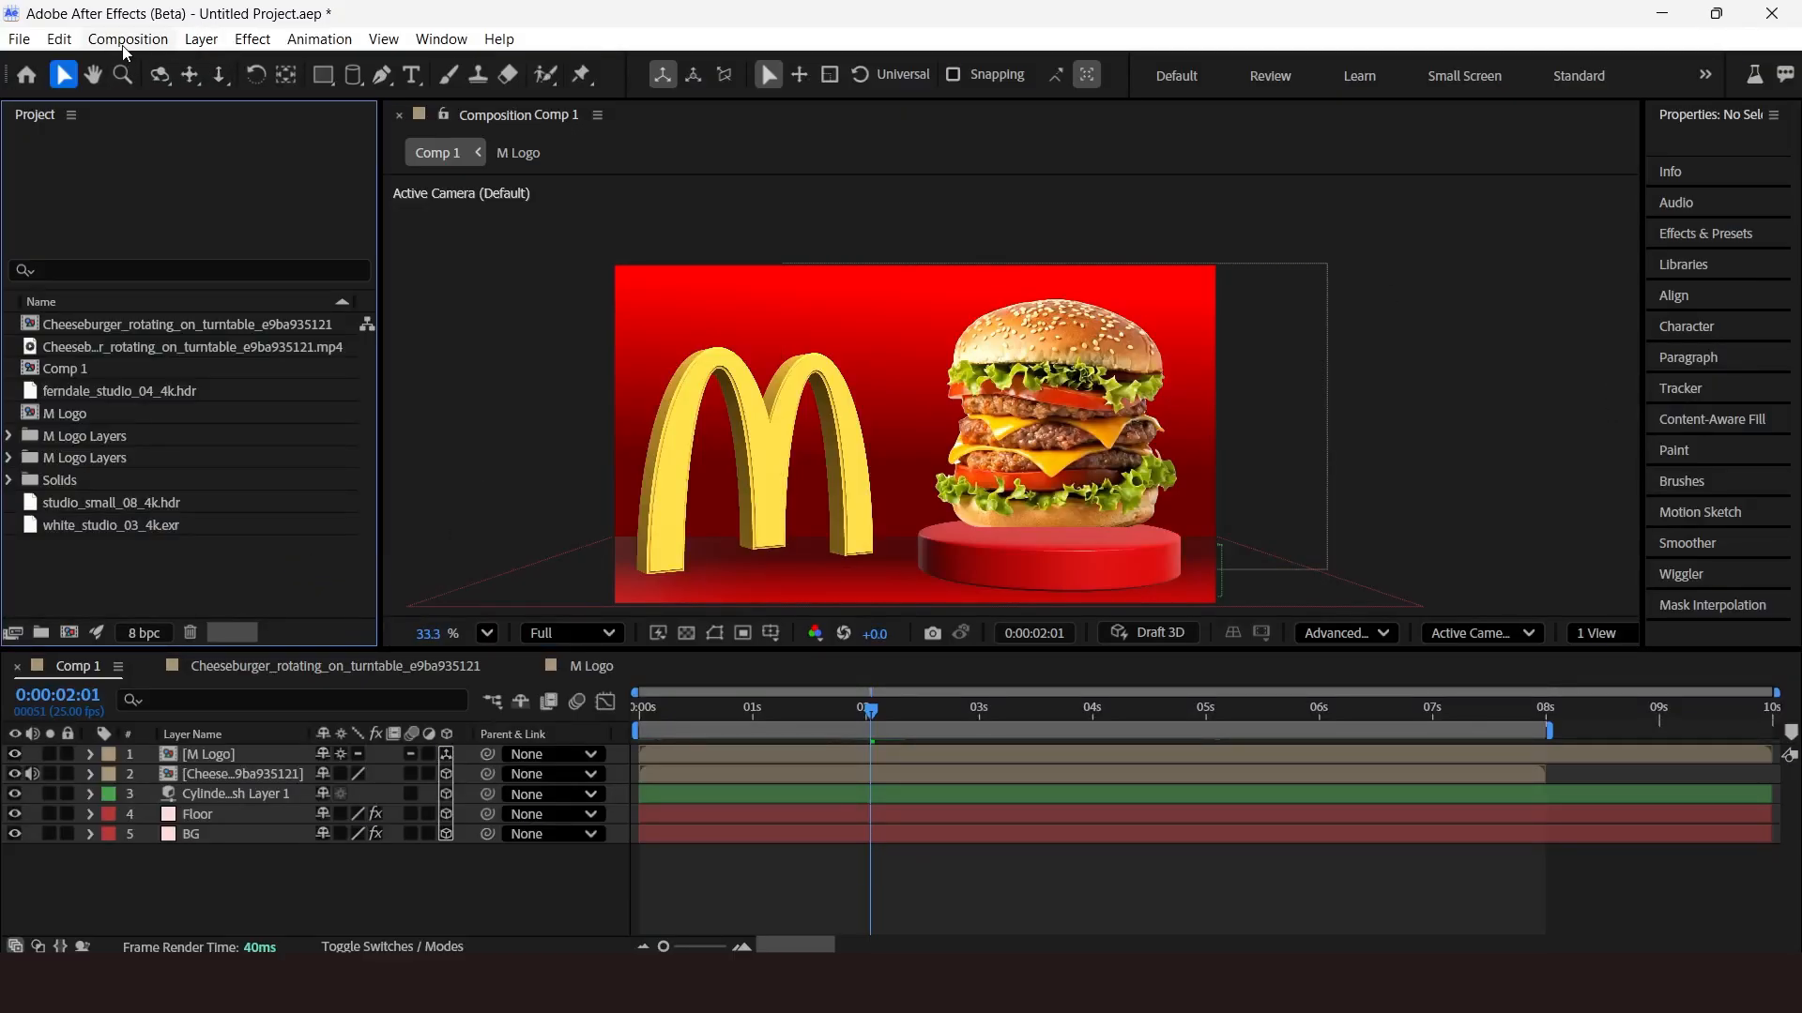
{"action": "left_click", "coordinate": [203, 39]}
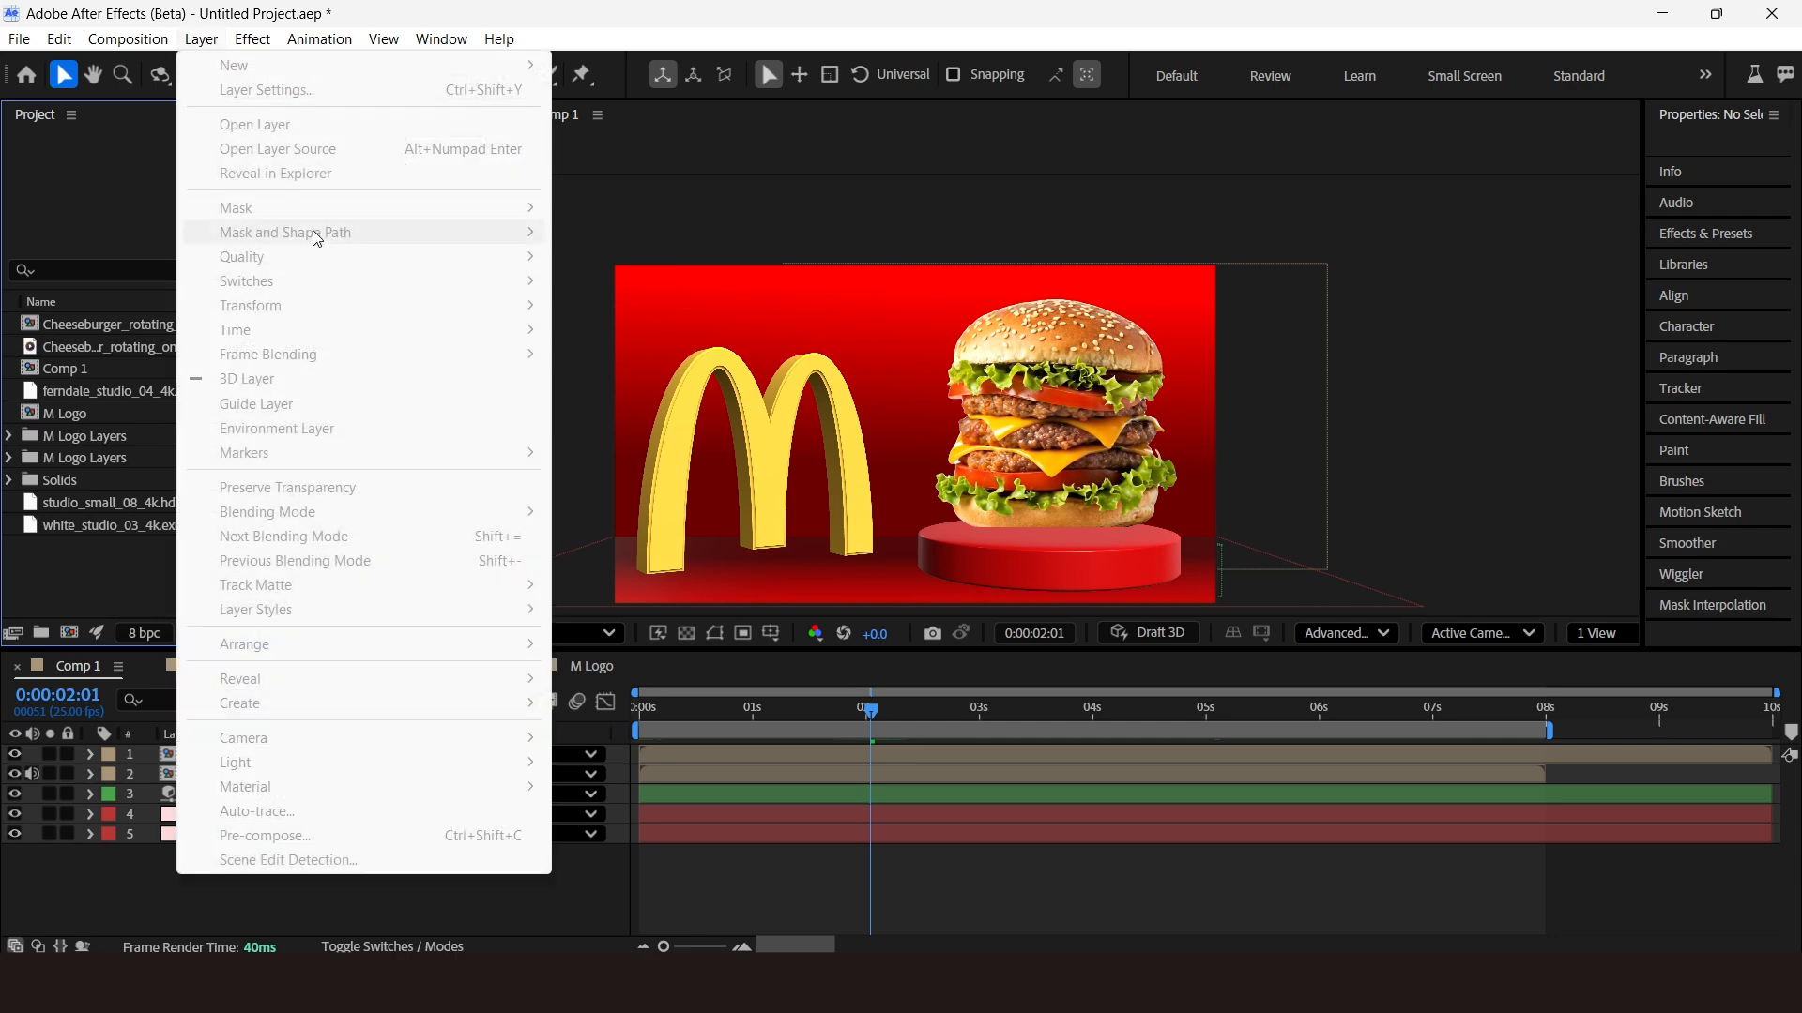
{"action": "left_click", "coordinate": [109, 583]}
{"action": "left_click", "coordinate": [77, 668]}
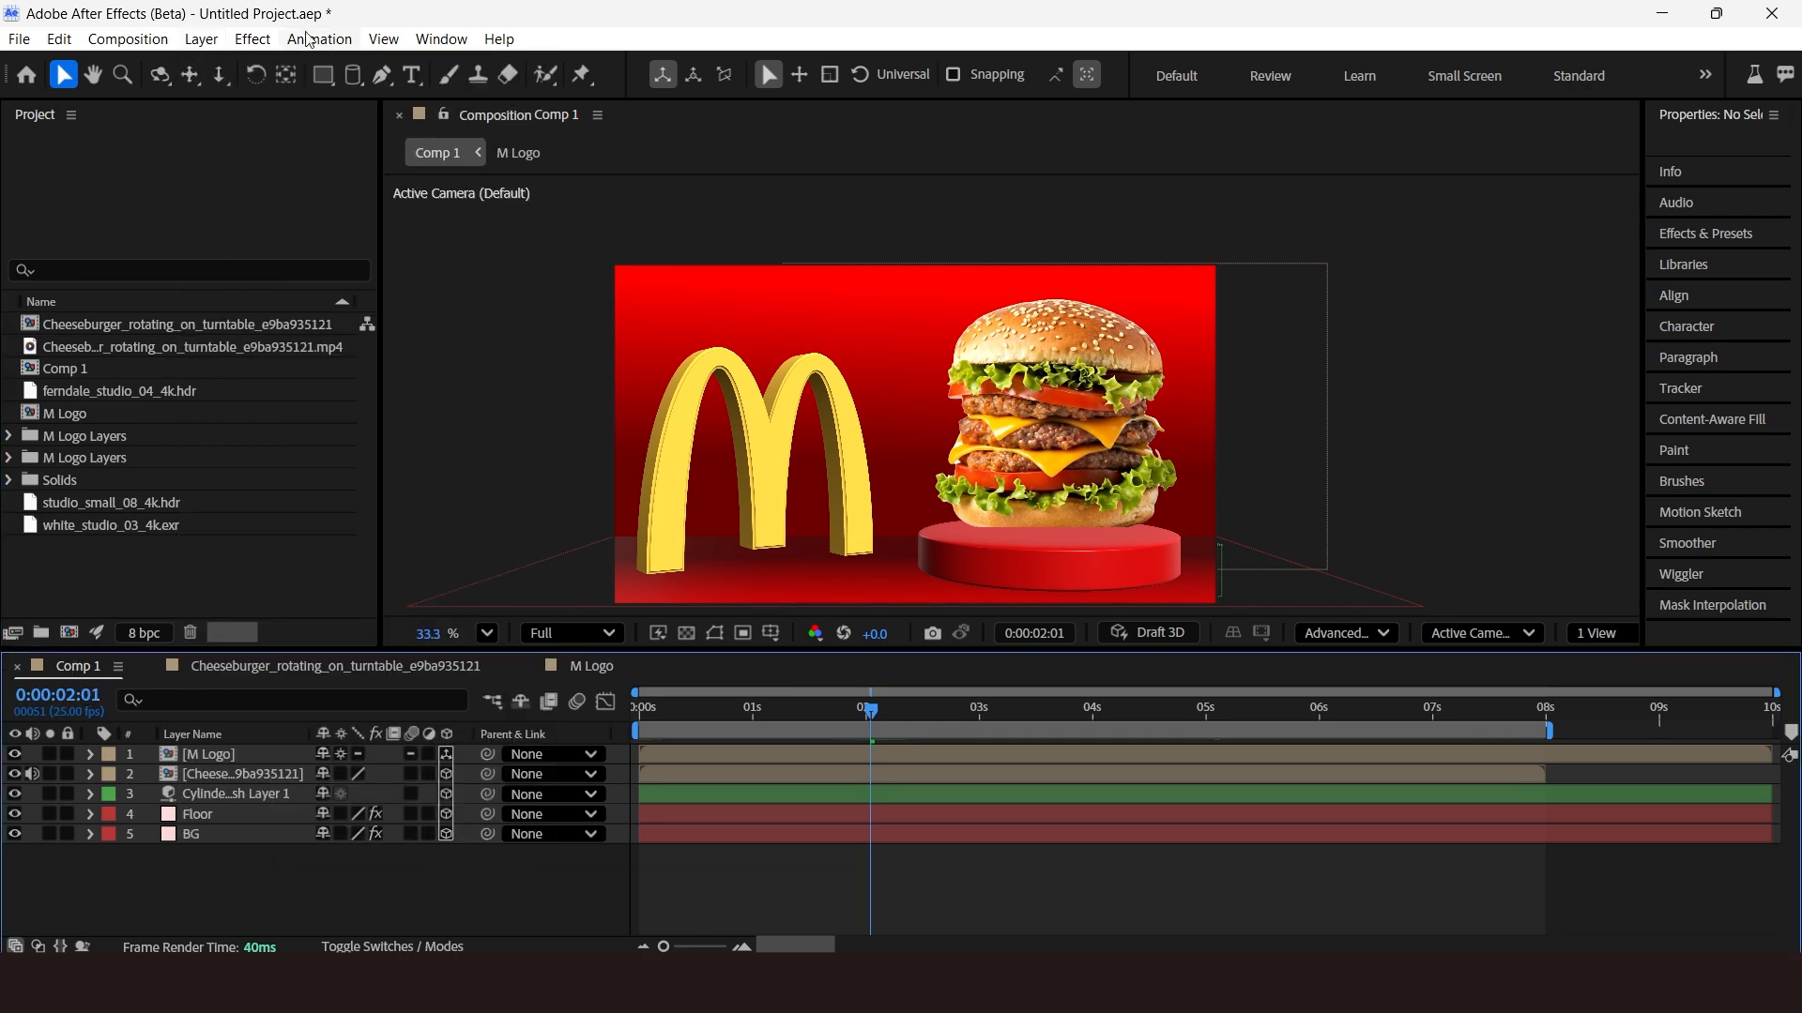
Add an environment light layer to Comp 1 with Casts Shadows enabled.
{"action": "left_click", "coordinate": [203, 39]}
{"action": "mouse_move", "coordinate": [240, 70]}
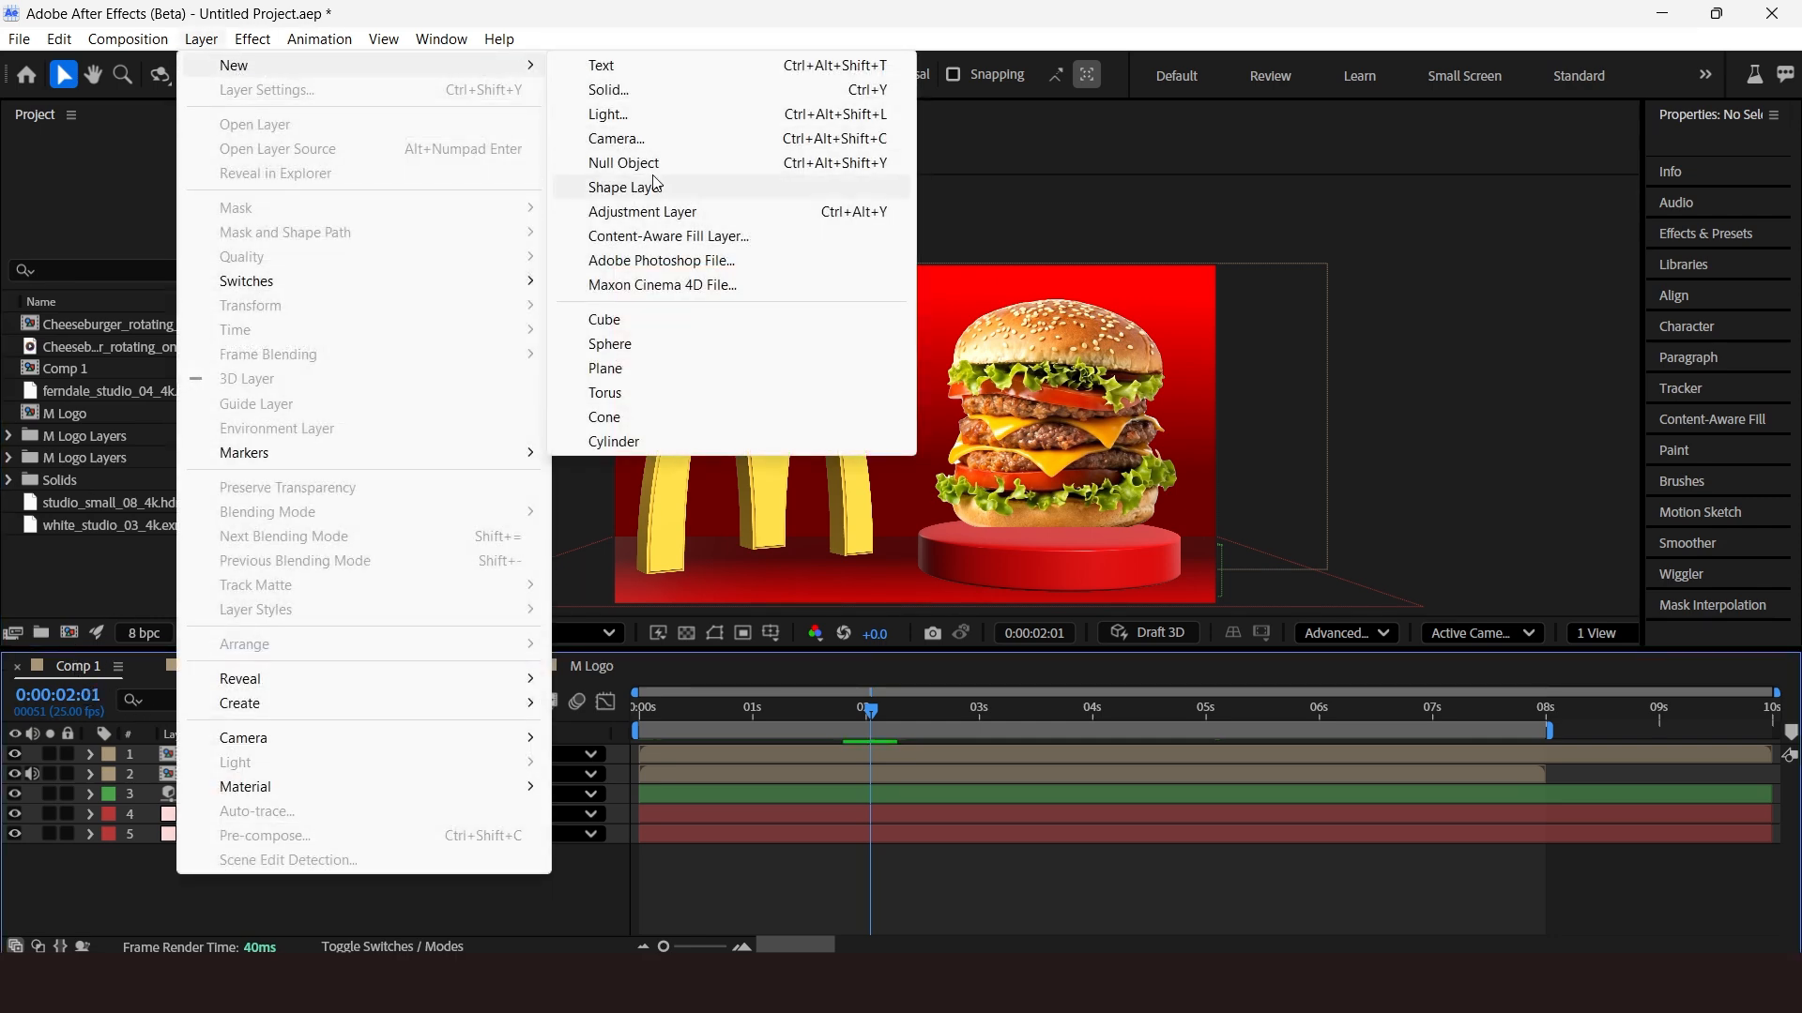
{"action": "left_click", "coordinate": [605, 113]}
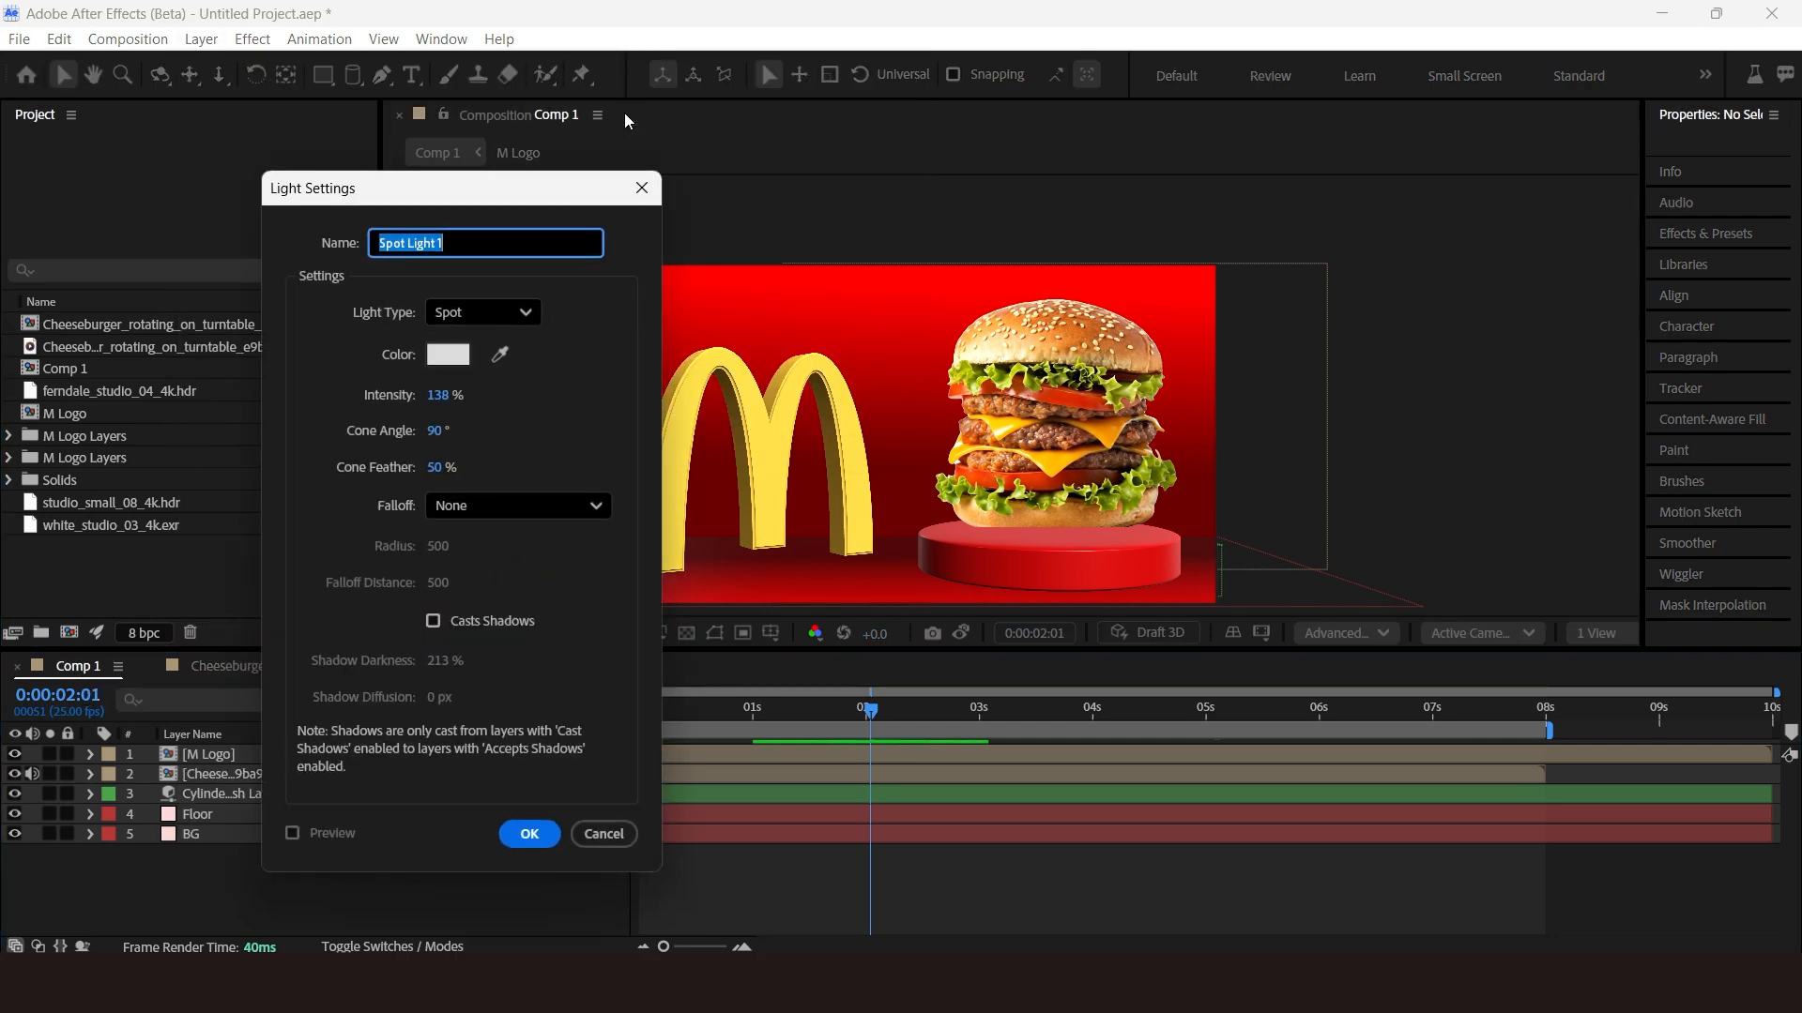
{"action": "left_click", "coordinate": [466, 314]}
{"action": "left_click", "coordinate": [498, 466]}
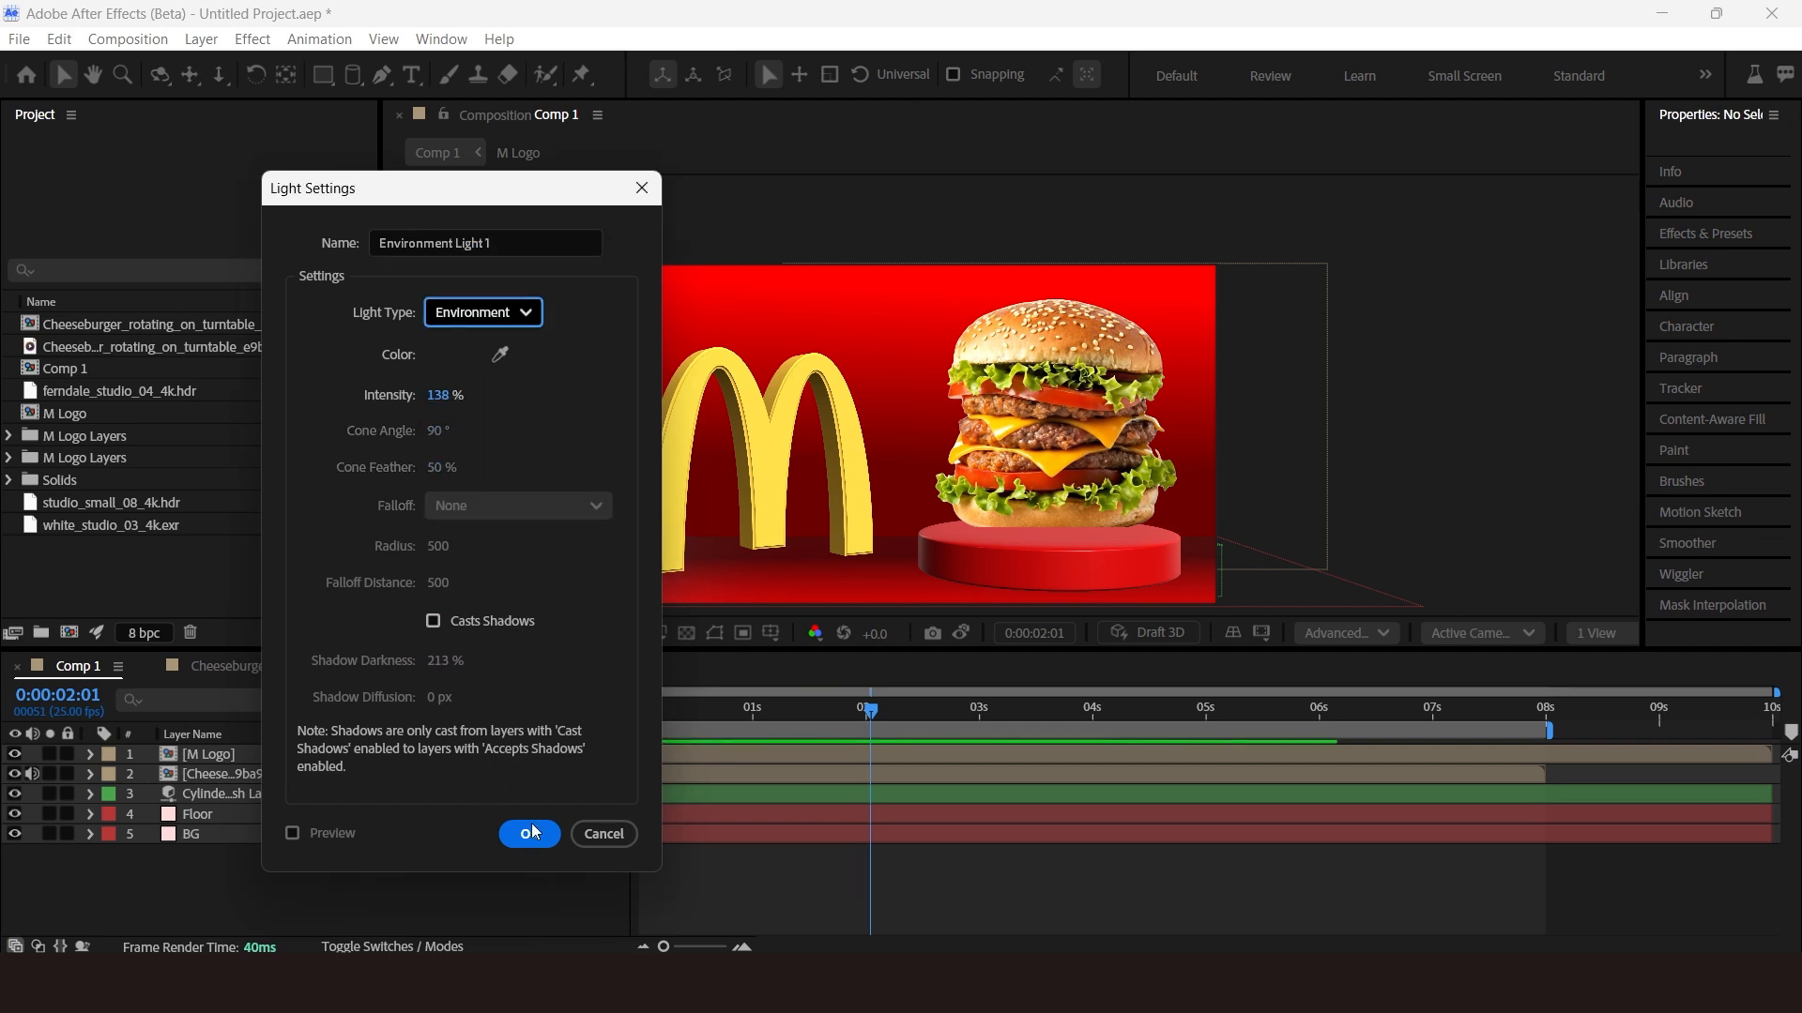
{"action": "left_click", "coordinate": [434, 622]}
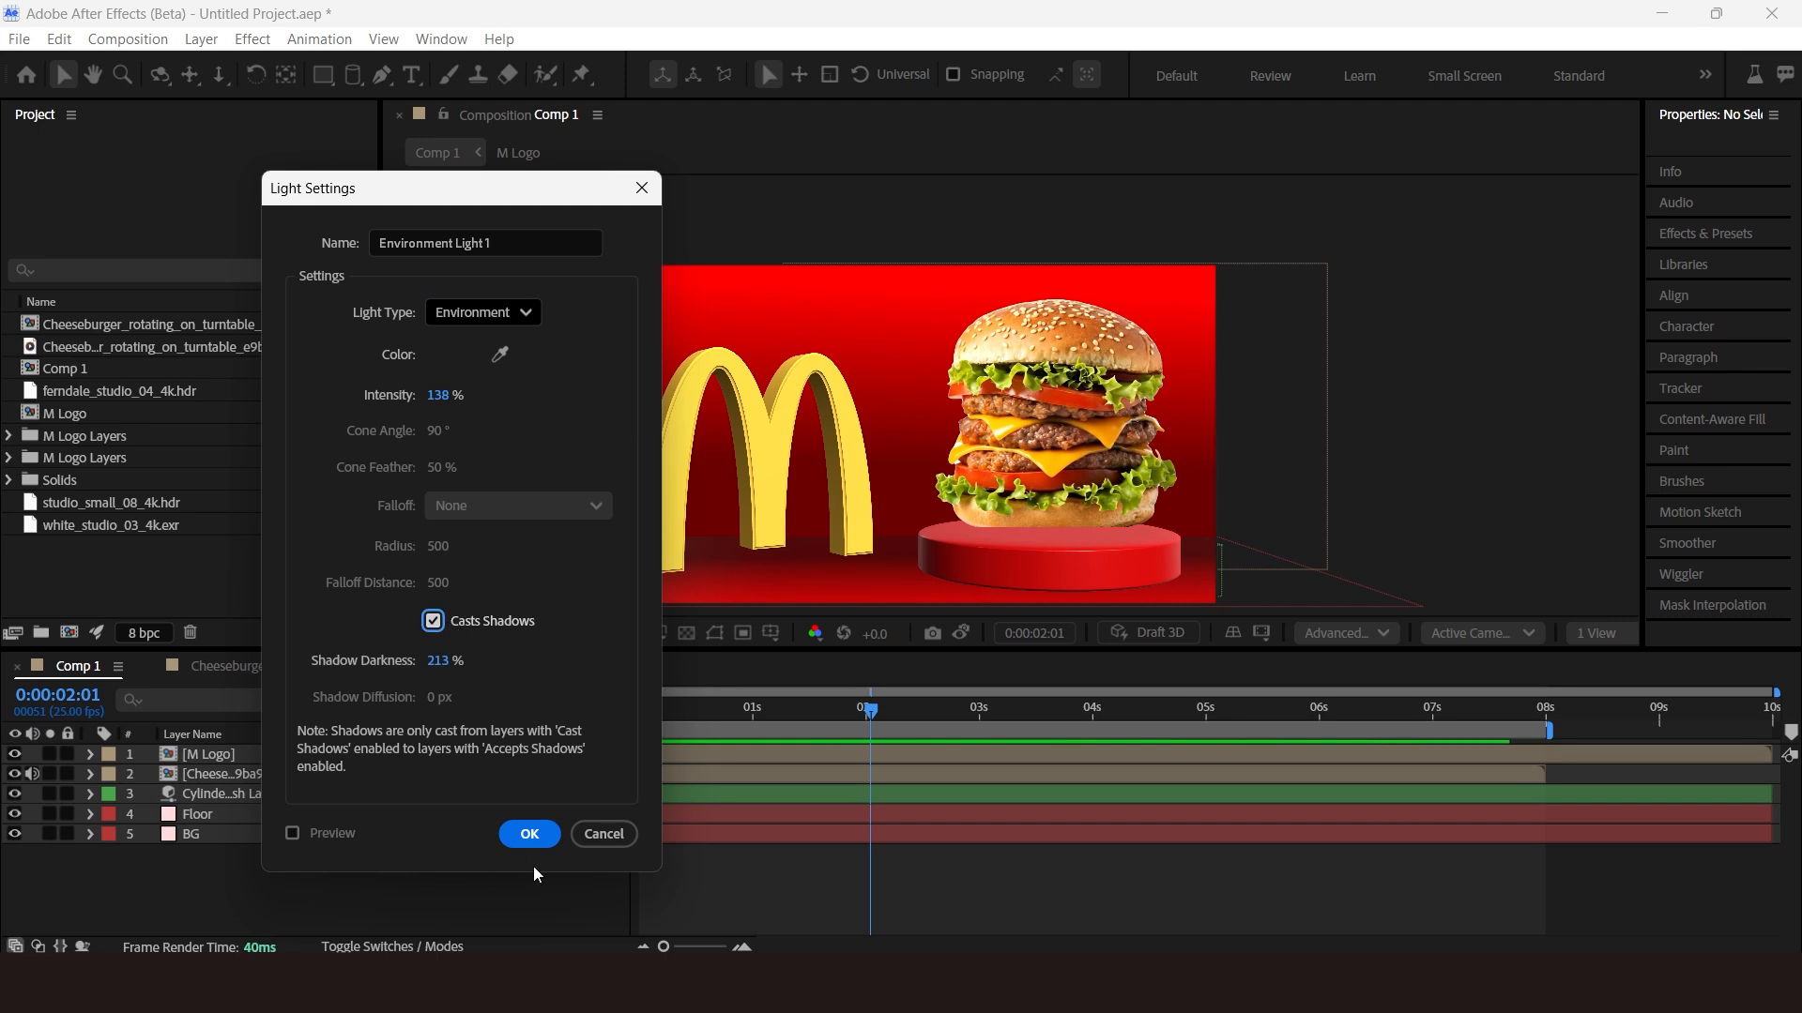
{"action": "left_click", "coordinate": [529, 834]}
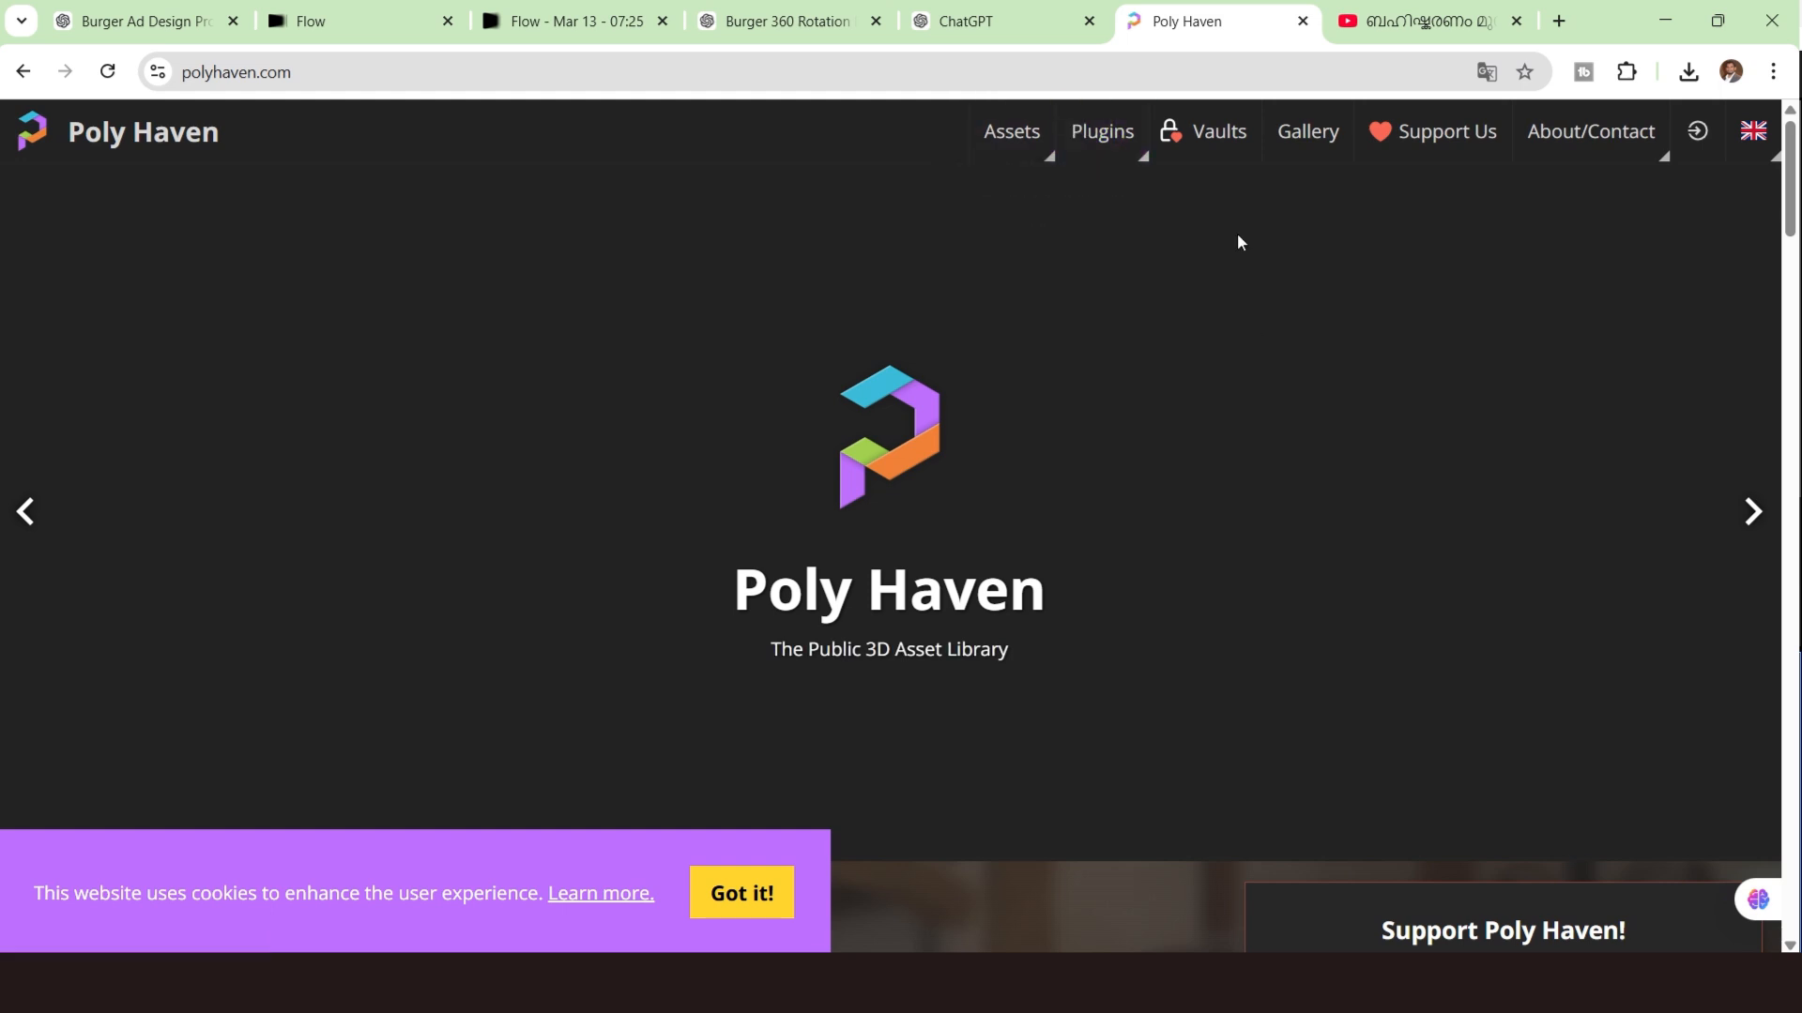
In the browser, open Poly Haven's Studio HDRIs and search for Studio Small.
{"action": "mouse_move", "coordinate": [1012, 131]}
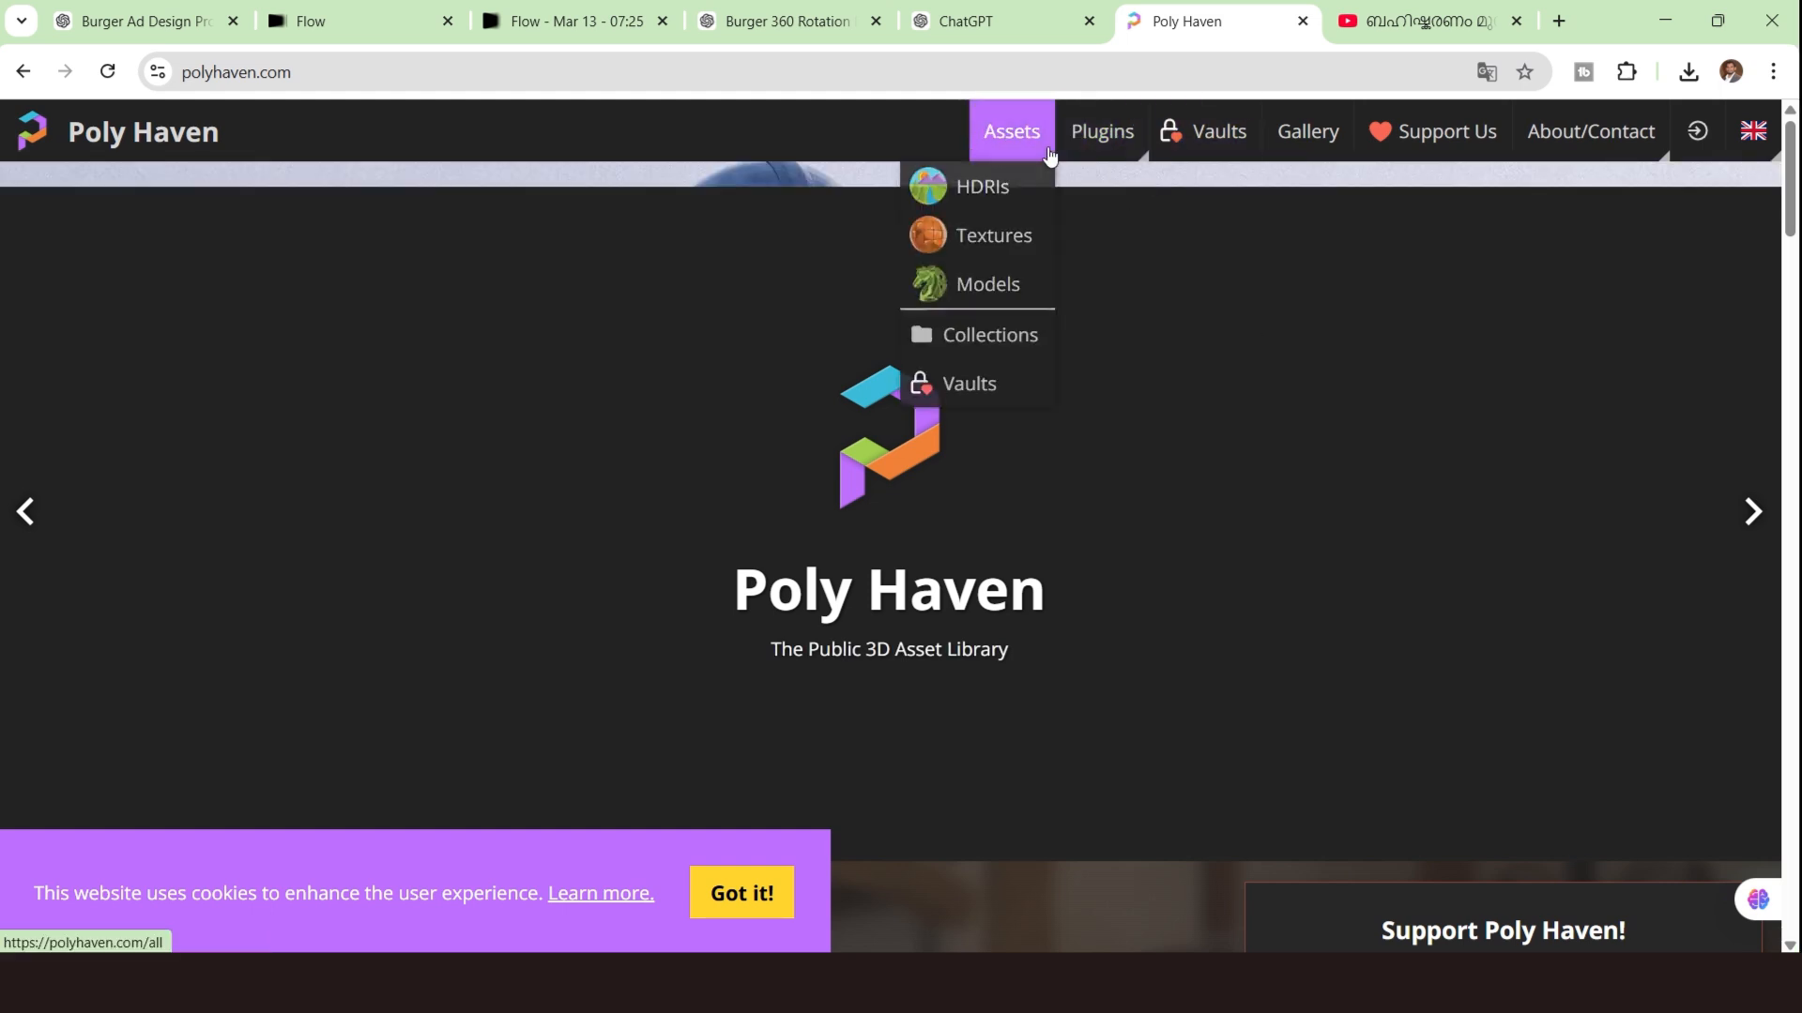
{"action": "left_click", "coordinate": [1000, 192]}
{"action": "scroll", "coordinate": [1126, 657], "scroll_direction": "down", "scroll_amount": 4}
{"action": "left_click", "coordinate": [57, 469]}
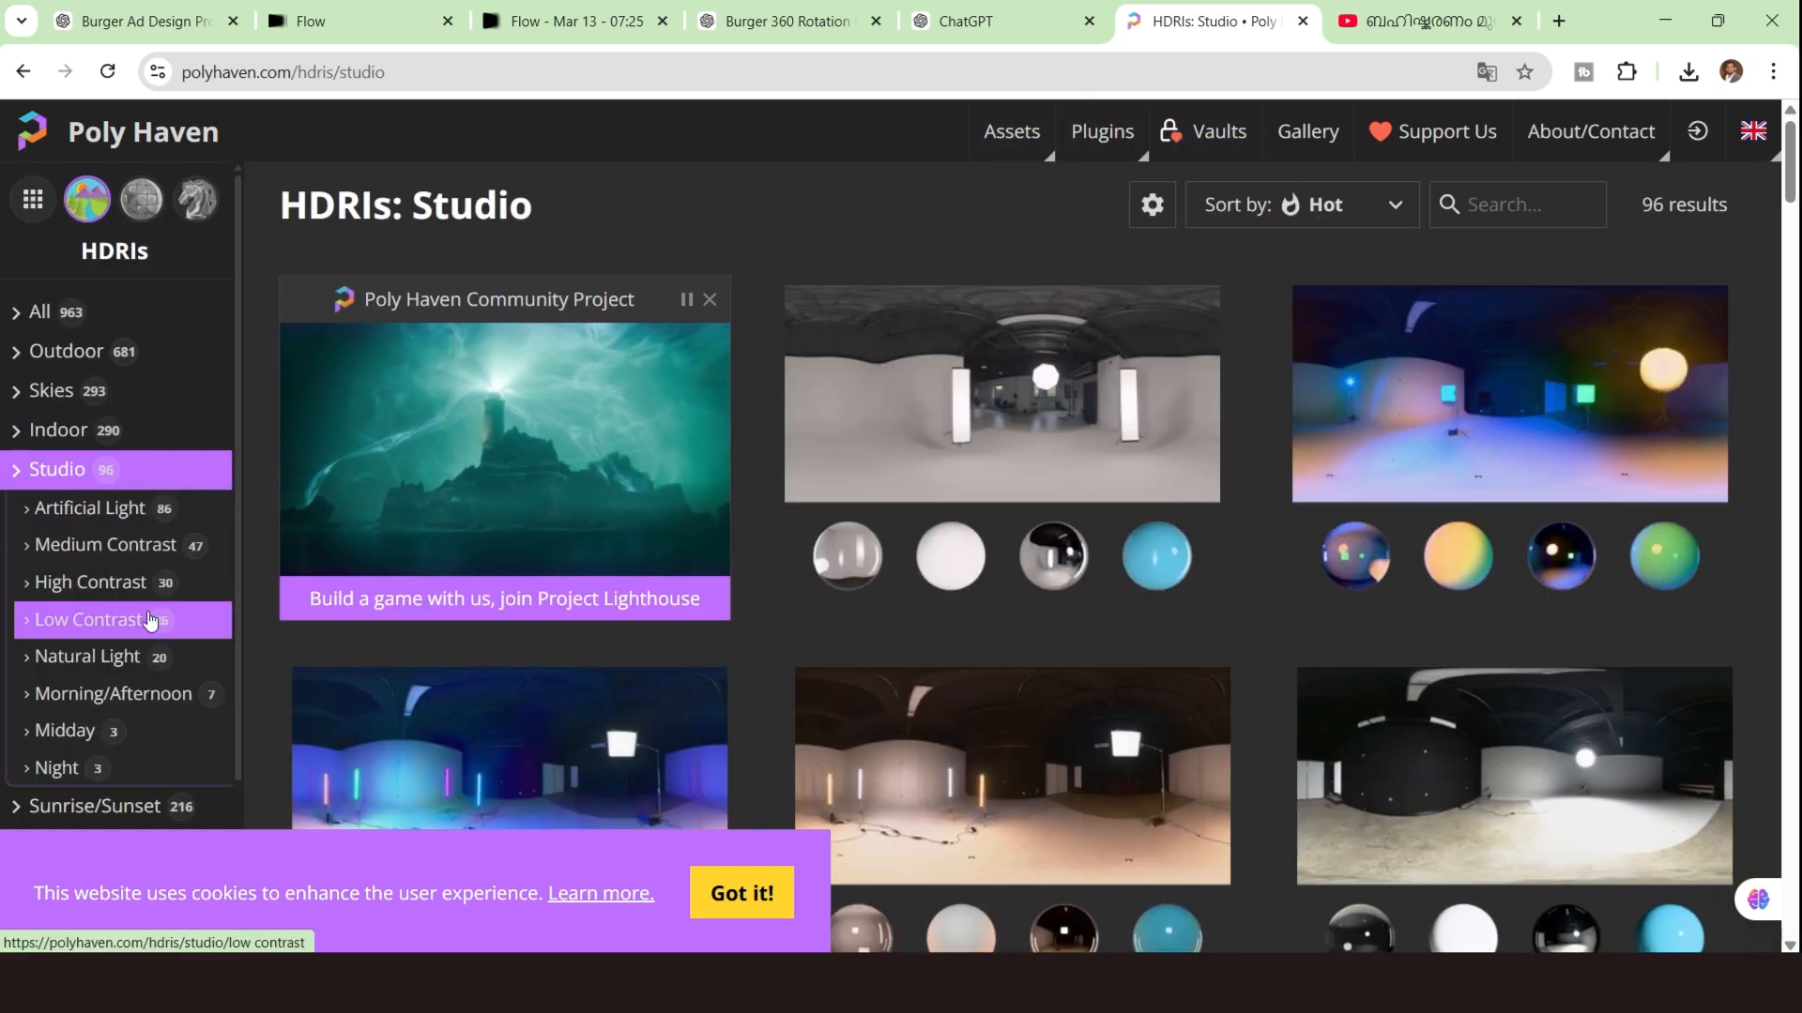
{"action": "left_click", "coordinate": [1517, 206]}
{"action": "type", "text": "Studio Small 08"}
{"action": "key", "text": "BackSpace"}
{"action": "key", "text": "BackSpace"}
{"action": "key", "text": "BackSpace"}
{"action": "scroll", "coordinate": [1013, 526], "scroll_direction": "down", "scroll_amount": 5}
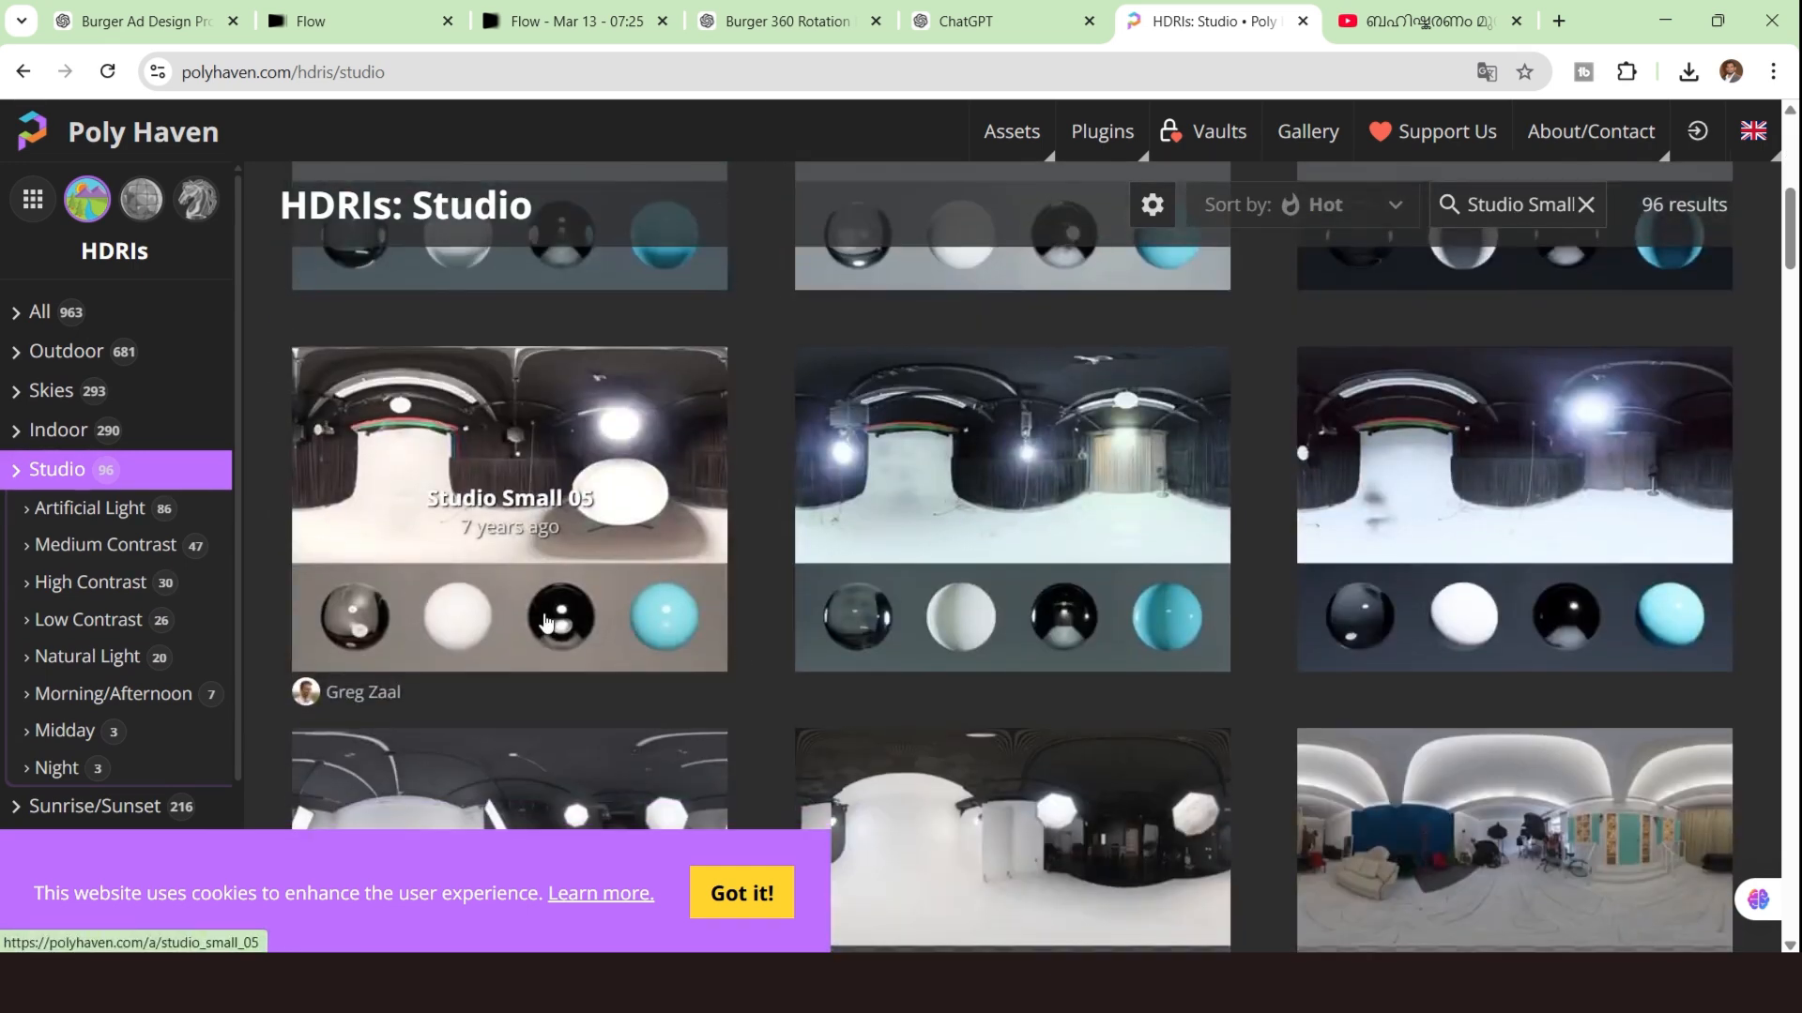
{"action": "scroll", "coordinate": [547, 621], "scroll_direction": "down", "scroll_amount": 2}
Open the Studio Small 08 HDRI and download it as a 4K HDR.
{"action": "left_click", "coordinate": [601, 648]}
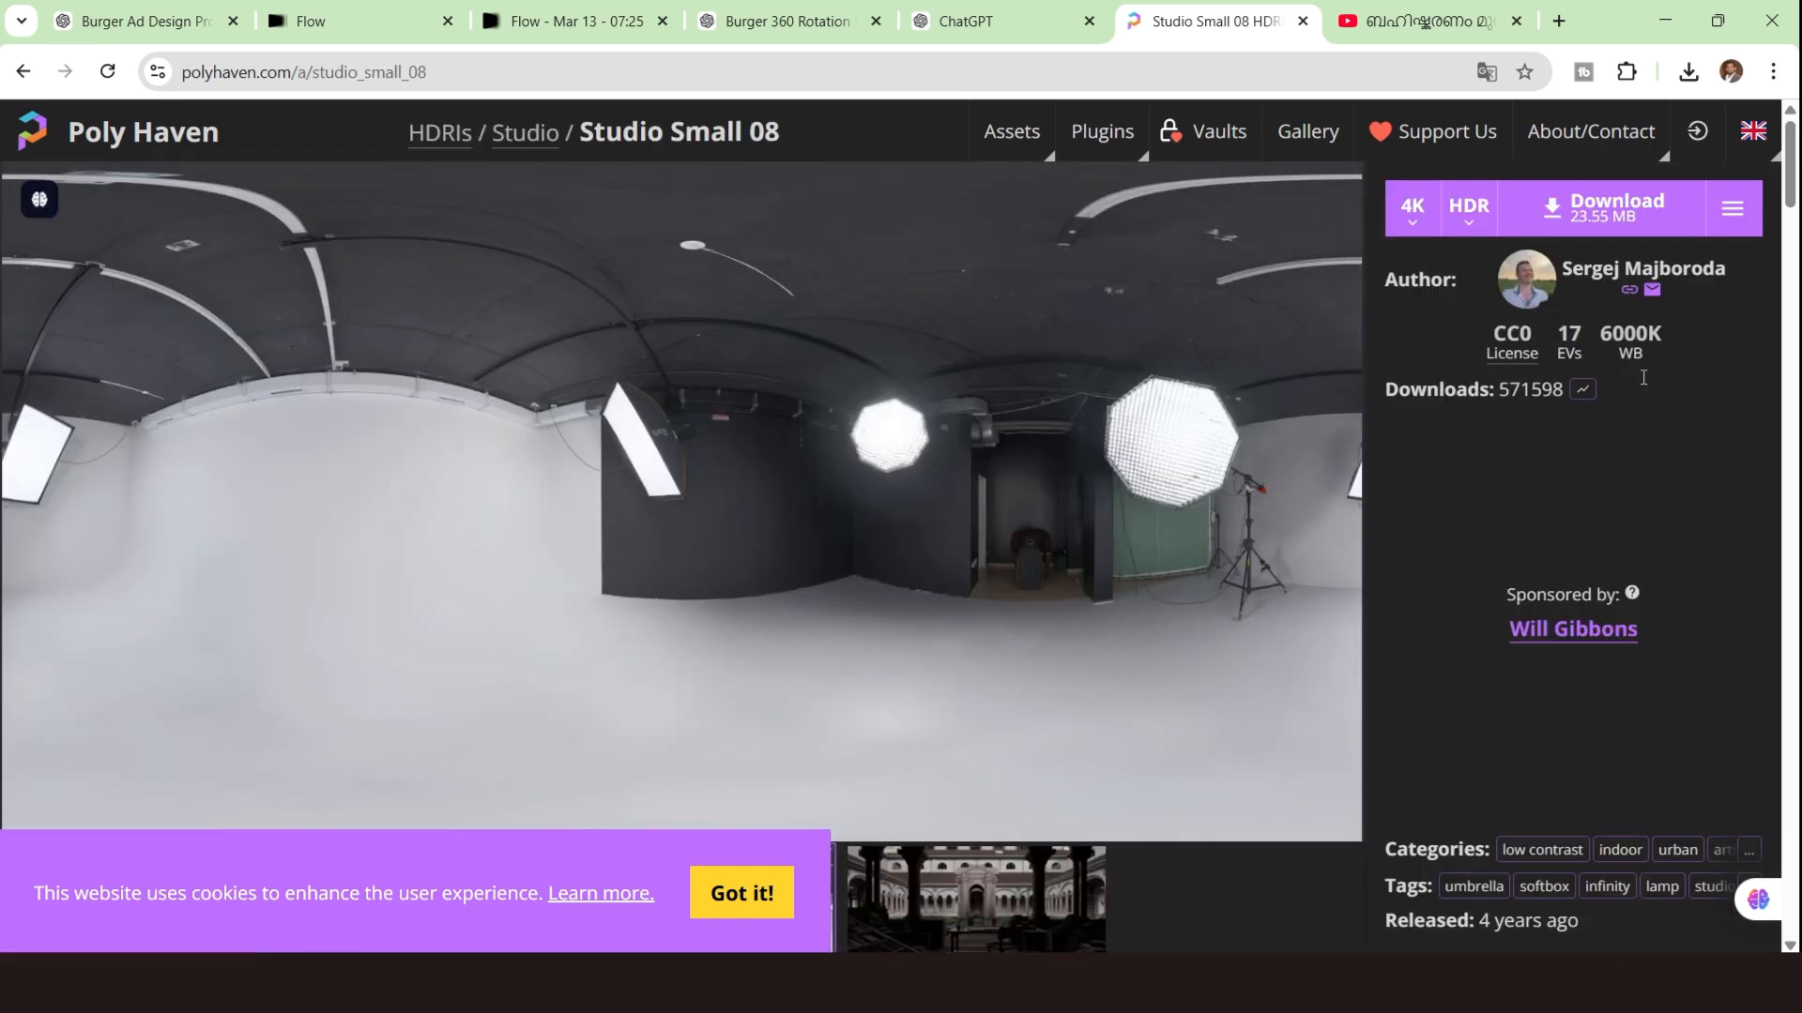
{"action": "left_click", "coordinate": [1618, 208]}
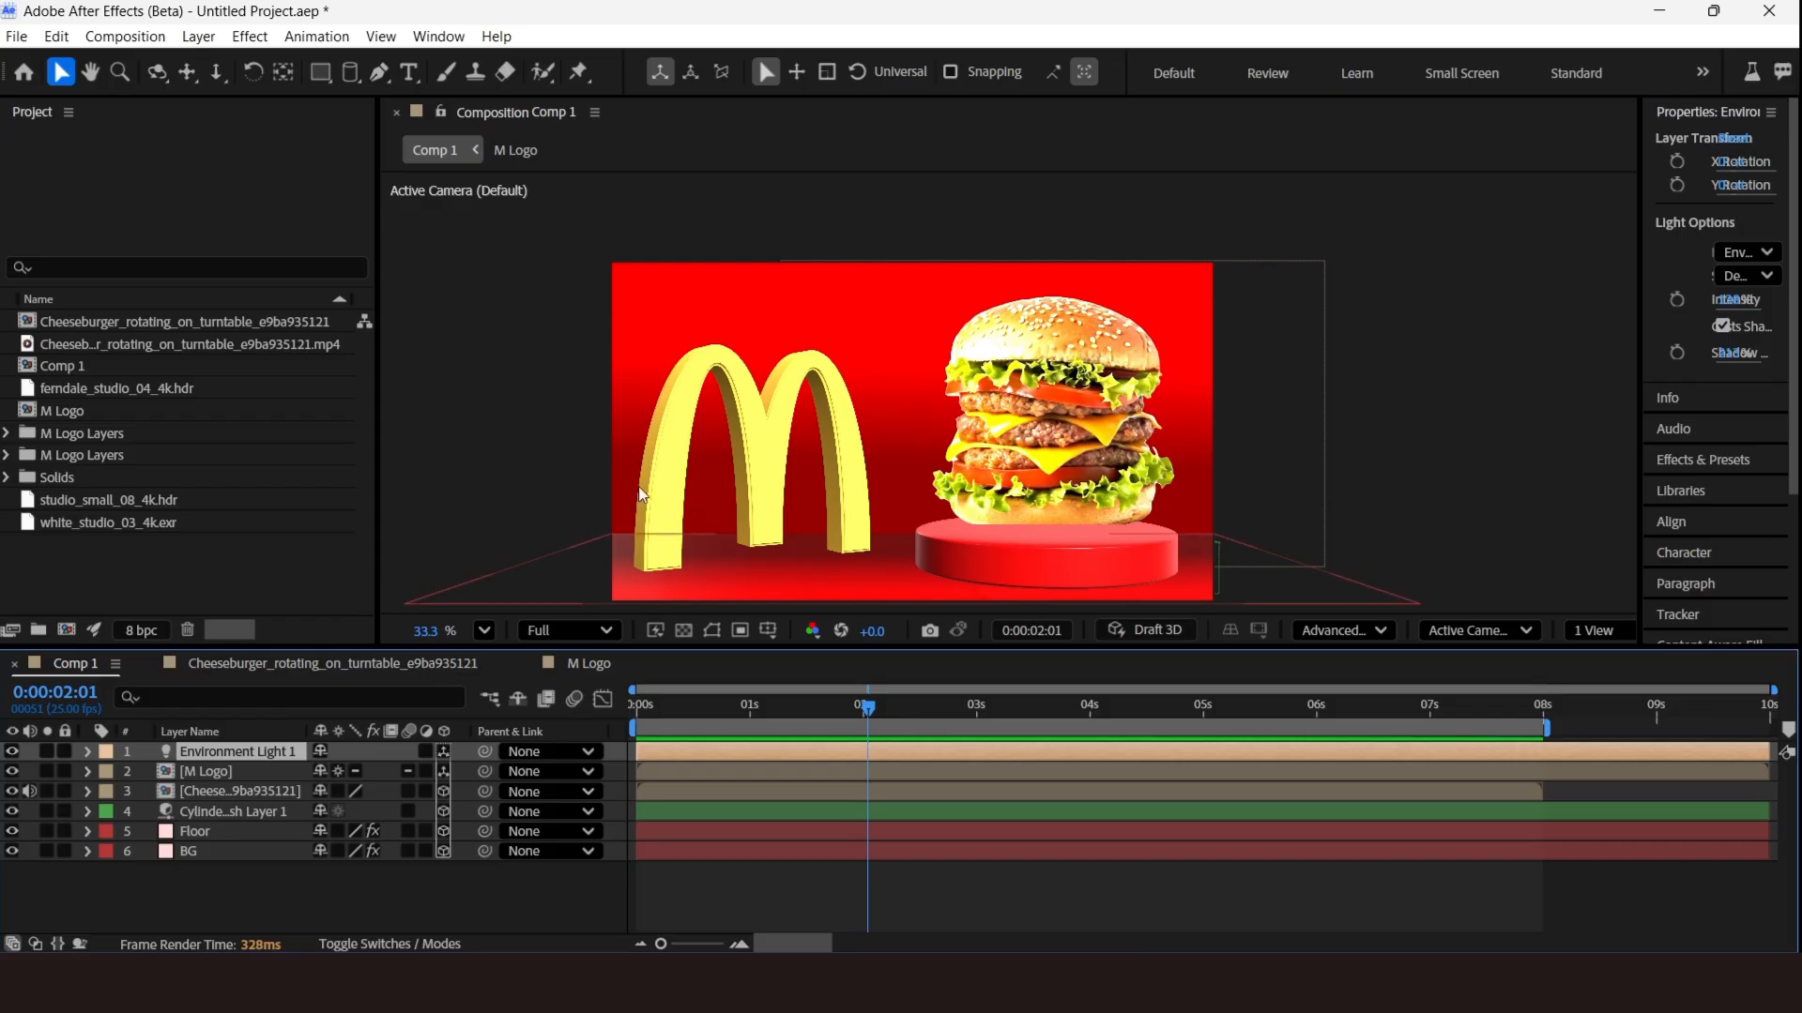
Back in After Effects, import the downloaded studio_small_08_4k (1).hdr file into the project.
{"action": "left_click", "coordinate": [273, 569]}
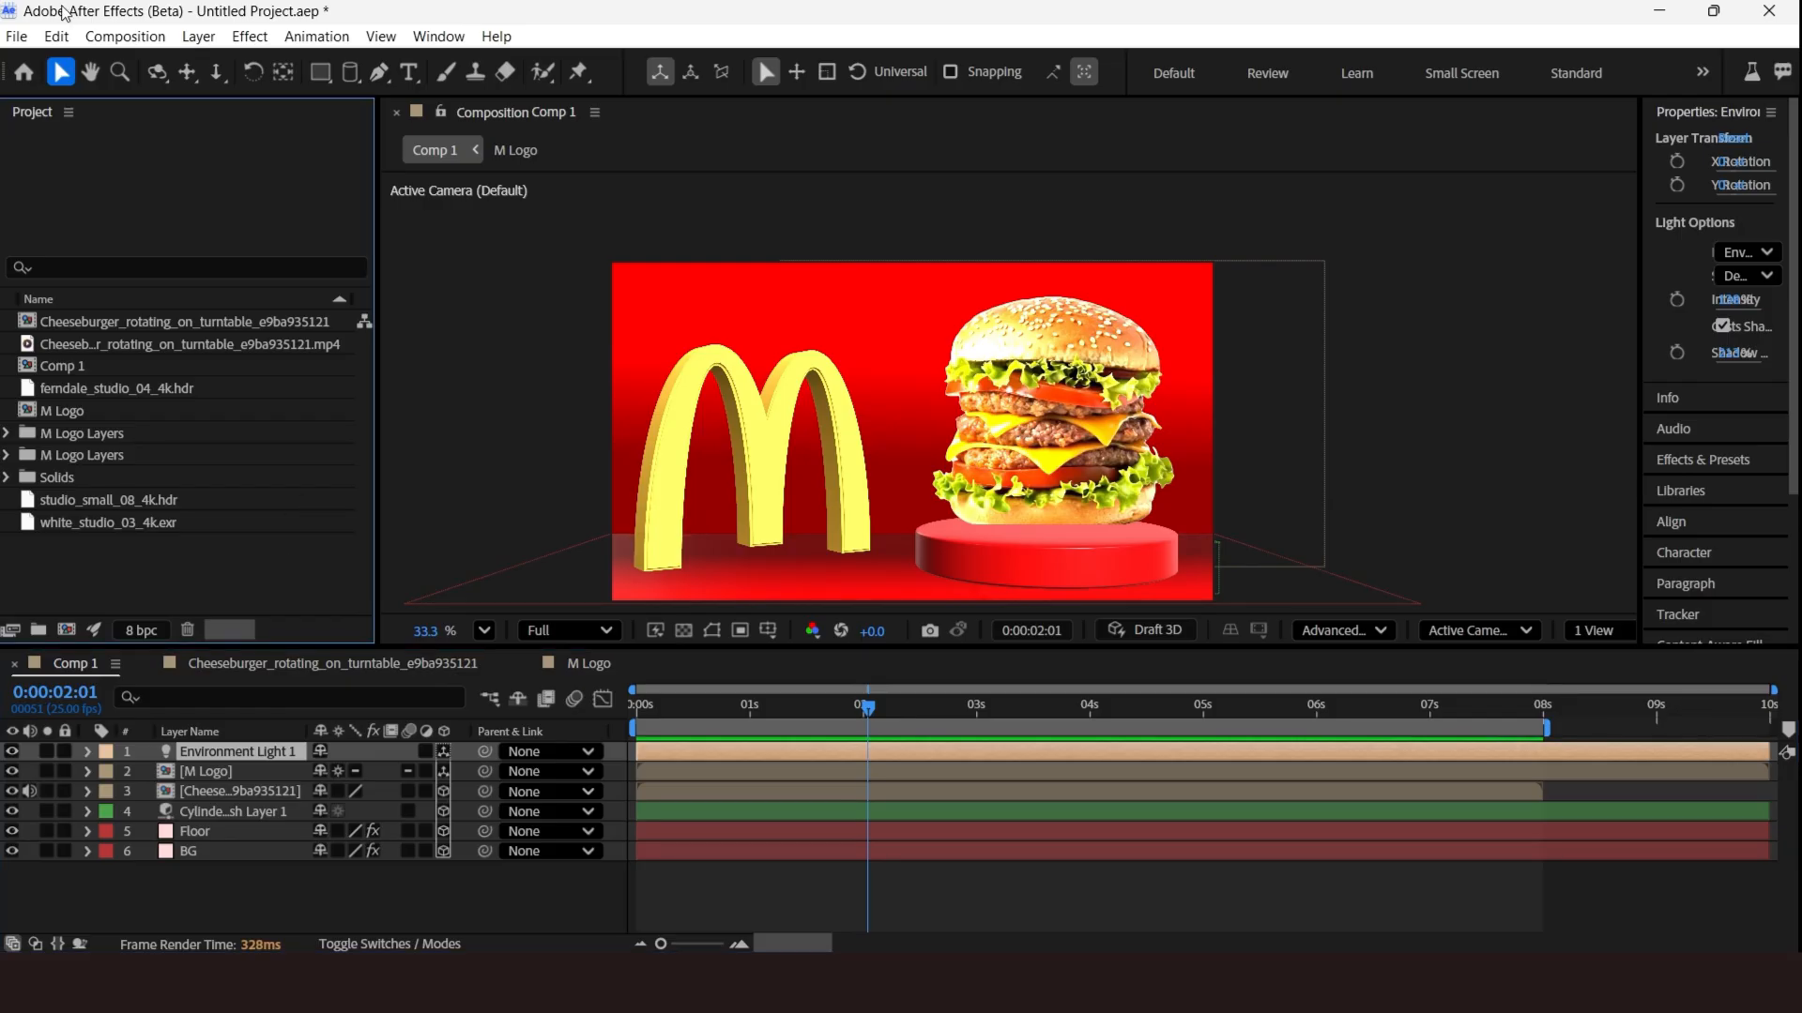
{"action": "left_click", "coordinate": [17, 35]}
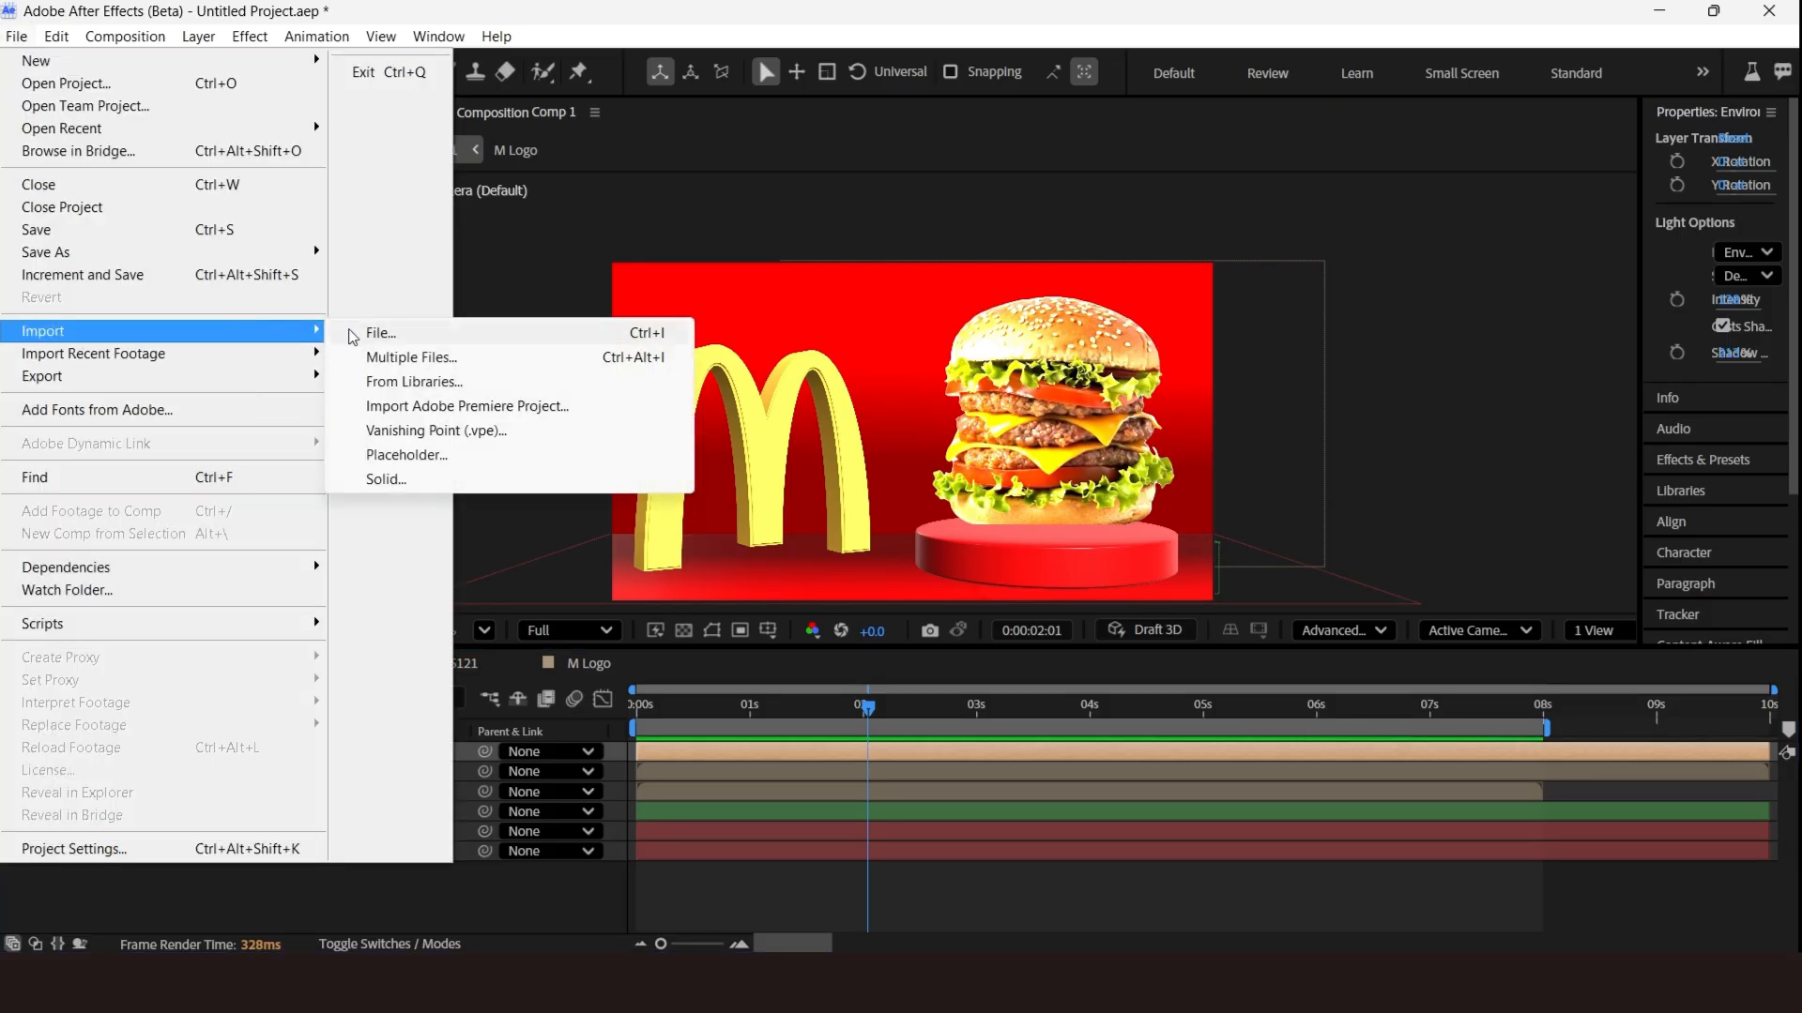
{"action": "left_click", "coordinate": [352, 334]}
{"action": "left_click", "coordinate": [330, 353]}
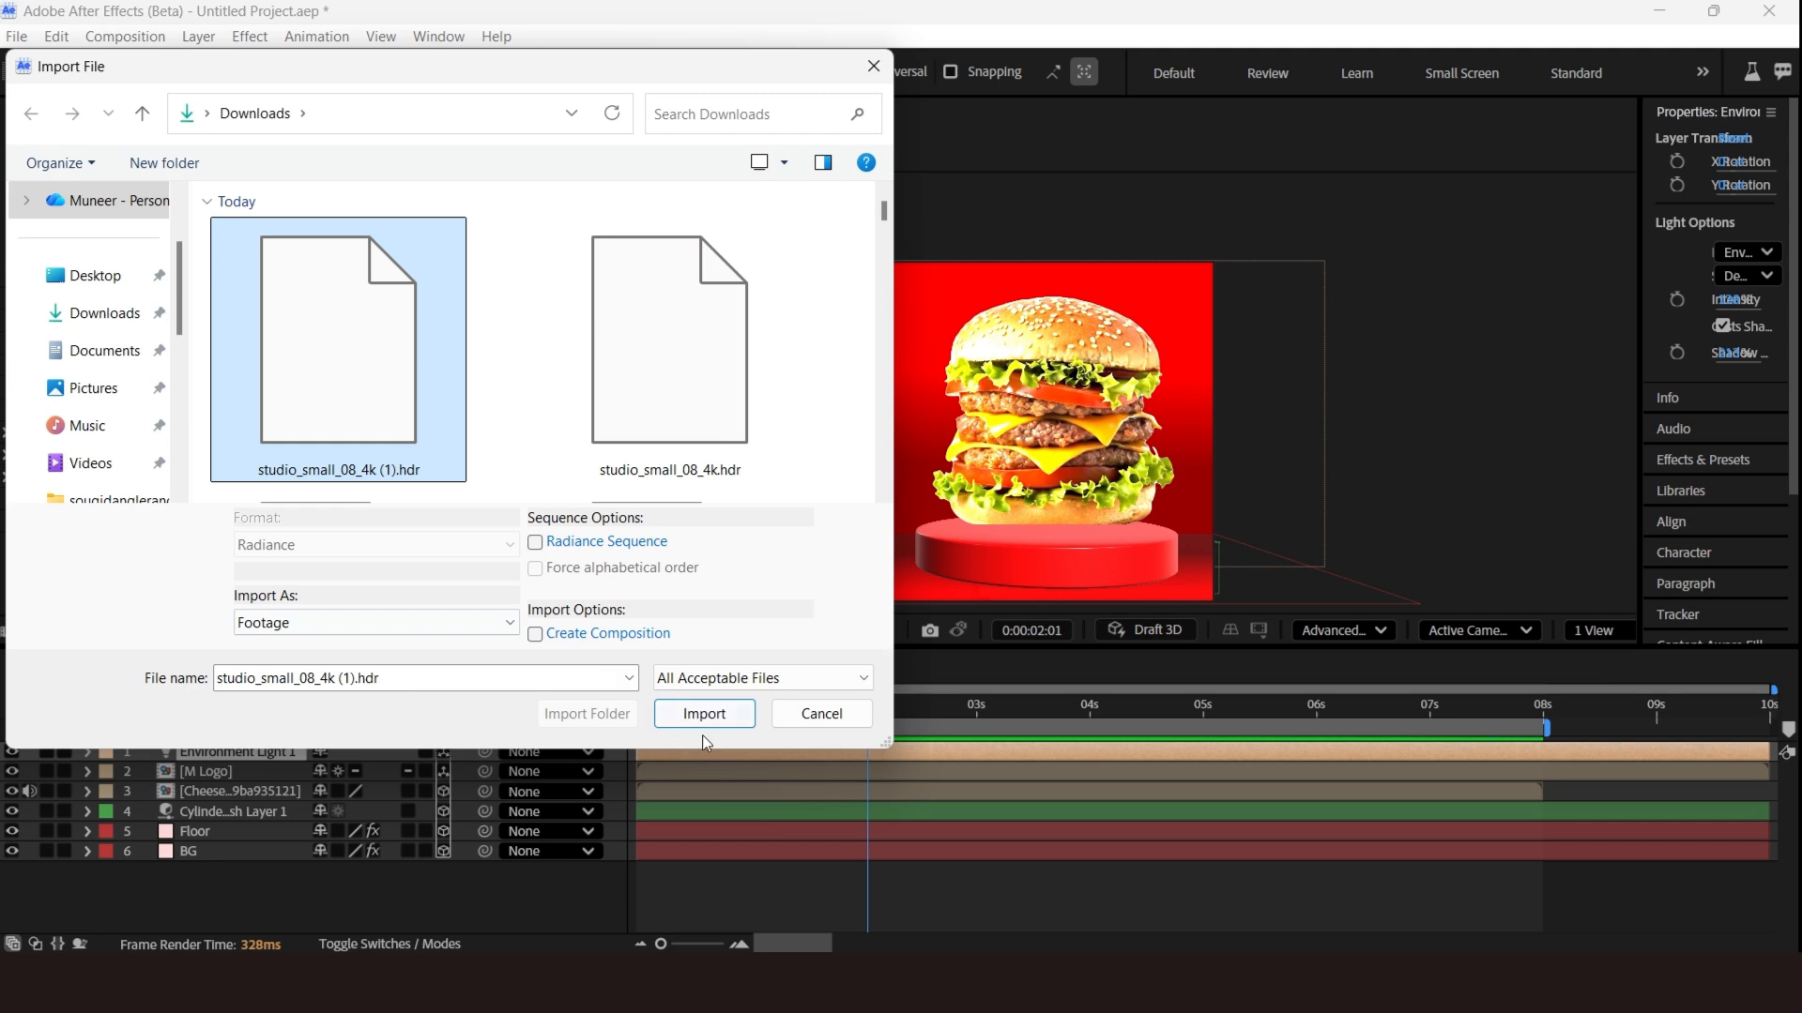
{"action": "left_click", "coordinate": [704, 713]}
Add the HDR footage to the top of Comp 1 and scale the layer down.
{"action": "left_click_drag", "start_coordinate": [230, 500], "coordinate": [251, 753]}
{"action": "key", "text": "s"}
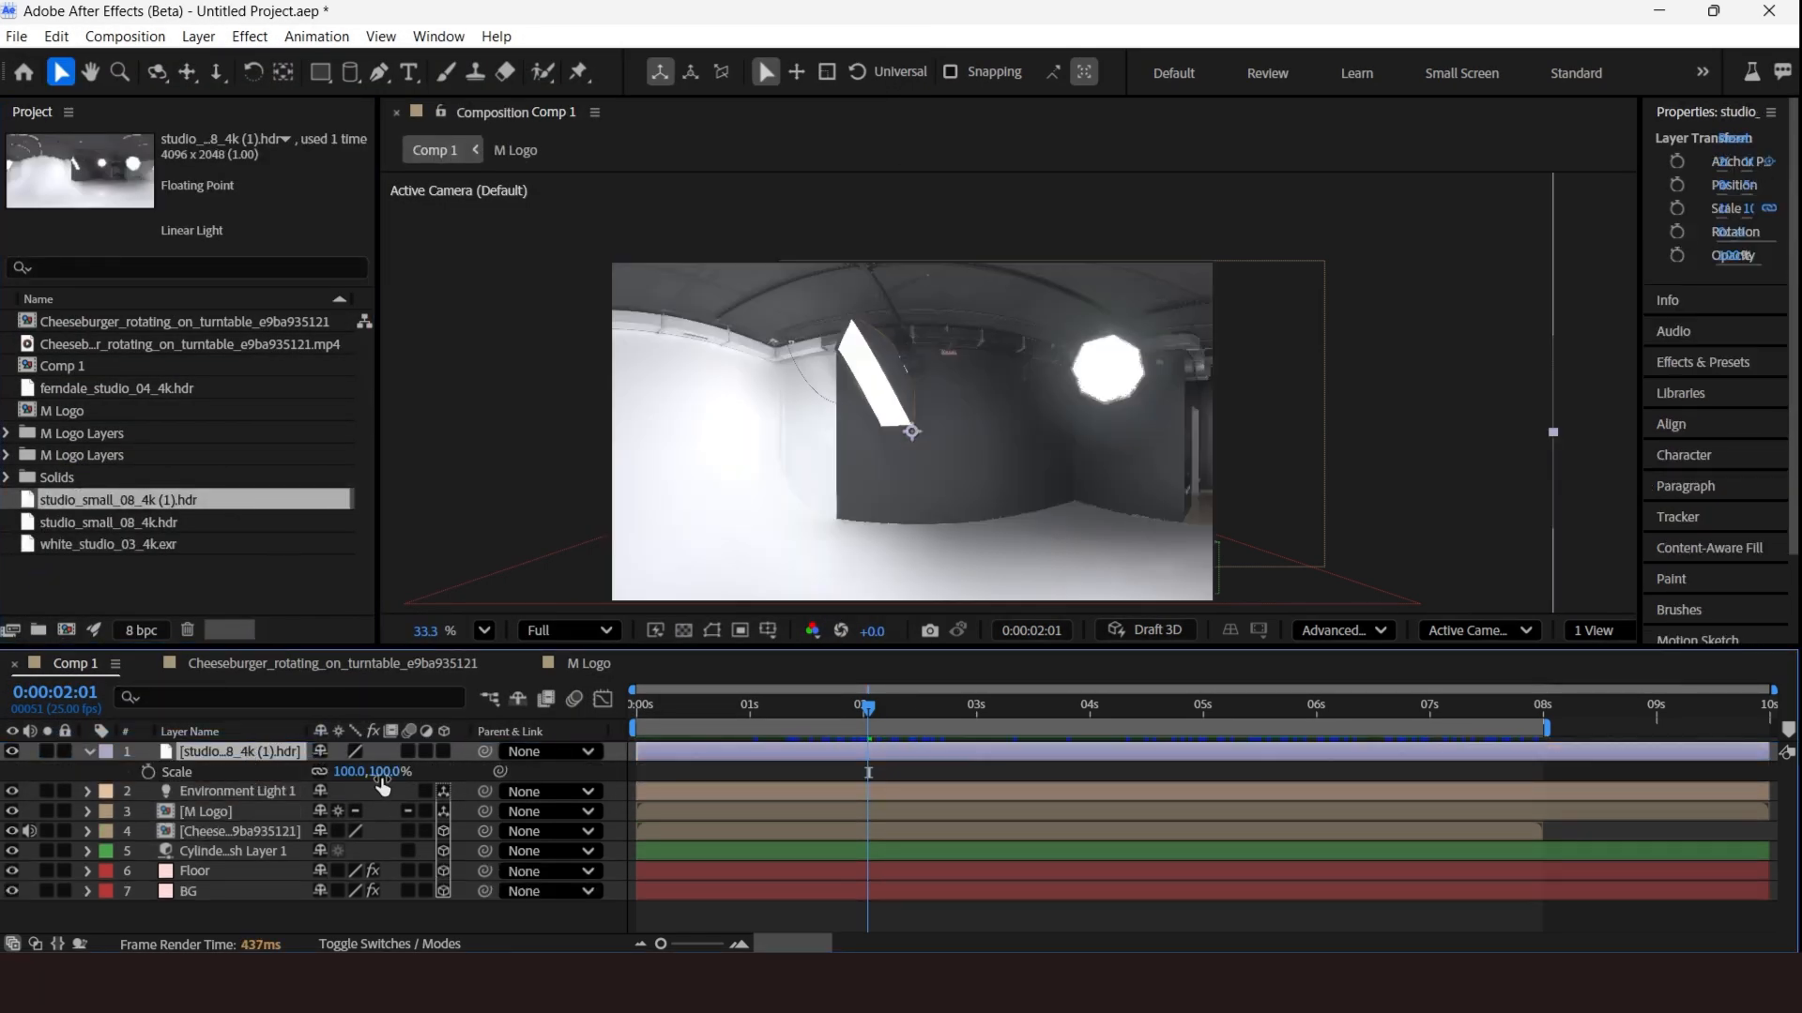
{"action": "left_click_drag", "start_coordinate": [382, 784], "coordinate": [329, 775]}
{"action": "left_click", "coordinate": [87, 751]}
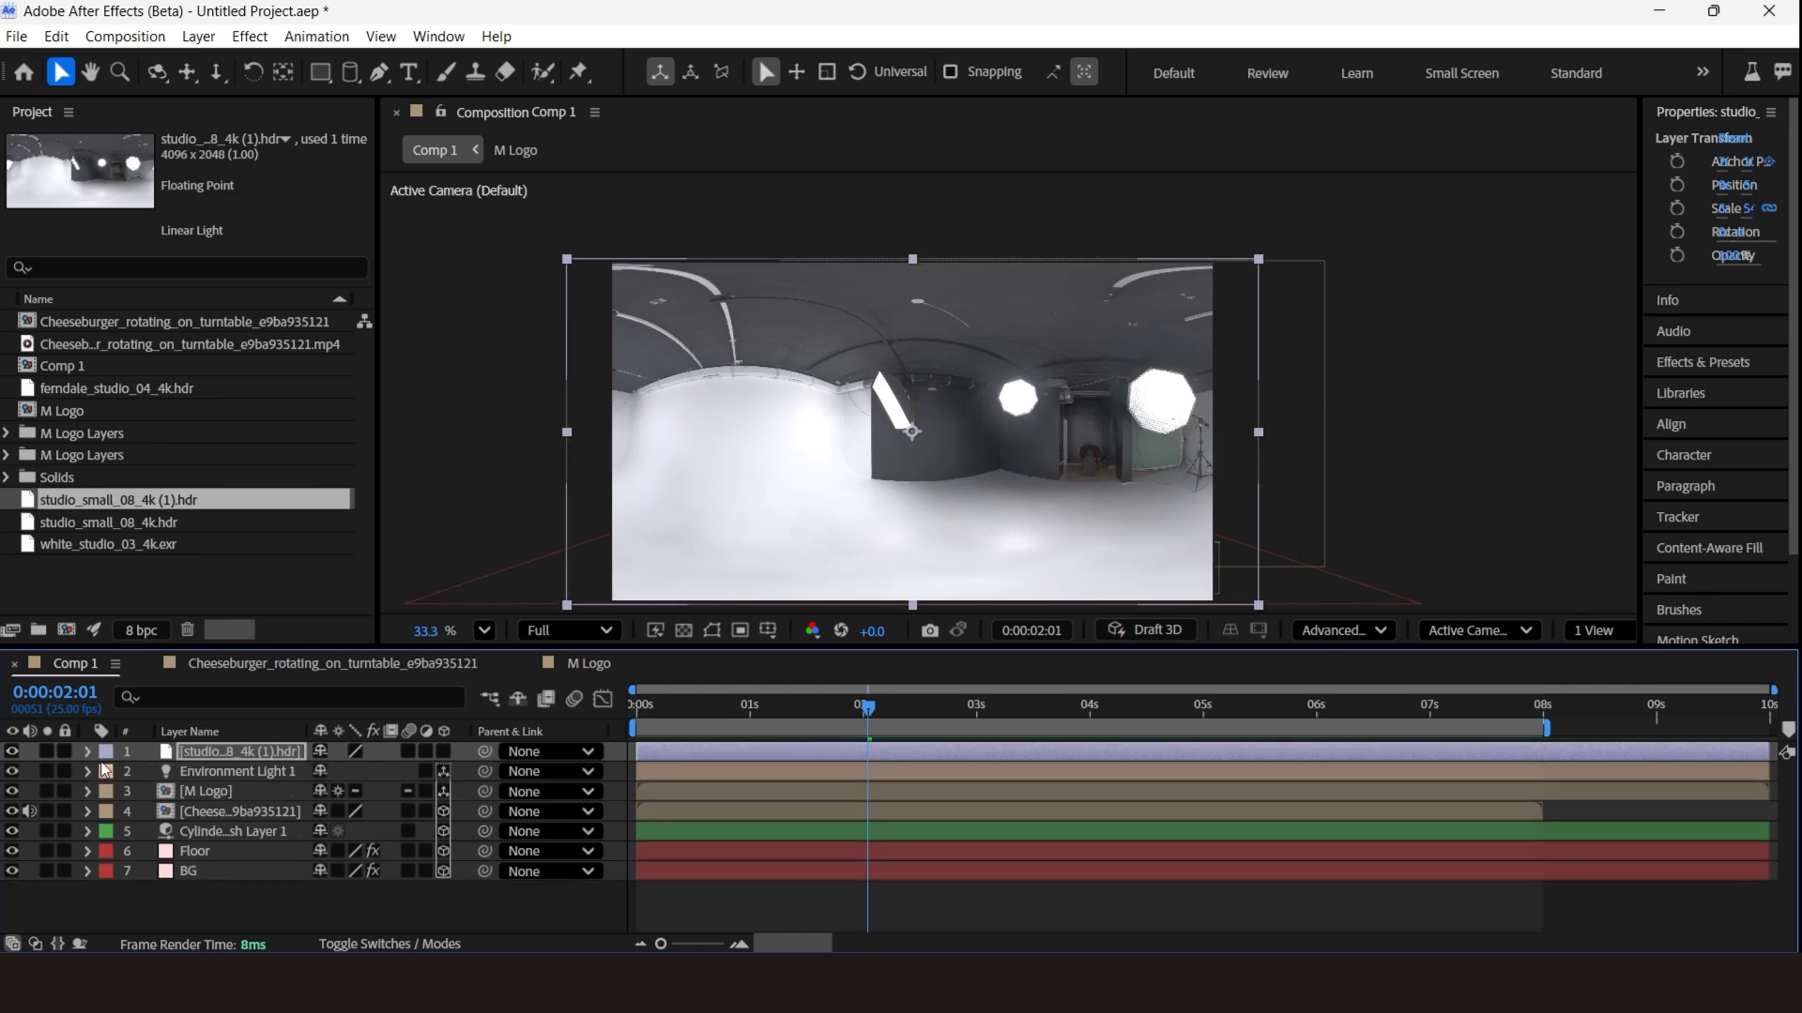
Set the environment light's source to the studio_small_08_4k (1).hdr layer.
{"action": "left_click", "coordinate": [88, 775]}
{"action": "left_click", "coordinate": [88, 775]}
{"action": "left_click", "coordinate": [386, 833]}
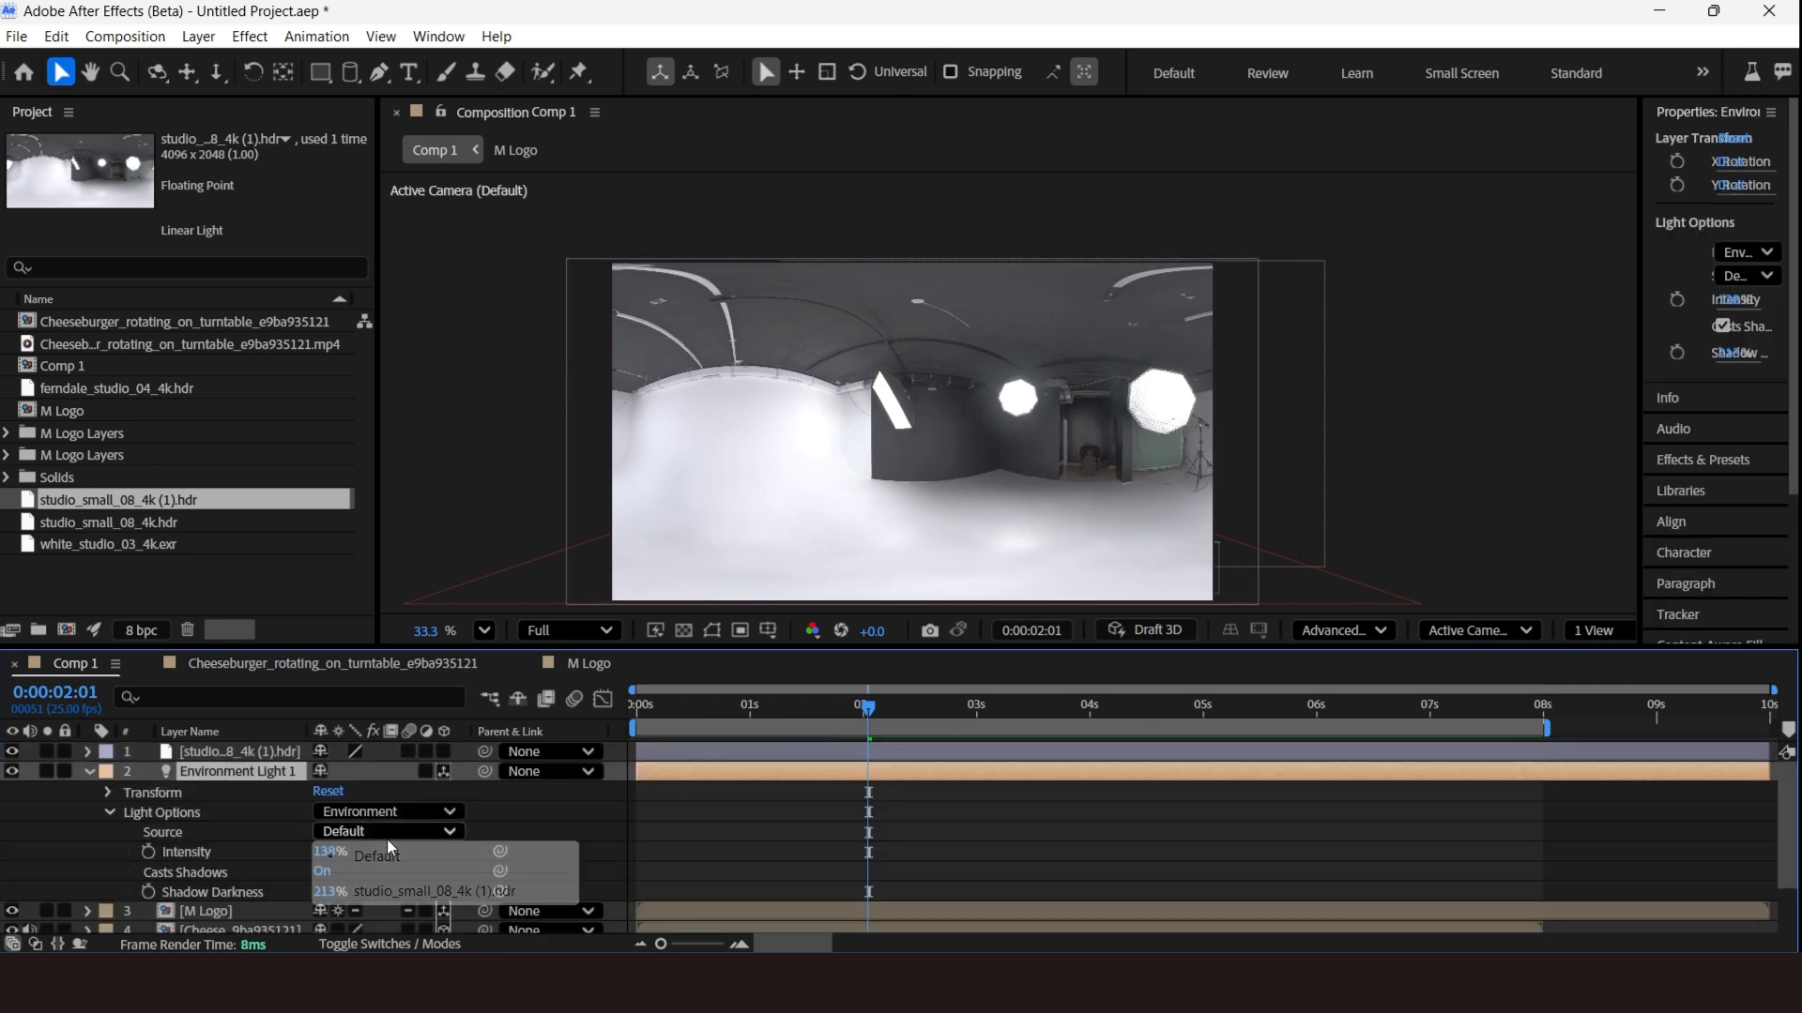
{"action": "left_click", "coordinate": [396, 884]}
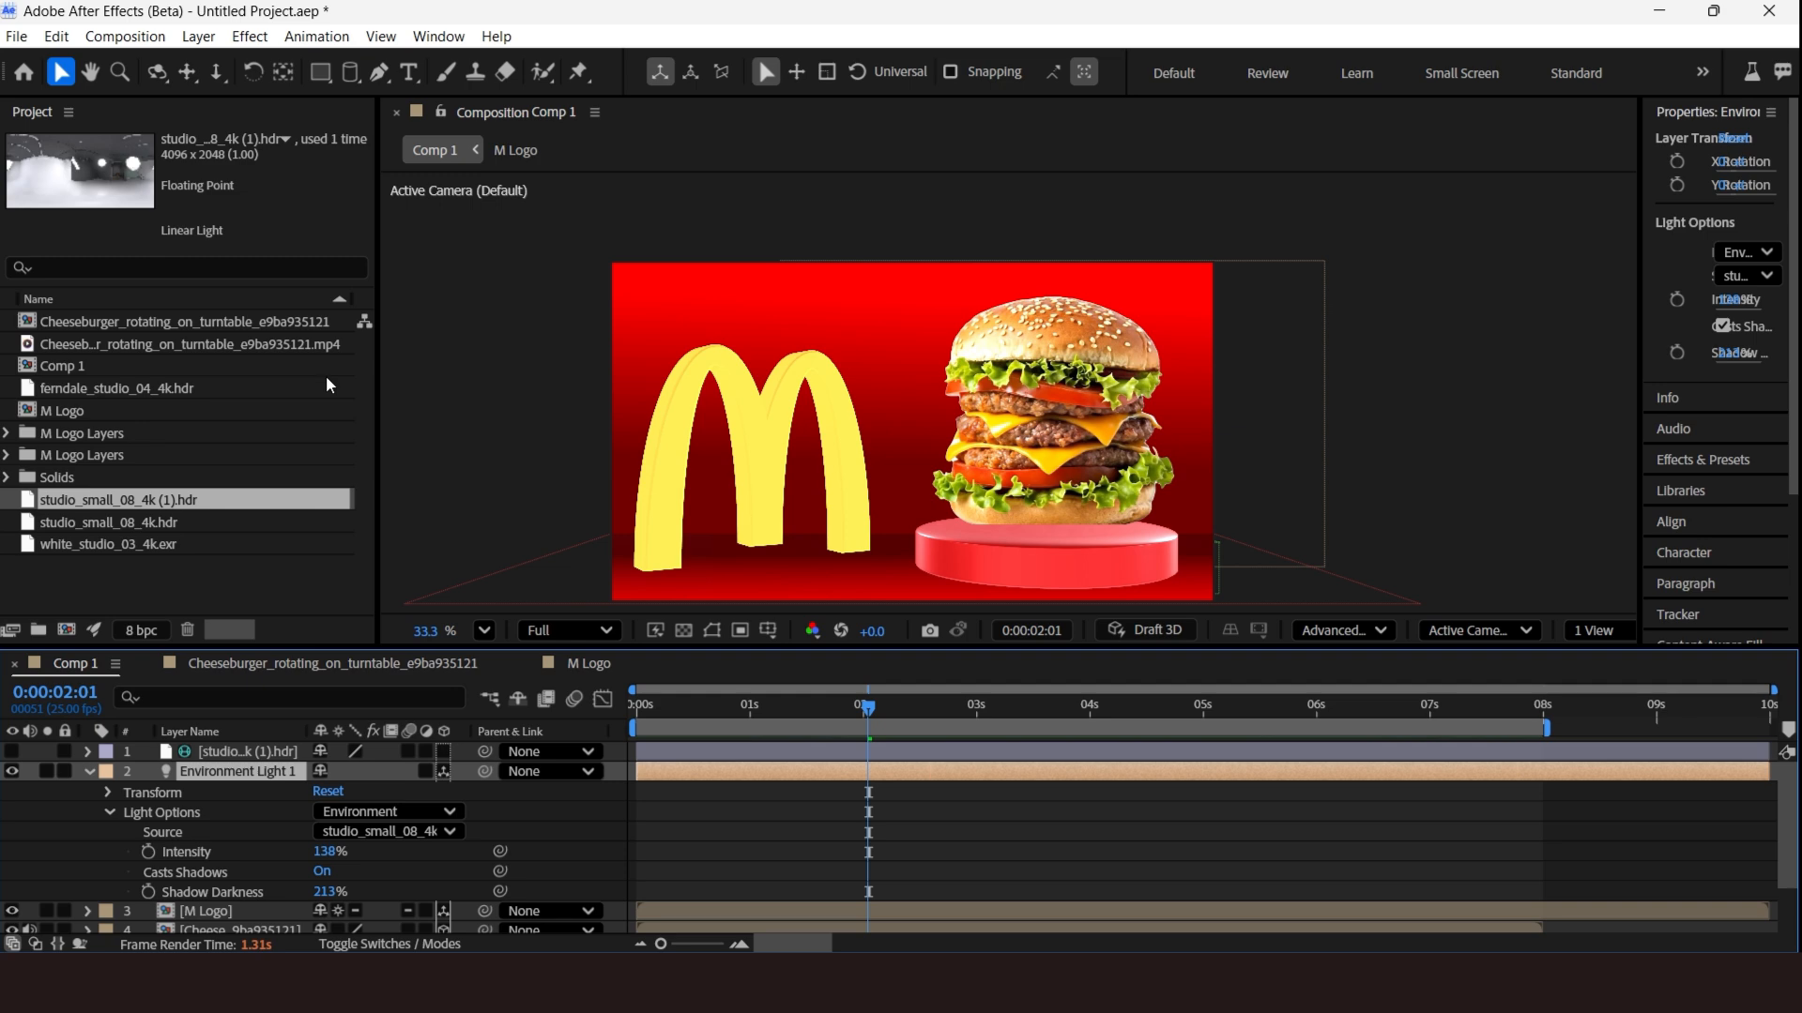
{"action": "left_click", "coordinate": [88, 771]}
{"action": "double_click", "coordinate": [225, 752]}
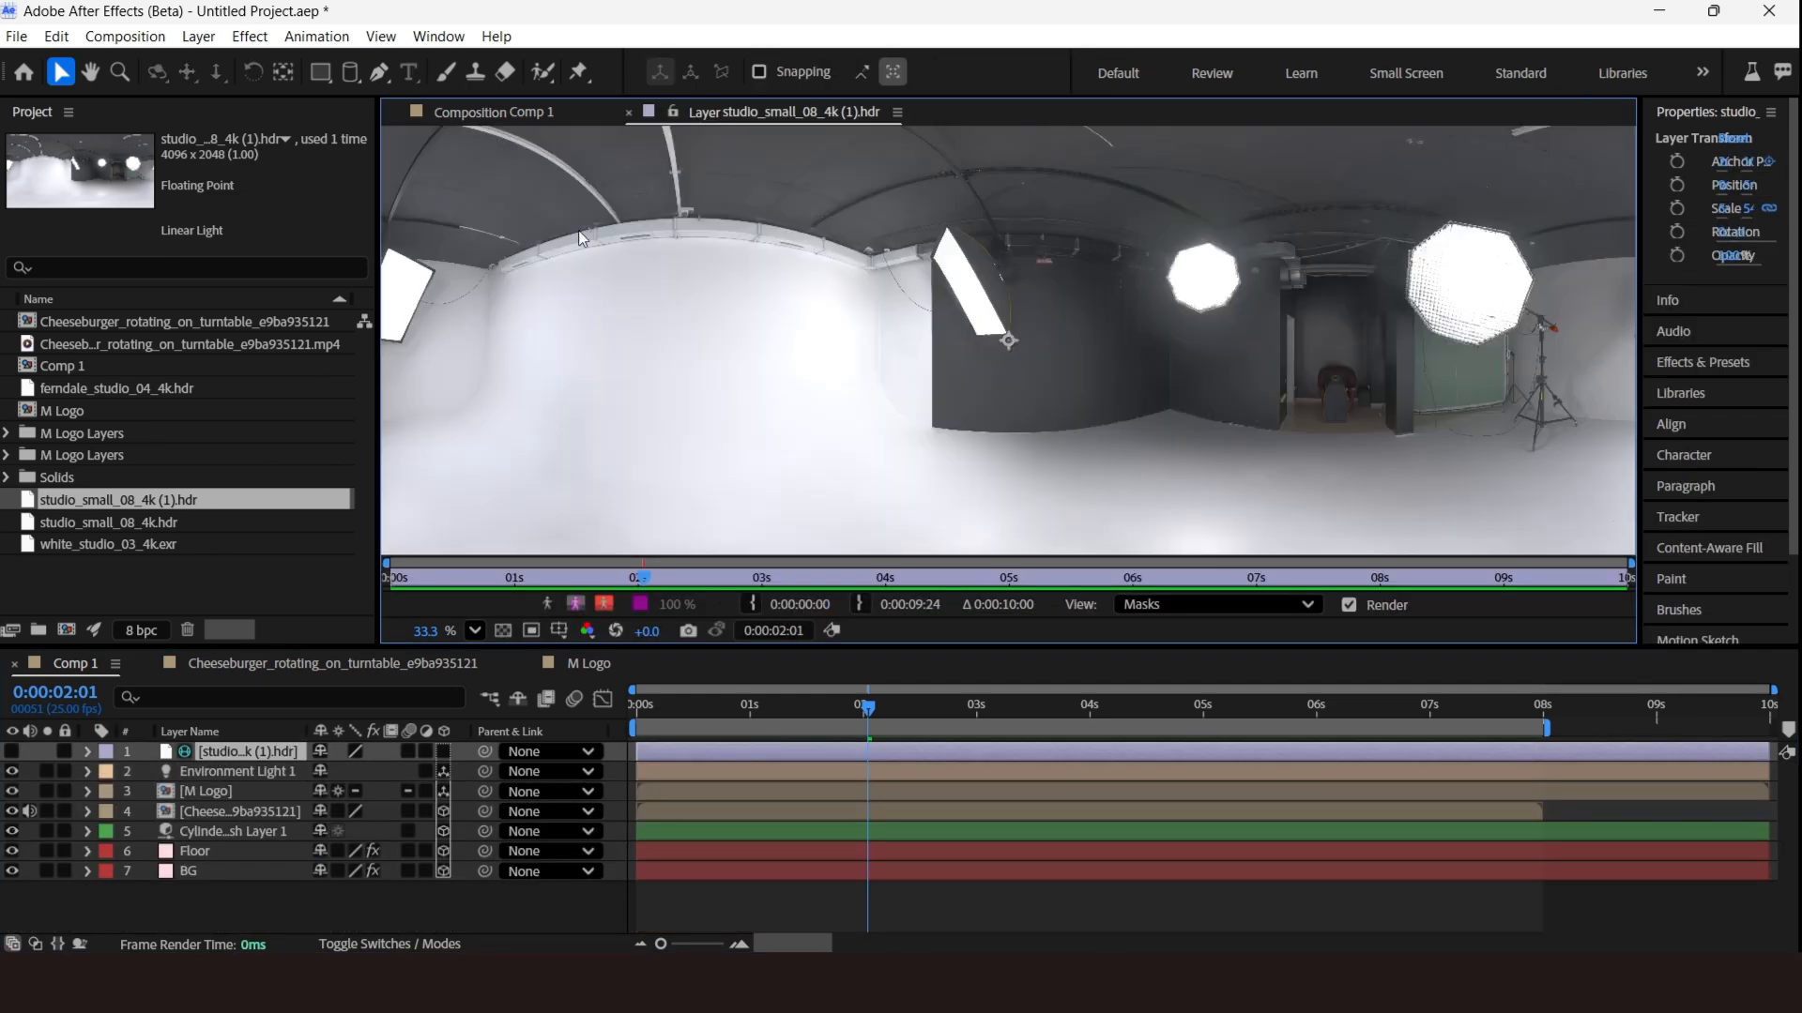
{"action": "left_click", "coordinate": [514, 111]}
Set the environment light's intensity to 131% in its light settings.
{"action": "double_click", "coordinate": [249, 772]}
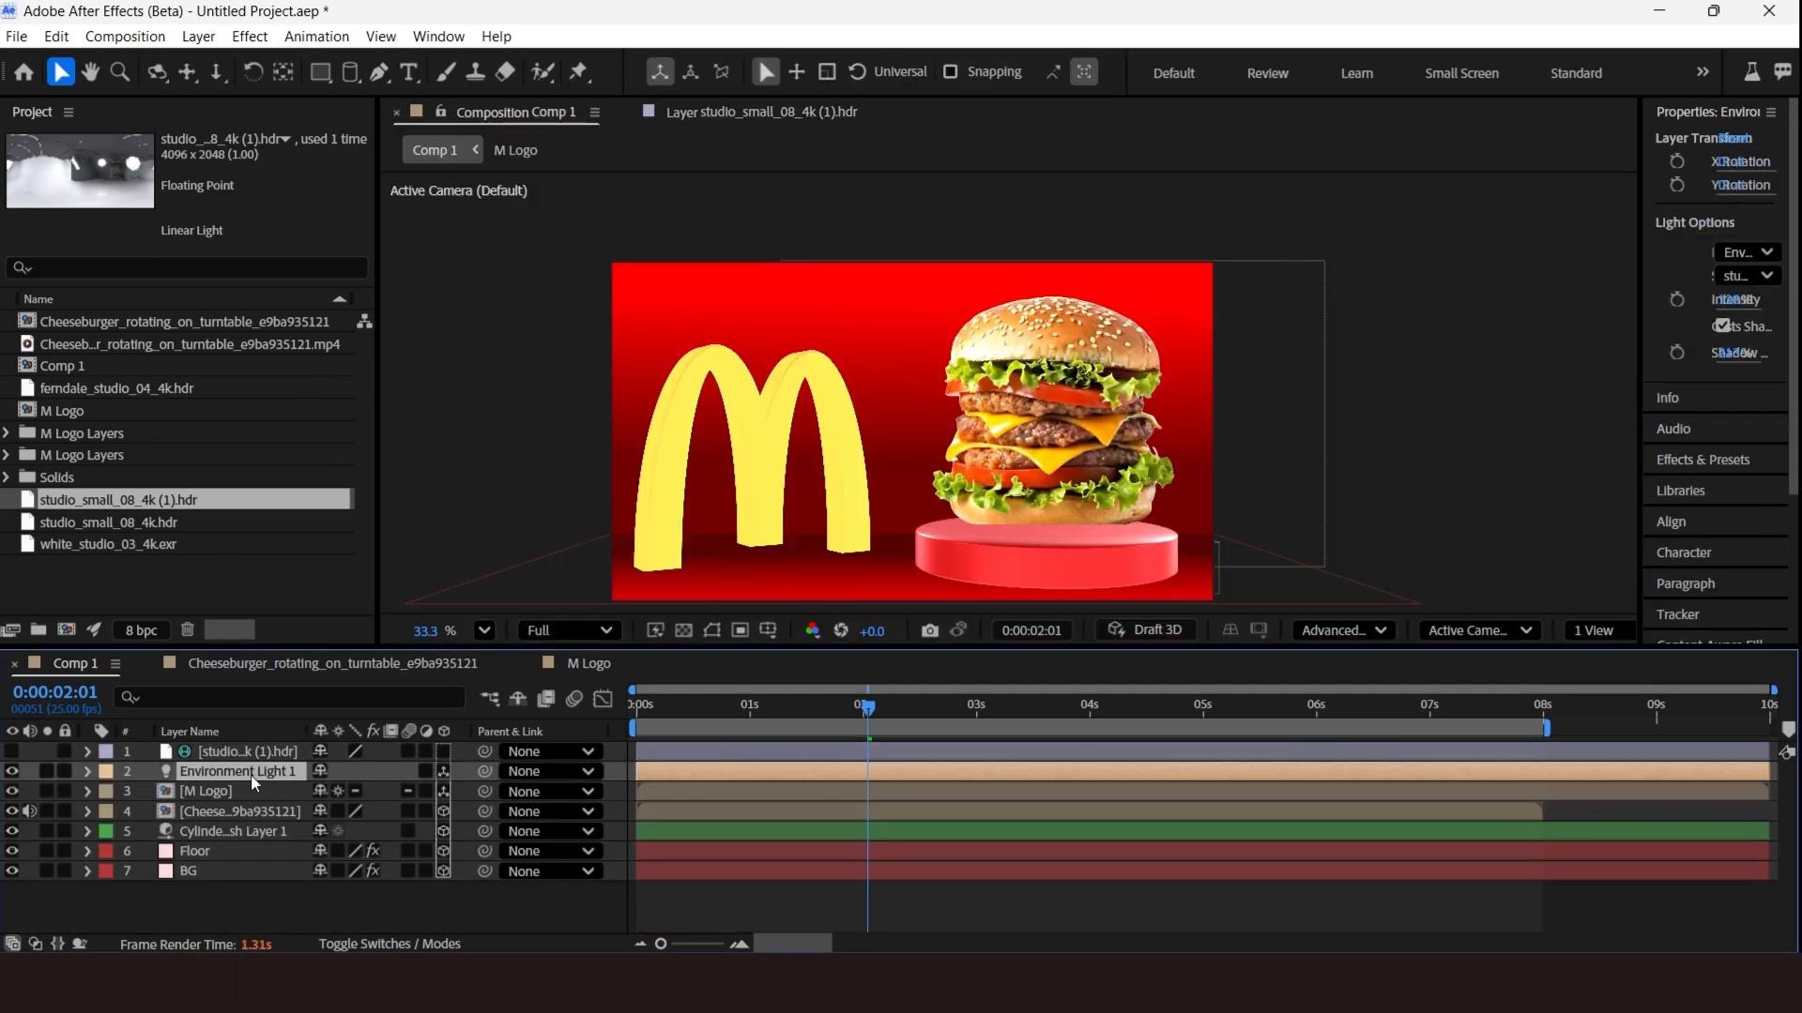
{"action": "left_click_drag", "start_coordinate": [412, 395], "coordinate": [432, 403]}
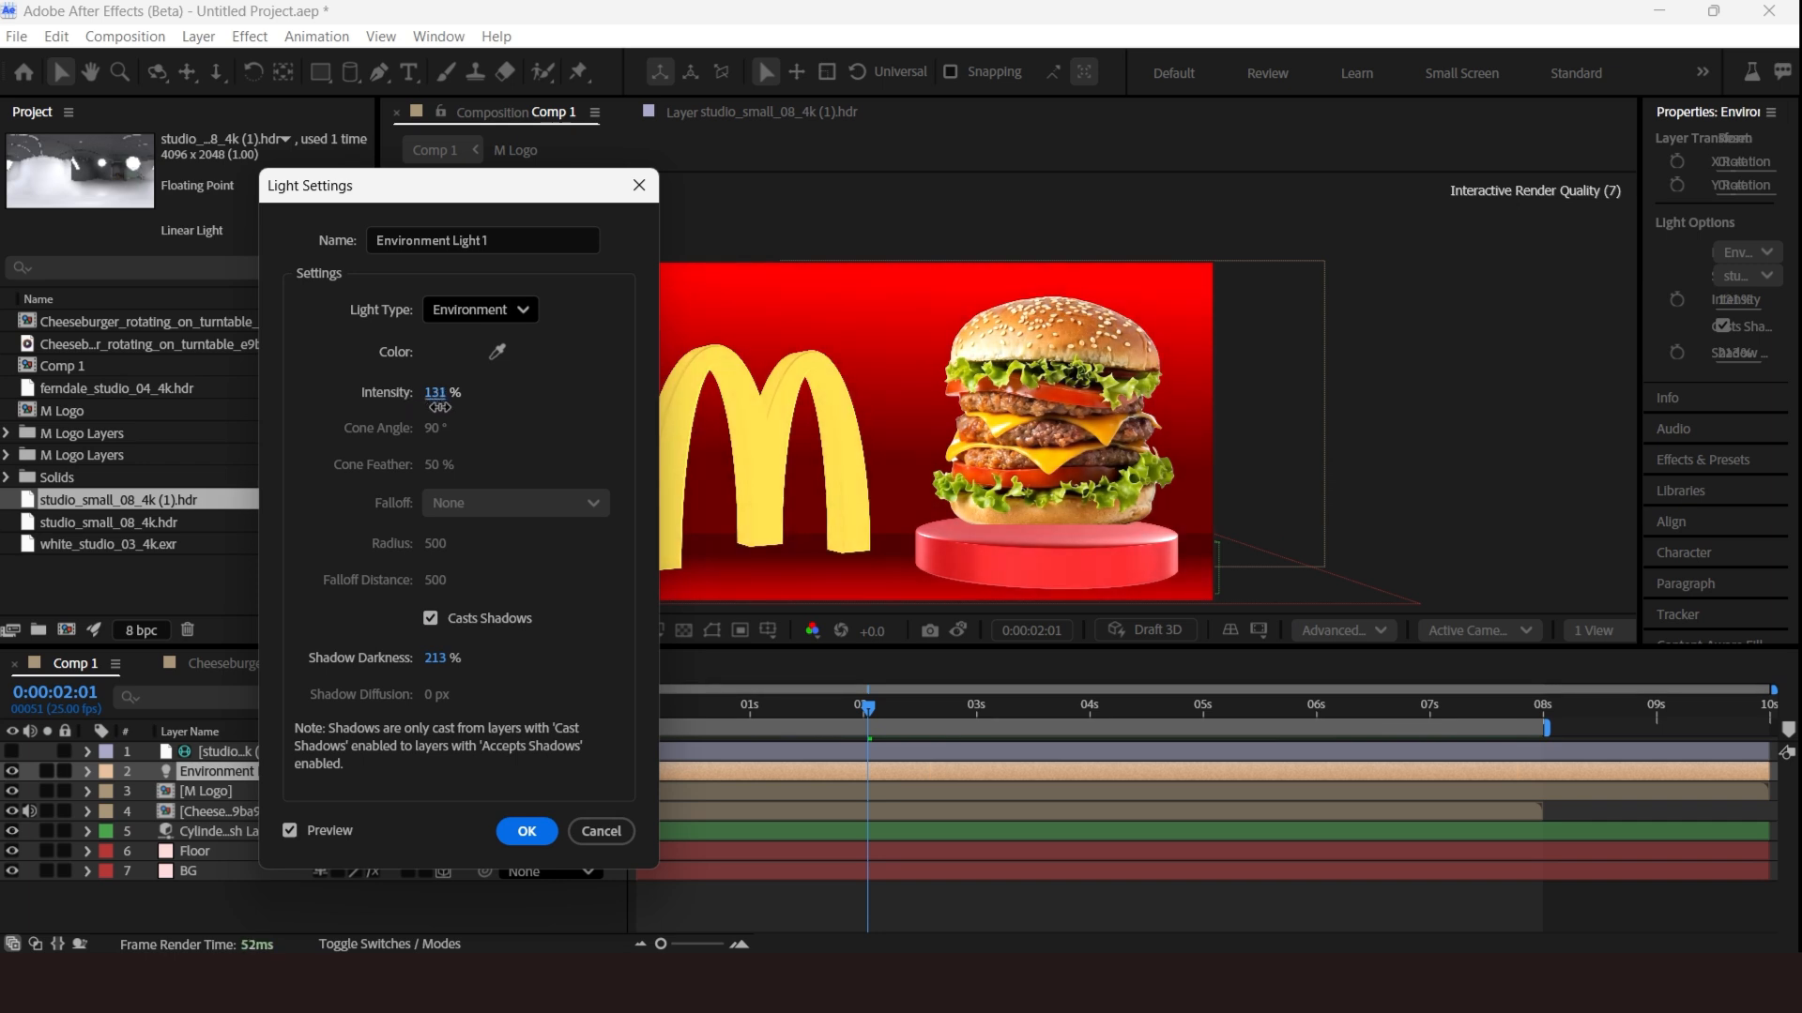
{"action": "left_click", "coordinate": [526, 832]}
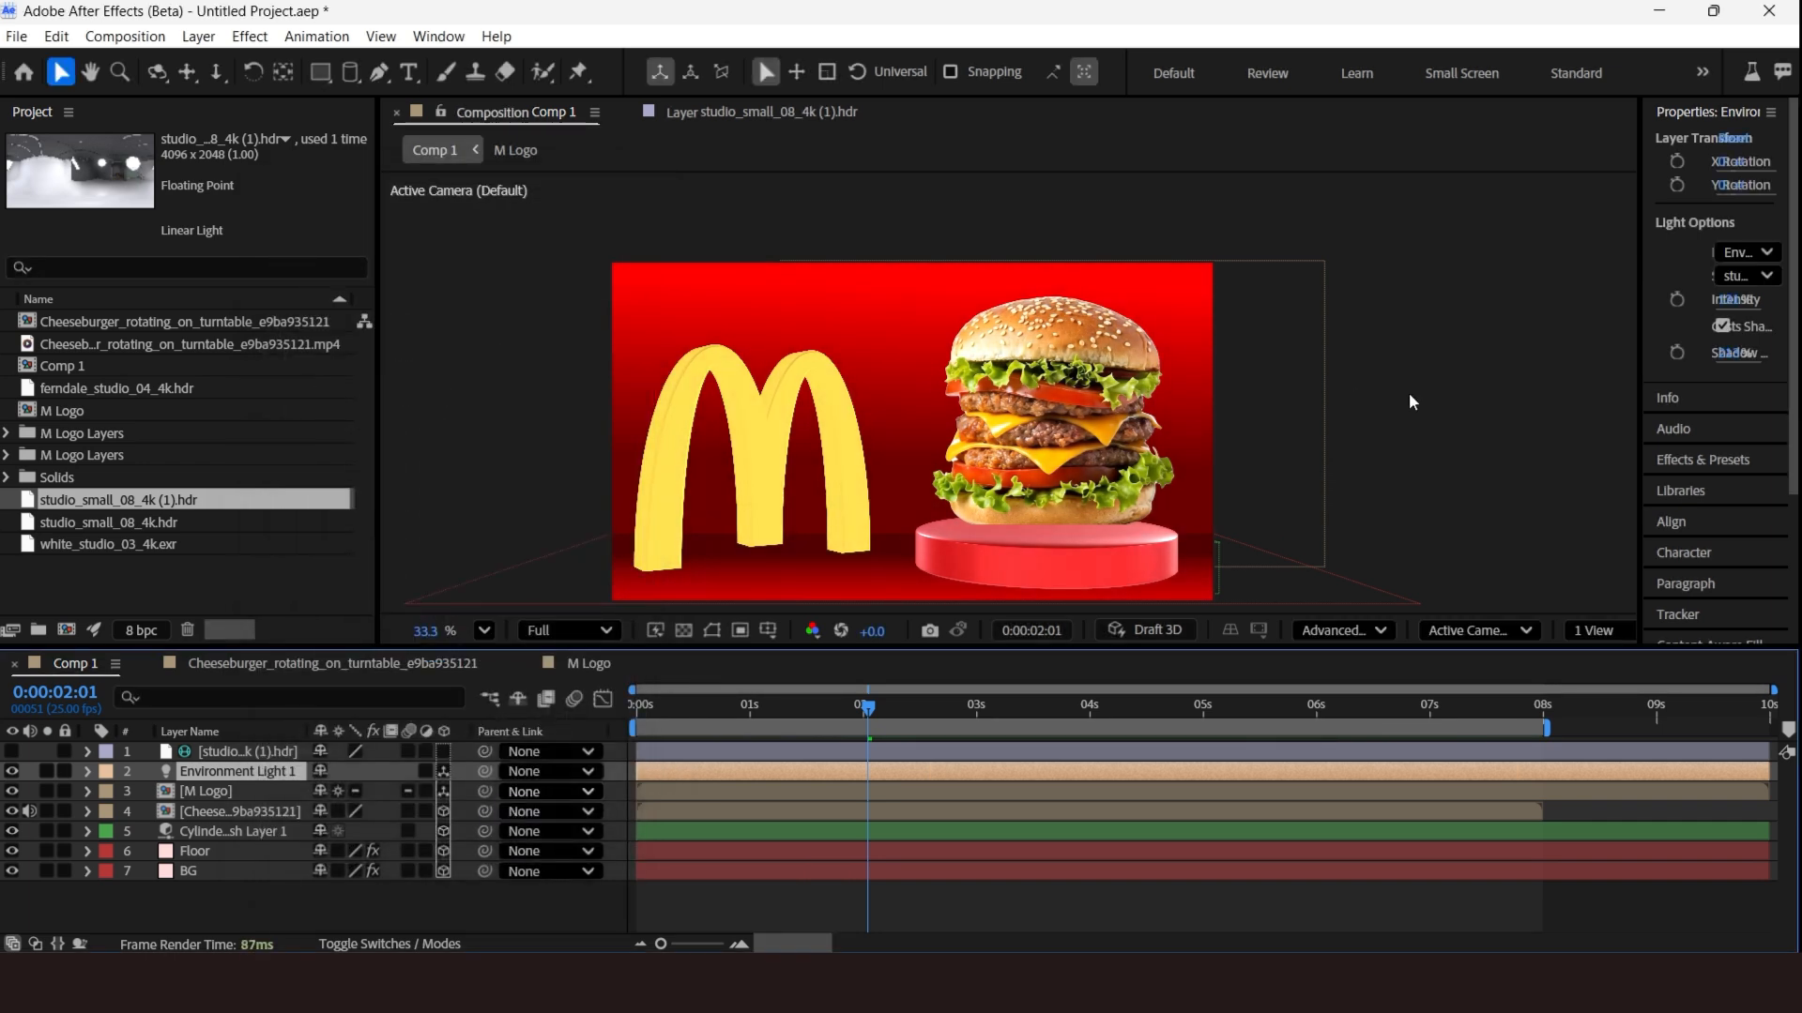
Add a spot light layer with Casts Shadows enabled.
{"action": "left_click", "coordinate": [198, 36]}
{"action": "mouse_move", "coordinate": [235, 63]}
{"action": "left_click", "coordinate": [668, 114]}
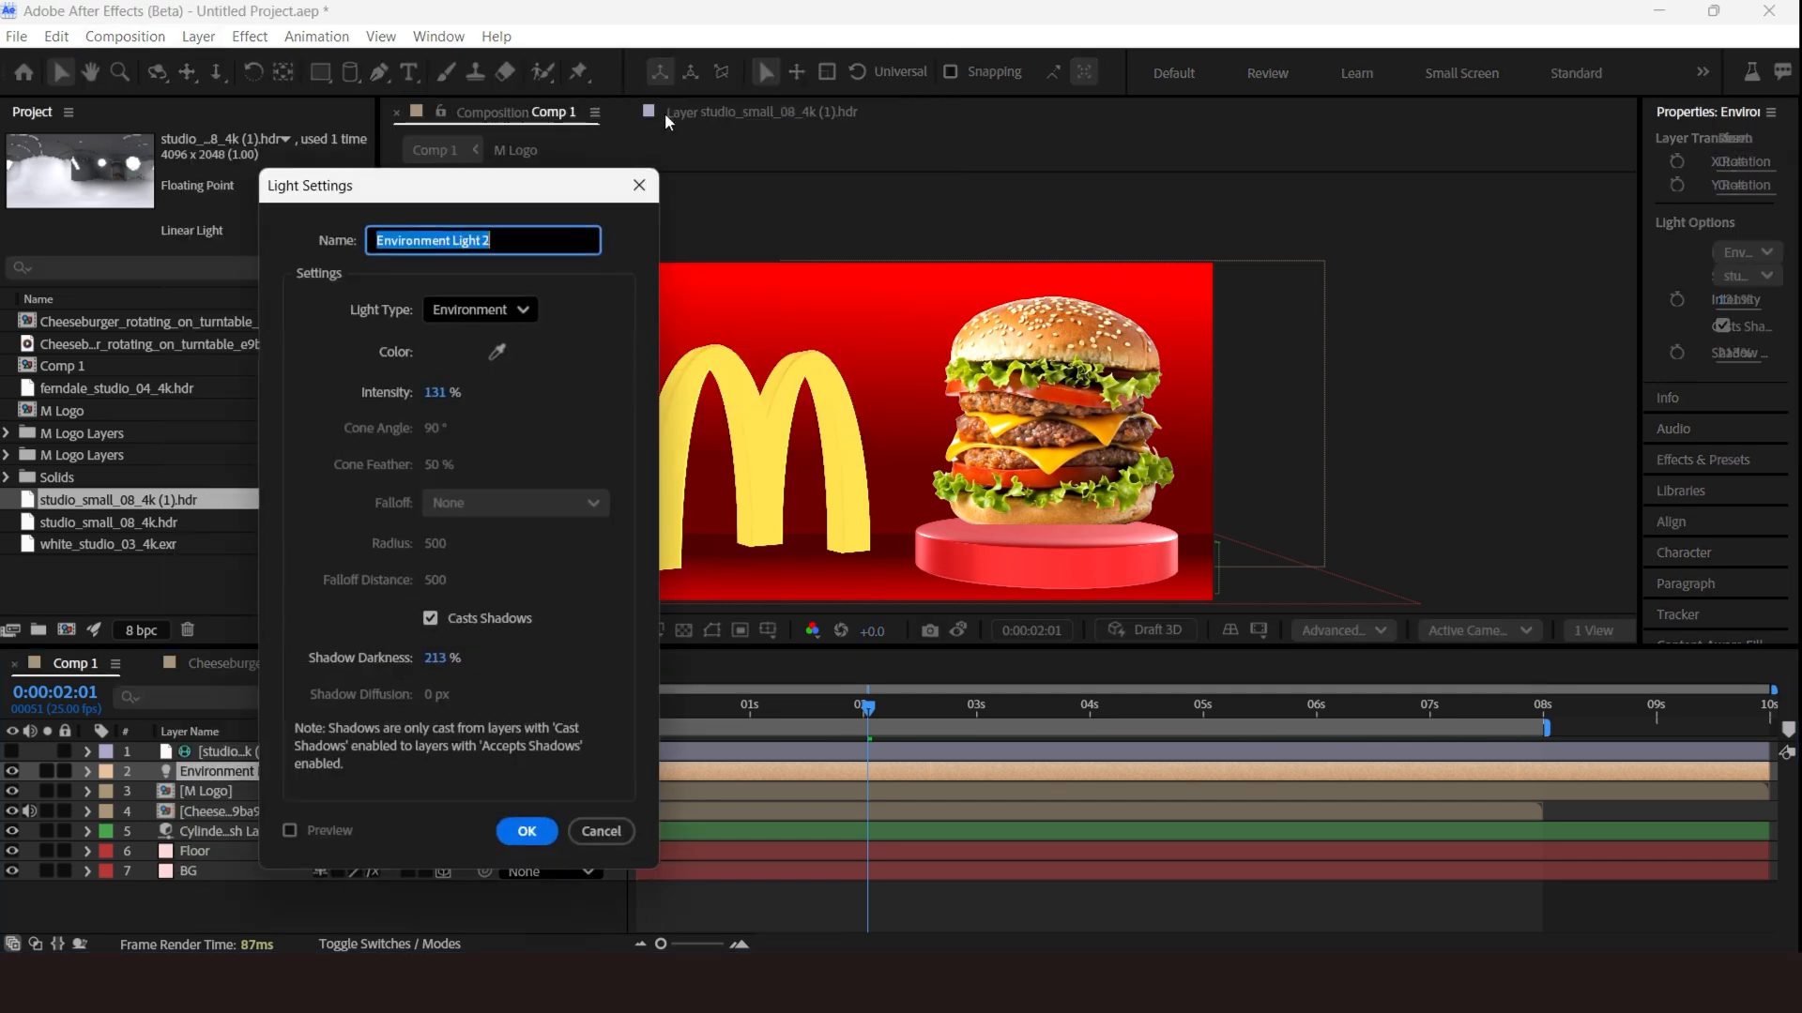
{"action": "left_click", "coordinate": [516, 310]}
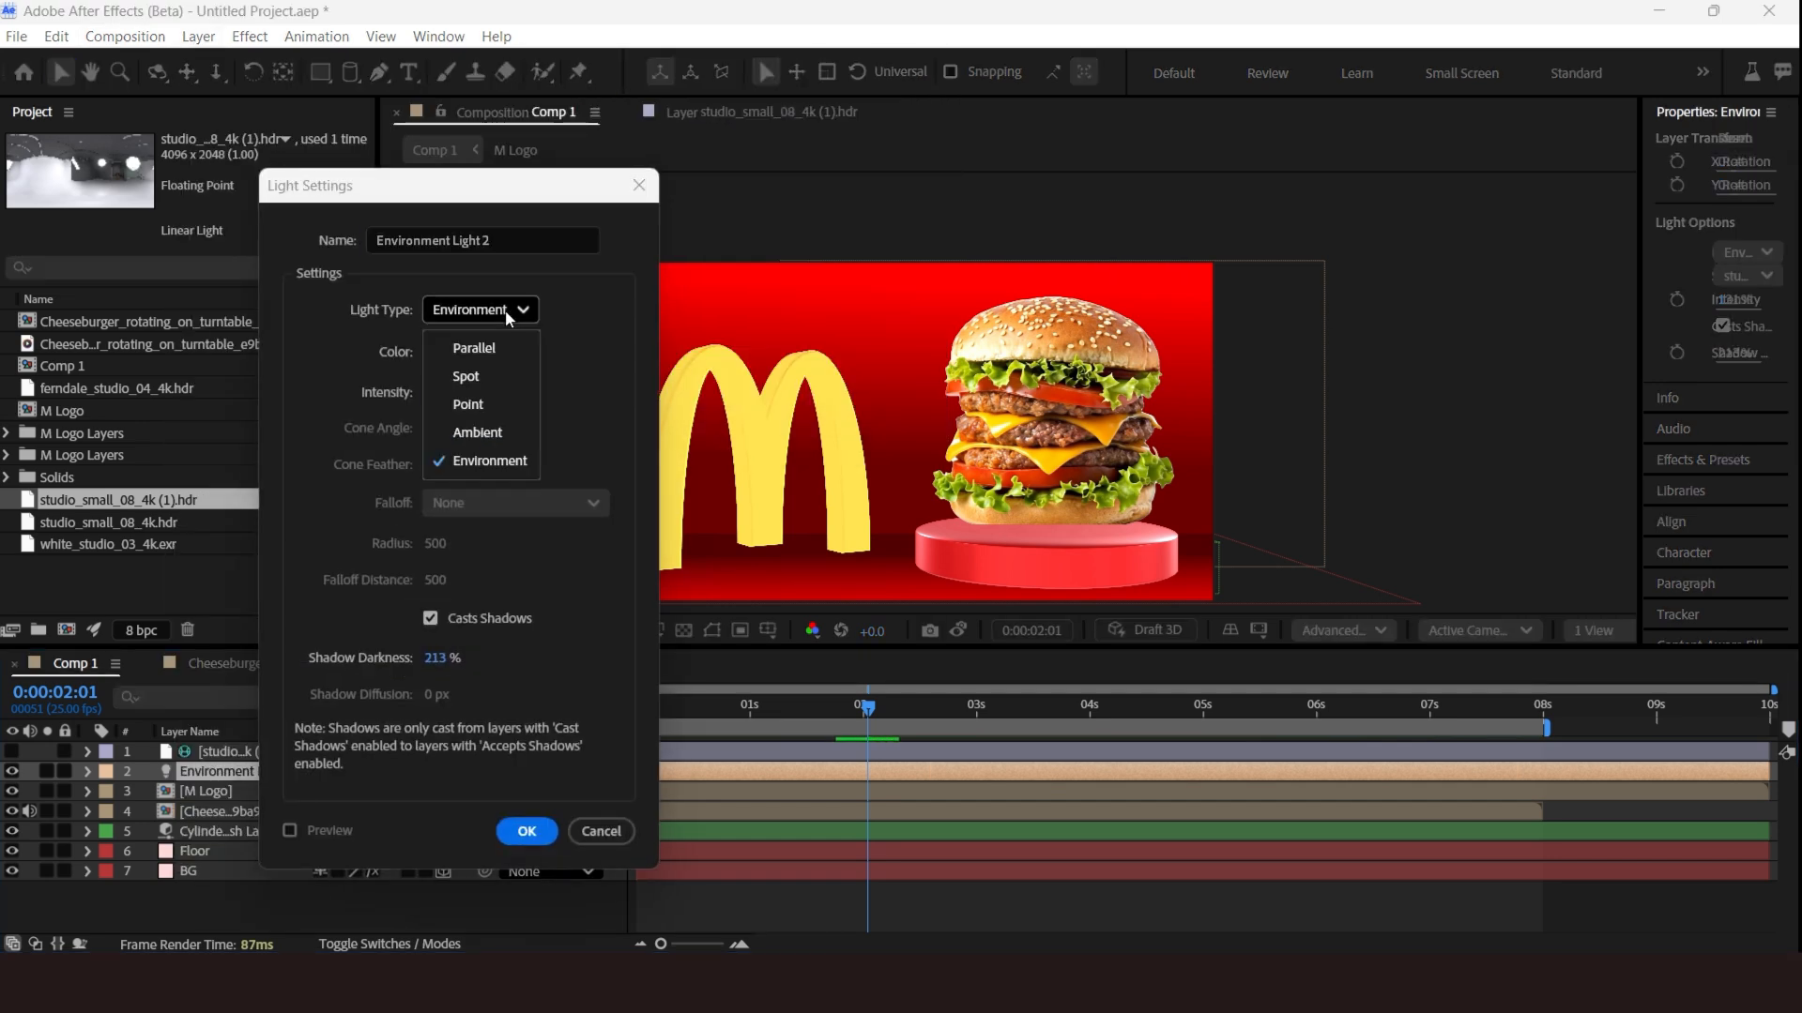
{"action": "left_click", "coordinate": [480, 375]}
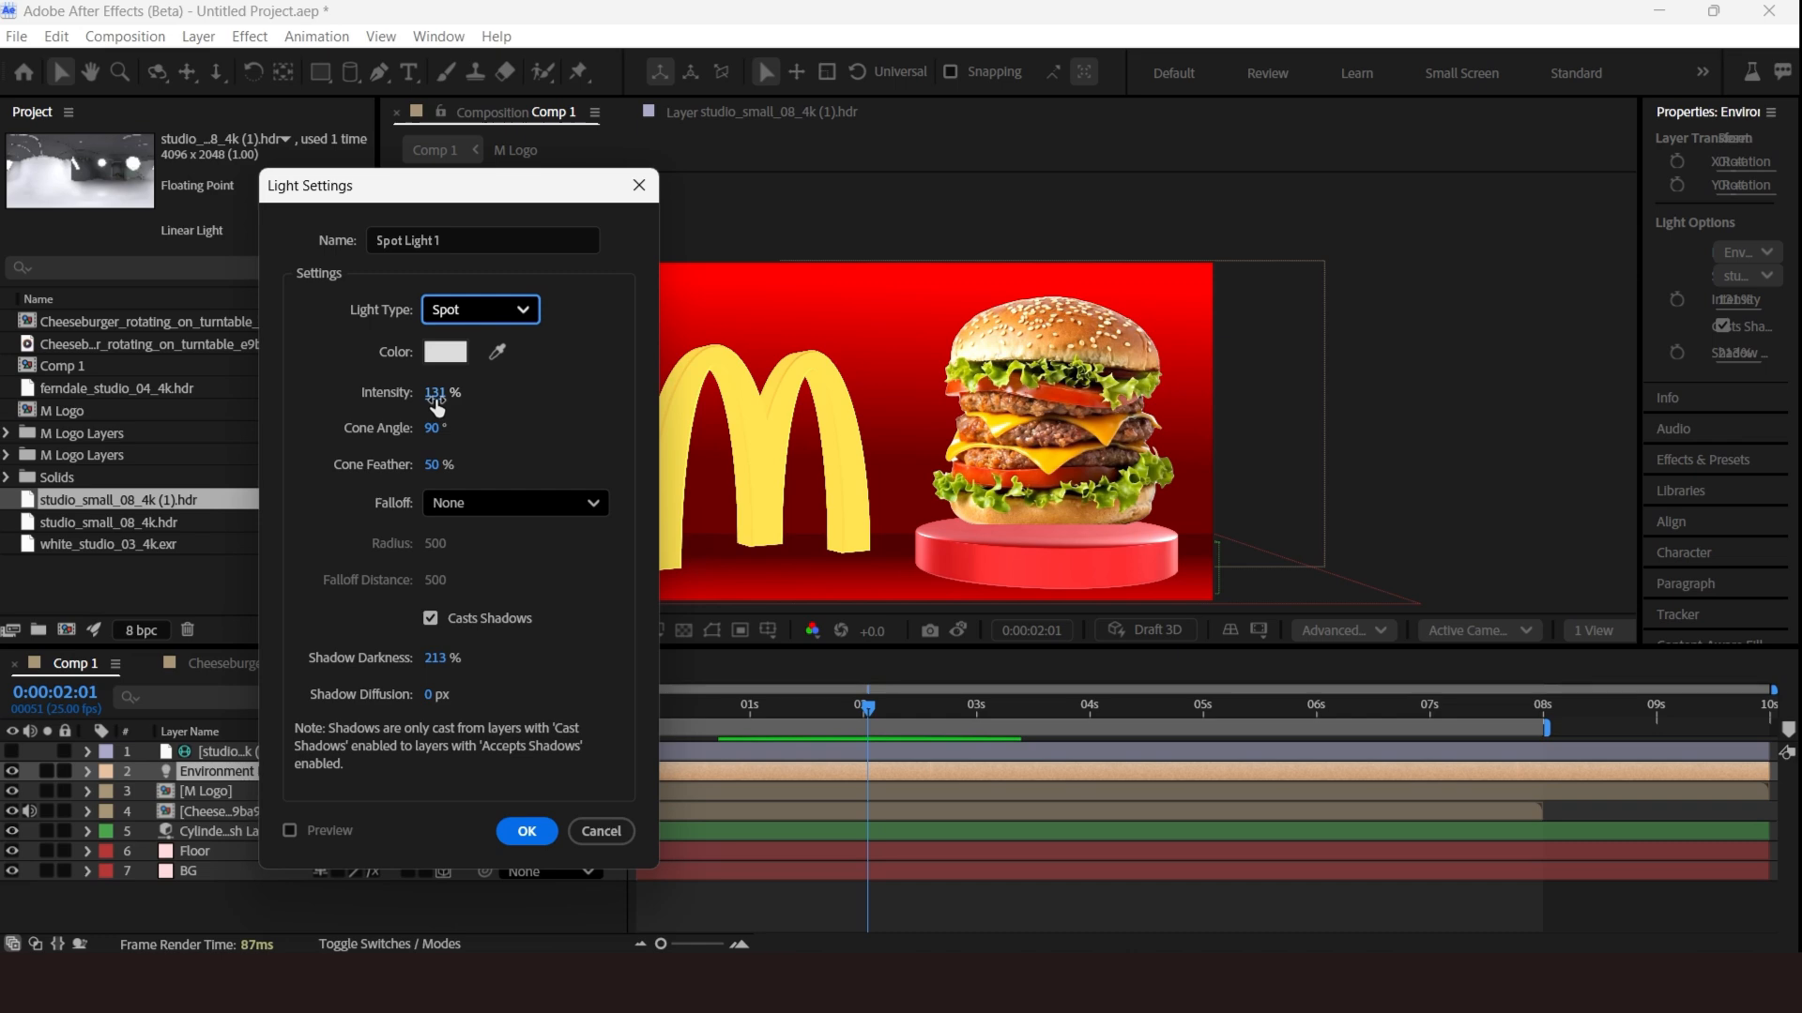
{"action": "left_click", "coordinate": [518, 830]}
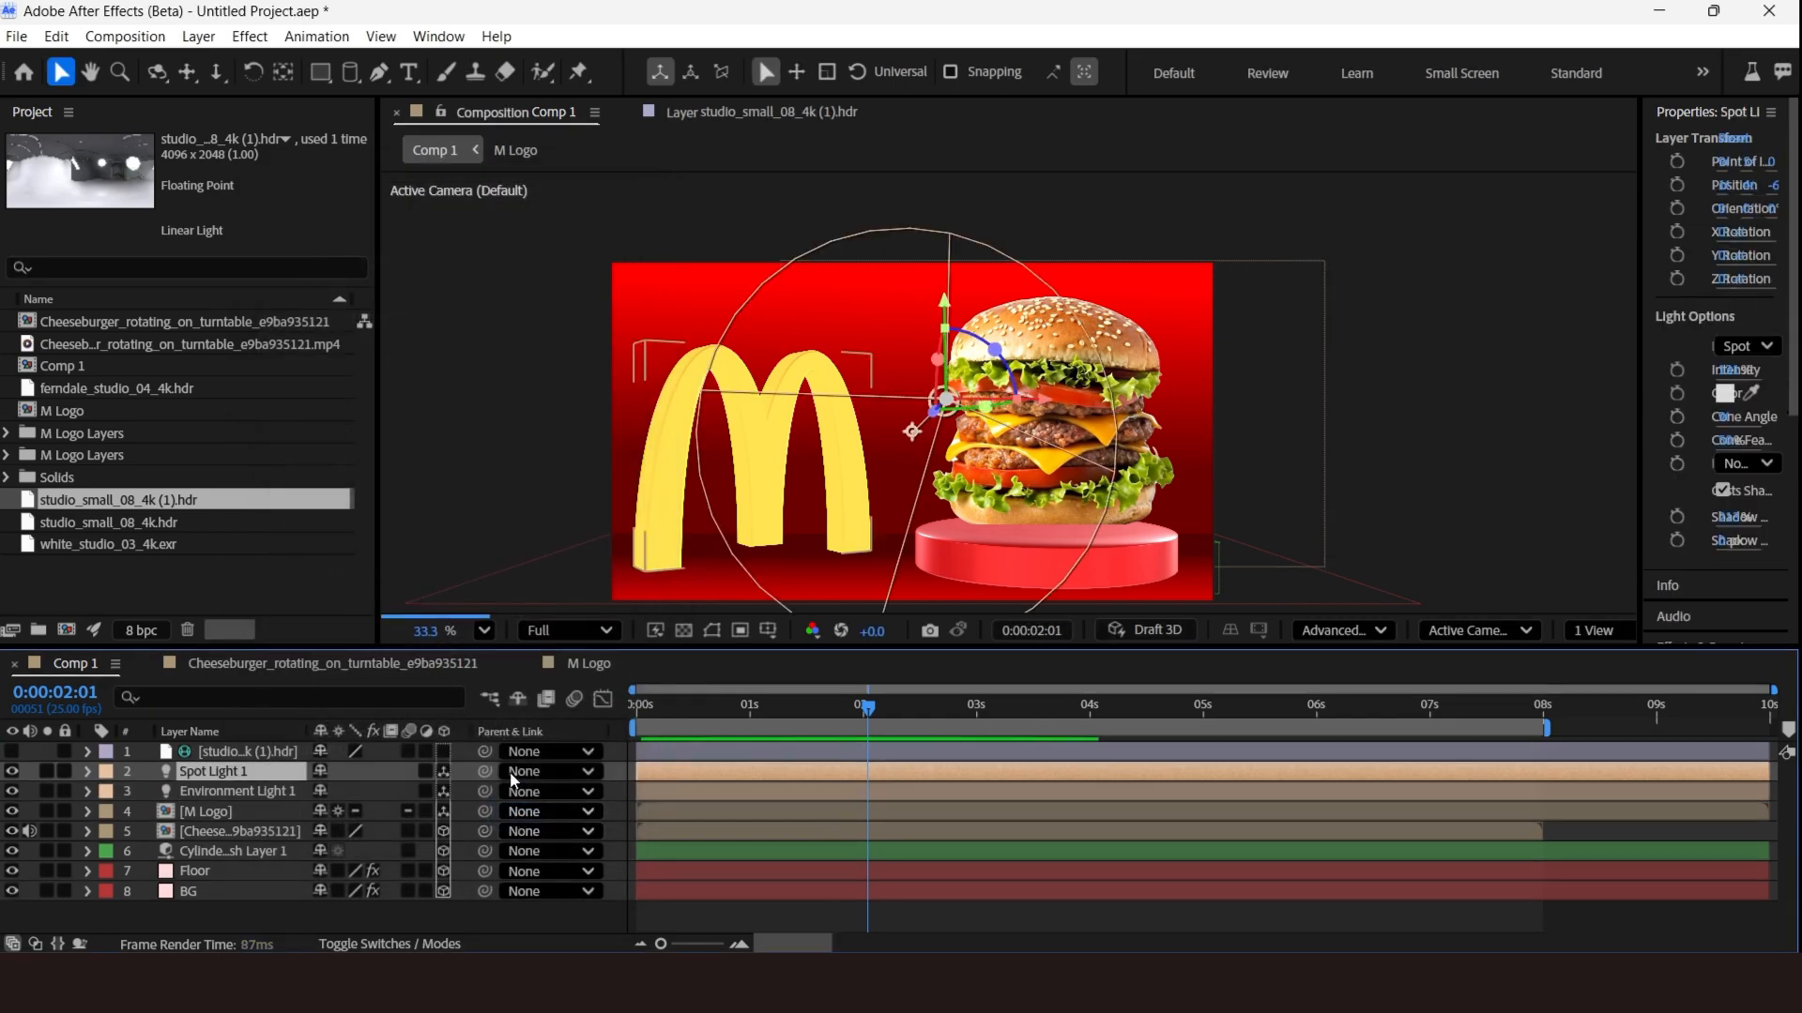
Move the spot light toward the front of the scene in the Top view.
{"action": "left_click", "coordinate": [1607, 641]}
{"action": "left_click", "coordinate": [1624, 711]}
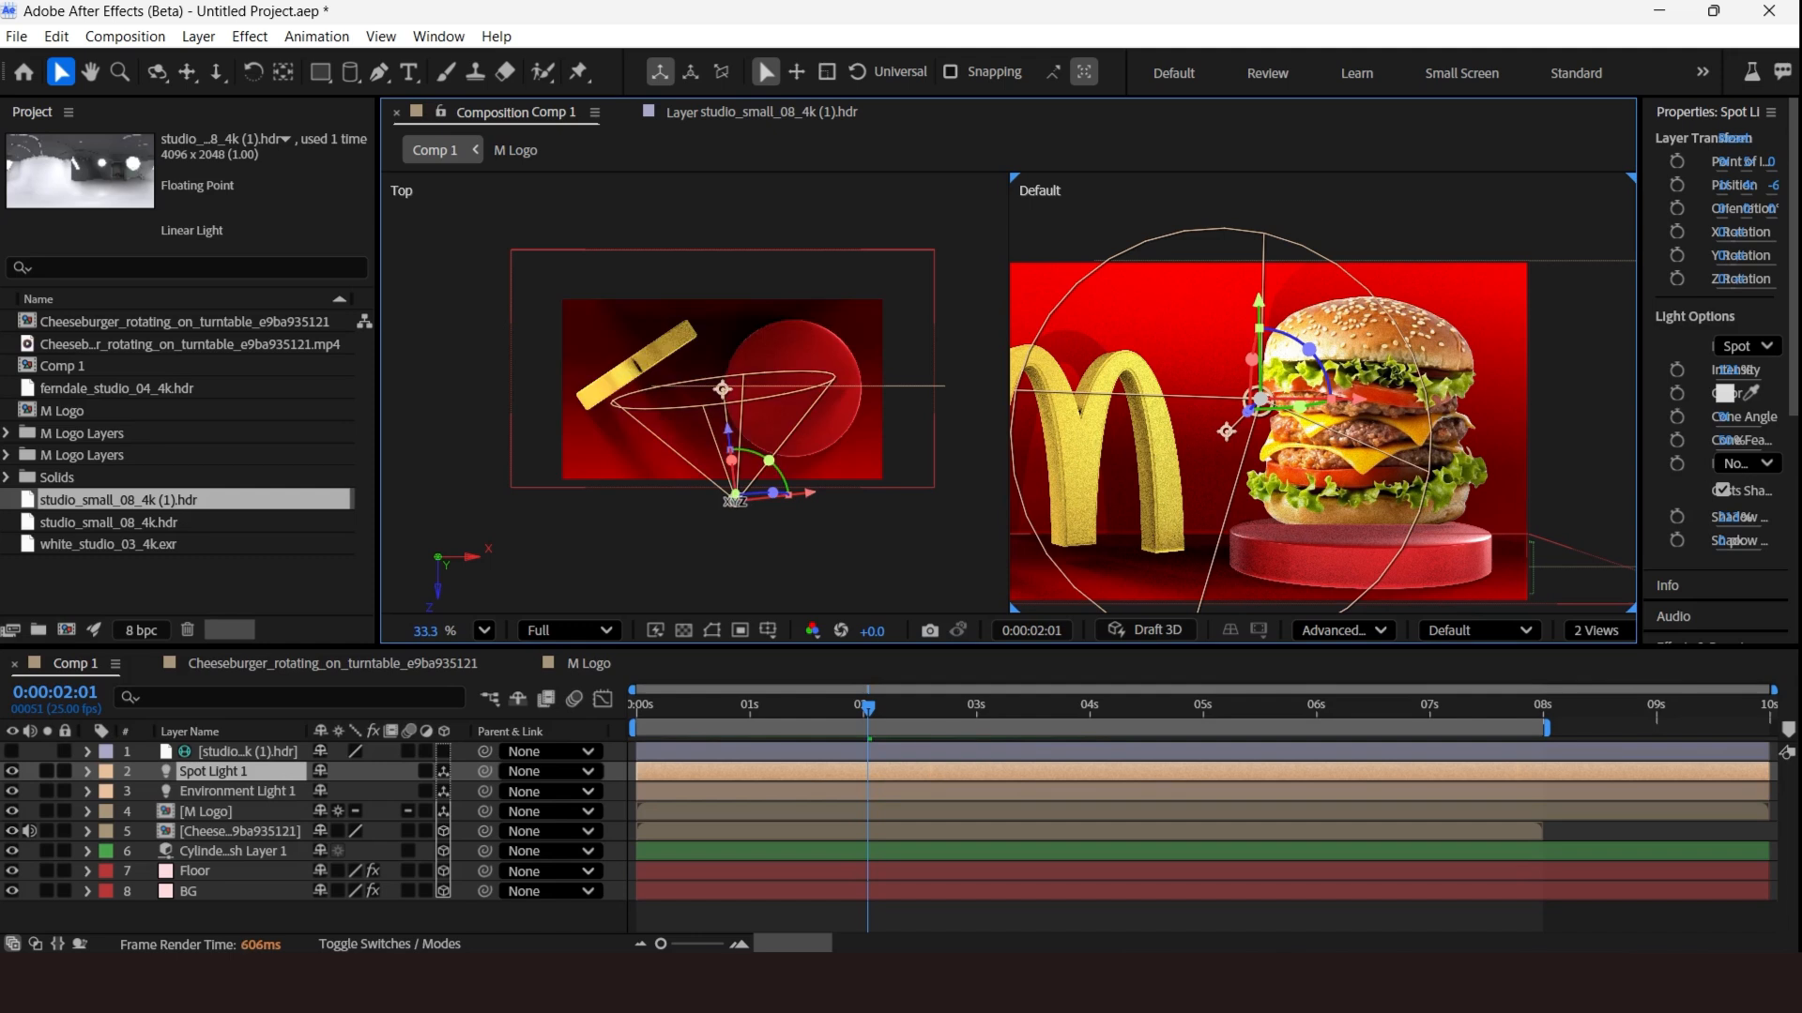
{"action": "left_click_drag", "start_coordinate": [736, 498], "coordinate": [756, 588]}
{"action": "scroll", "coordinate": [1125, 344], "scroll_direction": "down", "scroll_amount": 2}
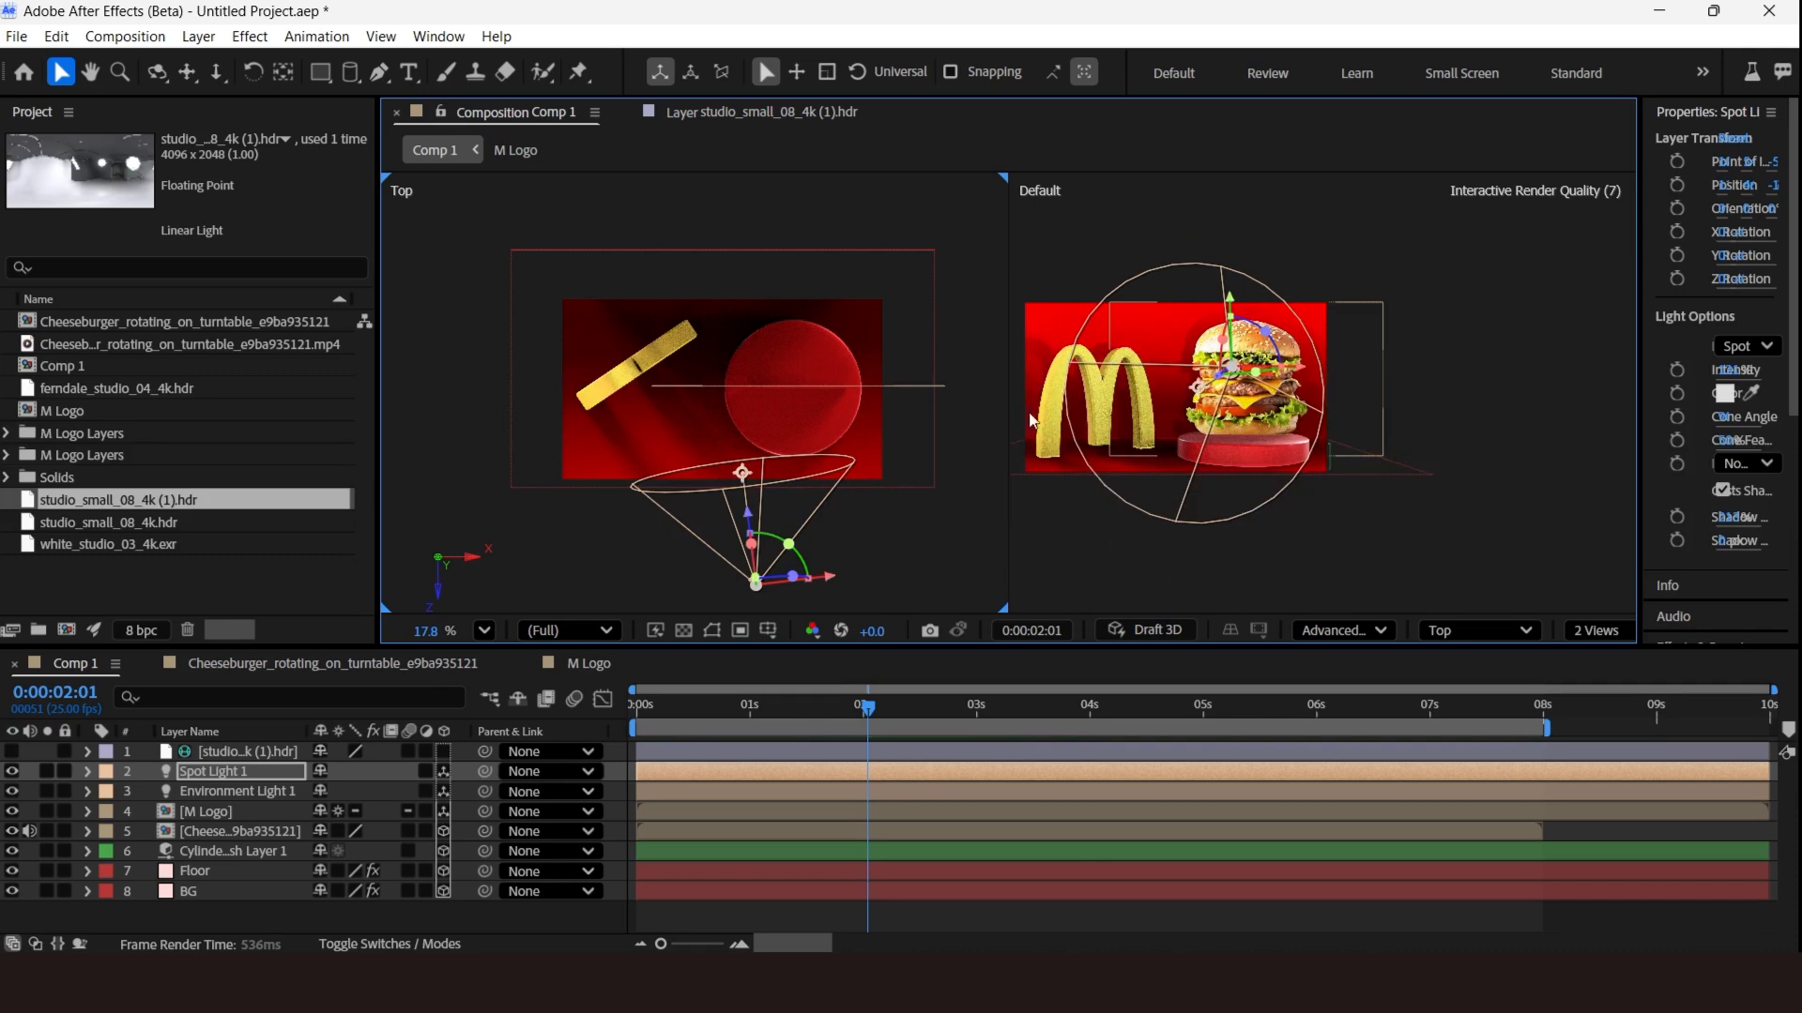
{"action": "scroll", "coordinate": [985, 386], "scroll_direction": "up", "scroll_amount": 1}
{"action": "left_click", "coordinate": [1596, 629]}
{"action": "left_click", "coordinate": [1607, 657]}
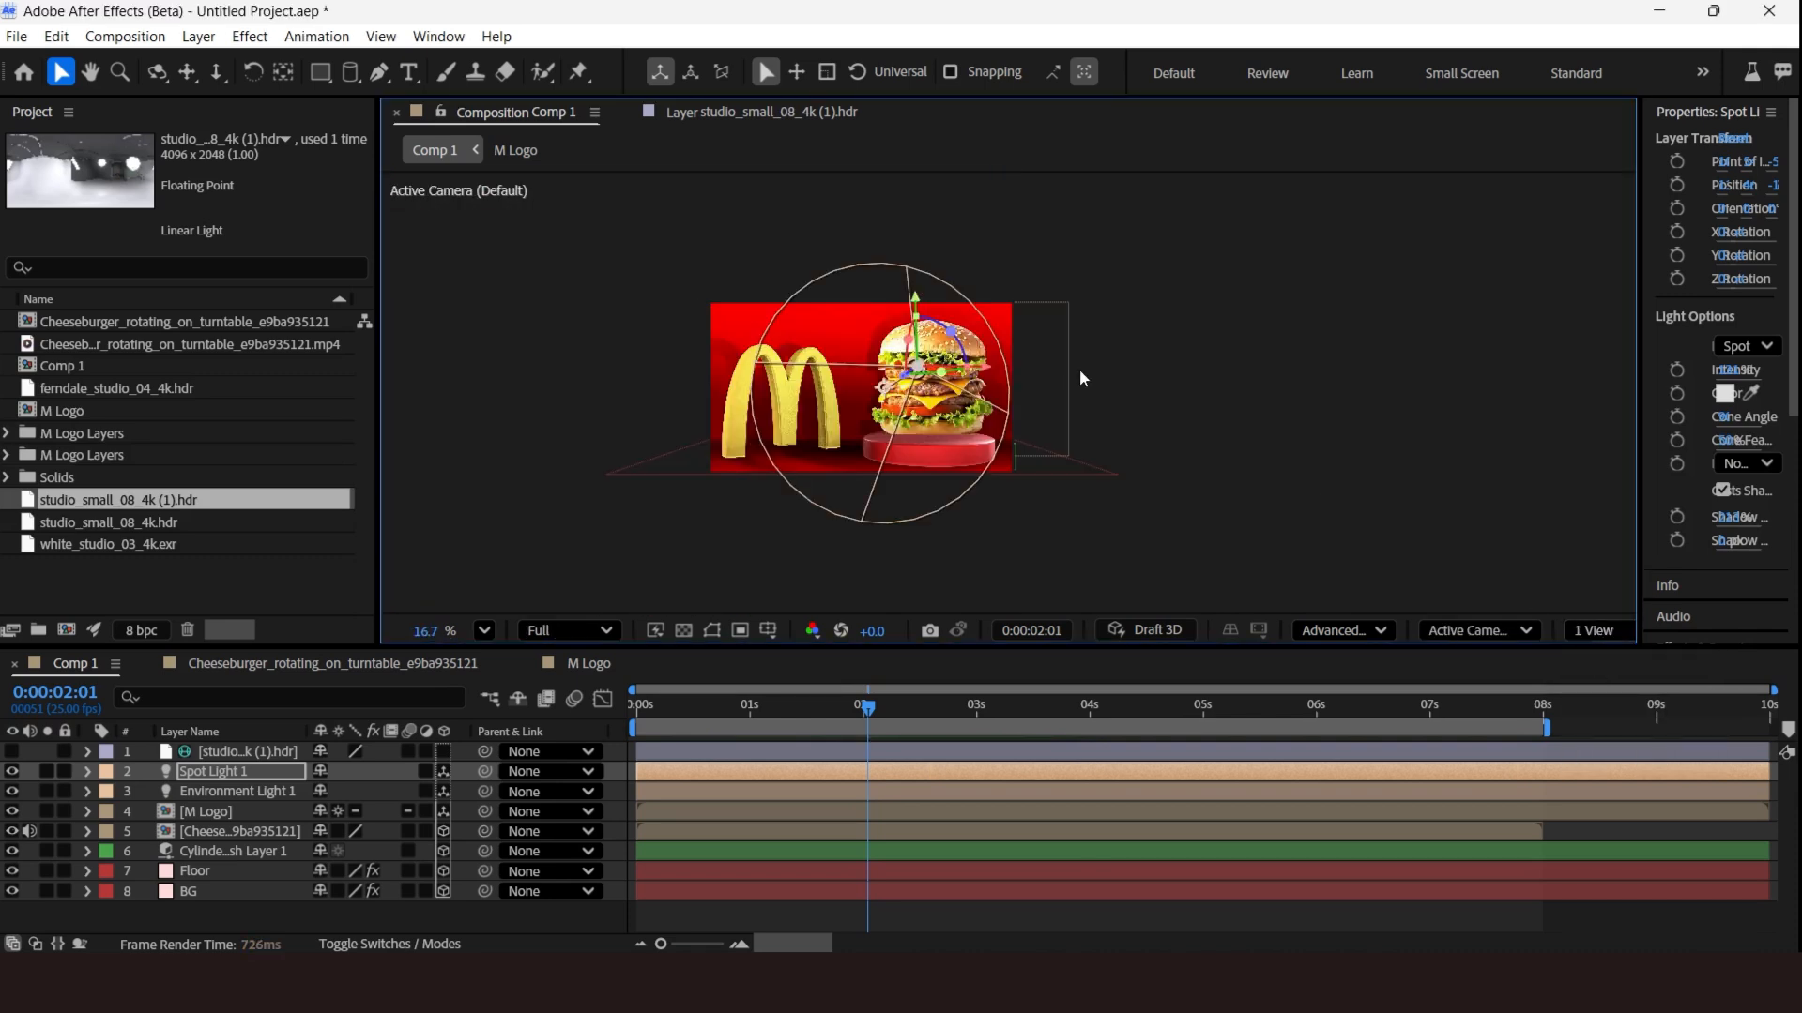